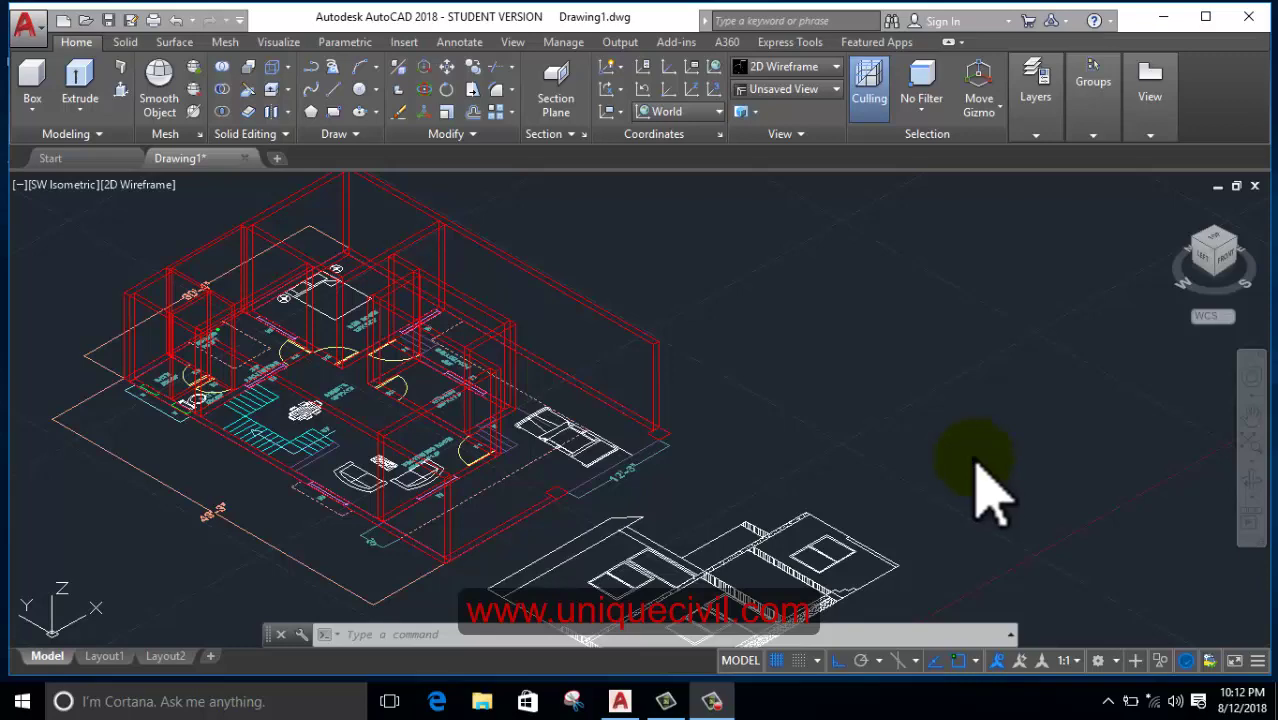
# - Switch the viewport to the Realistic visual style and zoom in on the parking area
pyautogui.click(804, 385)
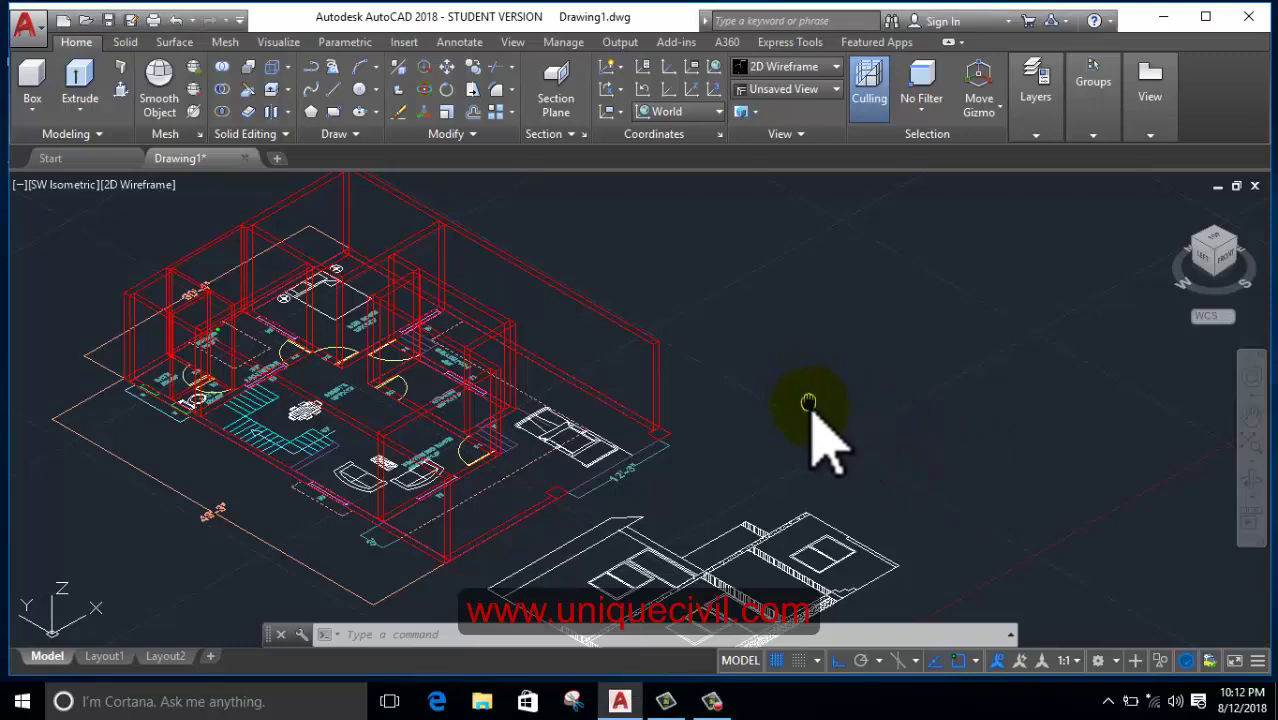
pyautogui.moveTo(810, 408); pyautogui.dragTo(856, 470, button='middle')
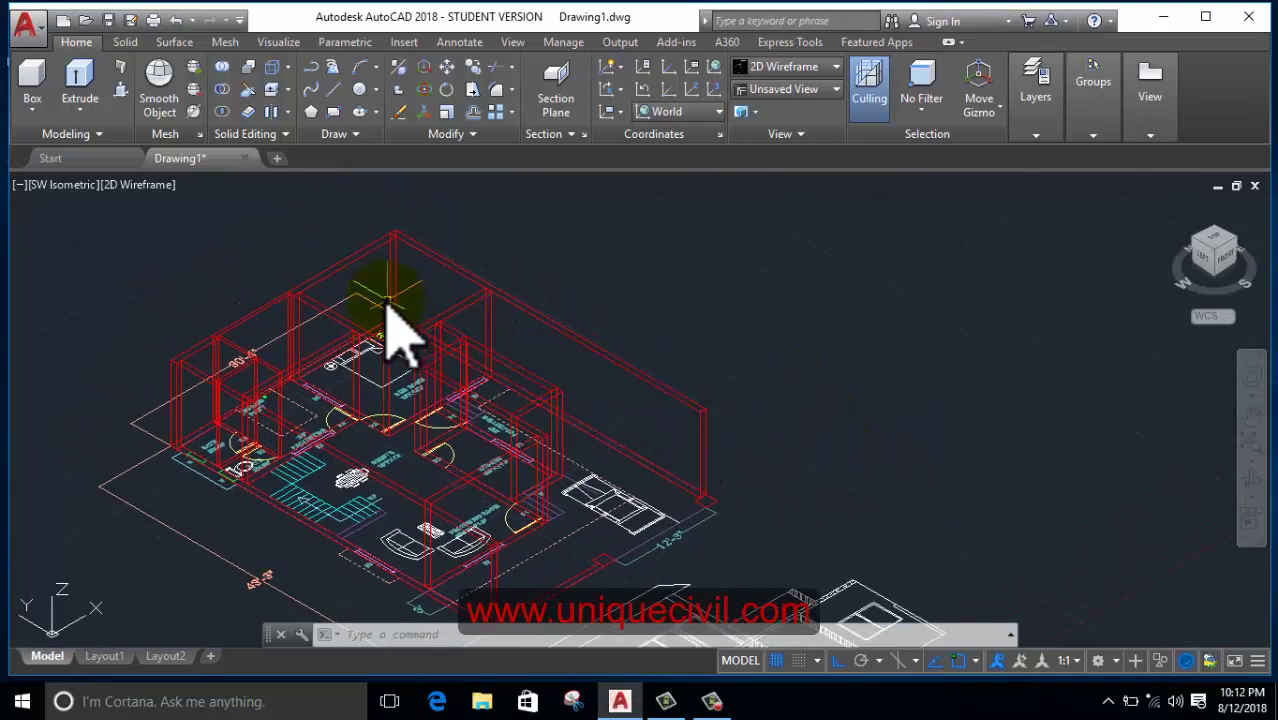
pyautogui.click(113, 183)
pyautogui.click(173, 296)
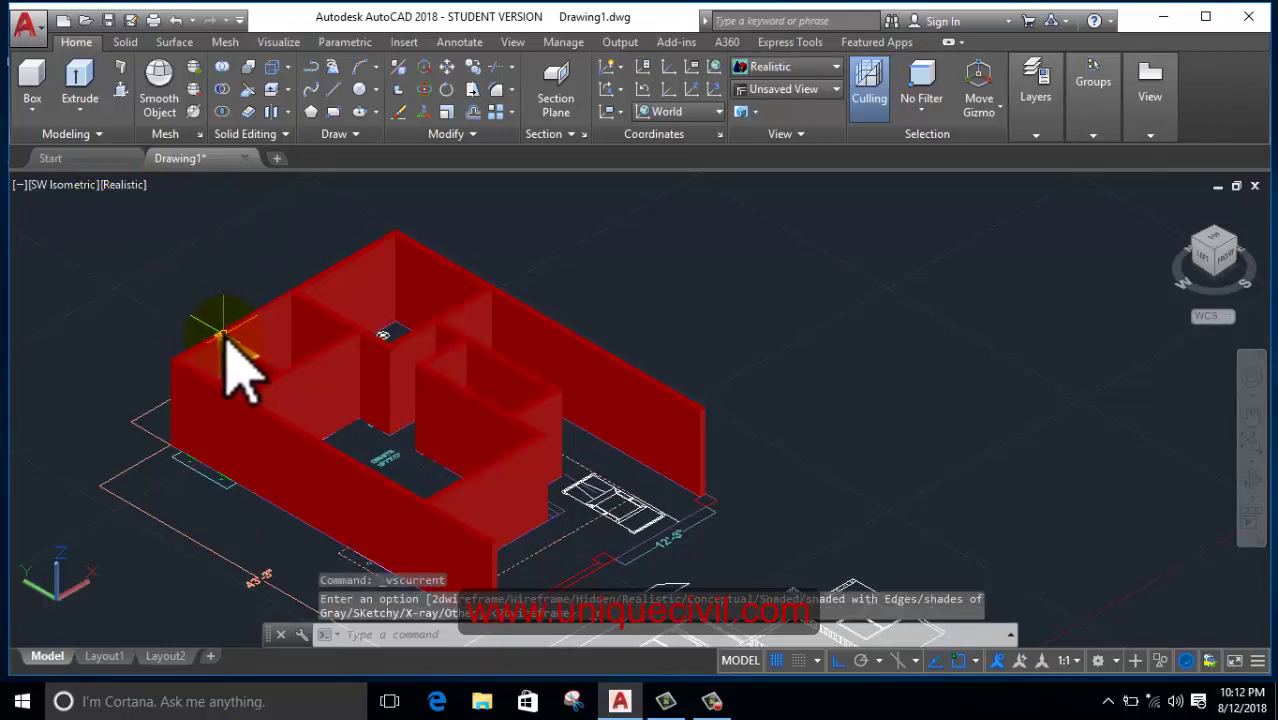
pyautogui.moveTo(262, 355); pyautogui.dragTo(228, 285, button='middle')
pyautogui.moveTo(456, 485); pyautogui.dragTo(527, 470, button='middle')
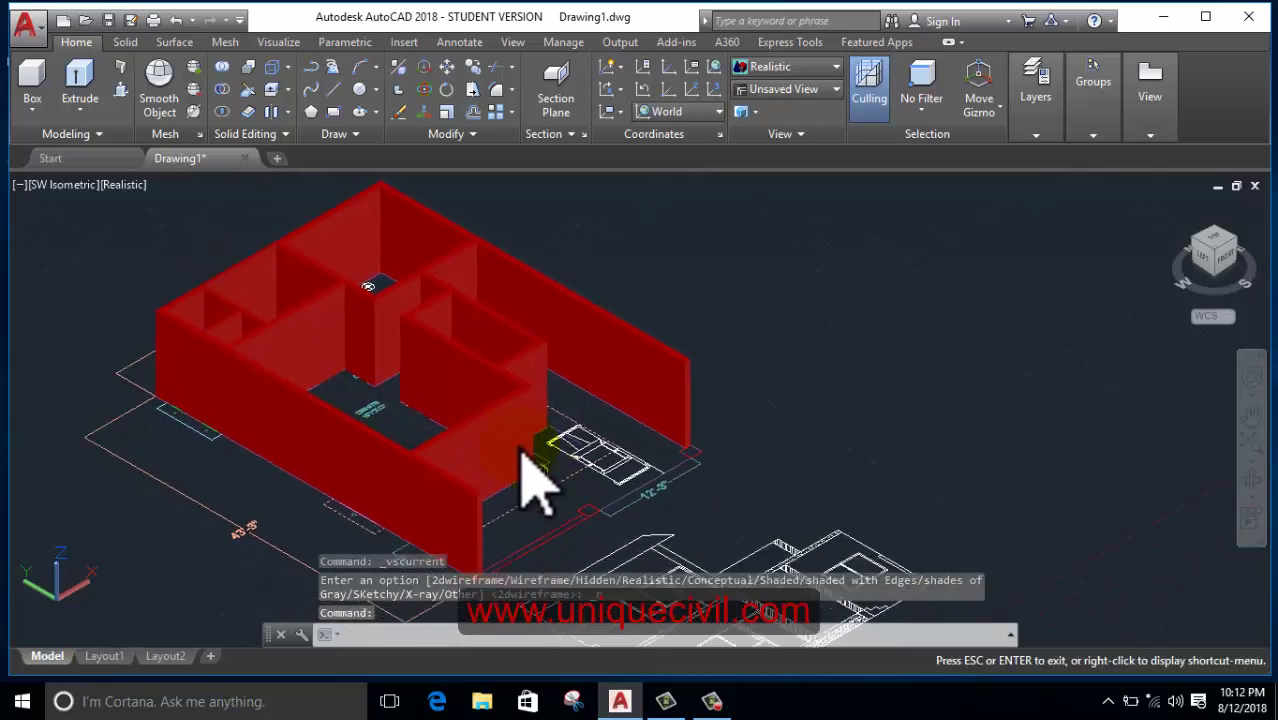
pyautogui.scroll(2, 525, 518)
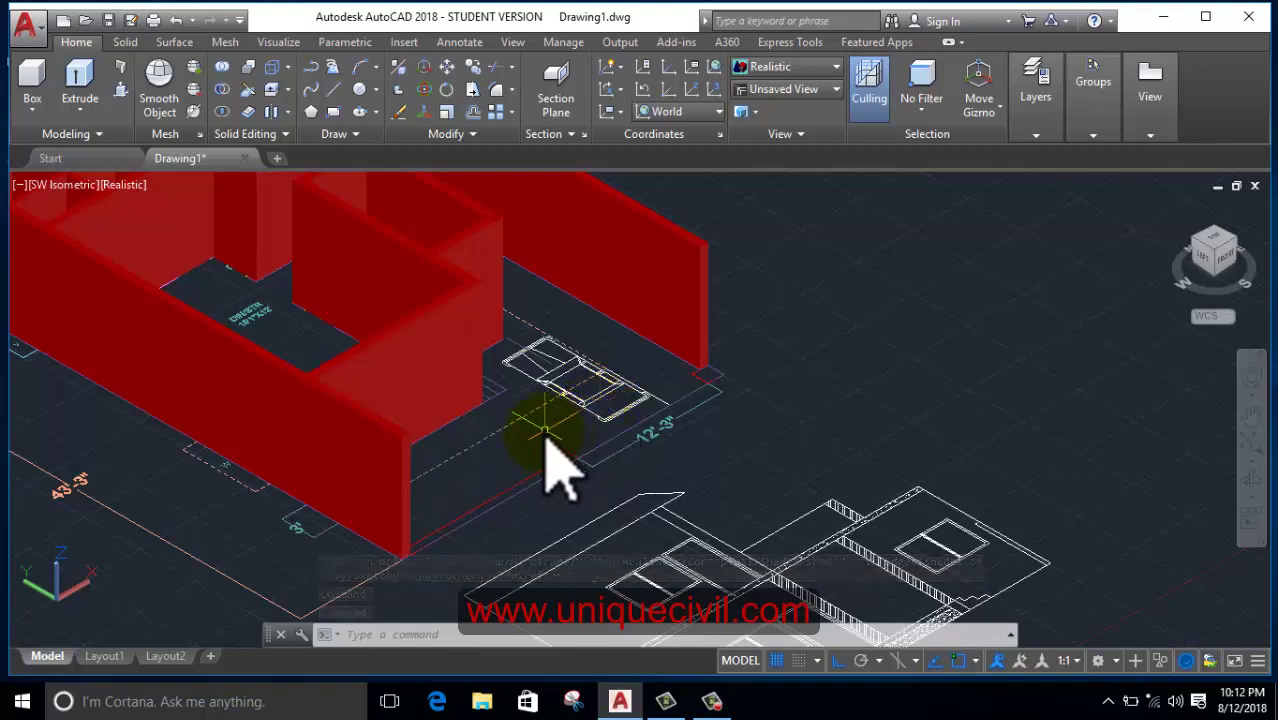
pyautogui.scroll(3, 530, 492)
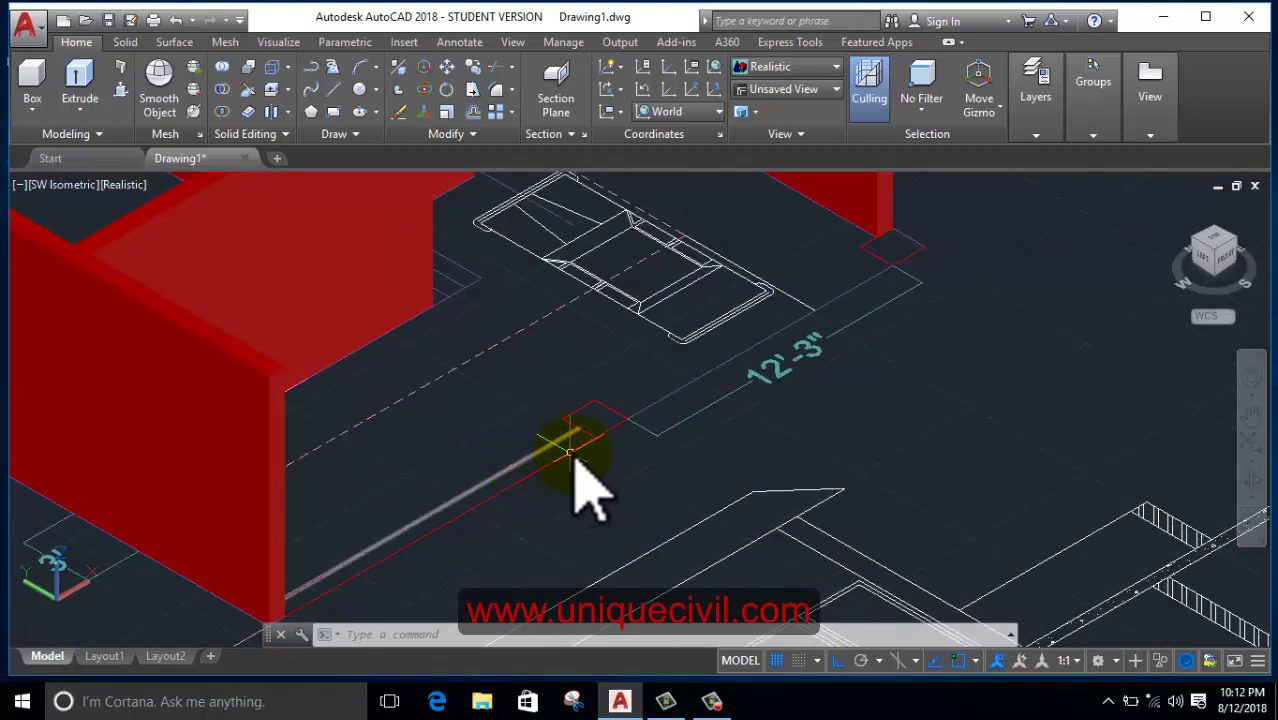
# - Select both small square outlines beside the parking area, including the one by the 12'-3" dimension
pyautogui.click(588, 430)
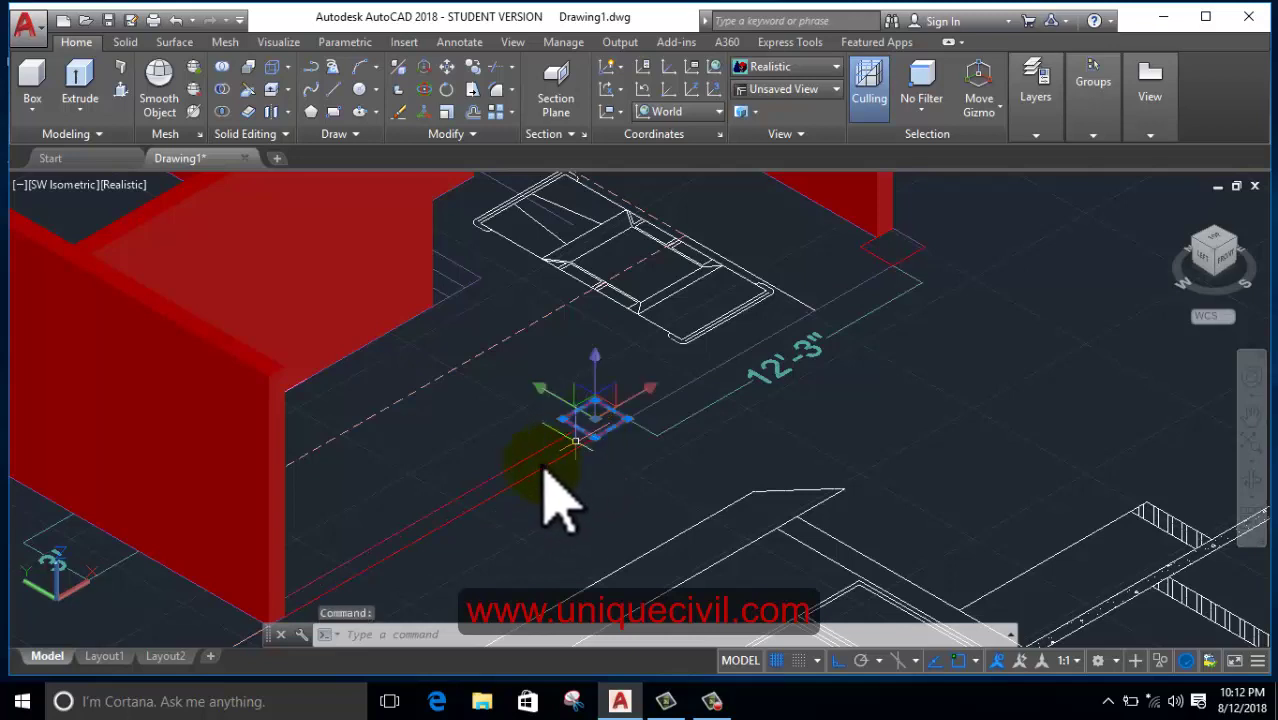
pyautogui.moveTo(620, 485); pyautogui.dragTo(593, 535, button='middle')
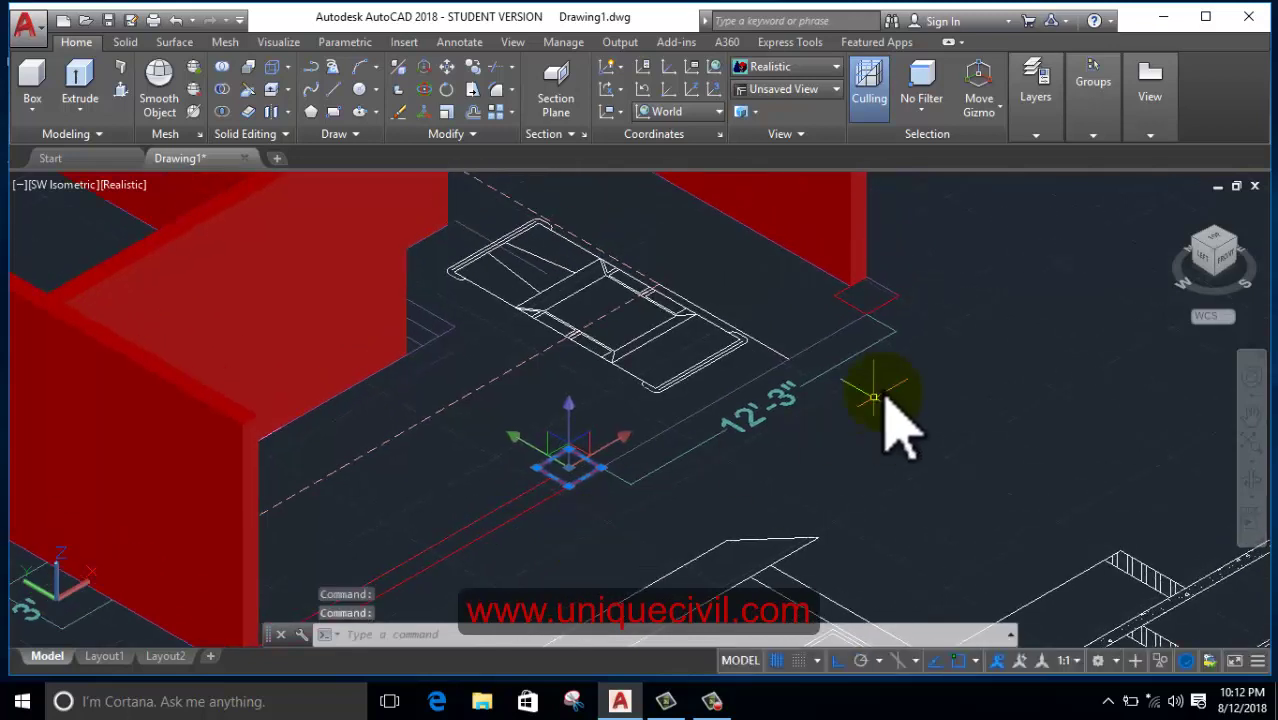
pyautogui.click(853, 306)
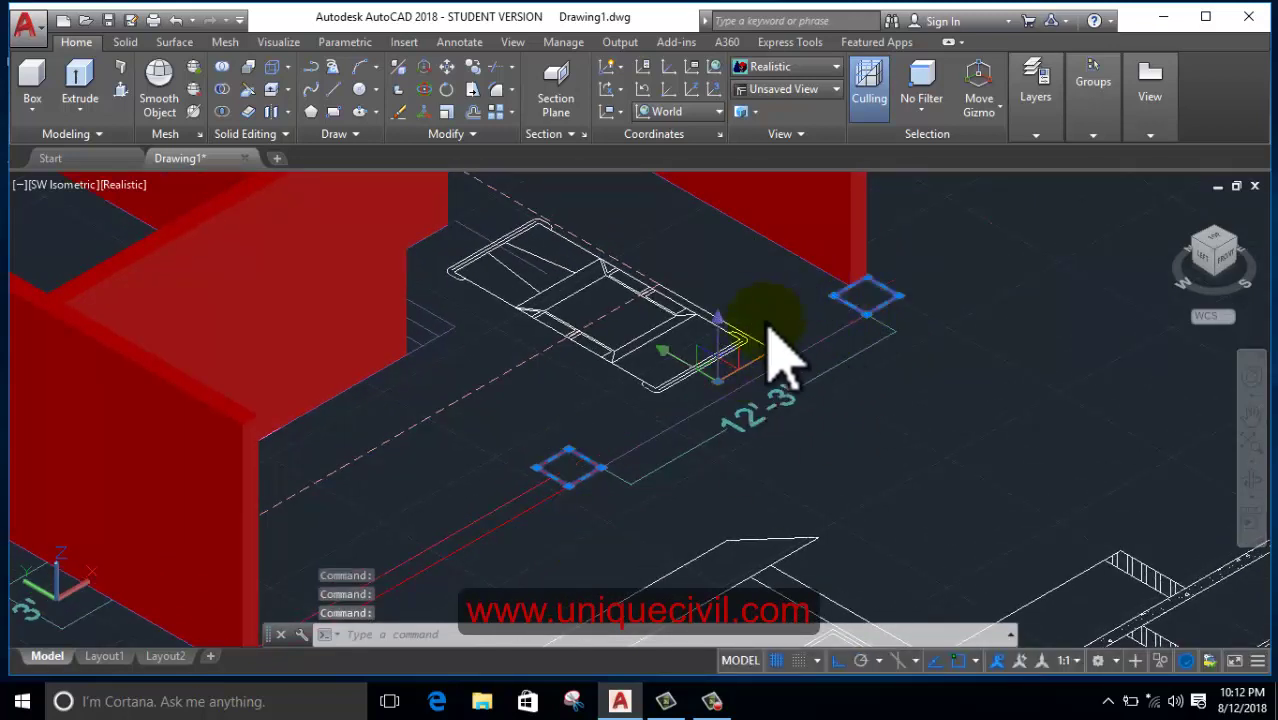
pyautogui.moveTo(770, 348); pyautogui.dragTo(807, 414, button='middle')
pyautogui.moveTo(542, 542); pyautogui.dragTo(570, 410, button='middle')
pyautogui.press('Escape')
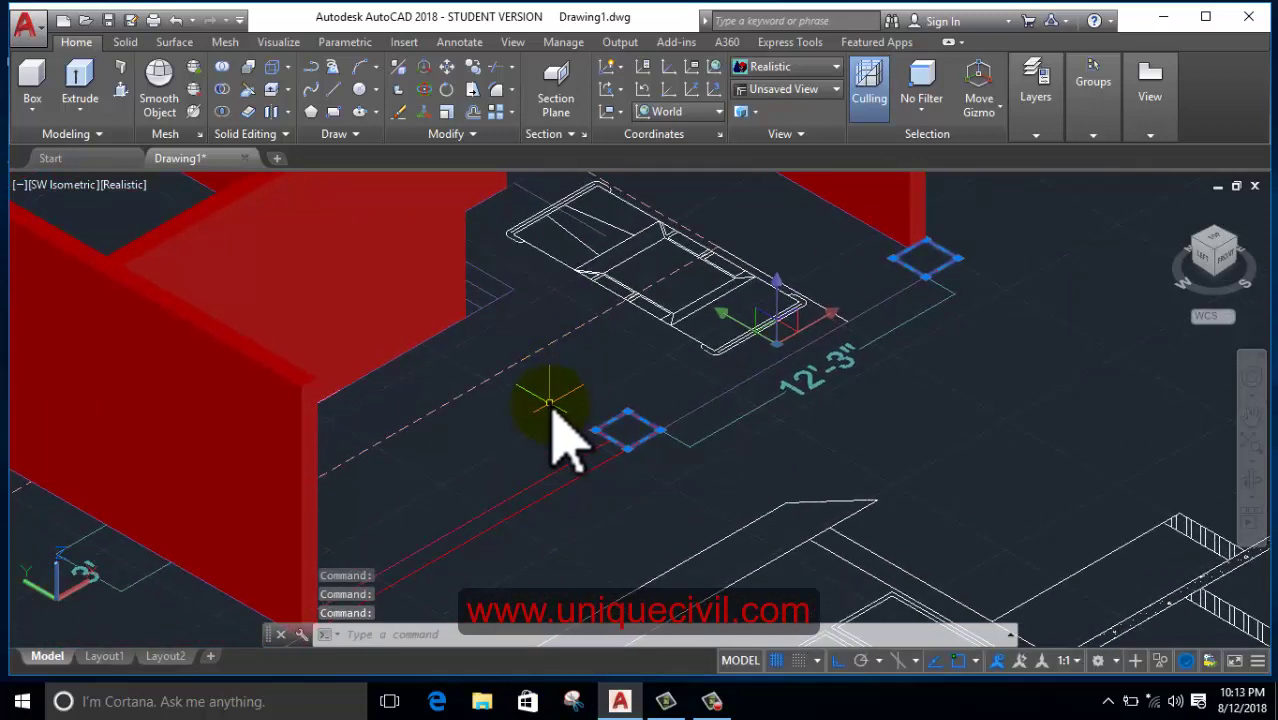
pyautogui.moveTo(590, 450); pyautogui.dragTo(556, 536, button='middle')
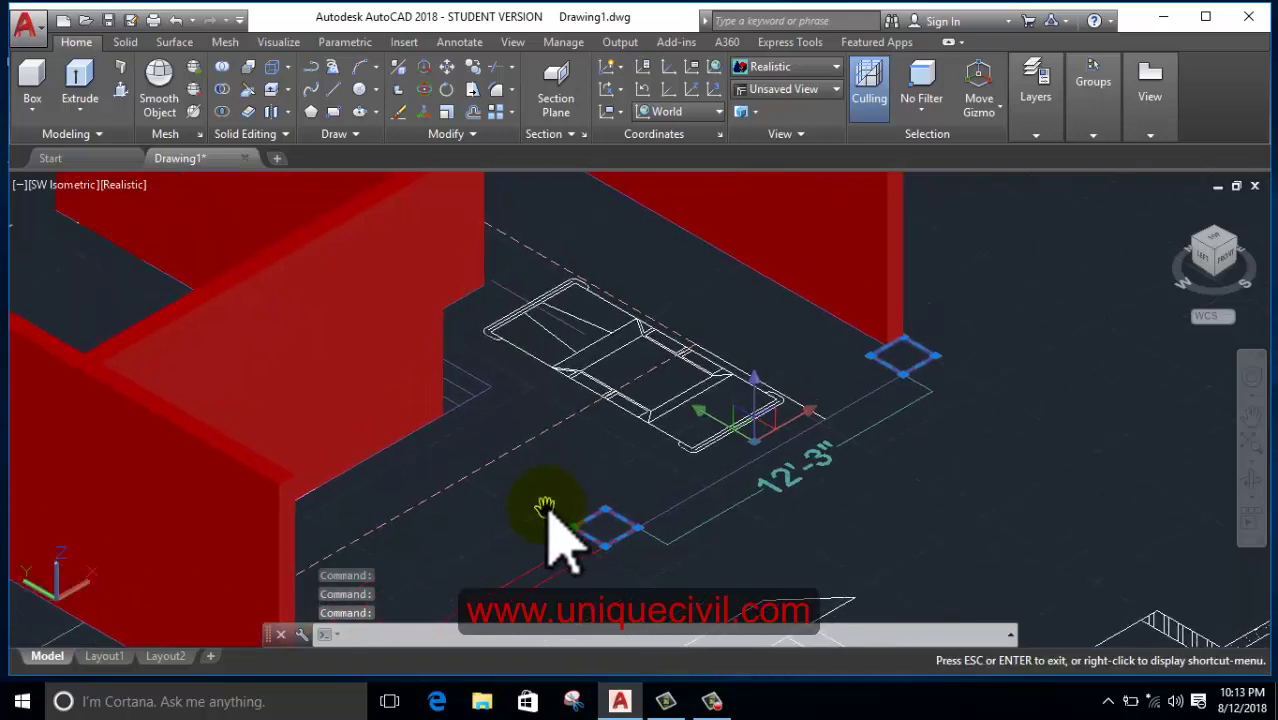
# - Extrude the selected squares 10' high into columns and zoom to check them
pyautogui.click(82, 80)
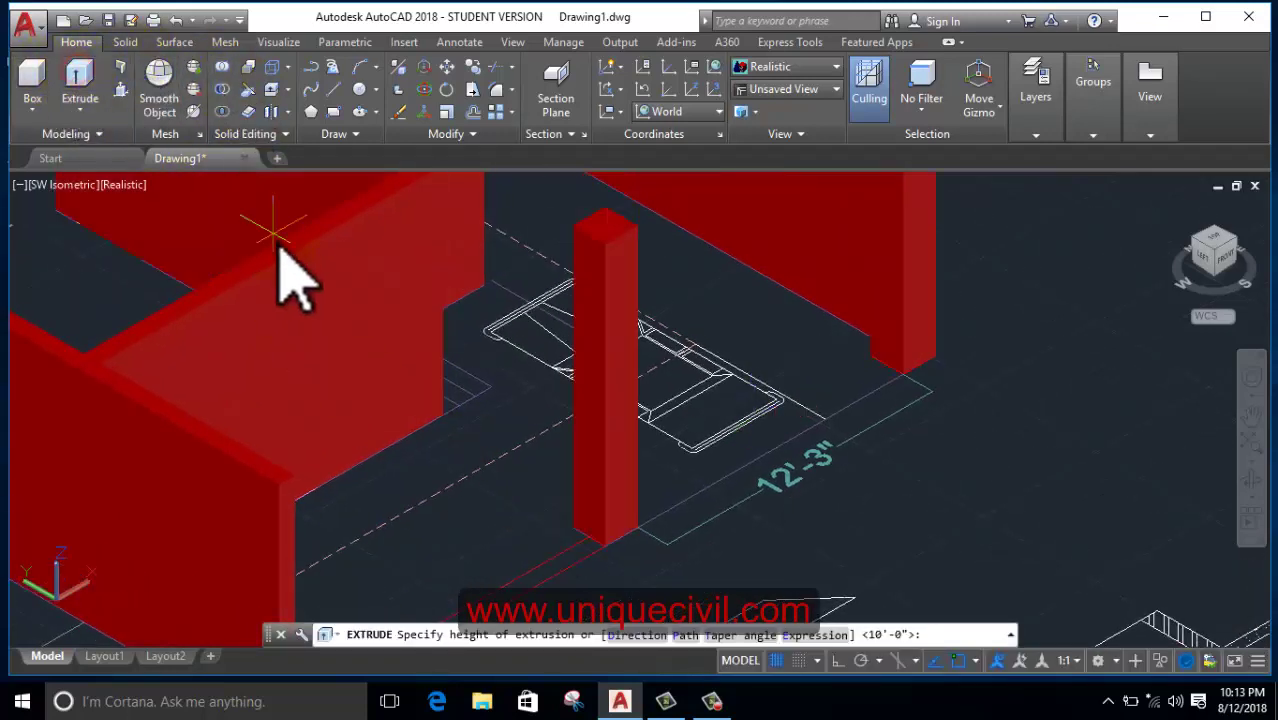
pyautogui.moveTo(322, 342); pyautogui.dragTo(322, 507, button='middle')
pyautogui.write('10')
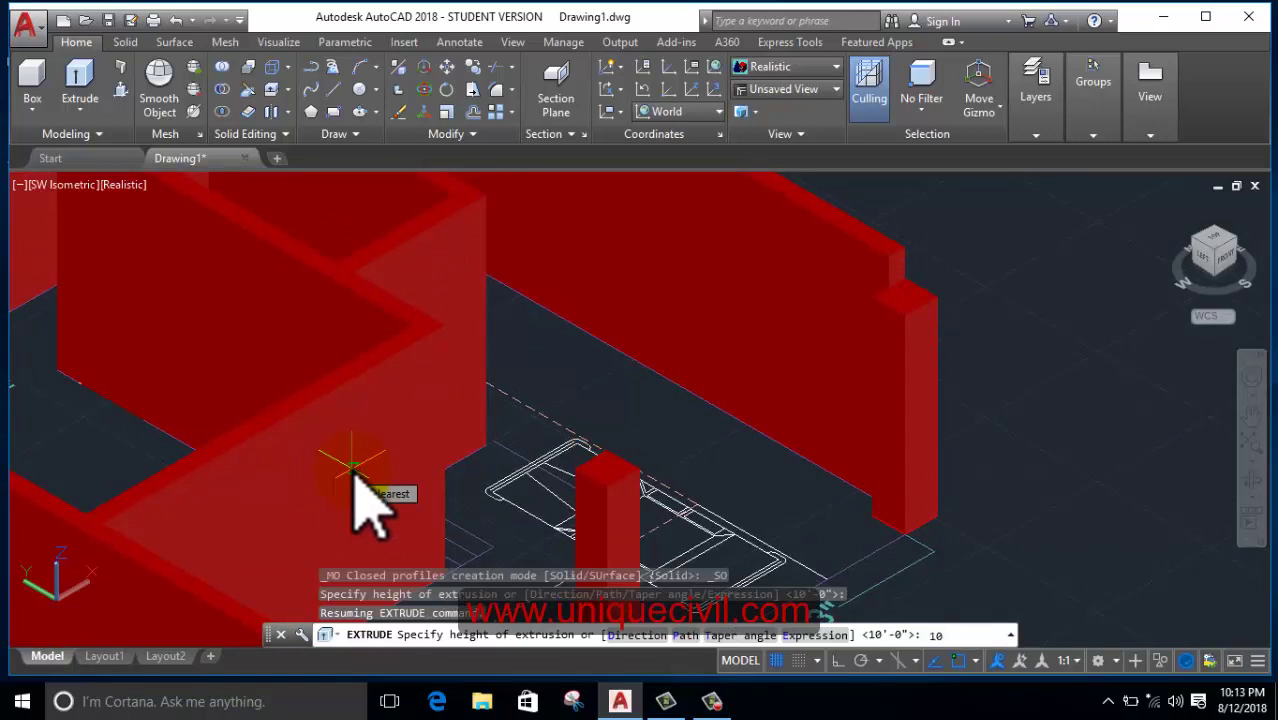
pyautogui.press('Return')
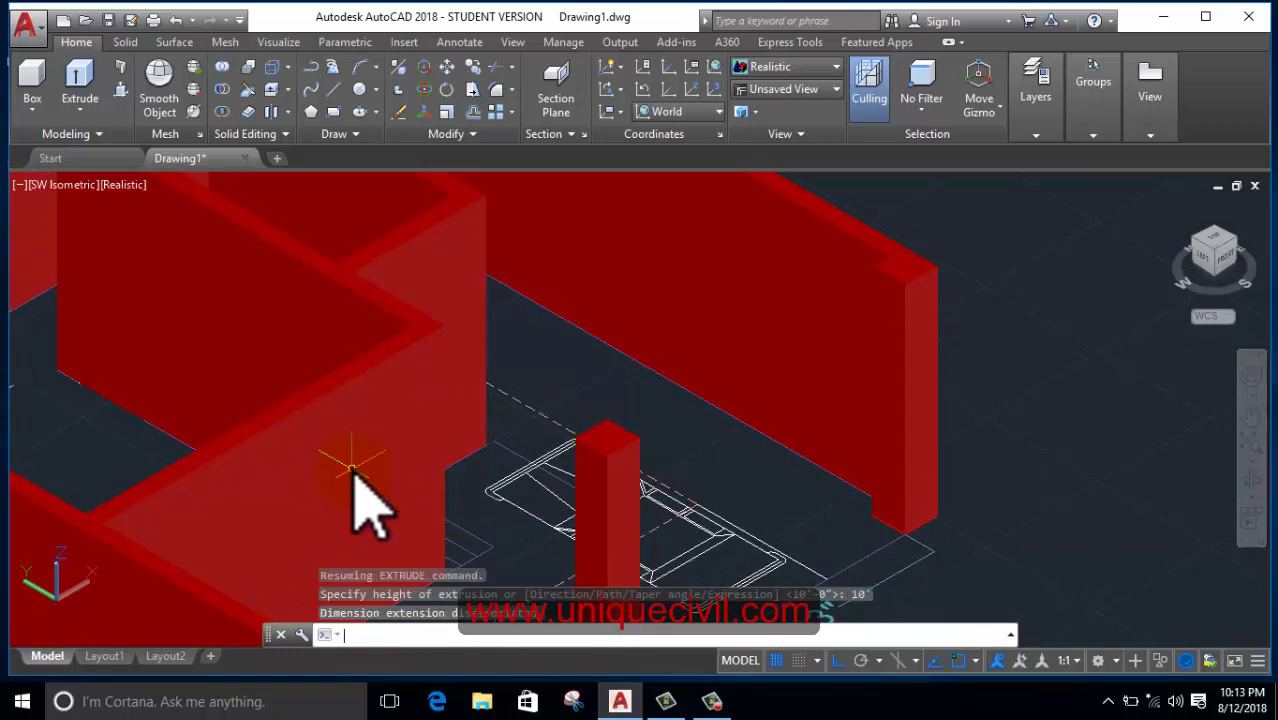
pyautogui.scroll(-3, 760, 470)
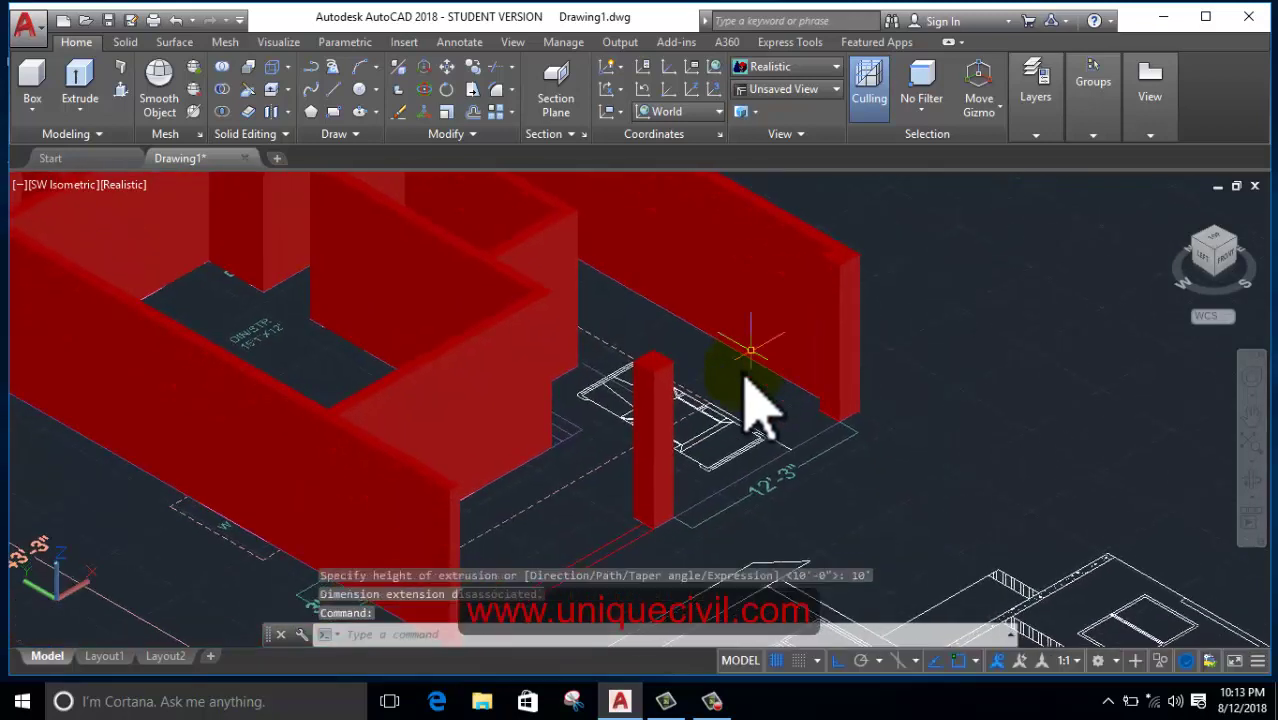
pyautogui.moveTo(764, 400); pyautogui.dragTo(700, 360, button='middle')
pyautogui.scroll(3, 598, 440)
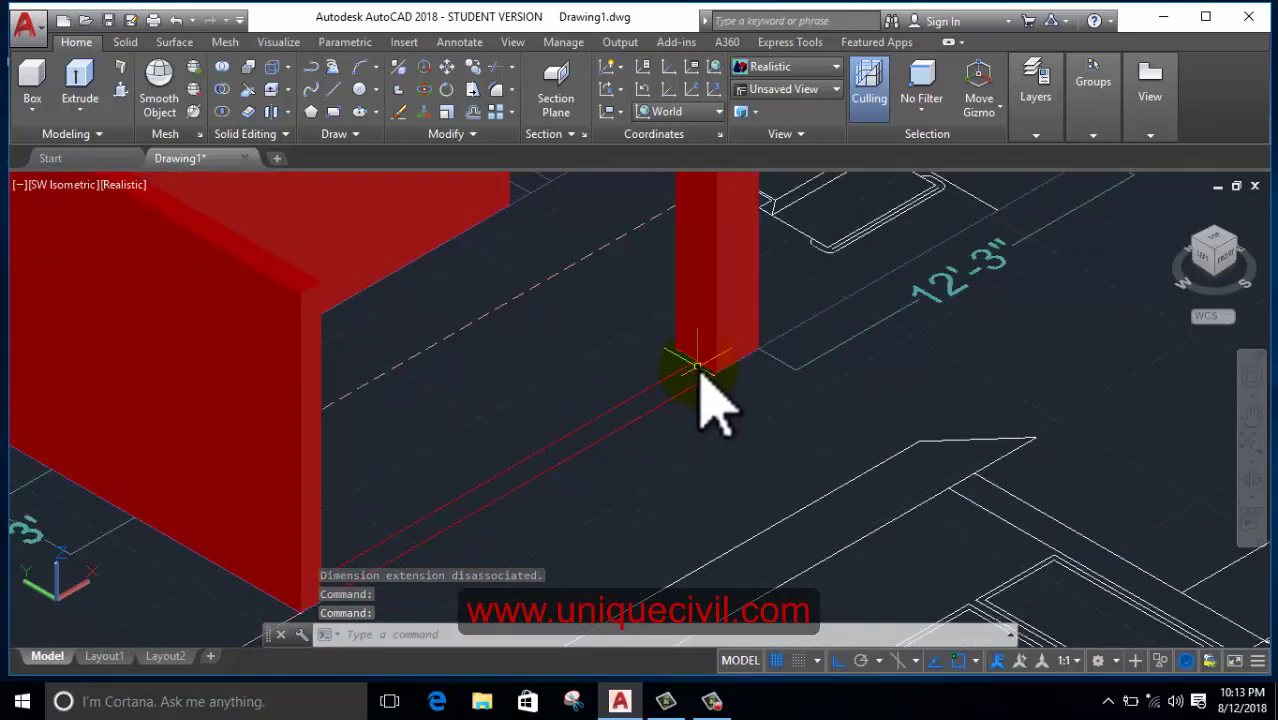
pyautogui.scroll(2, 714, 362)
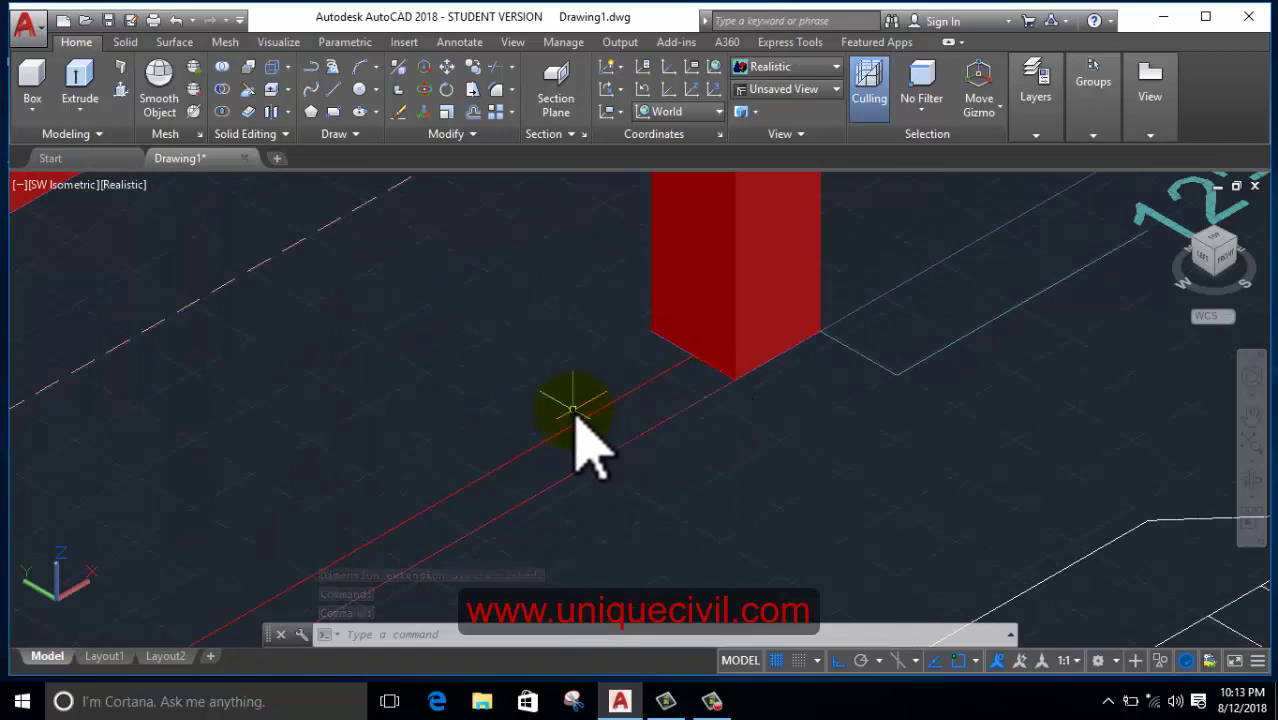
# - In 2D Wireframe, extrude the long thin front strip into a 4' low wall
pyautogui.click(128, 184)
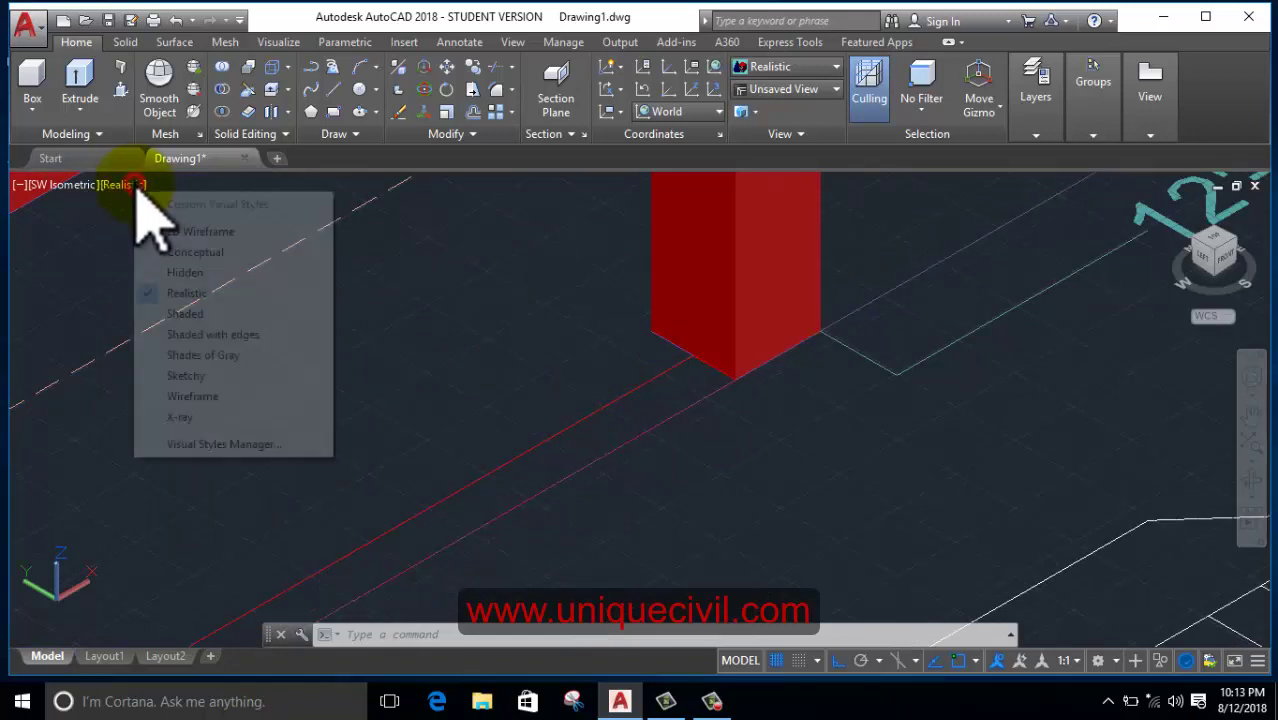
pyautogui.click(185, 232)
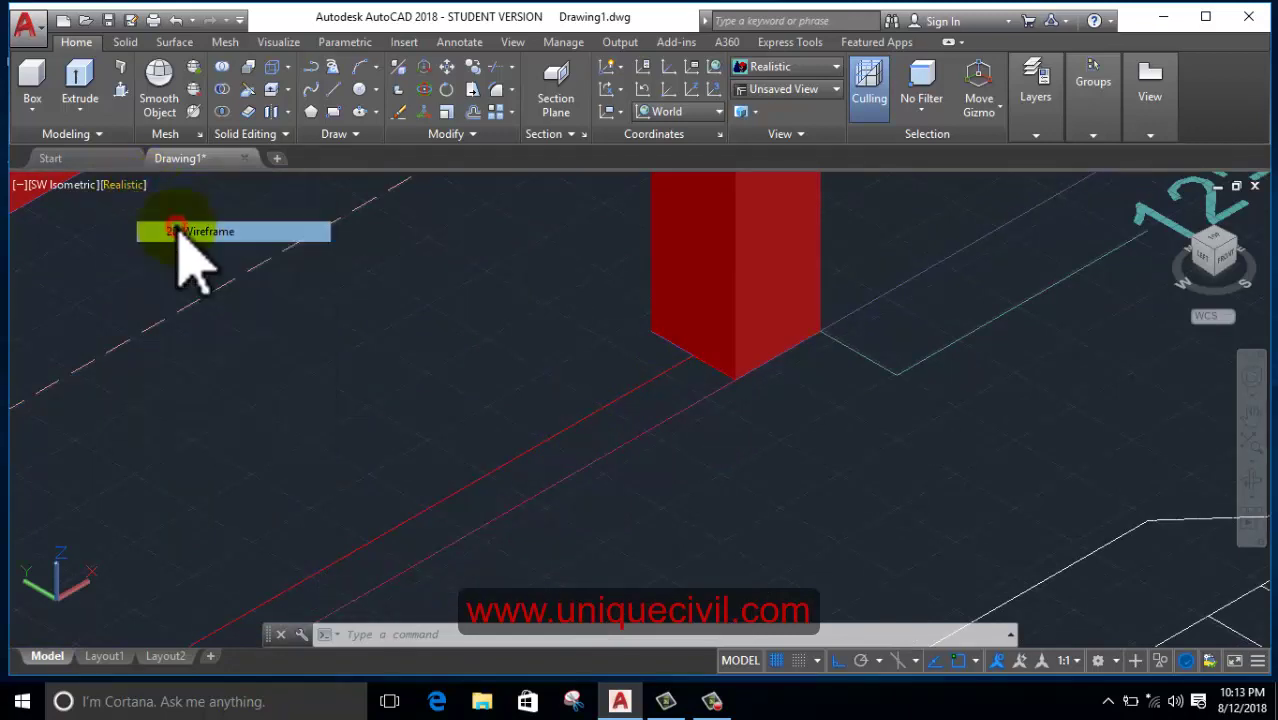
pyautogui.click(556, 410)
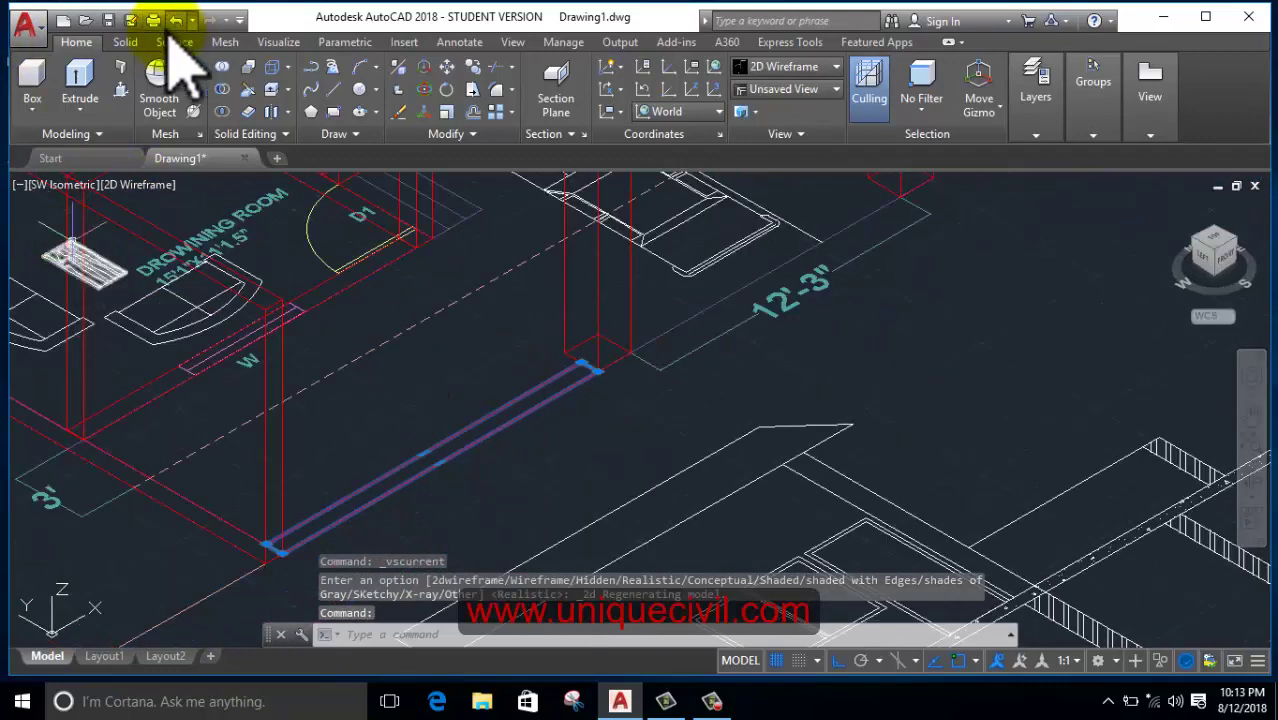
pyautogui.click(80, 80)
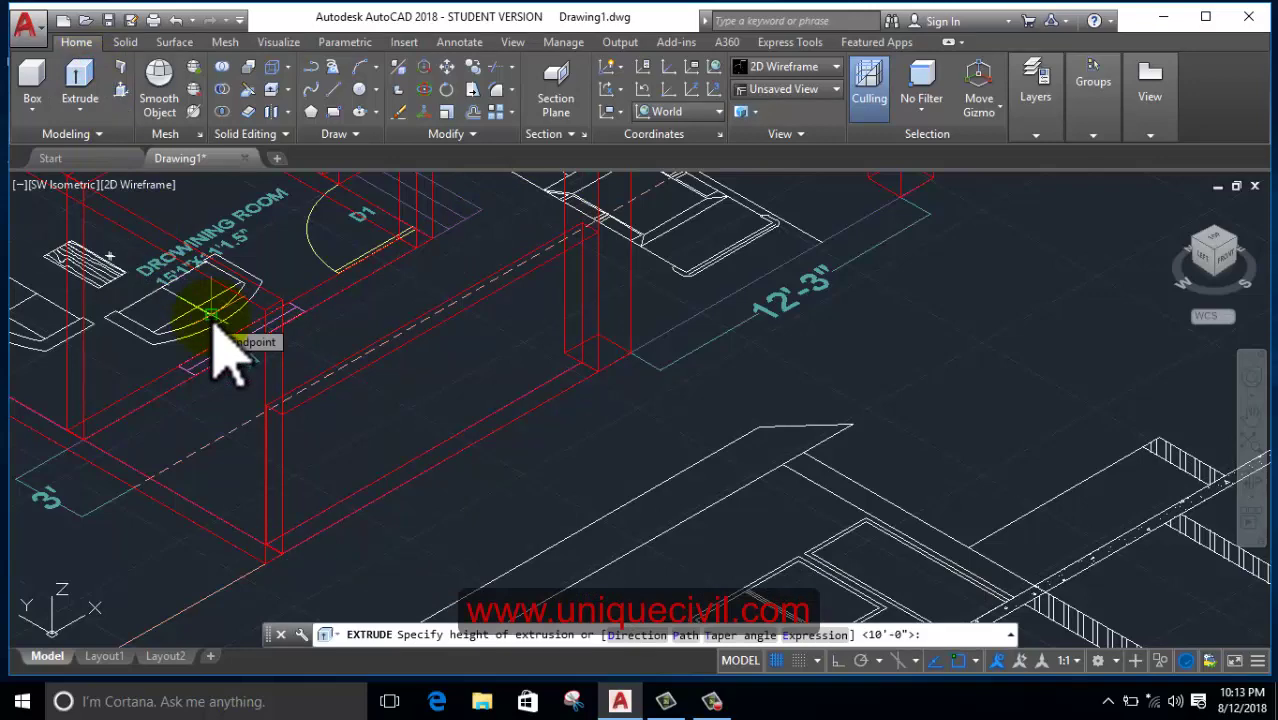
pyautogui.write("4'")
pyautogui.press('Return')
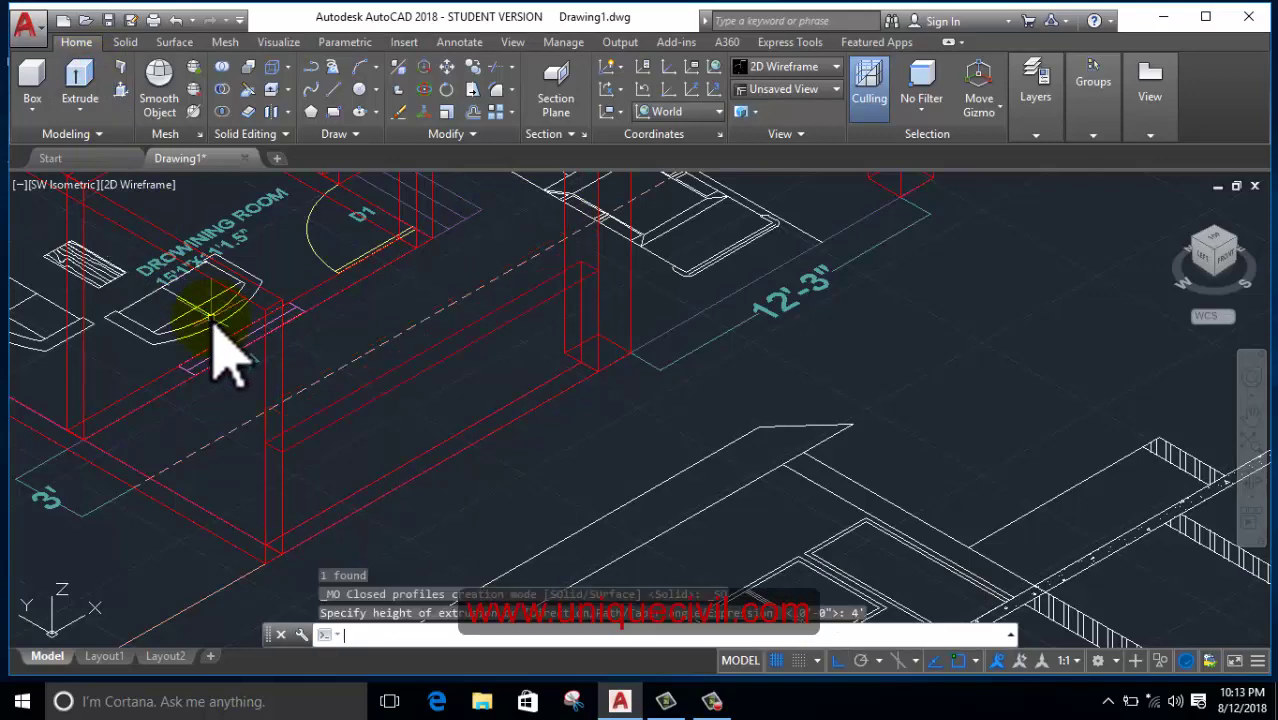
pyautogui.scroll(-2, 245, 395)
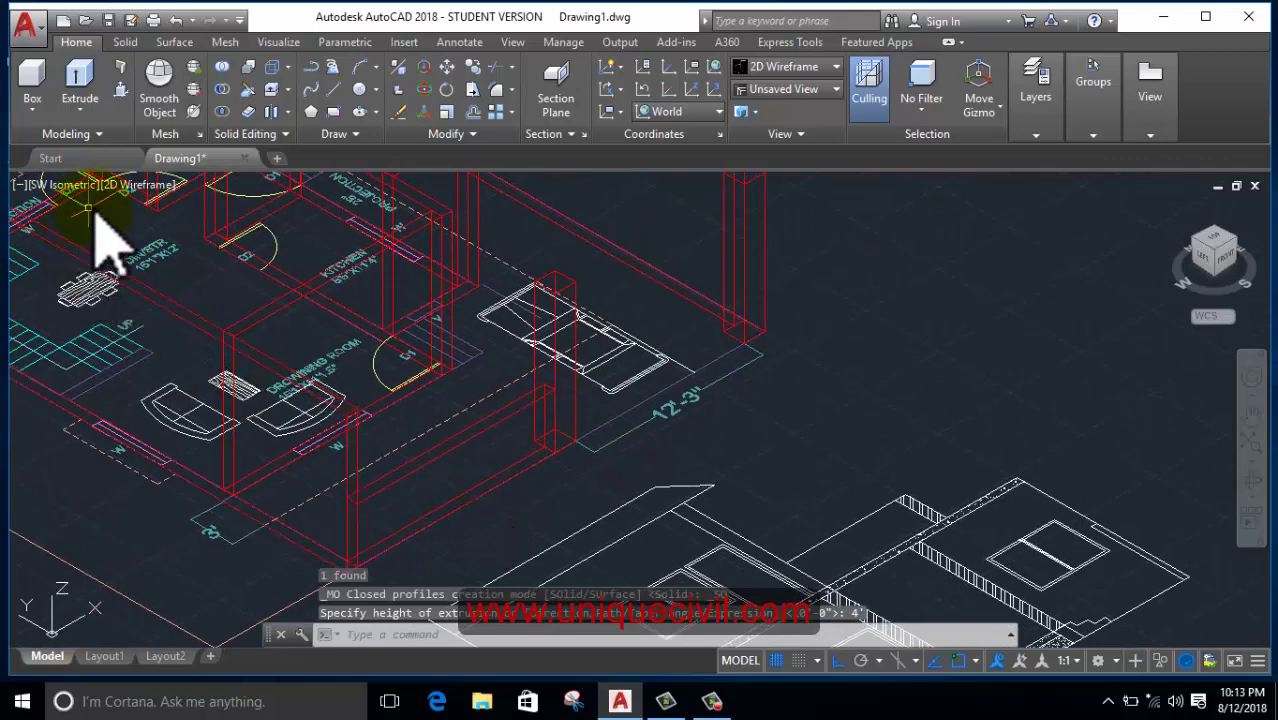
# - Return to Realistic shading and orbit to view the whole building
pyautogui.click(140, 185)
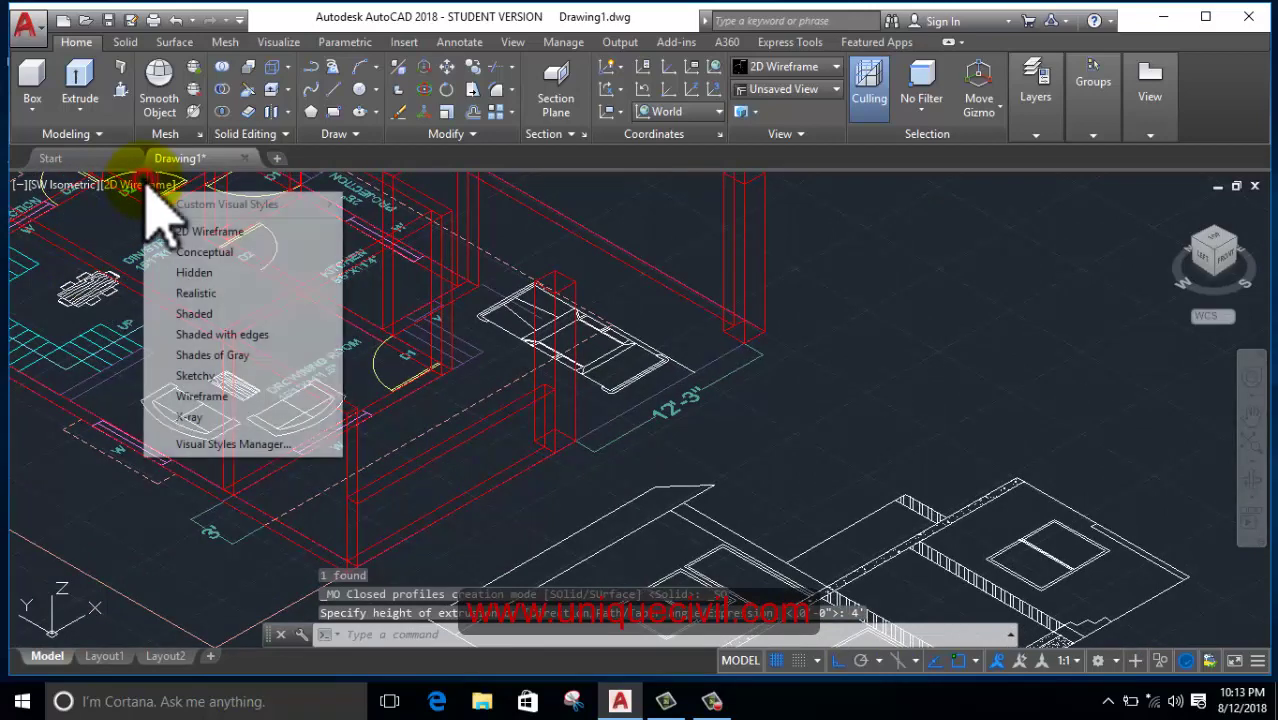
pyautogui.click(210, 292)
pyautogui.moveTo(340, 380)
pyautogui.keyDown('shift'); pyautogui.mouseDown(button='middle')
pyautogui.moveTo(399, 513)
pyautogui.moveTo(314, 456)
pyautogui.moveTo(590, 442)
pyautogui.moveTo(490, 445)
pyautogui.moveTo(402, 417)
pyautogui.mouseUp(button='middle'); pyautogui.keyUp('shift')
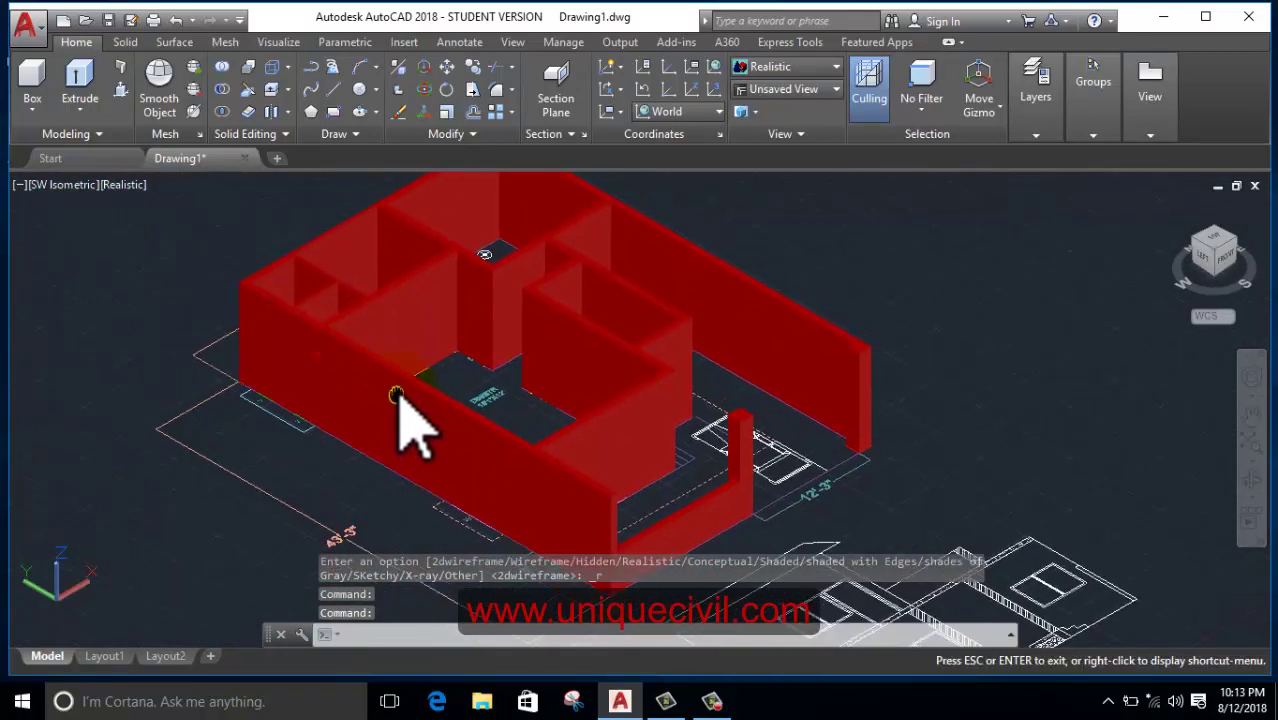
# - Switch to the Top view in 2D Wireframe and zoom in on the floor plan
pyautogui.click(72, 186)
pyautogui.click(108, 243)
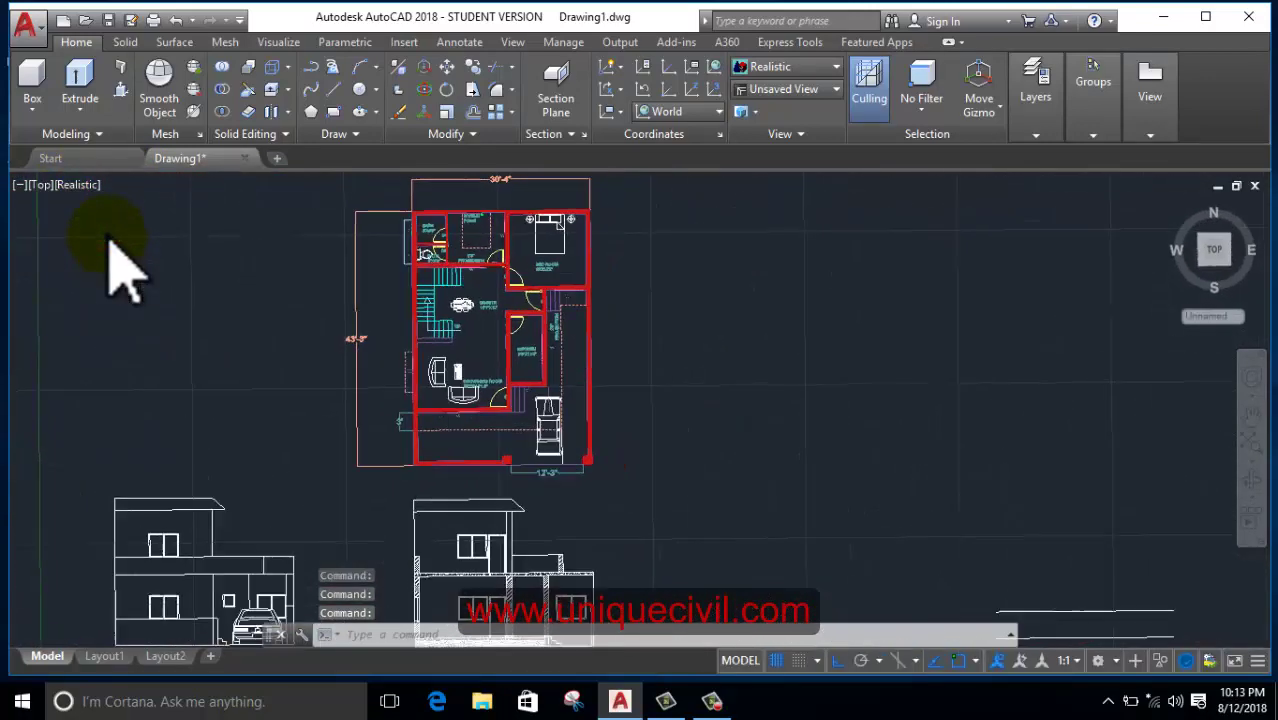
pyautogui.click(78, 184)
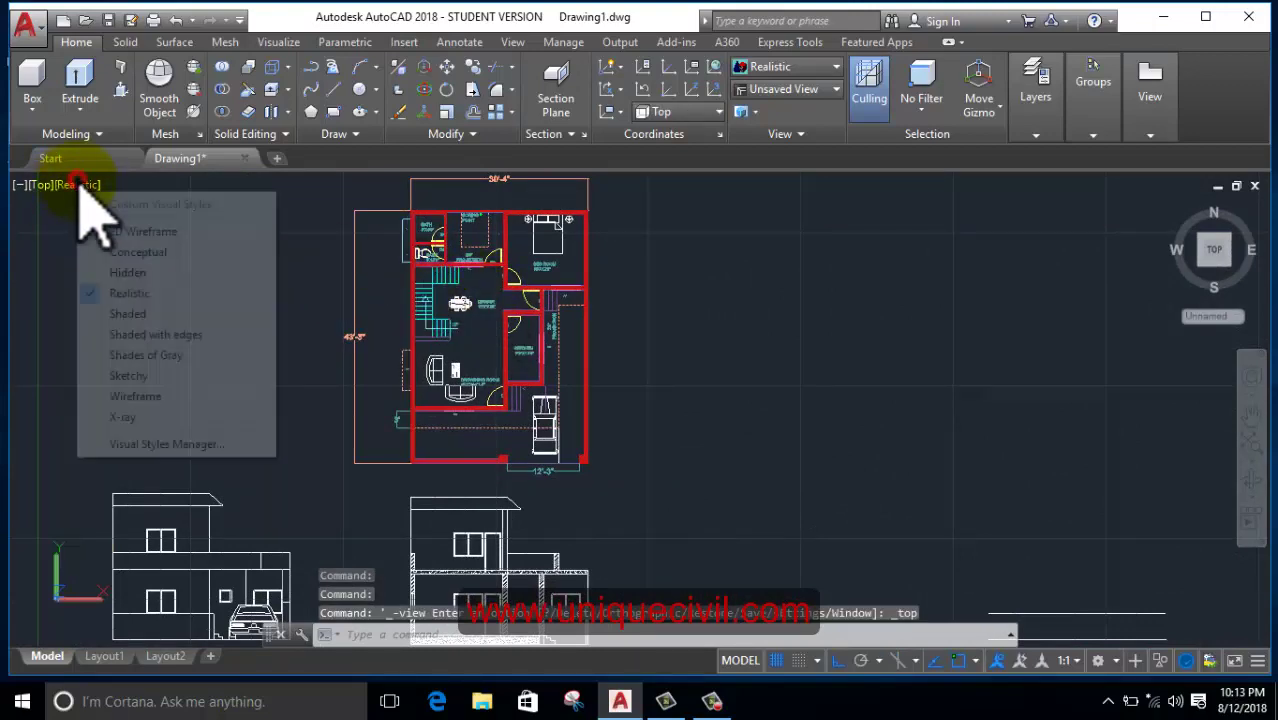
pyautogui.click(128, 231)
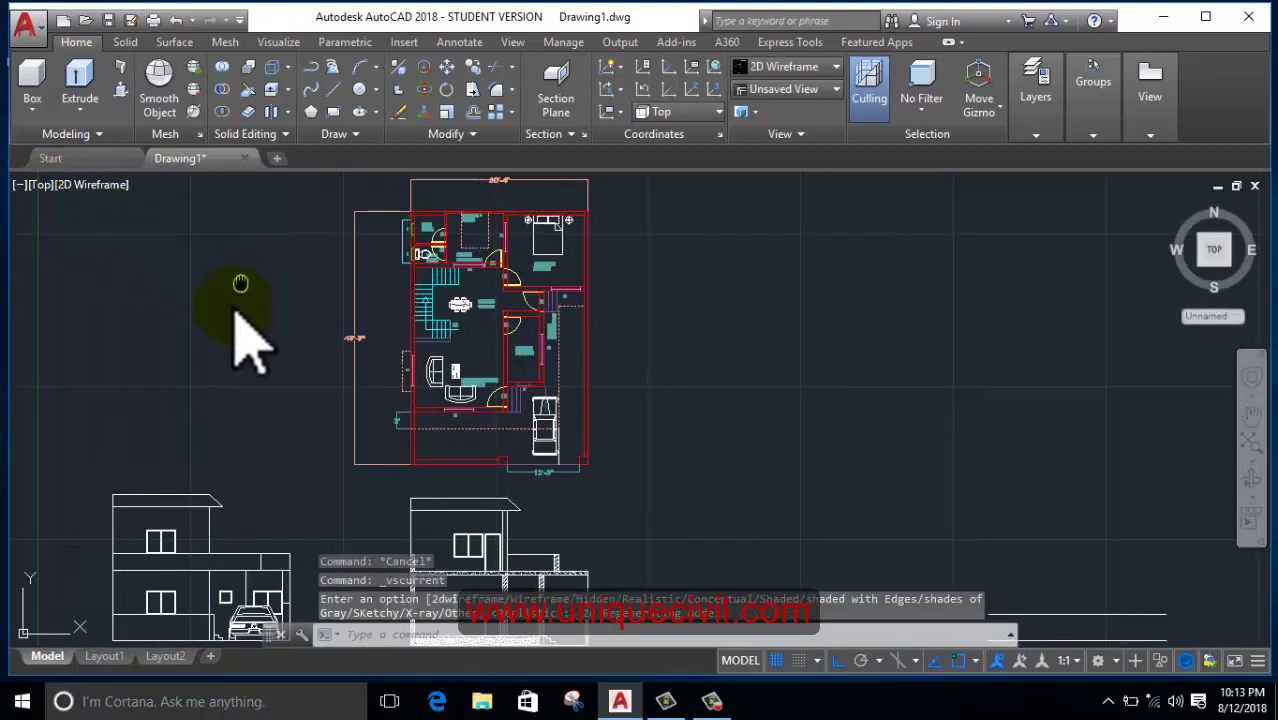
pyautogui.moveTo(236, 312); pyautogui.dragTo(220, 398, button='middle')
pyautogui.scroll(4, 379, 357)
# - Turn off the 3d wall layer and make 3d win the current layer
pyautogui.click(1036, 134)
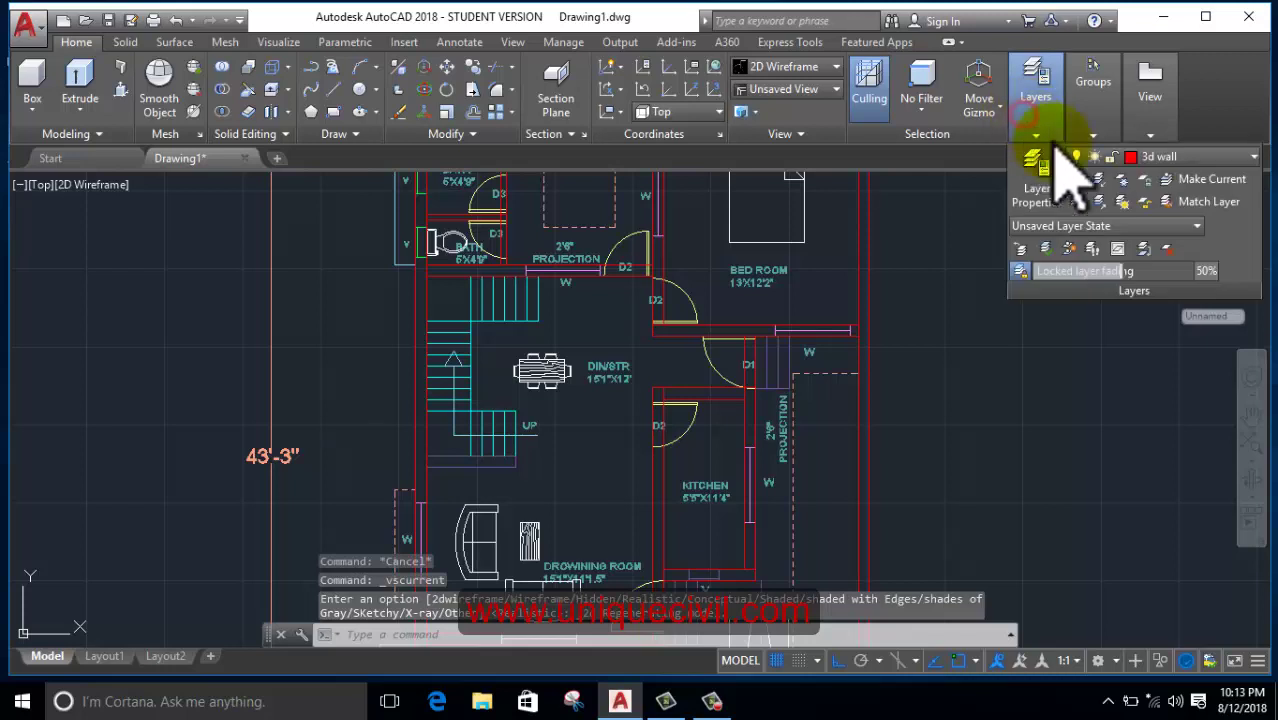
pyautogui.click(1200, 158)
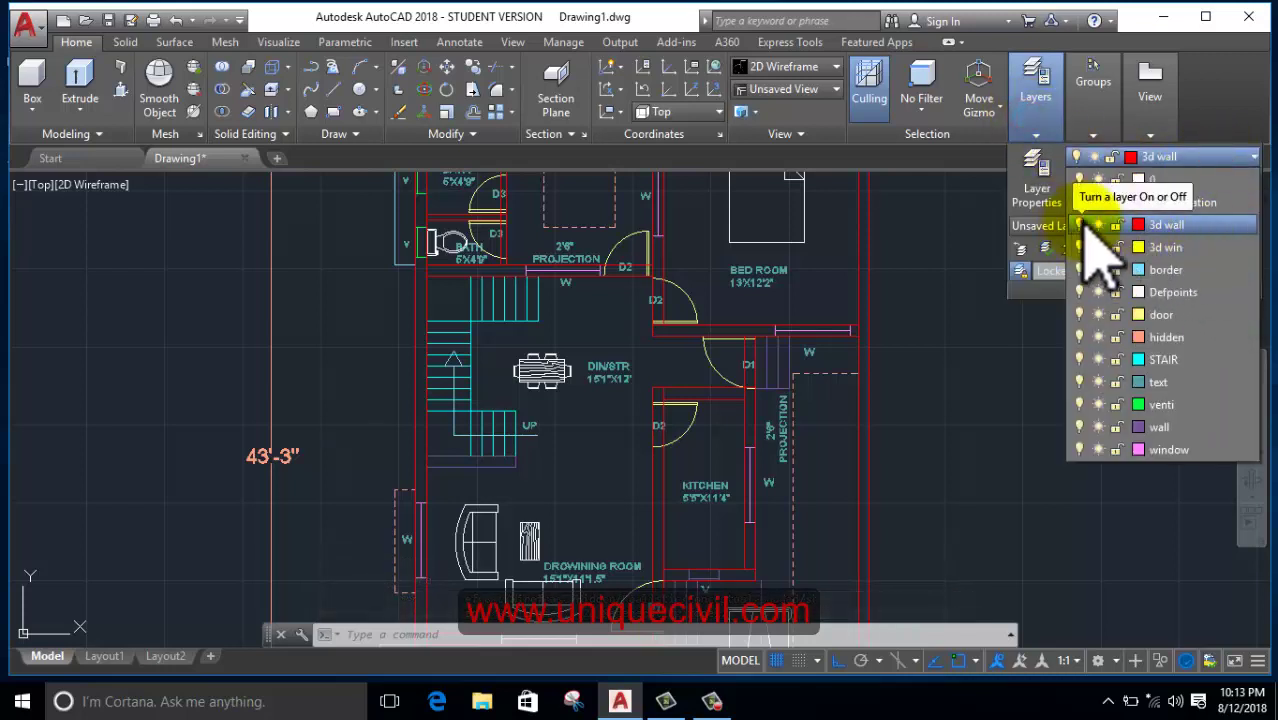
pyautogui.click(1080, 224)
pyautogui.click(630, 316)
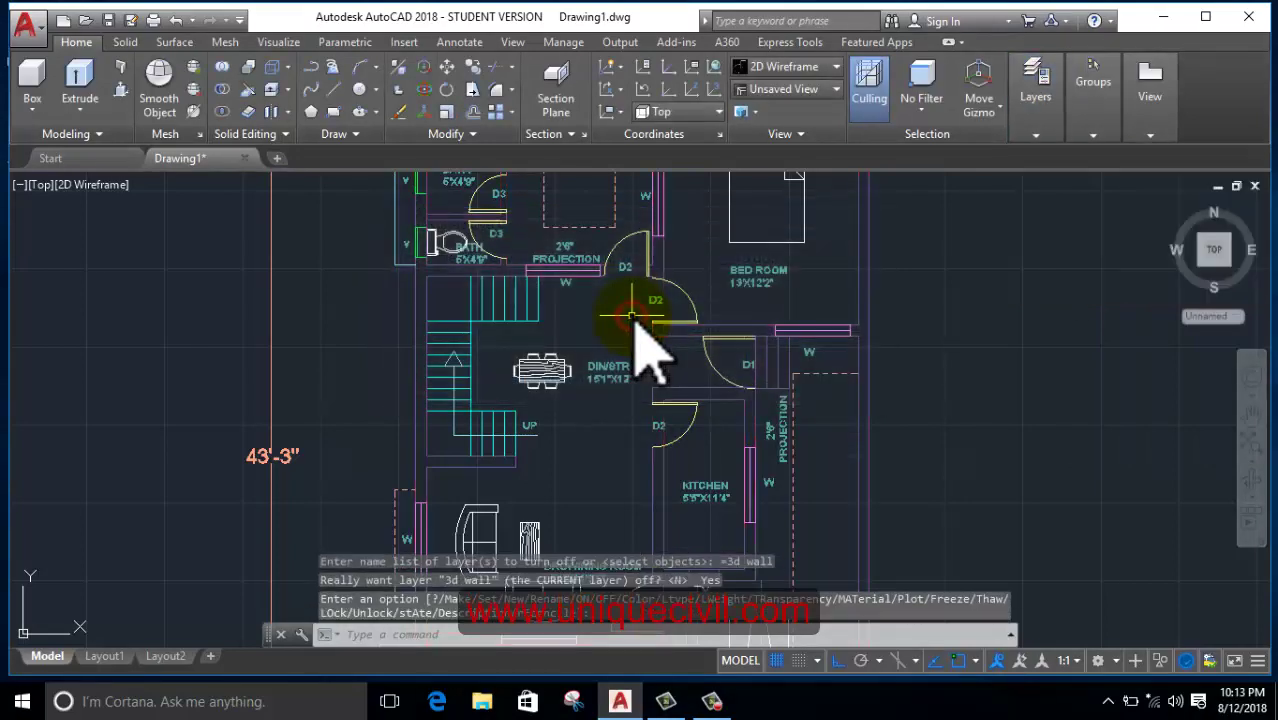
pyautogui.click(1036, 97)
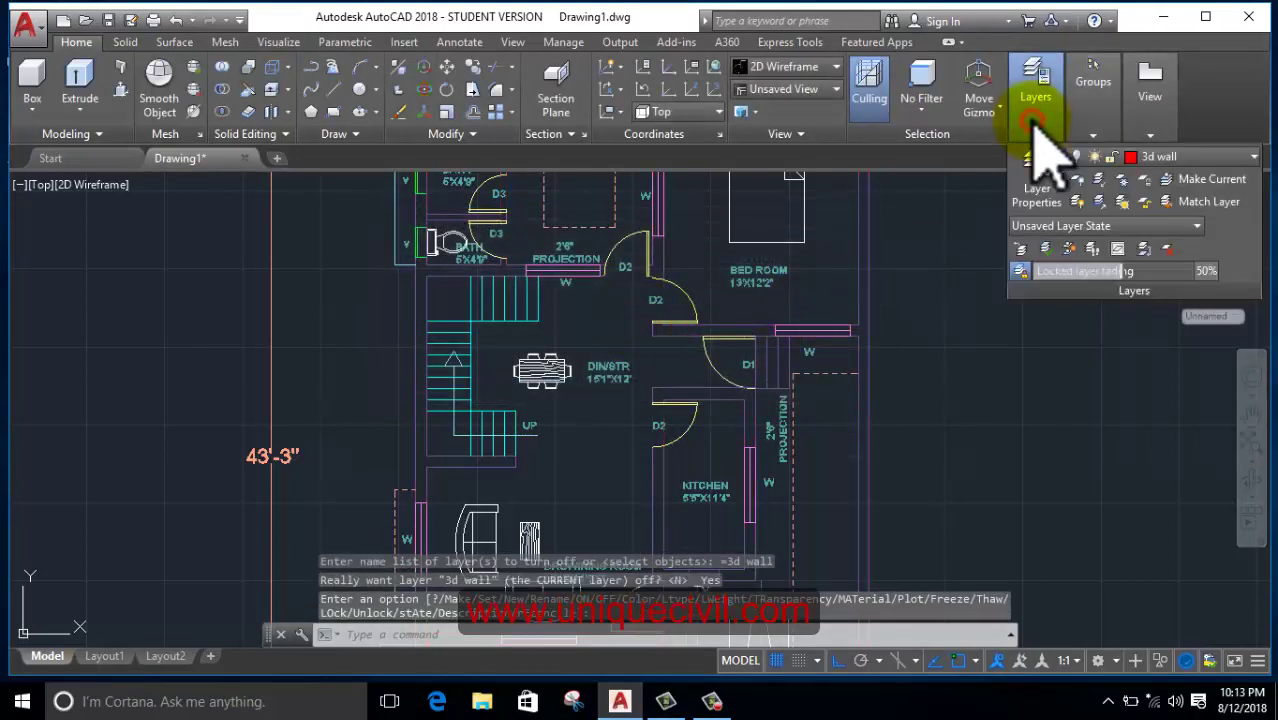
pyautogui.click(1206, 156)
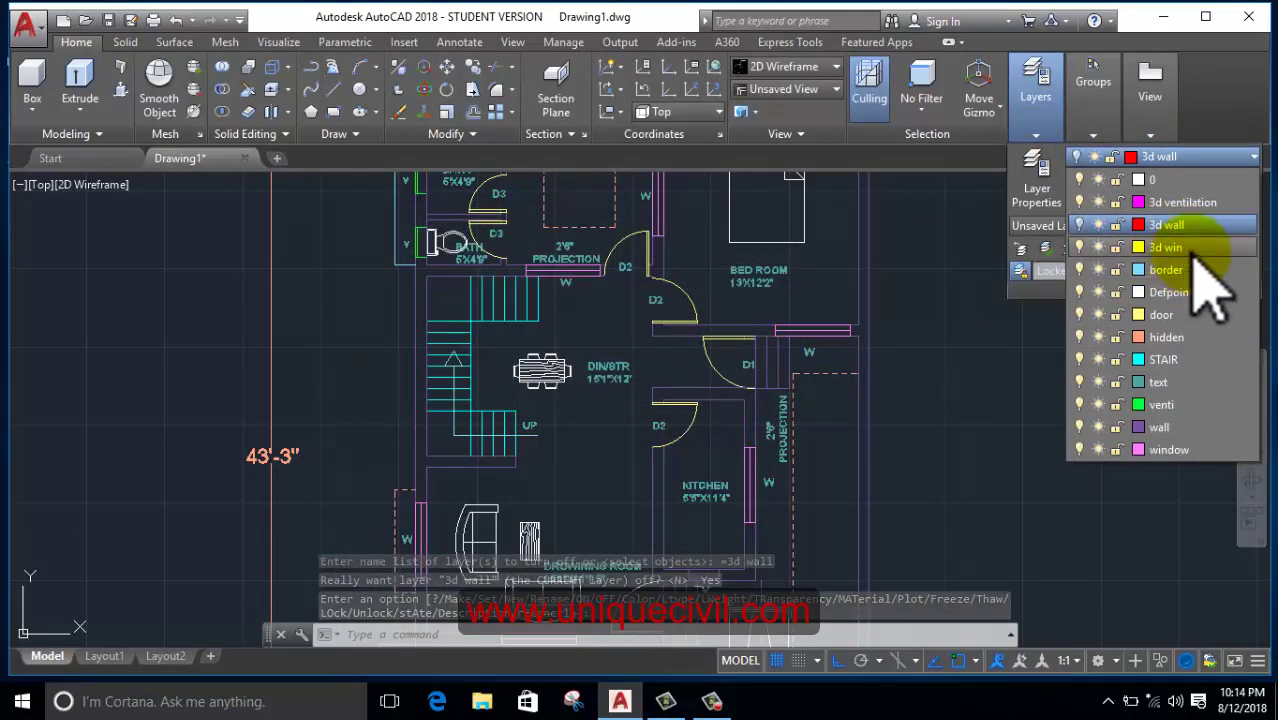
pyautogui.click(1195, 250)
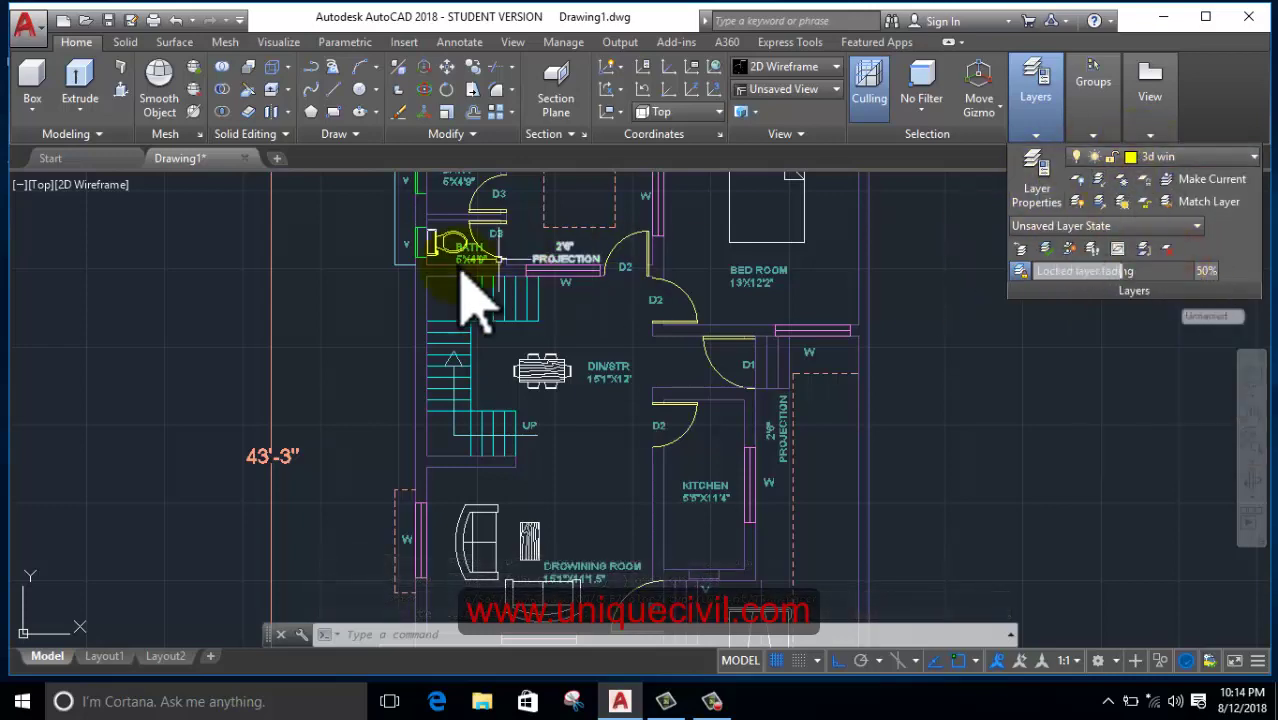
# - Draw a rectangle over the first window opening with RECTANG
pyautogui.click(336, 112)
pyautogui.scroll(2, 556, 400)
pyautogui.scroll(2, 607, 328)
pyautogui.scroll(3, 665, 330)
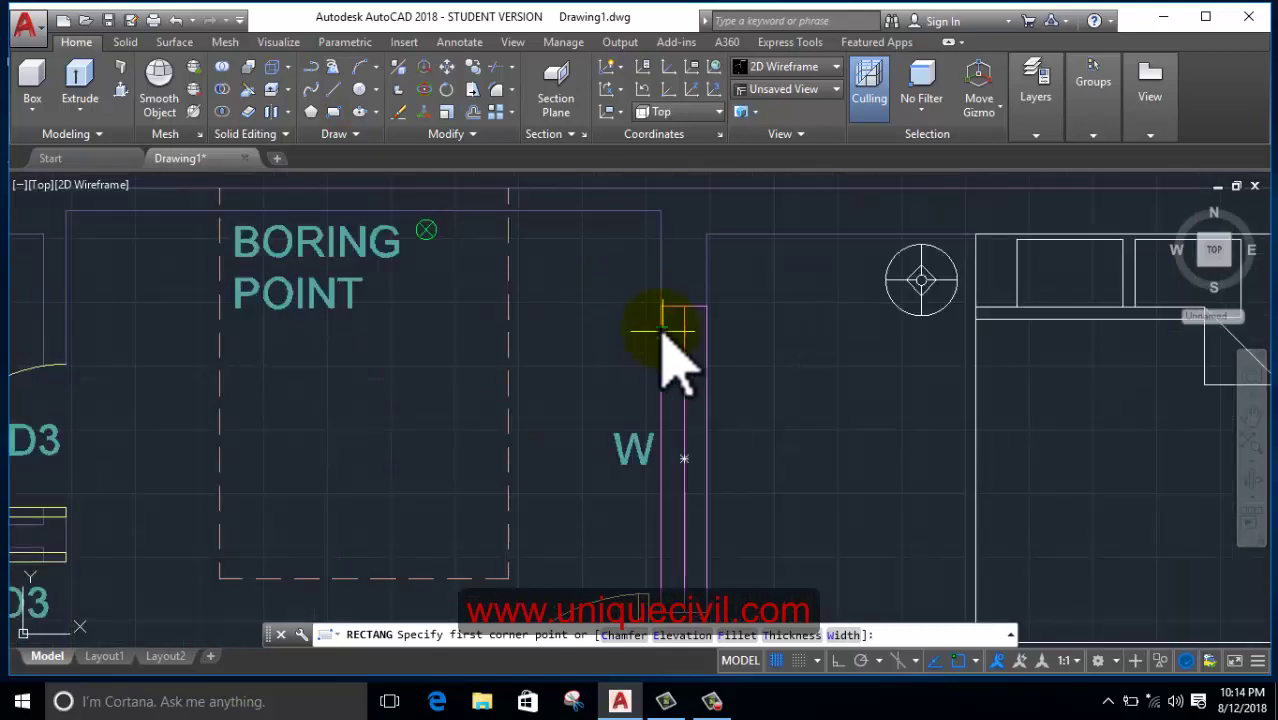
pyautogui.click(661, 303)
pyautogui.moveTo(742, 519); pyautogui.dragTo(640, 360, button='middle')
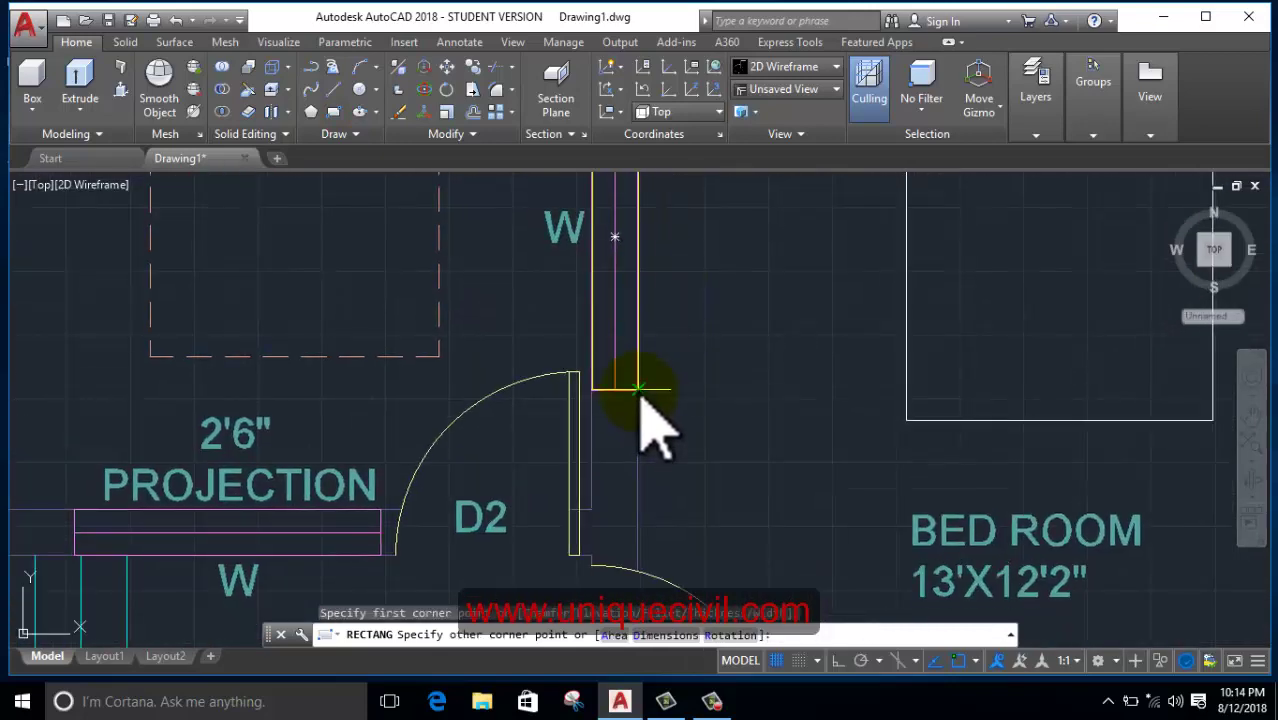
pyautogui.click(640, 388)
# - Draw a rectangle over the projection window
pyautogui.rightClick(678, 245)
pyautogui.click(756, 285)
pyautogui.scroll(-4, 250, 470)
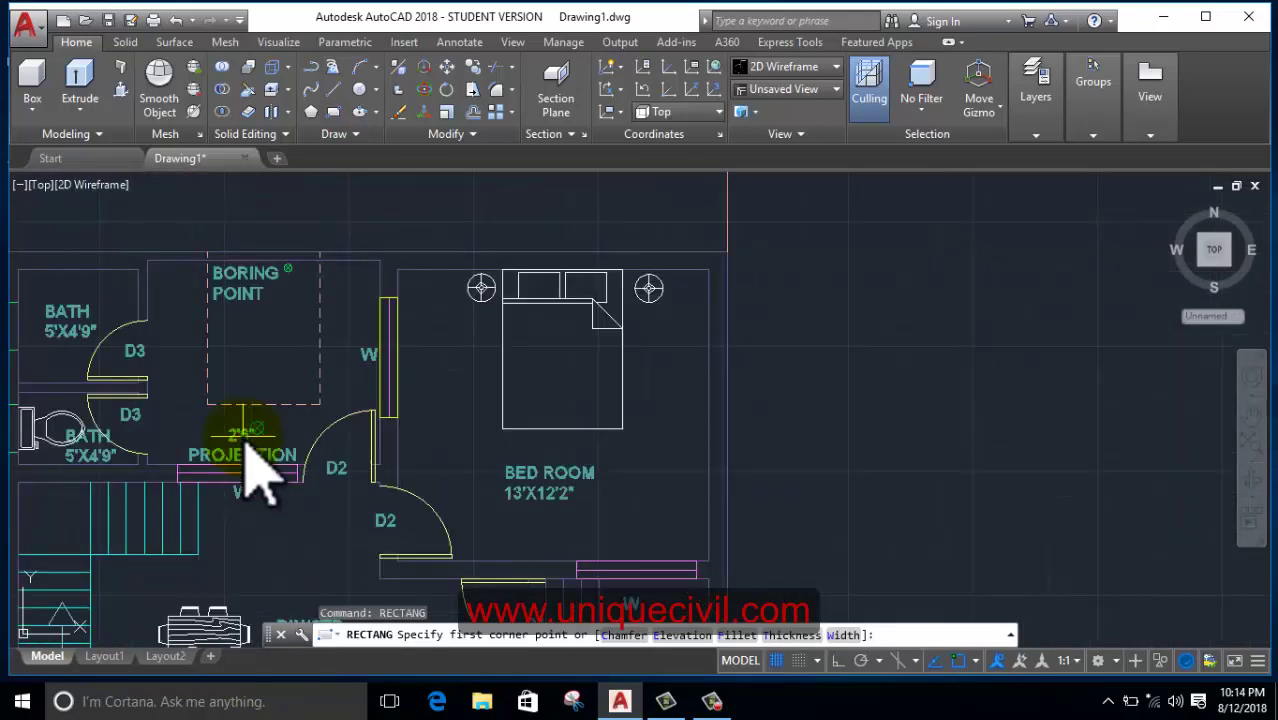
pyautogui.scroll(1, 250, 468)
pyautogui.scroll(3, 245, 458)
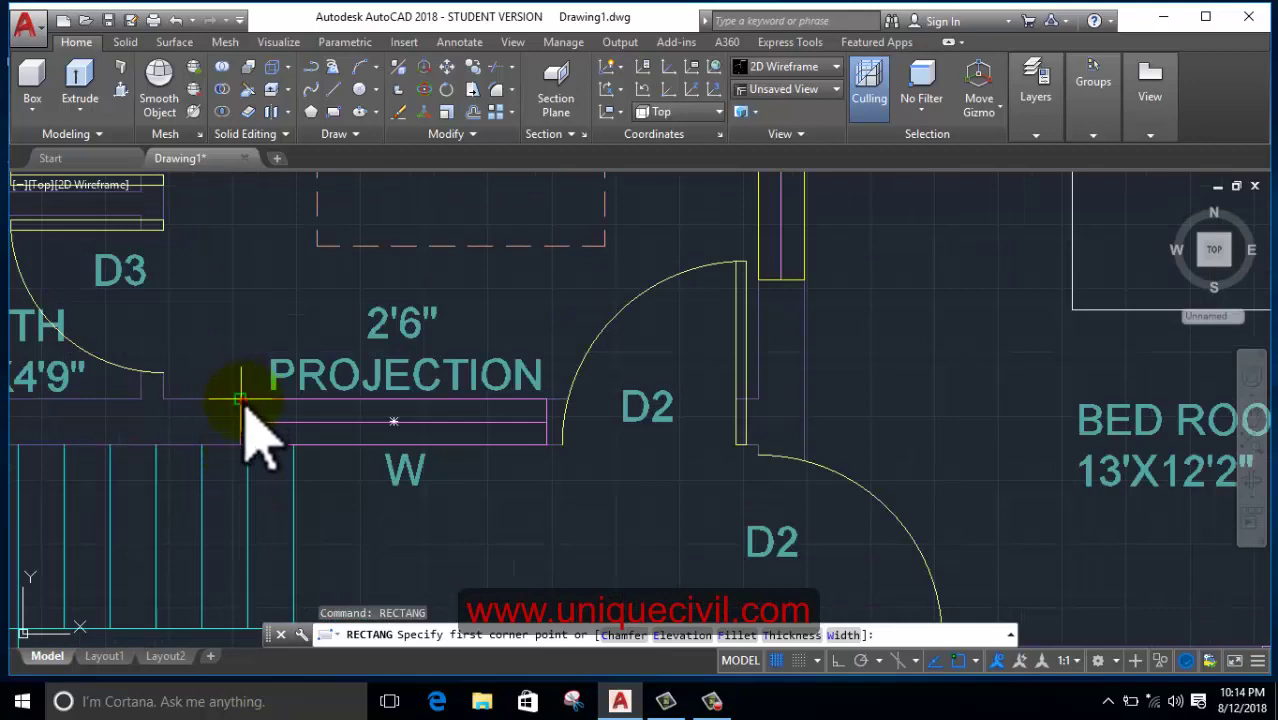
pyautogui.click(240, 400)
pyautogui.click(546, 444)
# - Draw a rectangle over the bedroom's lower window
pyautogui.rightClick(532, 268)
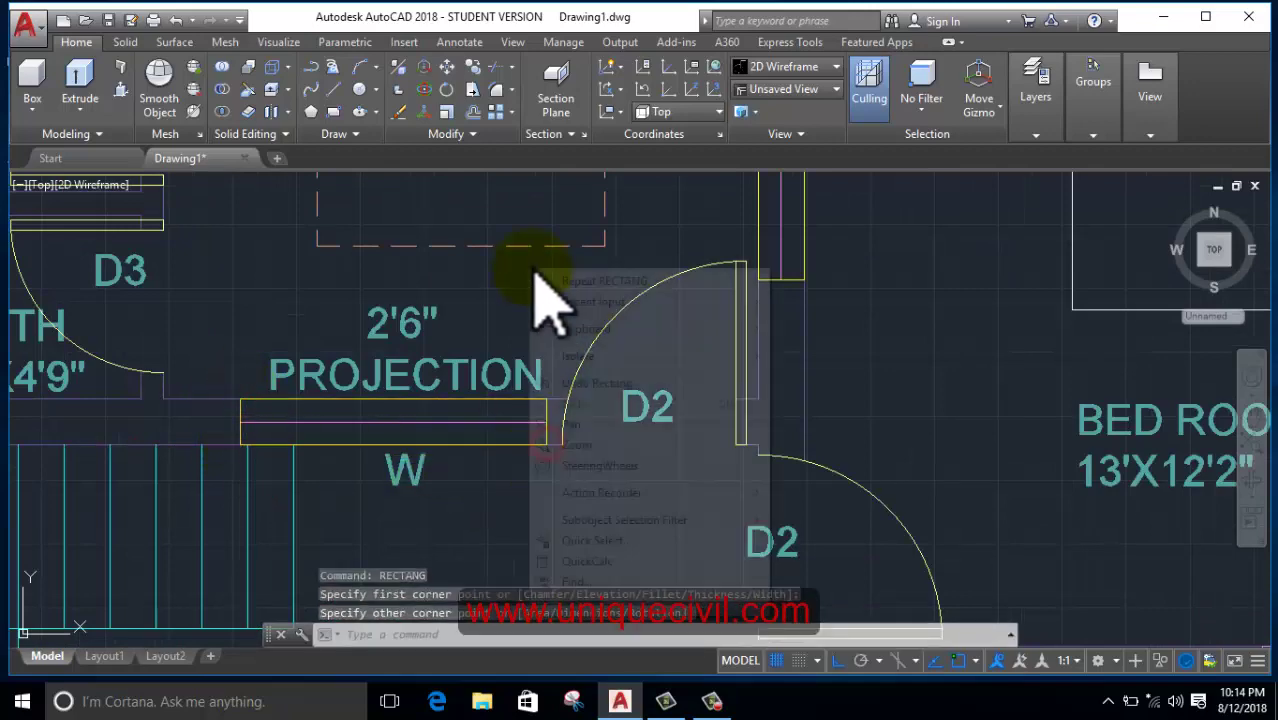
pyautogui.click(575, 281)
pyautogui.scroll(-5, 499, 328)
pyautogui.scroll(2, 514, 450)
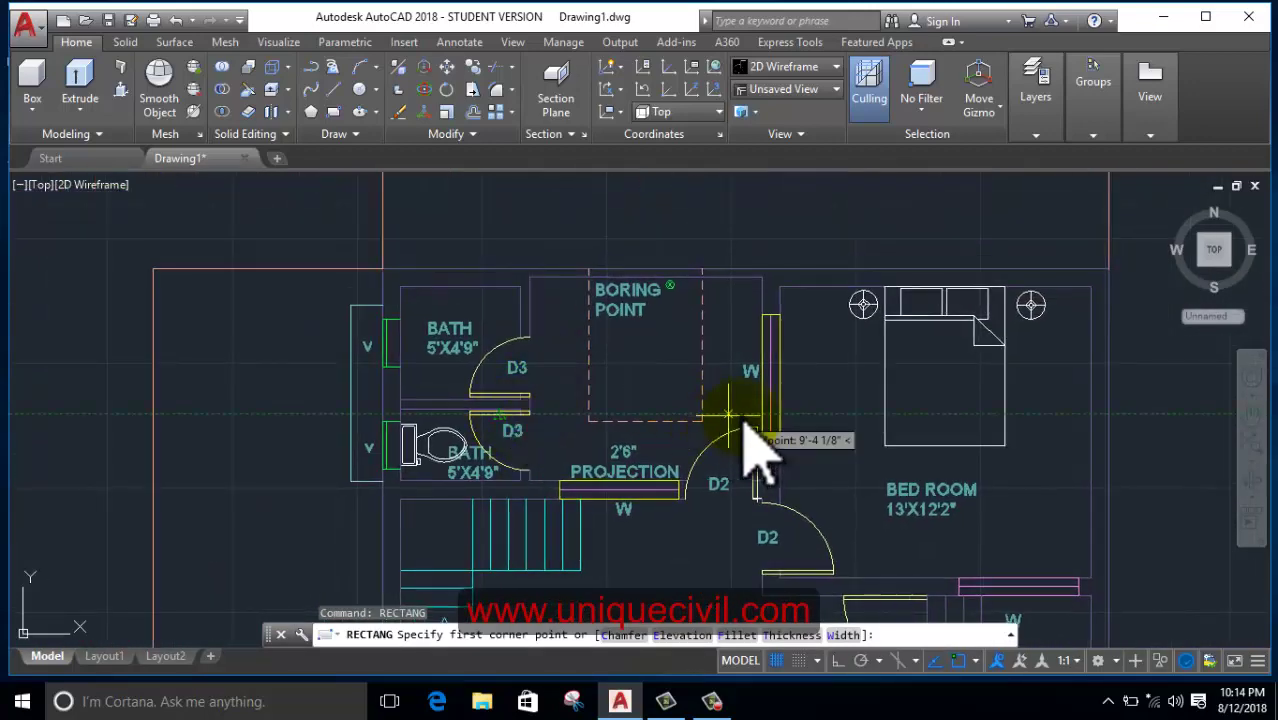
pyautogui.moveTo(755, 455); pyautogui.dragTo(425, 305, button='middle')
pyautogui.scroll(4, 570, 415)
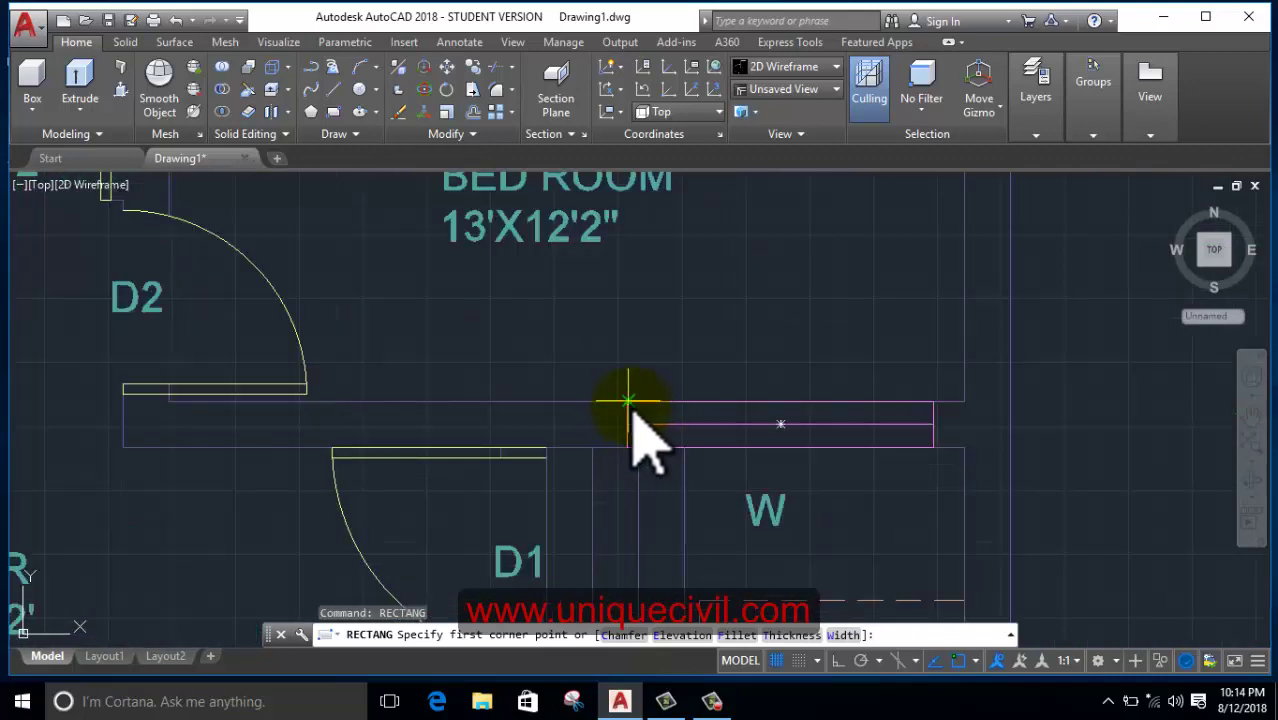
pyautogui.click(627, 402)
pyautogui.click(935, 447)
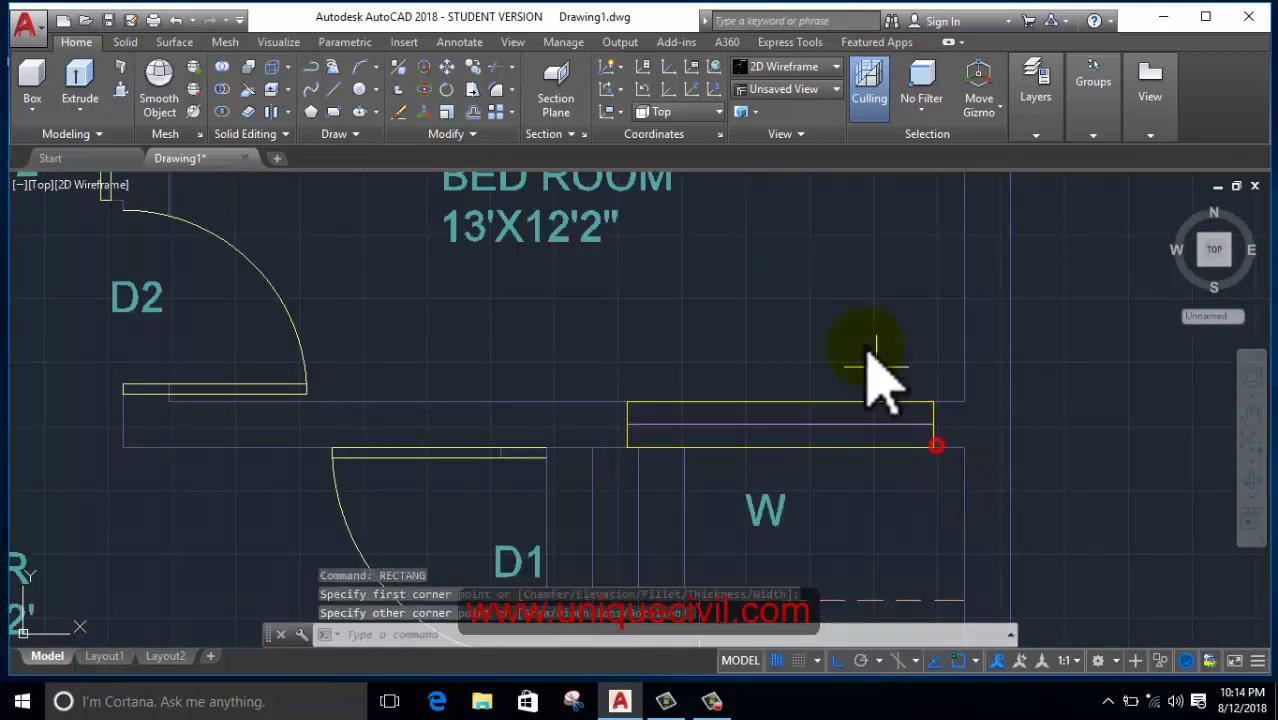
# - Draw a rectangle over the kitchen window
pyautogui.rightClick(872, 358)
pyautogui.click(872, 336)
pyautogui.scroll(-3, 860, 380)
pyautogui.moveTo(827, 400); pyautogui.dragTo(702, 300, button='middle')
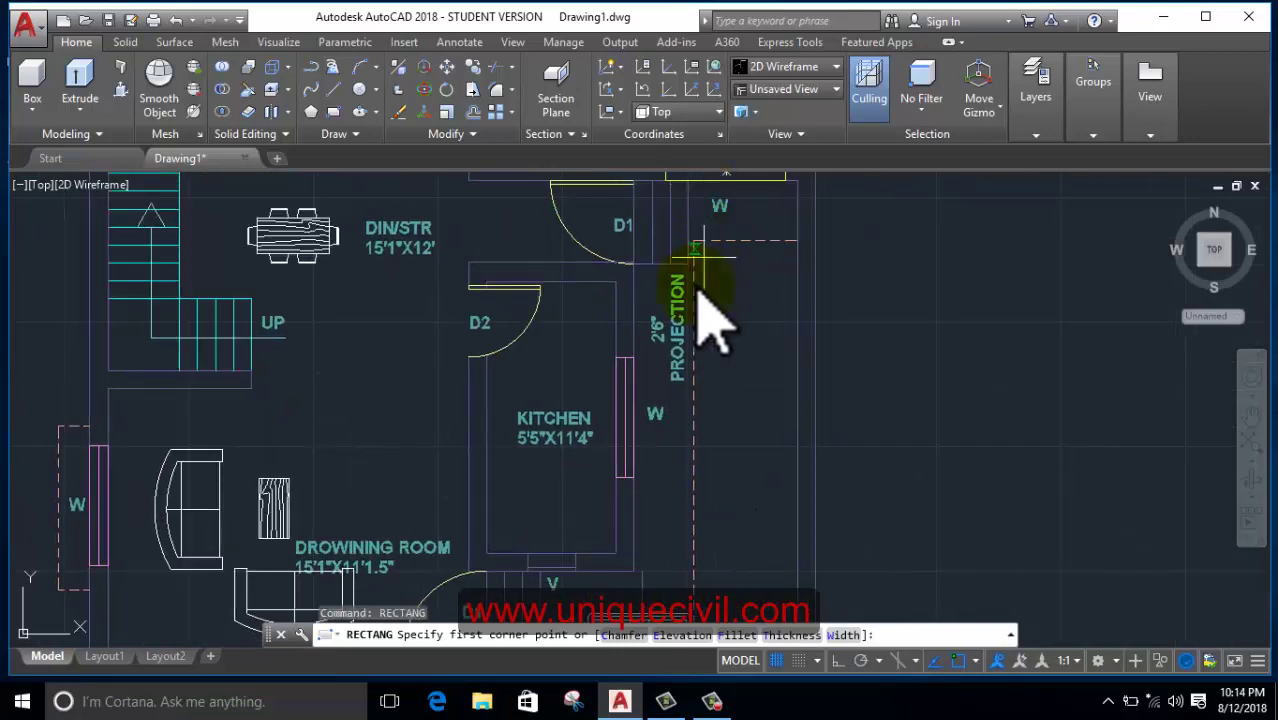
pyautogui.click(615, 357)
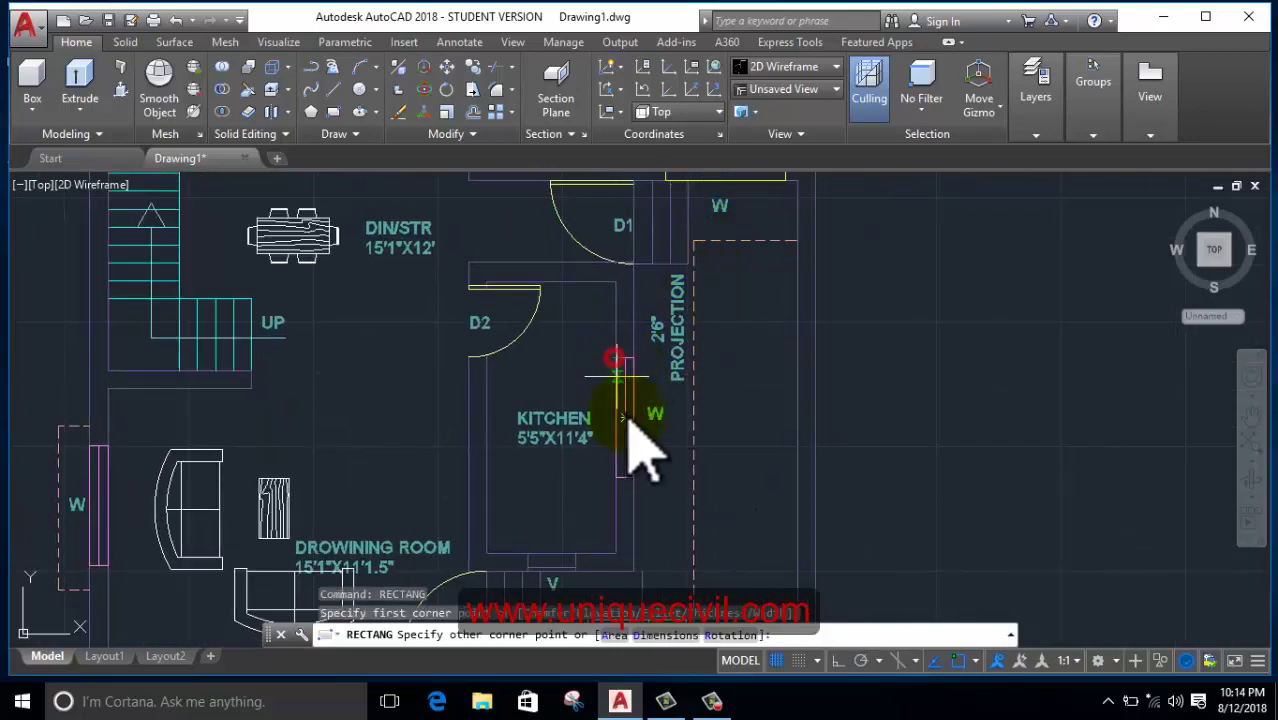
pyautogui.scroll(2, 645, 520)
pyautogui.click(633, 467)
# - Draw a rectangle over the drawing room's lower window
pyautogui.rightClick(540, 292)
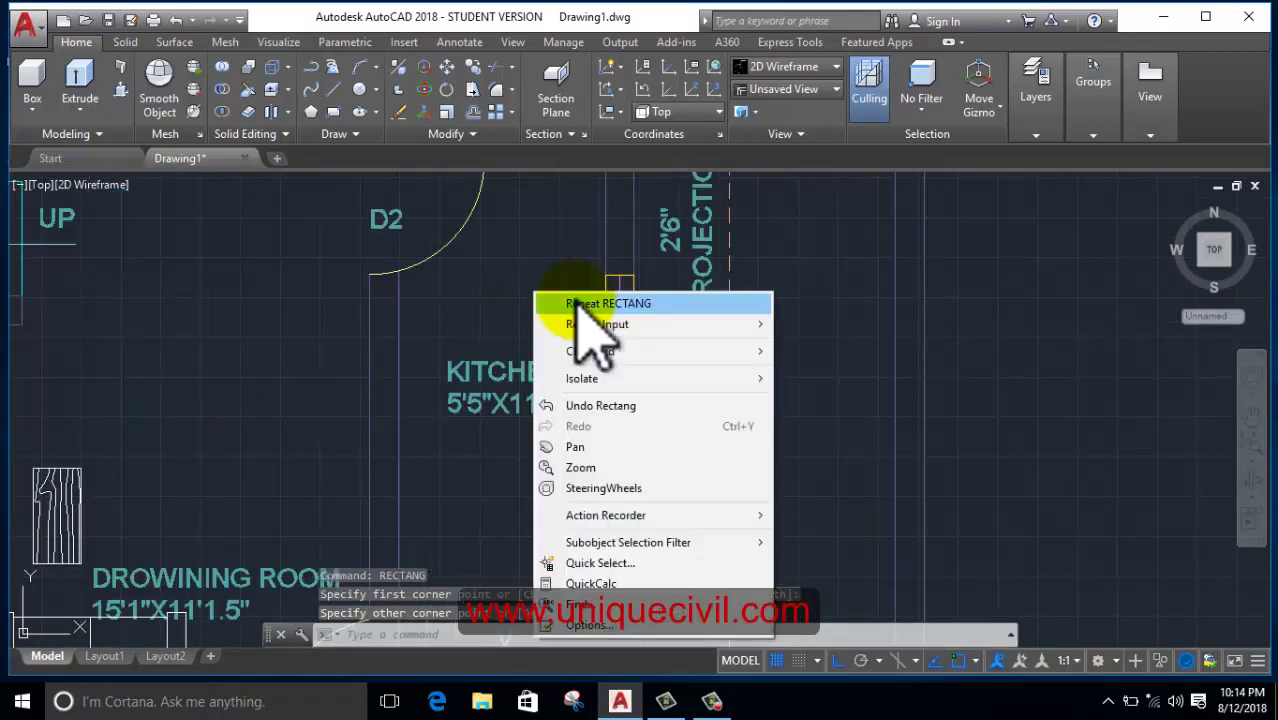
pyautogui.click(575, 303)
pyautogui.scroll(-2, 598, 318)
pyautogui.scroll(1, 420, 385)
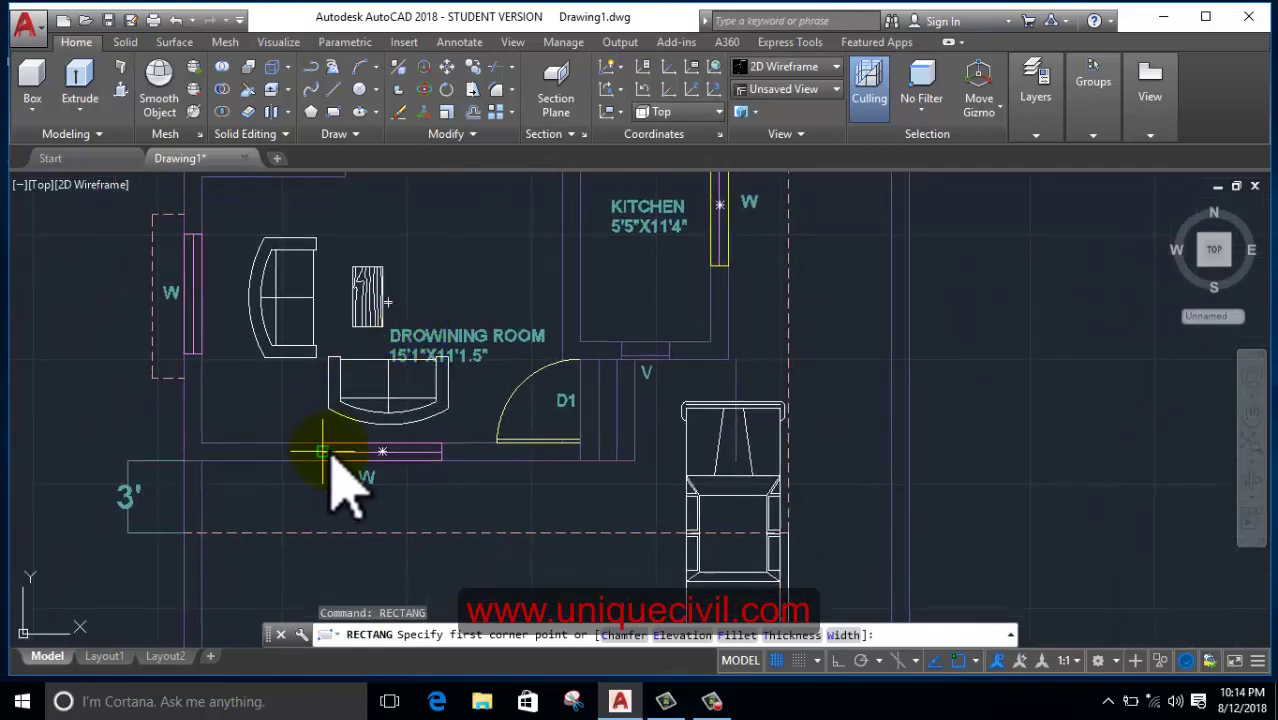
pyautogui.scroll(3, 337, 465)
pyautogui.scroll(2, 331, 450)
pyautogui.click(294, 429)
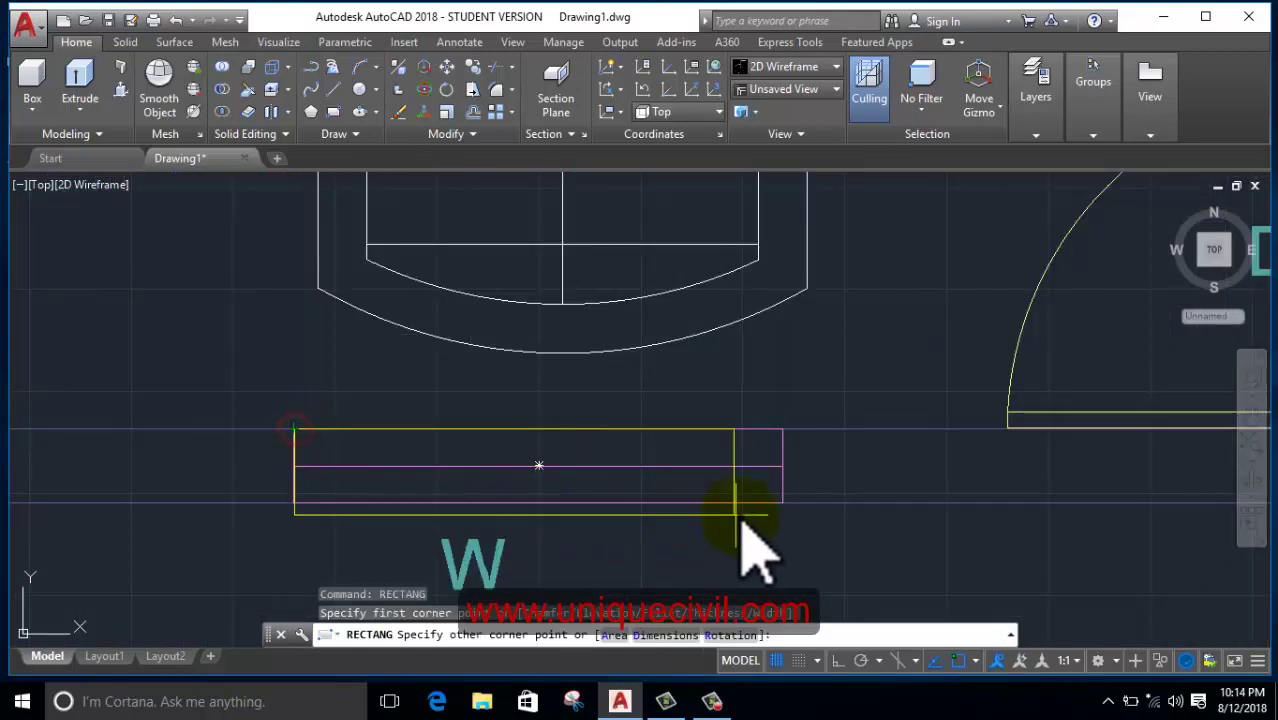
pyautogui.click(783, 502)
pyautogui.scroll(-3, 257, 386)
pyautogui.scroll(-2, 385, 500)
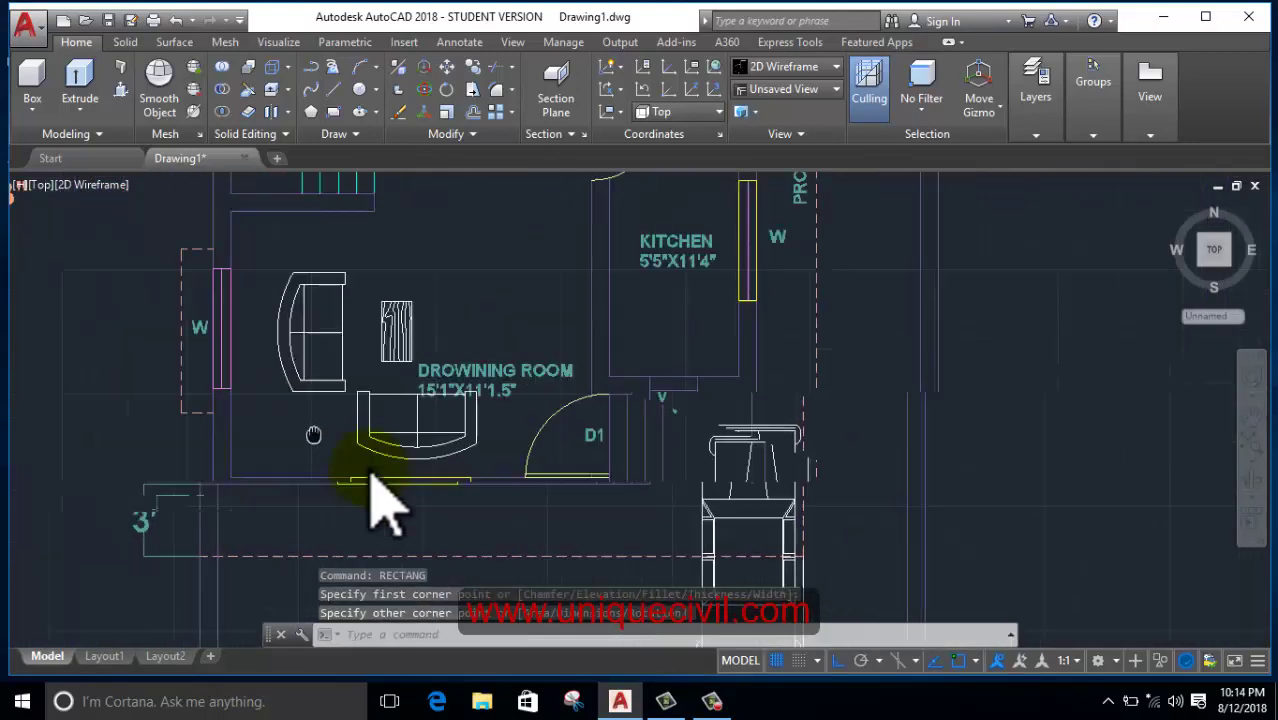
pyautogui.scroll(1, 210, 297)
# - Draw a rectangle over the drawing room's side window and review the plan
pyautogui.rightClick(210, 297)
pyautogui.click(265, 305)
pyautogui.scroll(3, 290, 330)
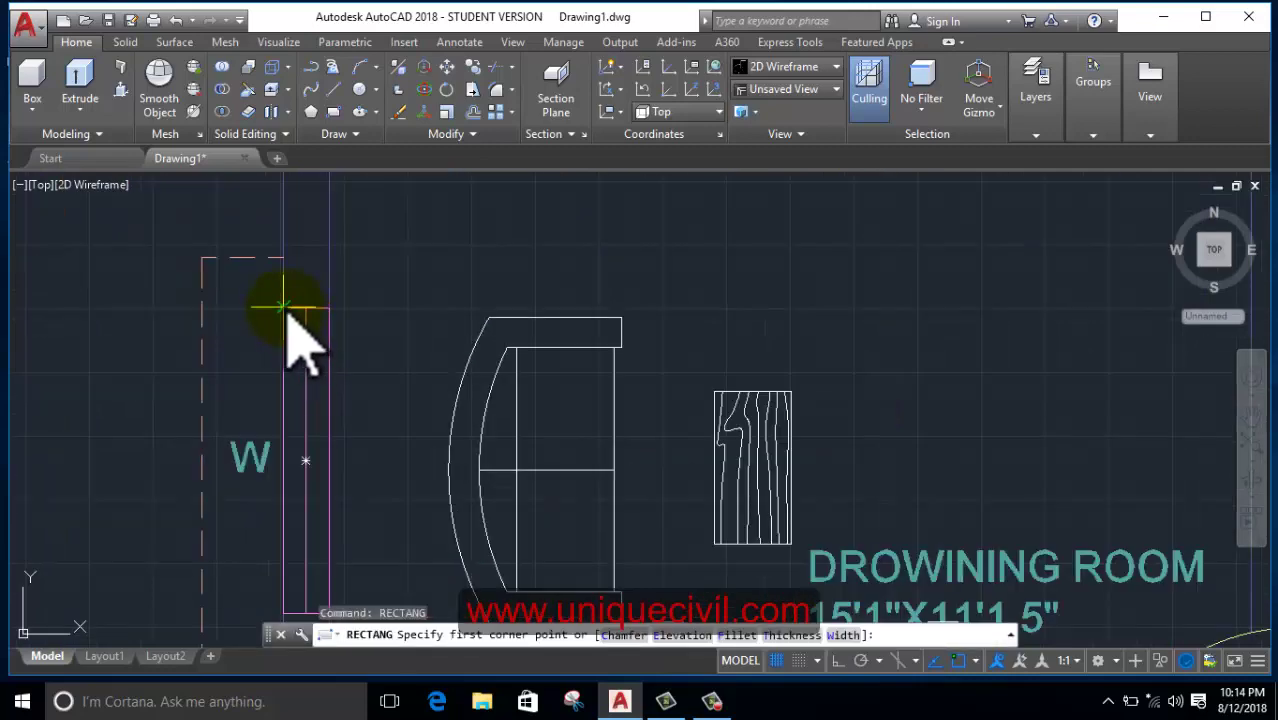
pyautogui.click(283, 307)
pyautogui.scroll(-2, 342, 336)
pyautogui.scroll(2, 355, 462)
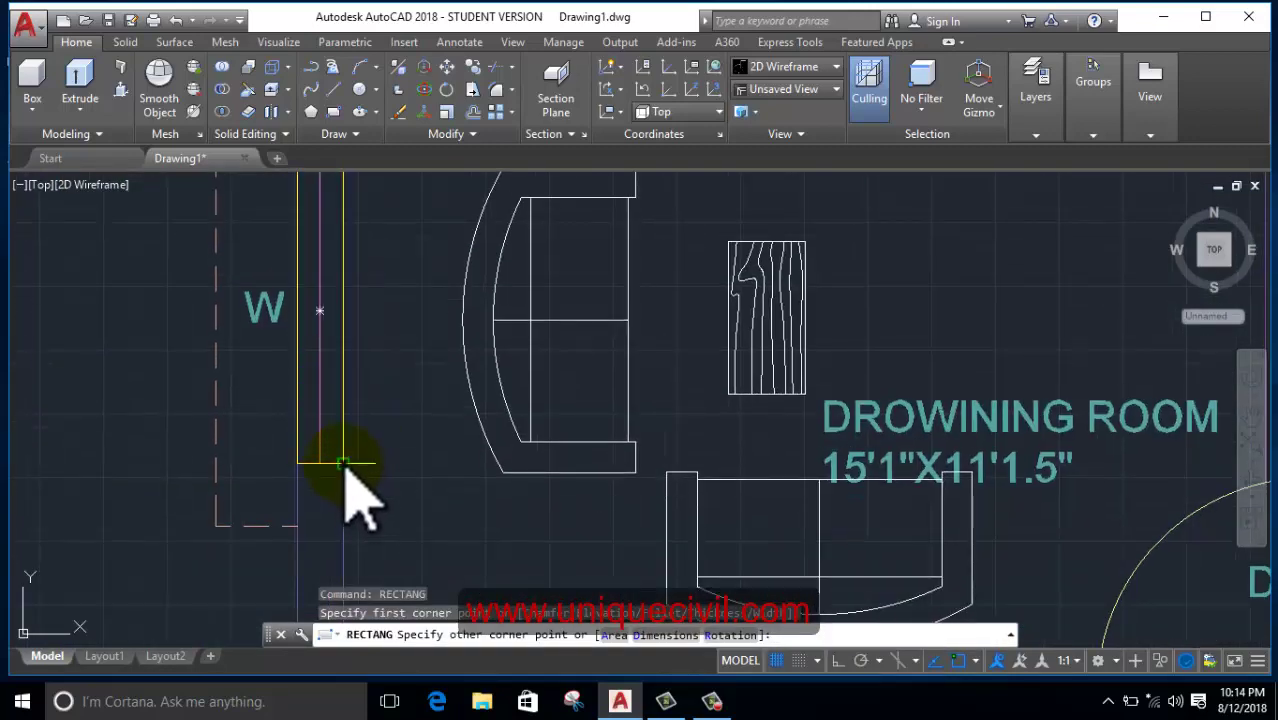
pyautogui.click(344, 465)
pyautogui.scroll(-3, 425, 510)
pyautogui.scroll(-2, 475, 440)
pyautogui.scroll(-2, 455, 500)
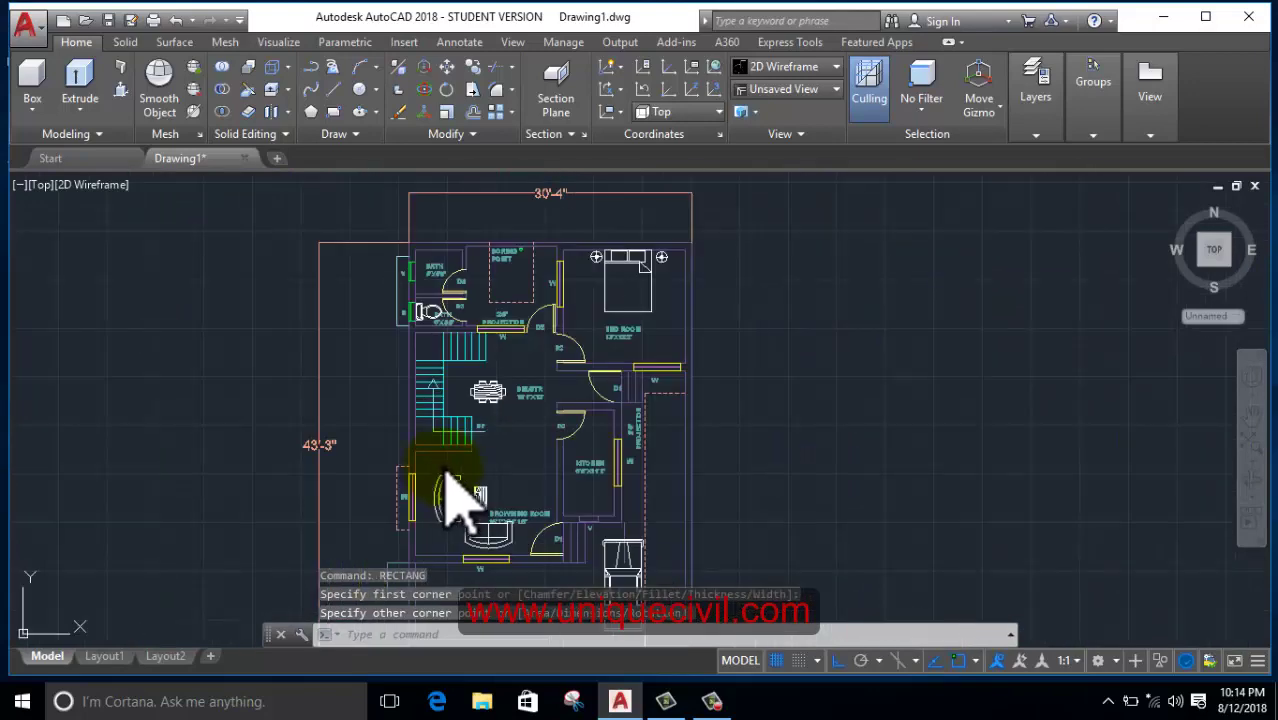
pyautogui.scroll(1, 476, 460)
pyautogui.scroll(1, 451, 456)
pyautogui.scroll(1, 499, 471)
pyautogui.scroll(-1, 530, 440)
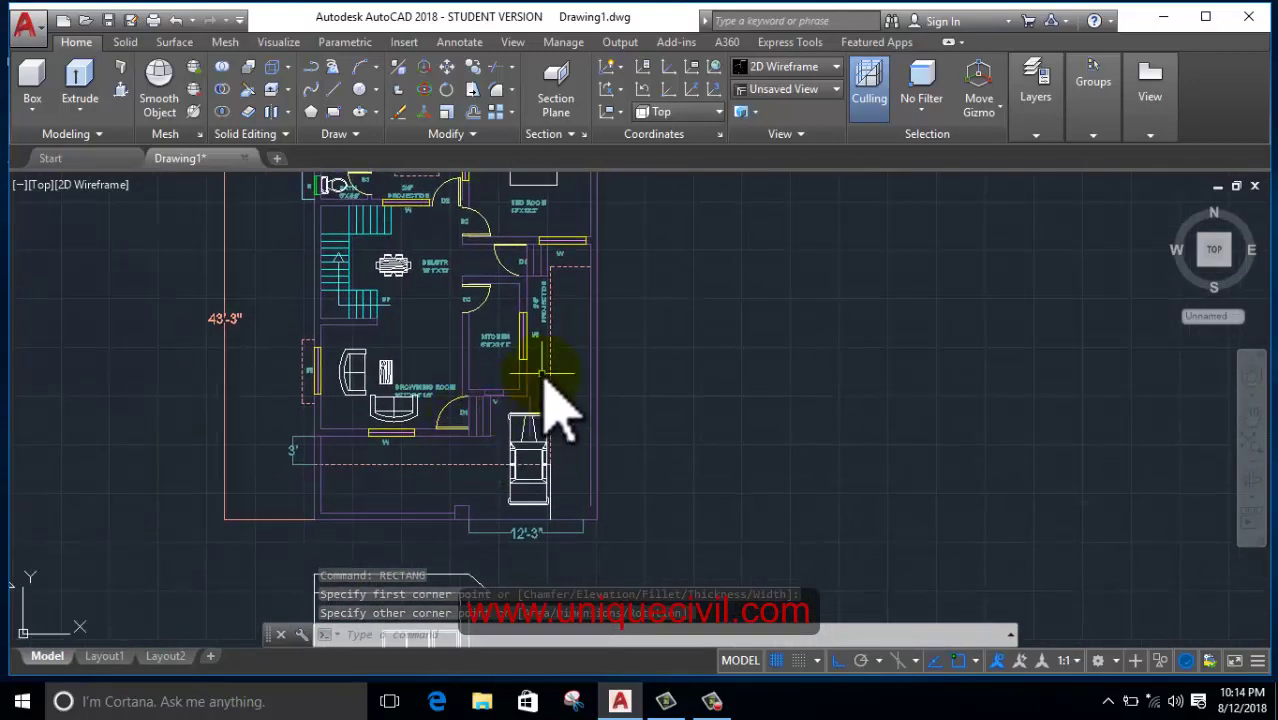
pyautogui.scroll(2, 471, 428)
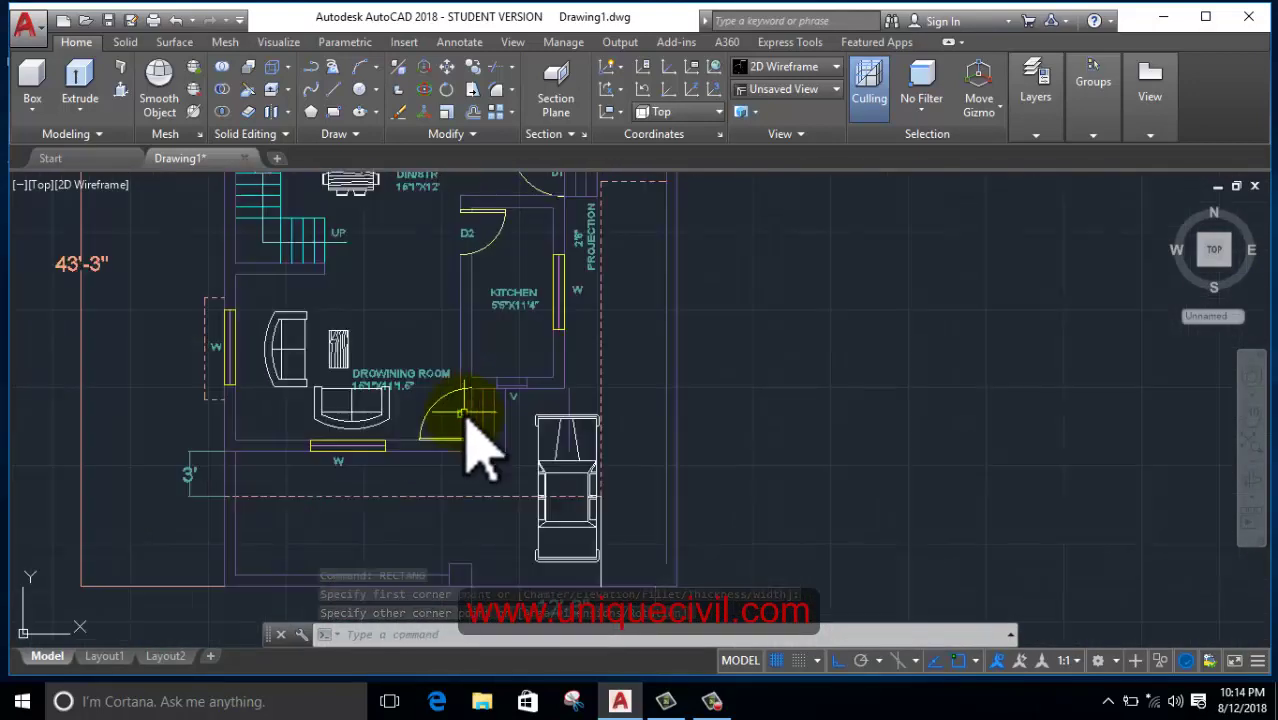
# - Open the Layer Properties Manager with 3d win kept as the current layer
pyautogui.click(1048, 97)
pyautogui.click(1213, 151)
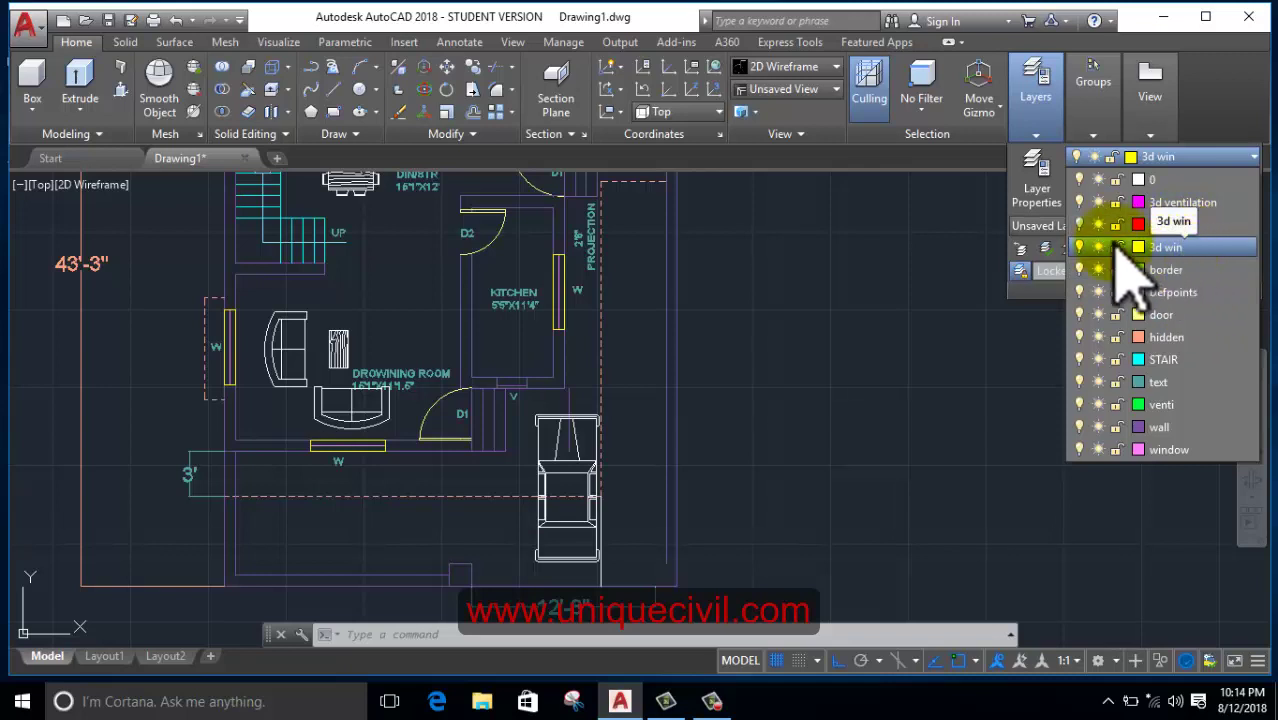
pyautogui.click(1040, 190)
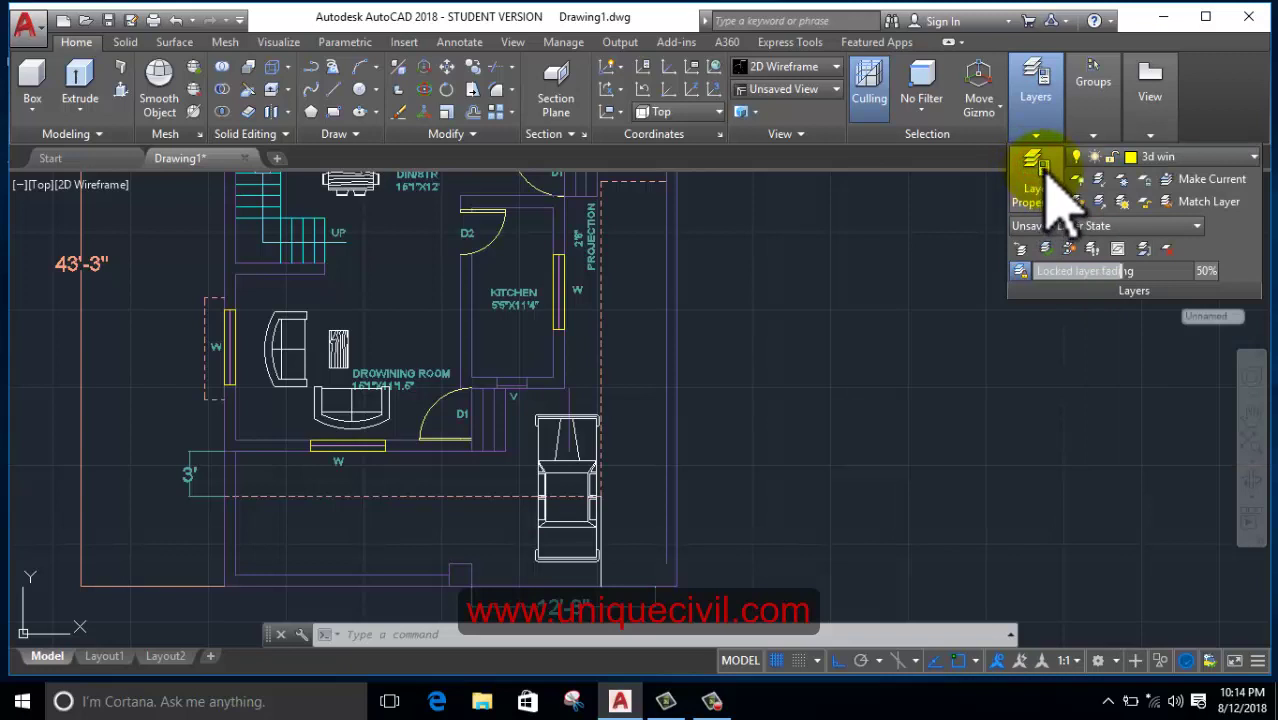
pyautogui.click(1040, 190)
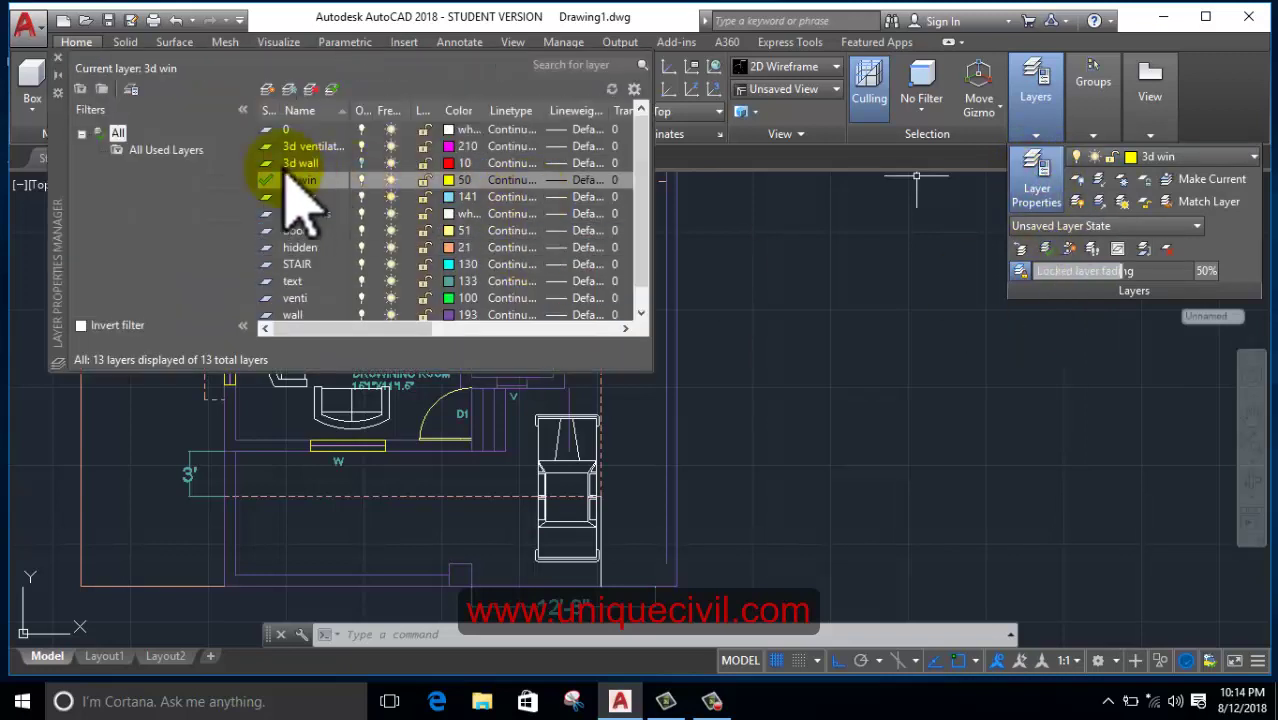
# - Create a new 3d door layer with colour 130
pyautogui.click(267, 89)
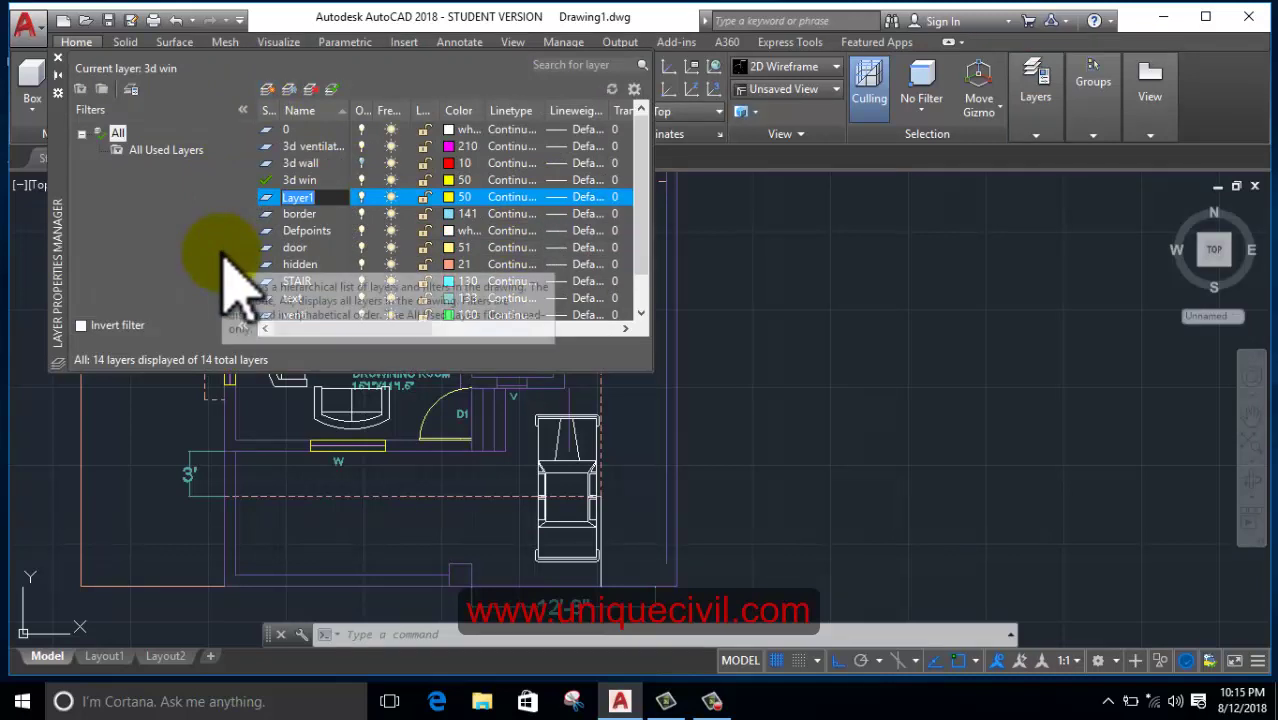
pyautogui.write('3d door')
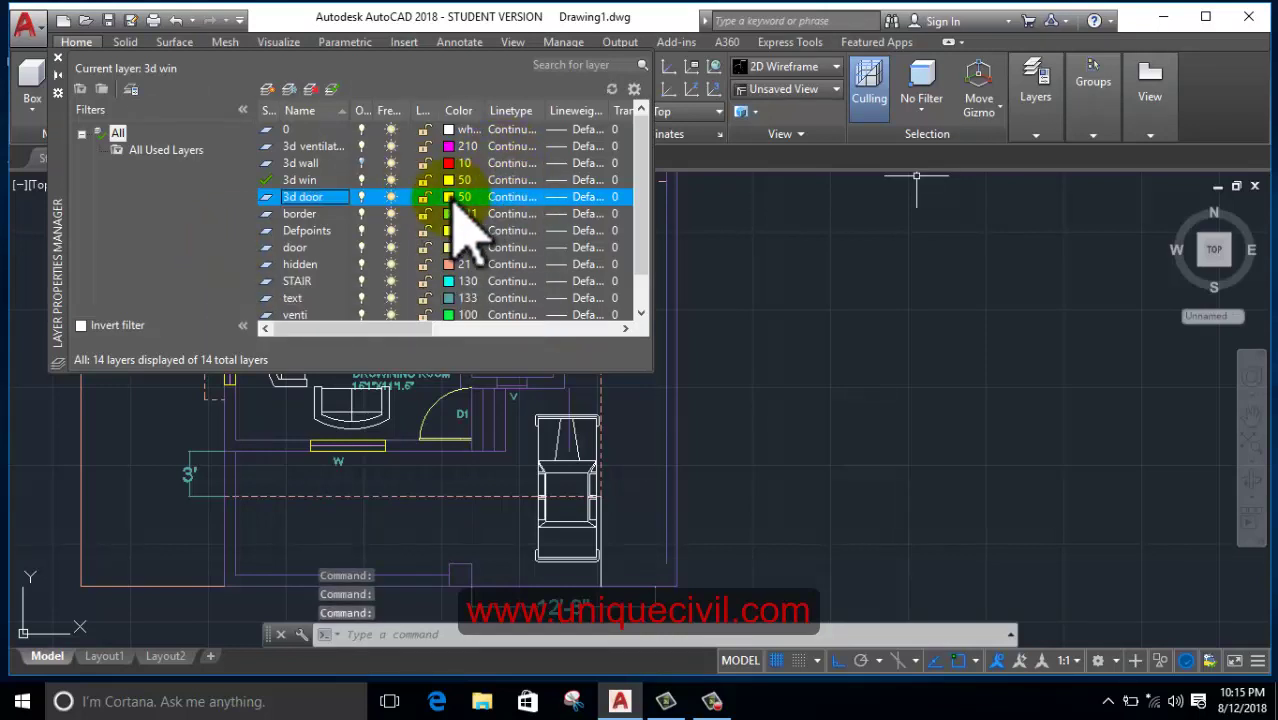
pyautogui.click(450, 197)
pyautogui.write('130')
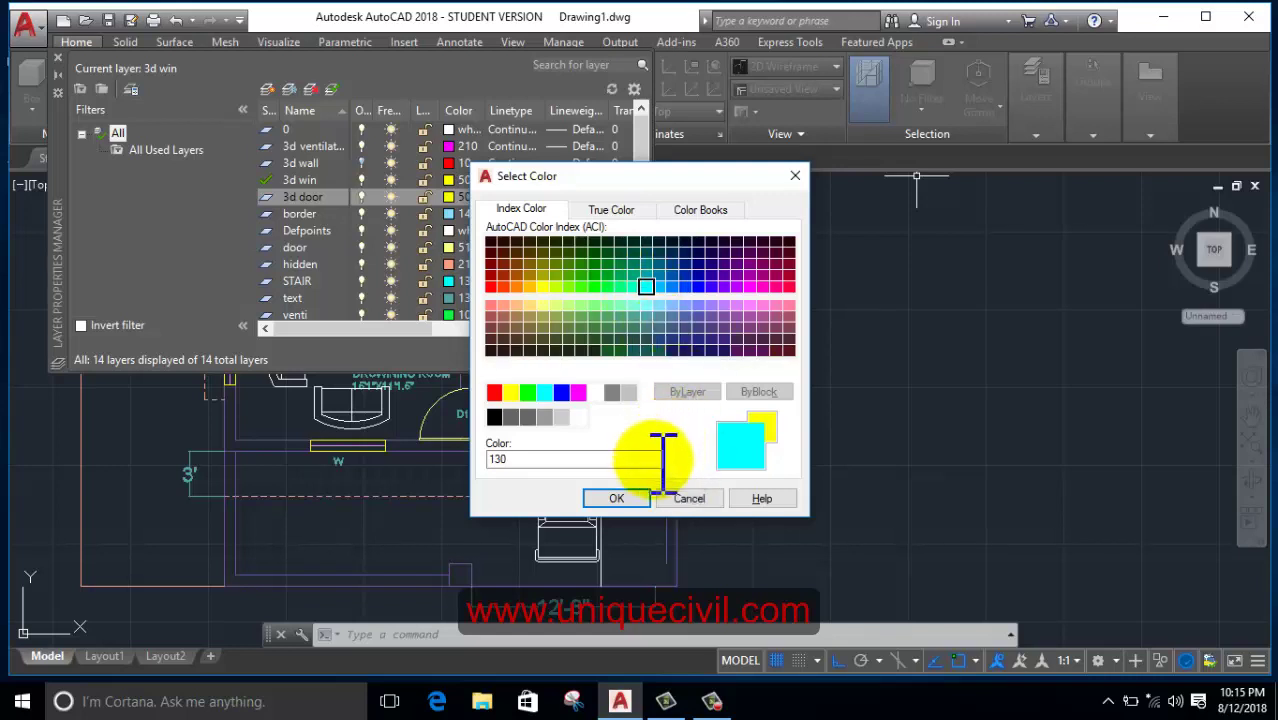
pyautogui.click(618, 497)
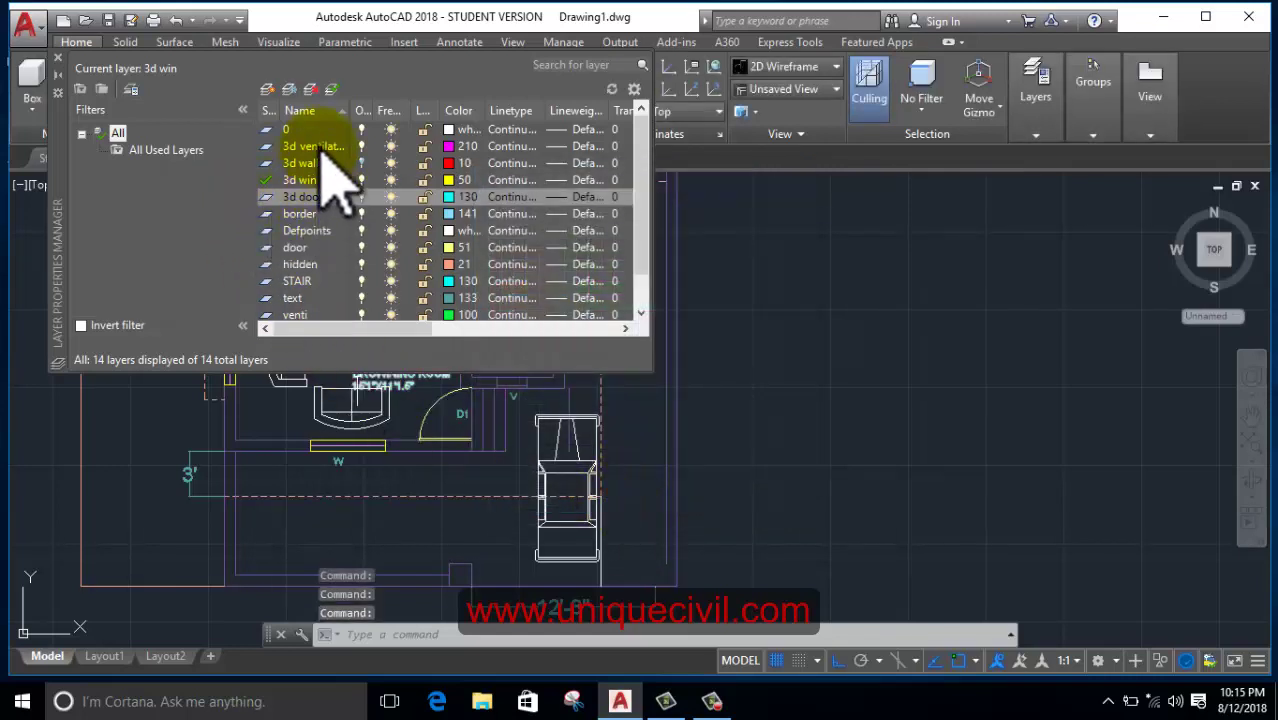
pyautogui.click(65, 62)
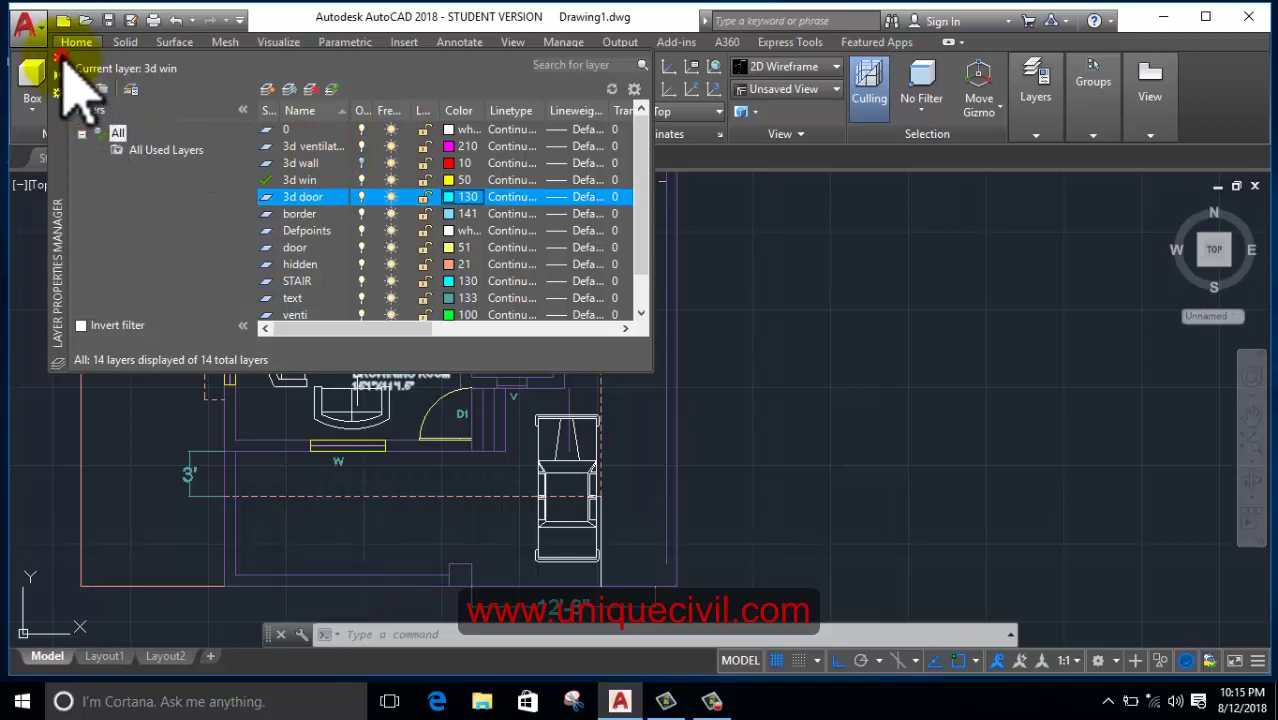
# - Close the layer manager and pick a 3D layer from the layer list as current
pyautogui.click(61, 58)
pyautogui.click(1036, 90)
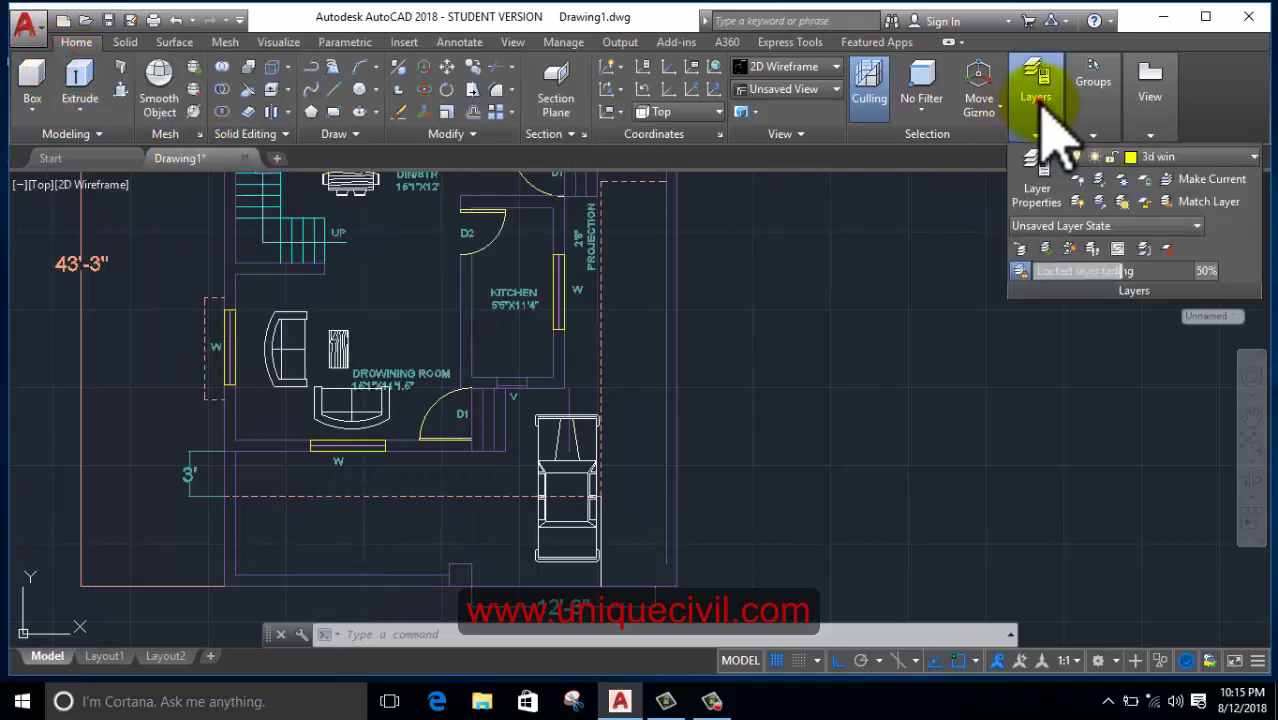
pyautogui.click(1243, 157)
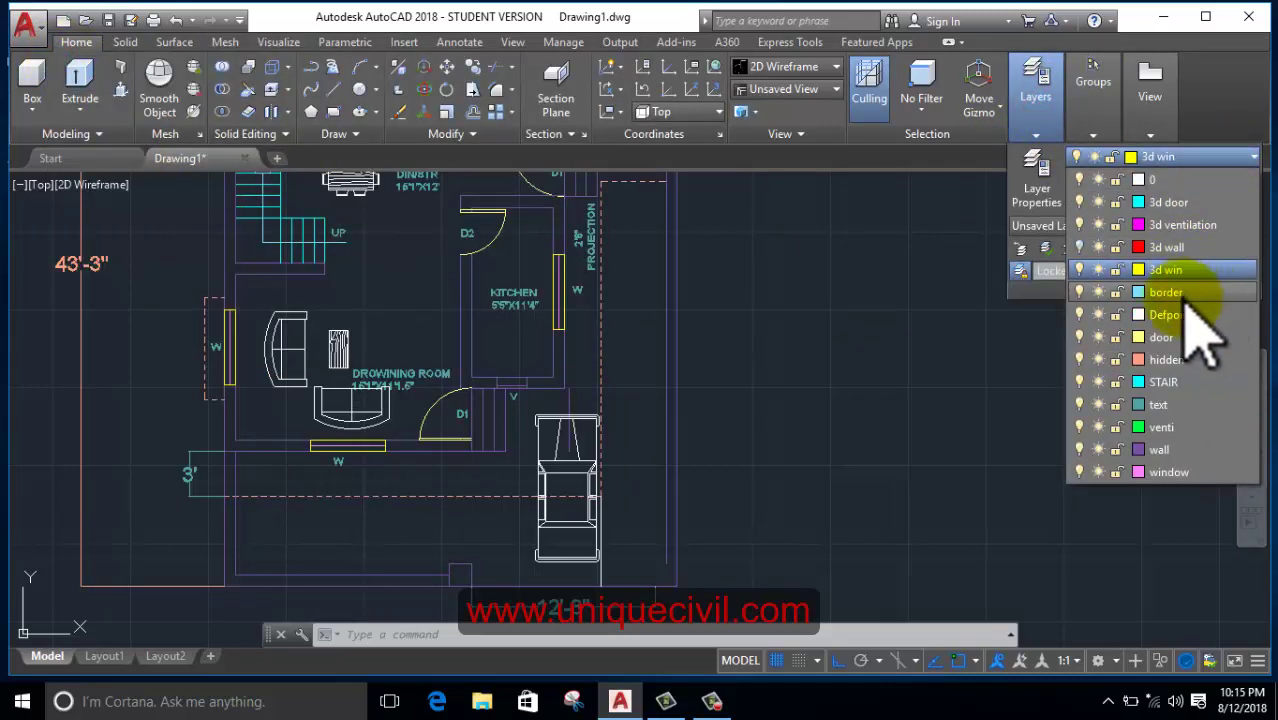
pyautogui.click(1184, 246)
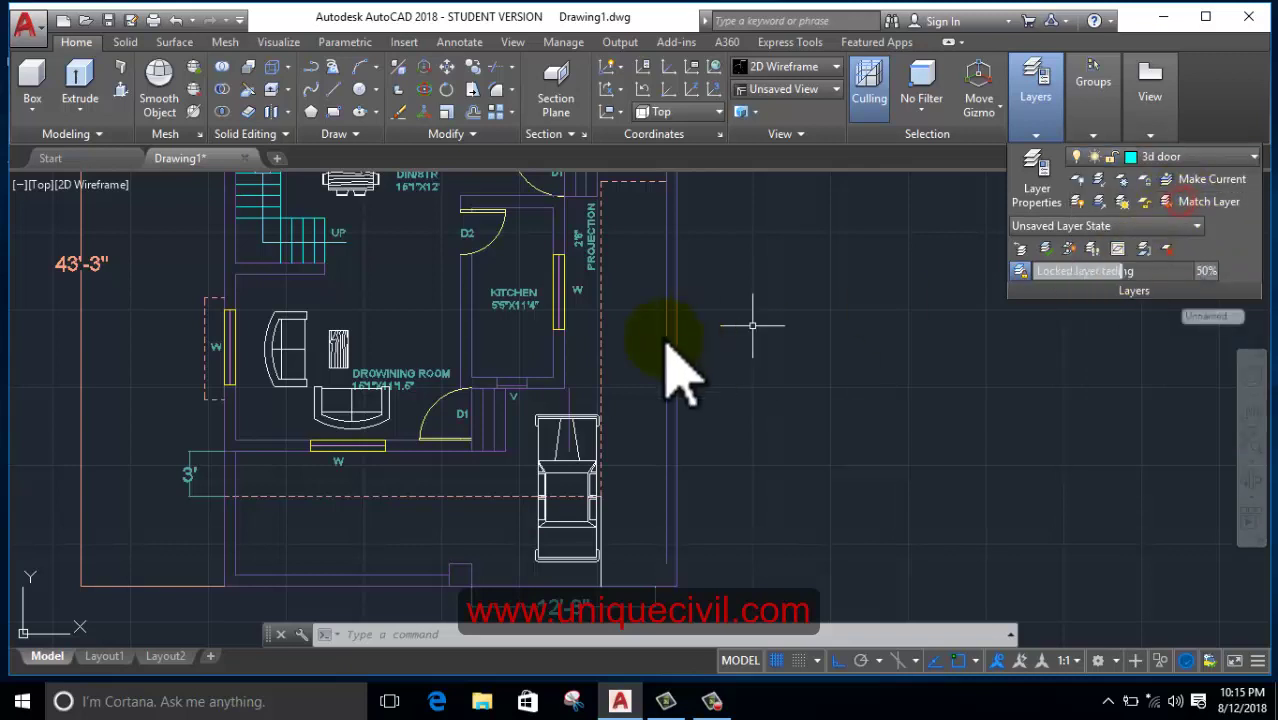
# - Draw a rectangle across the D1 door opening on the 3d door layer
pyautogui.click(331, 113)
pyautogui.scroll(3, 470, 490)
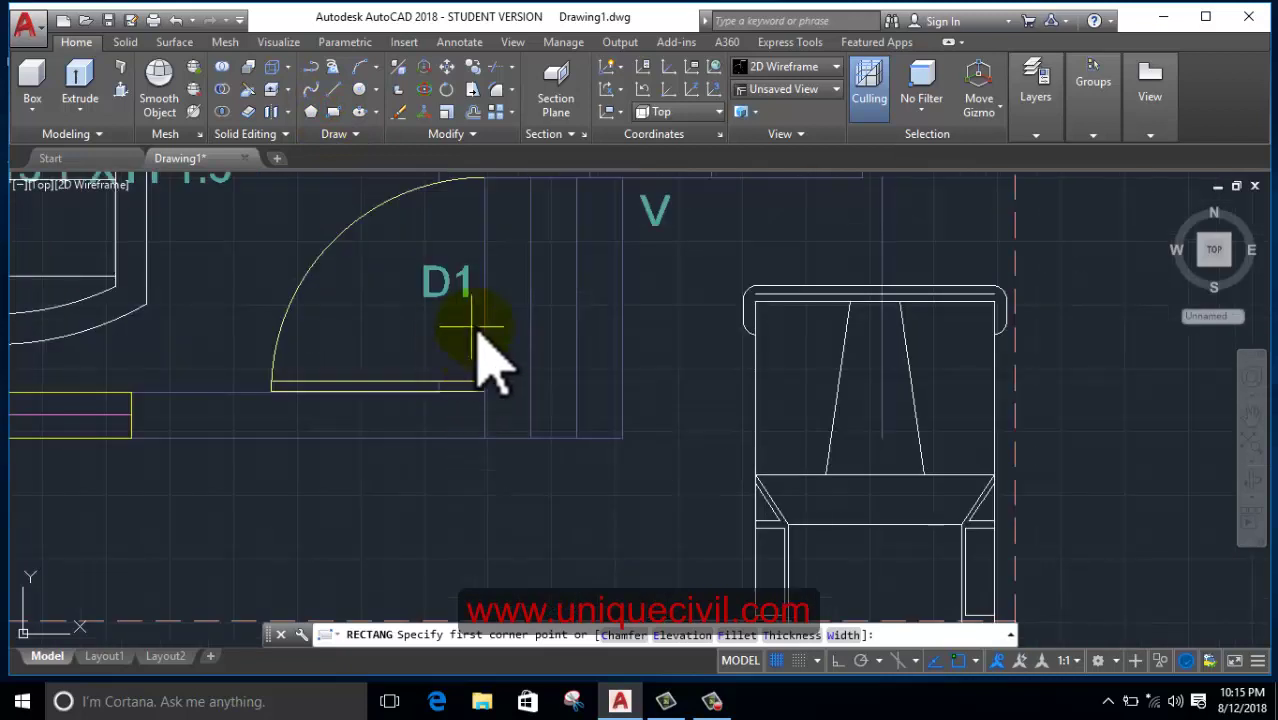
pyautogui.scroll(2, 471, 334)
pyautogui.scroll(2, 516, 491)
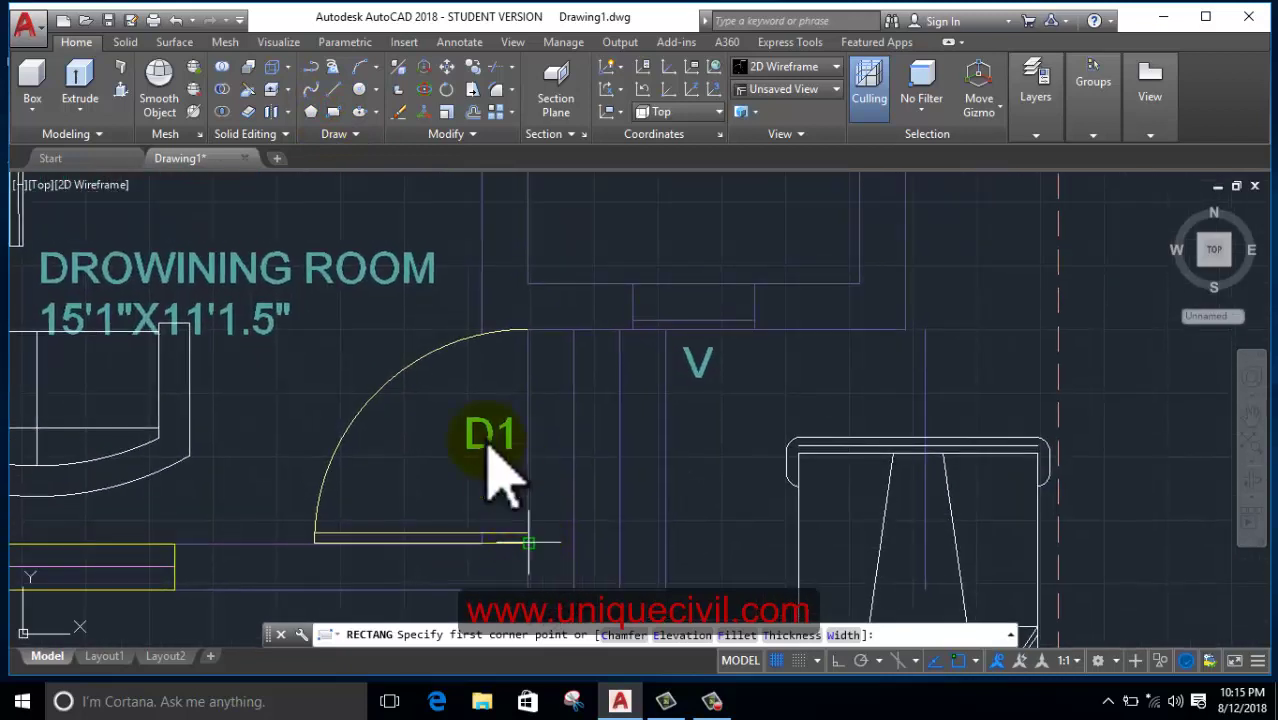
pyautogui.click(528, 327)
pyautogui.scroll(3, 471, 530)
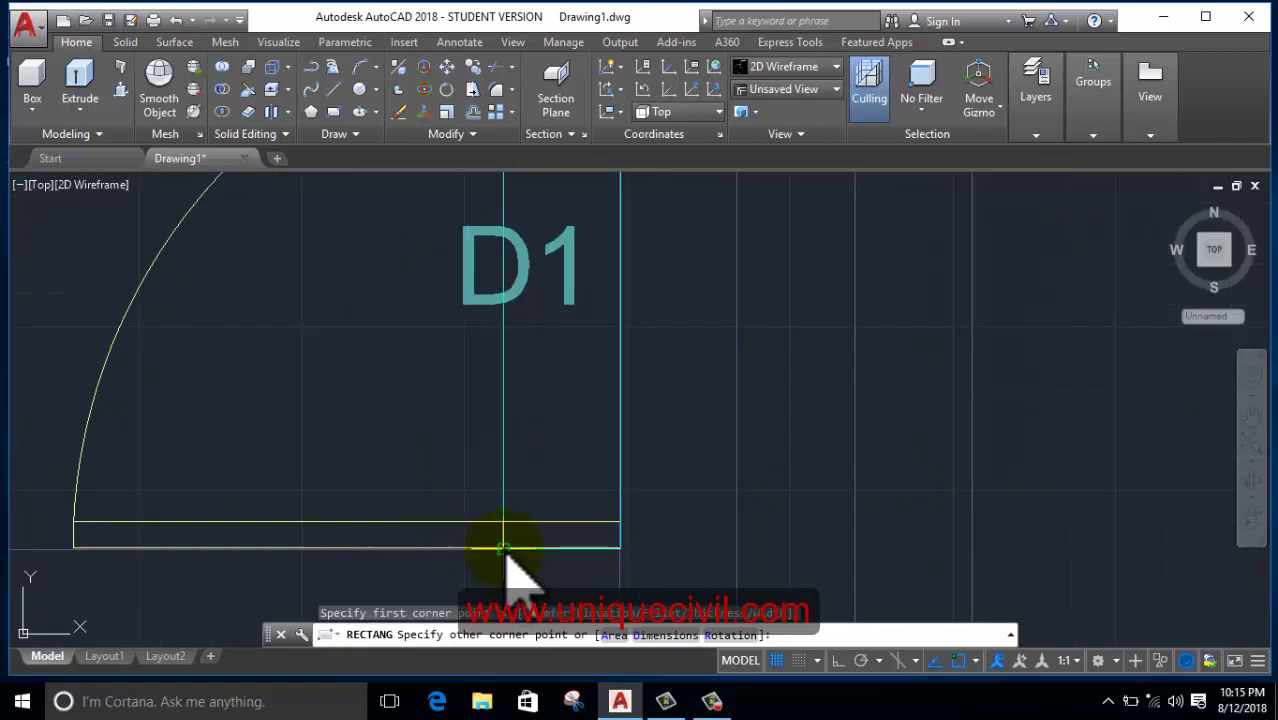
pyautogui.scroll(2, 490, 550)
pyautogui.scroll(1, 470, 524)
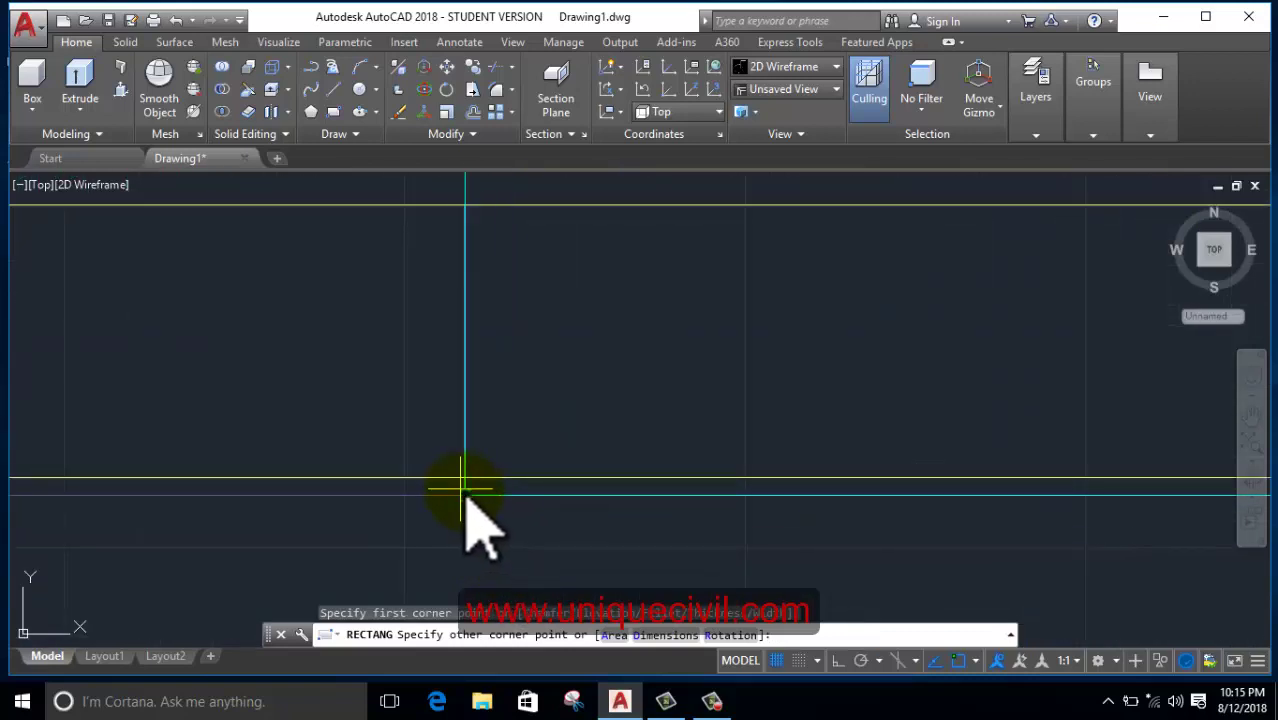
pyautogui.click(466, 494)
pyautogui.scroll(-3, 490, 460)
pyautogui.scroll(-2, 497, 410)
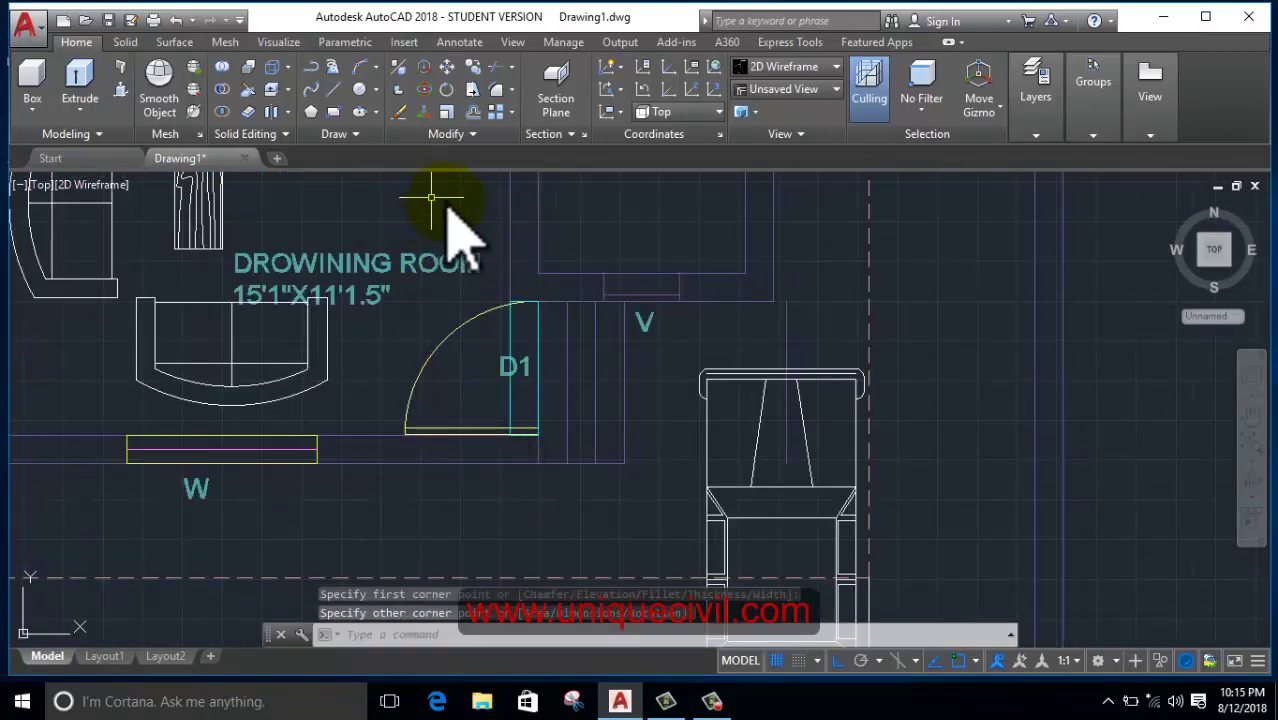
# - Outline the kitchen's D2 door opening with a rectangle
pyautogui.press('Return')
pyautogui.scroll(-3, 508, 290)
pyautogui.moveTo(508, 280); pyautogui.dragTo(508, 342, button='middle')
pyautogui.scroll(3, 510, 320)
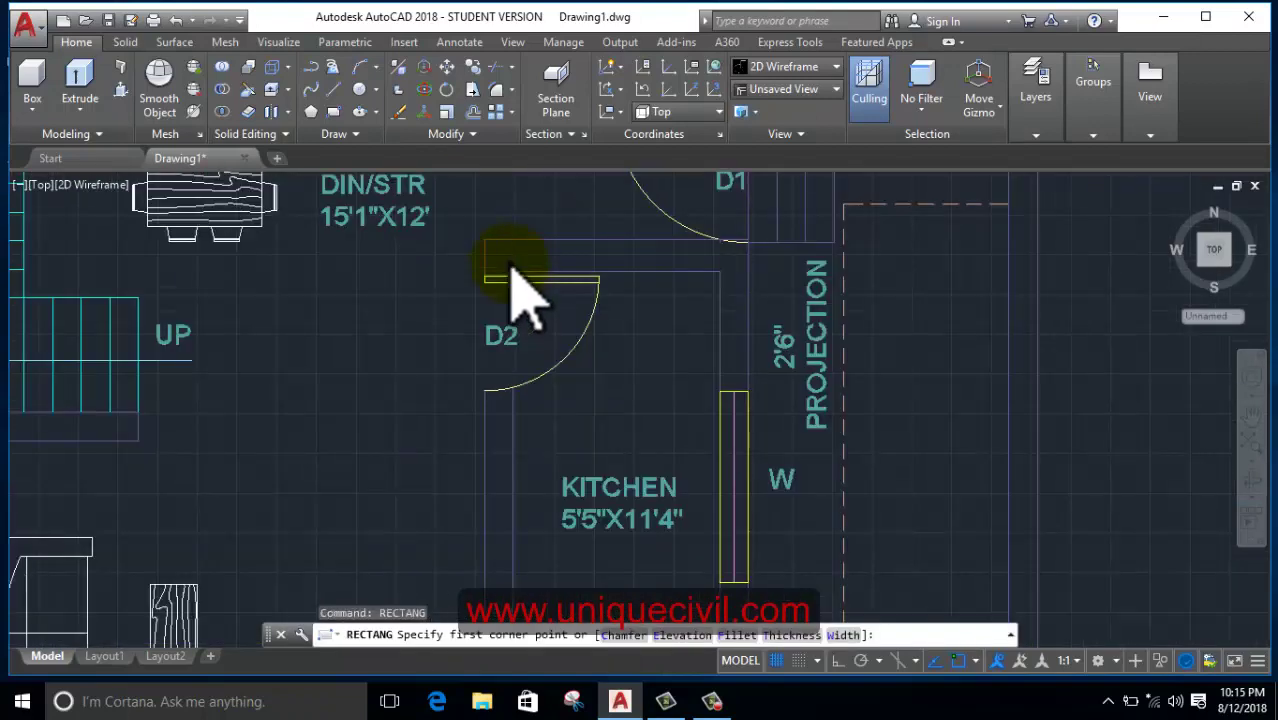
pyautogui.scroll(3, 511, 270)
pyautogui.moveTo(533, 455); pyautogui.dragTo(502, 418, button='middle')
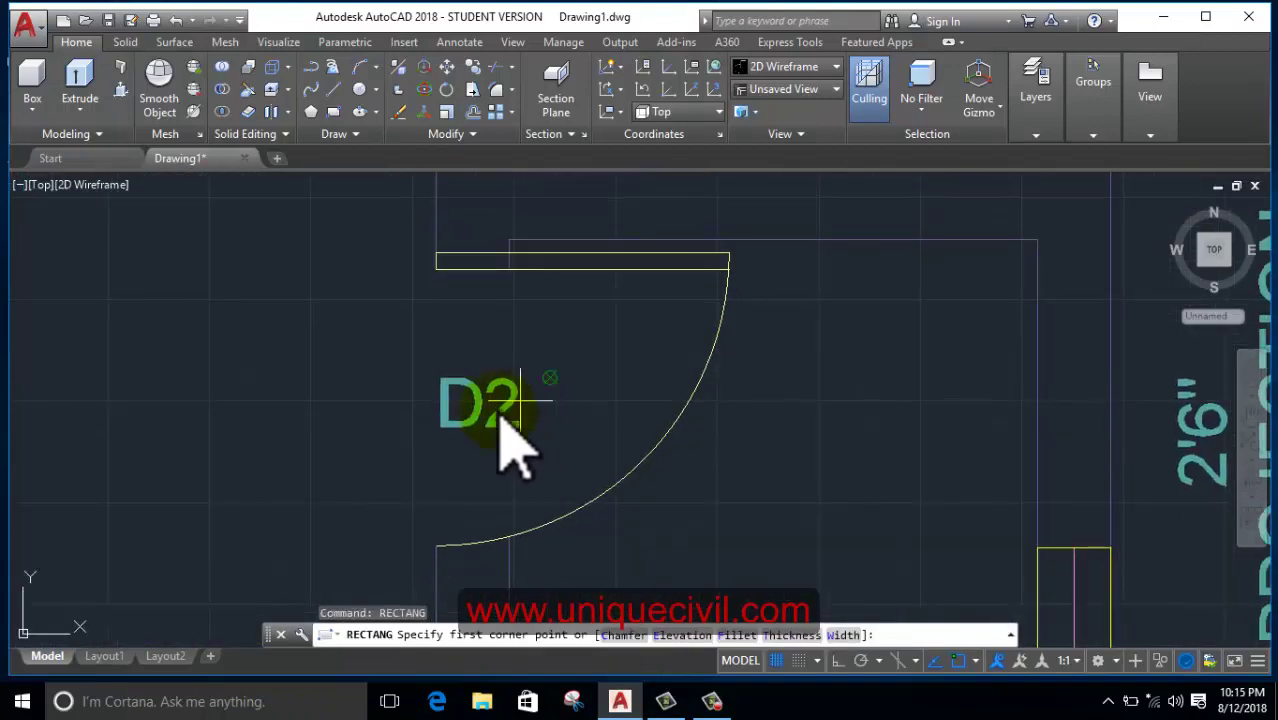
pyautogui.click(437, 545)
pyautogui.click(510, 254)
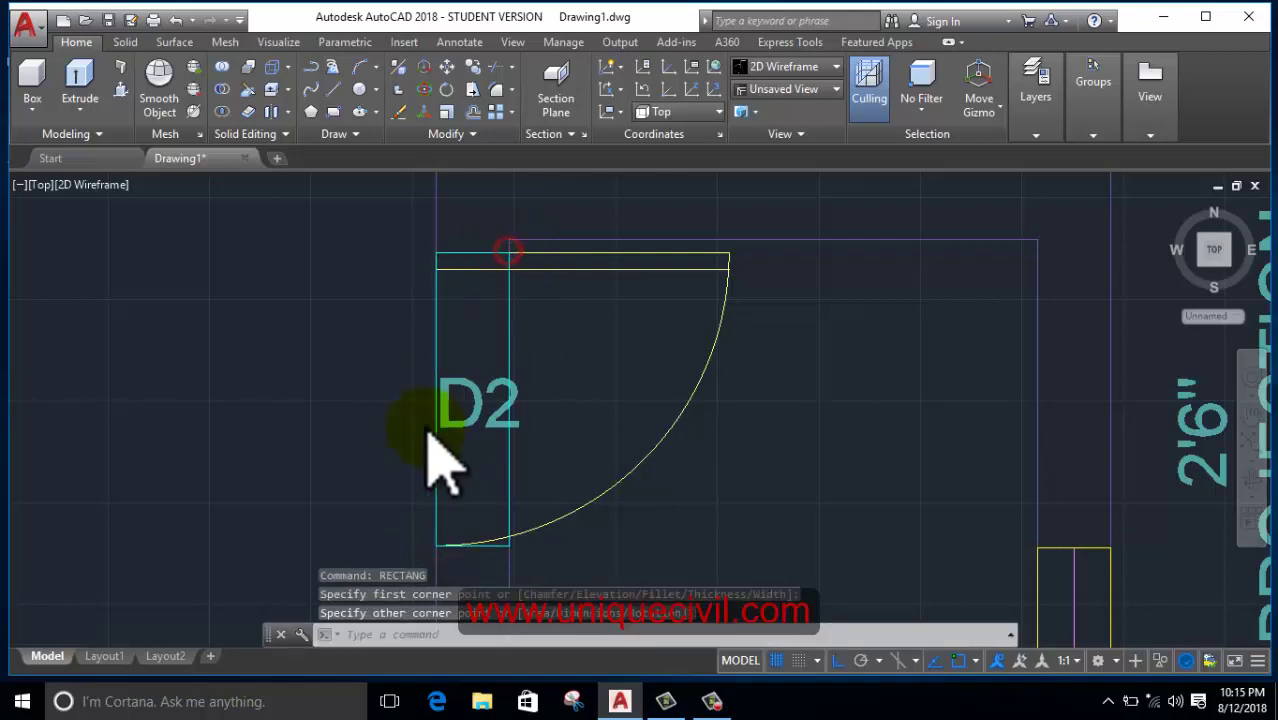
pyautogui.scroll(-5, 434, 440)
# - Outline the upper D2 door opening with a rectangle
pyautogui.press('Return')
pyautogui.moveTo(452, 370); pyautogui.dragTo(456, 428, button='middle')
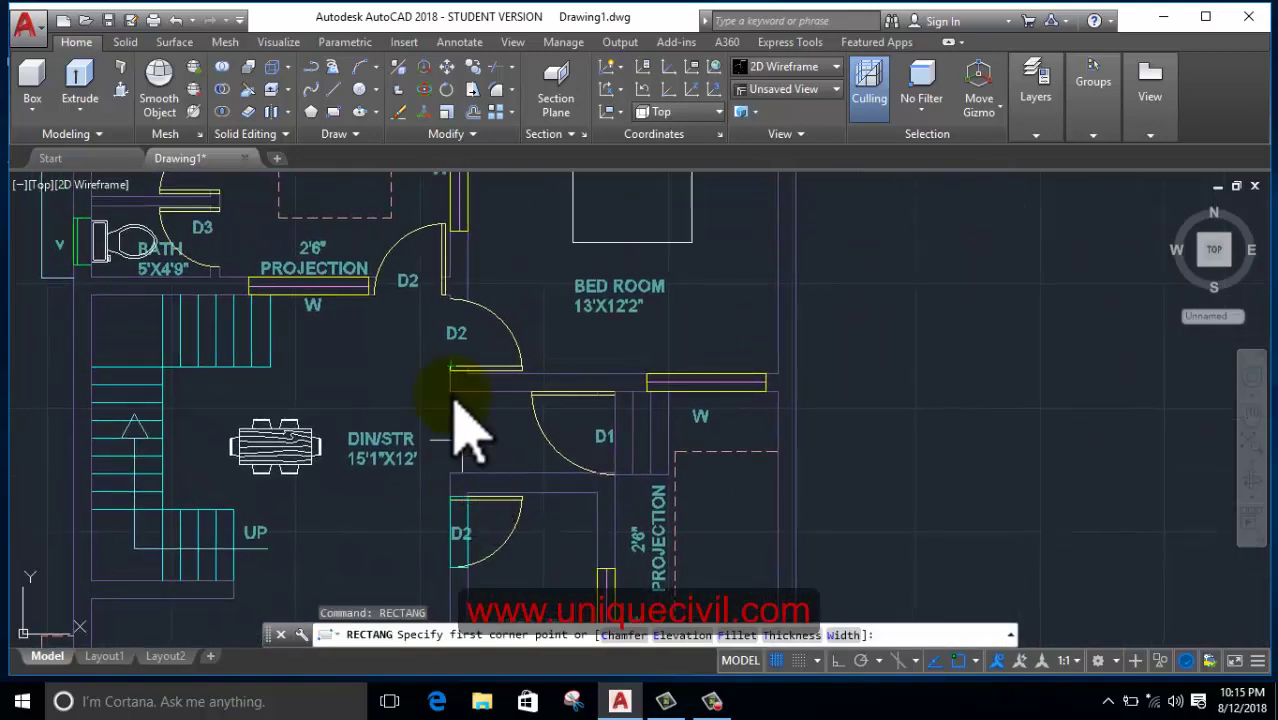
pyautogui.scroll(3, 455, 370)
pyautogui.scroll(3, 470, 420)
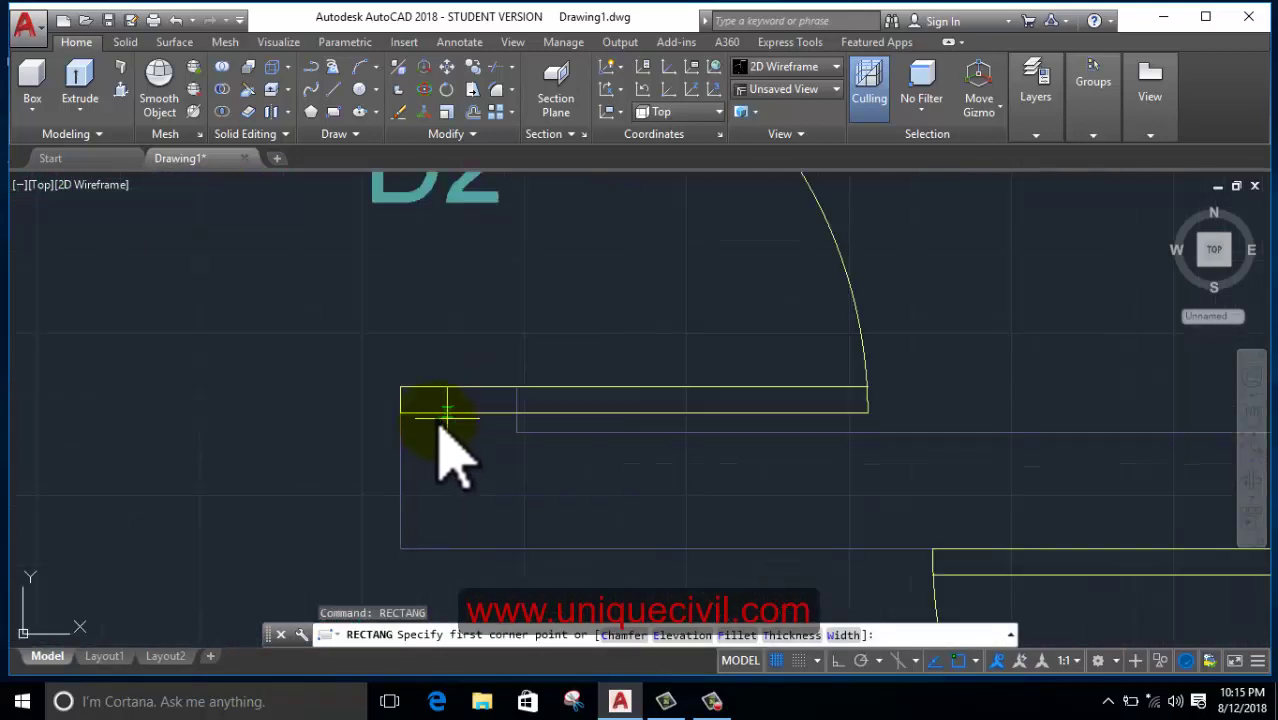
pyautogui.scroll(-5, 435, 420)
pyautogui.scroll(5, 423, 298)
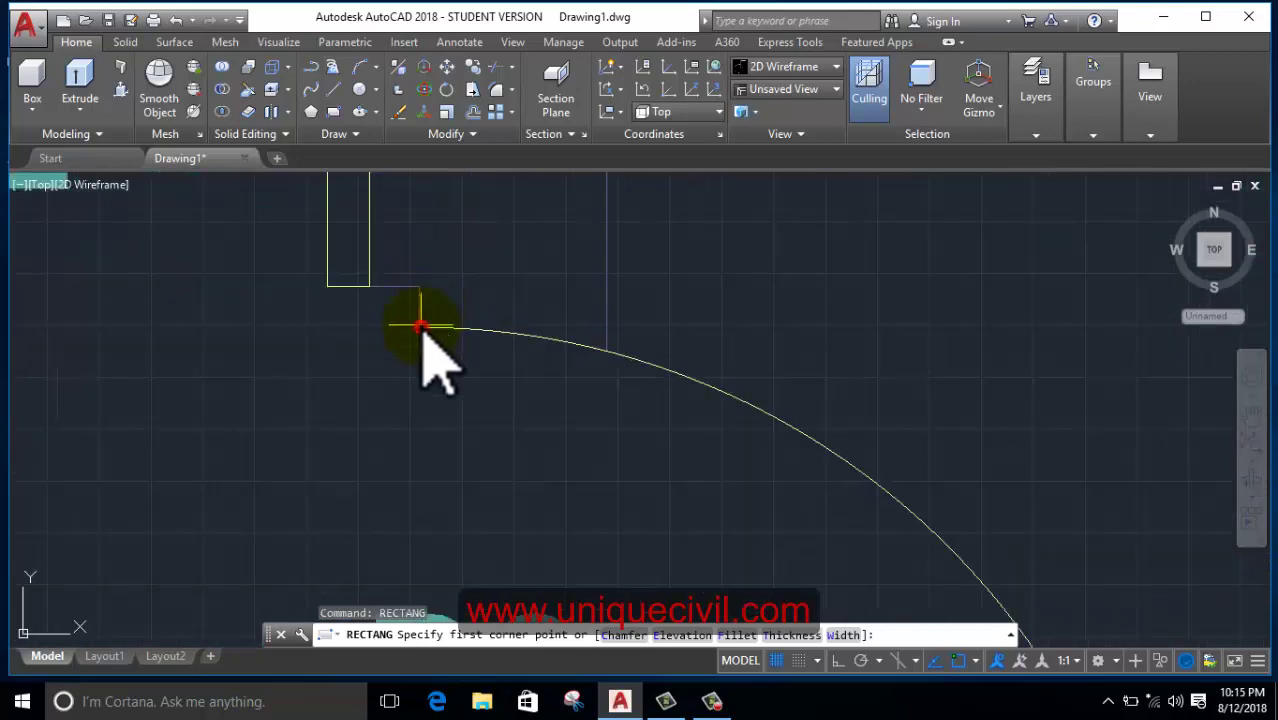
pyautogui.click(420, 326)
pyautogui.scroll(-3, 420, 205)
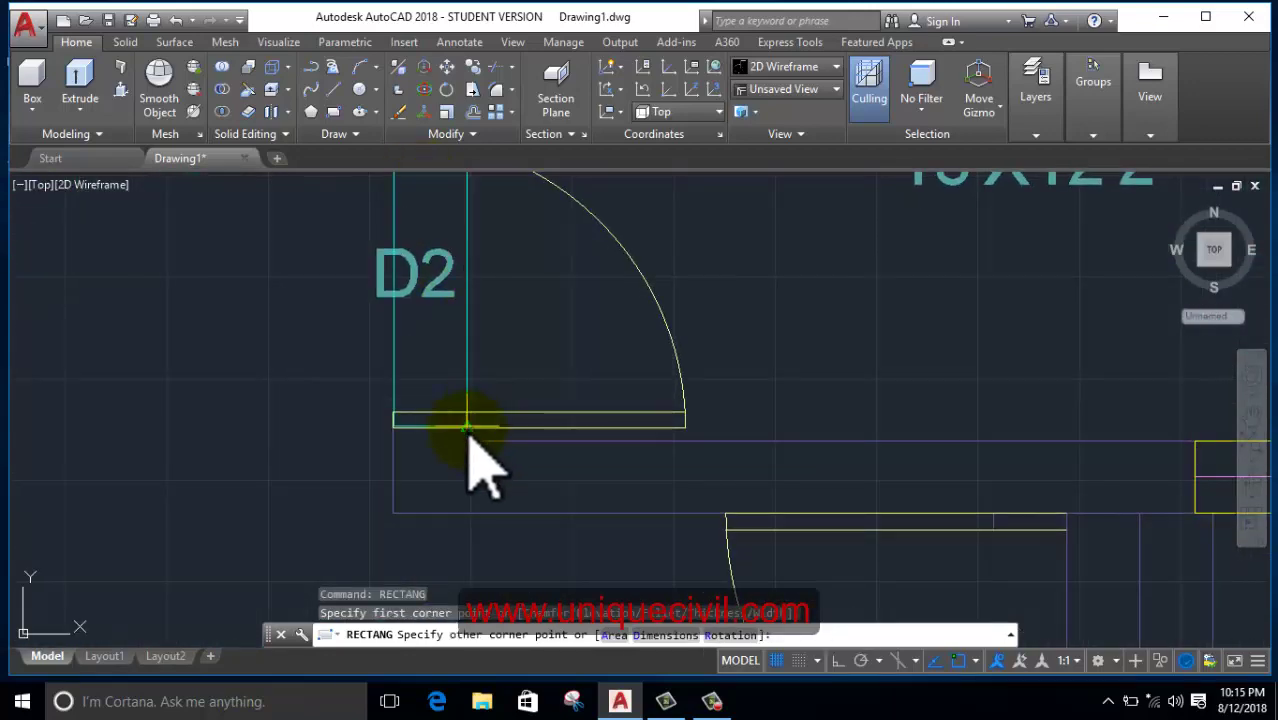
pyautogui.click(463, 433)
# - Trace the next D2 door opening, then bring the bath doors into view
pyautogui.press('Return')
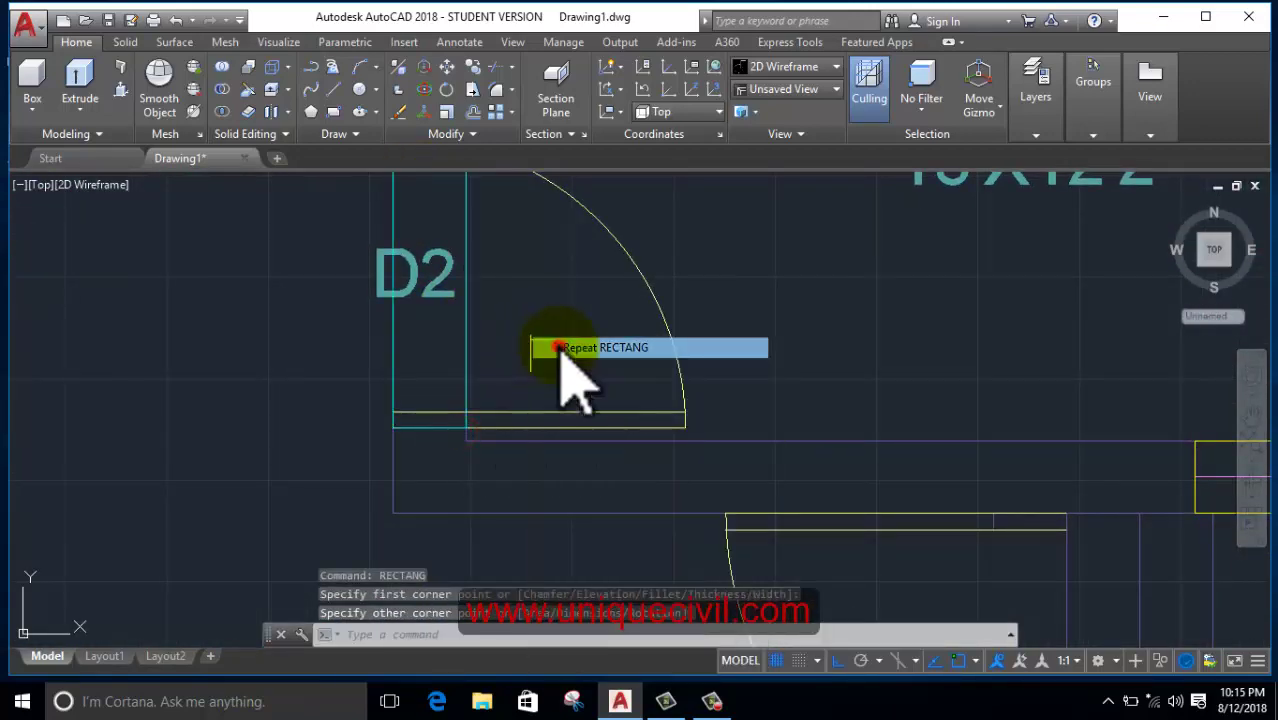
pyautogui.scroll(-5, 560, 380)
pyautogui.scroll(2, 668, 375)
pyautogui.scroll(2, 613, 371)
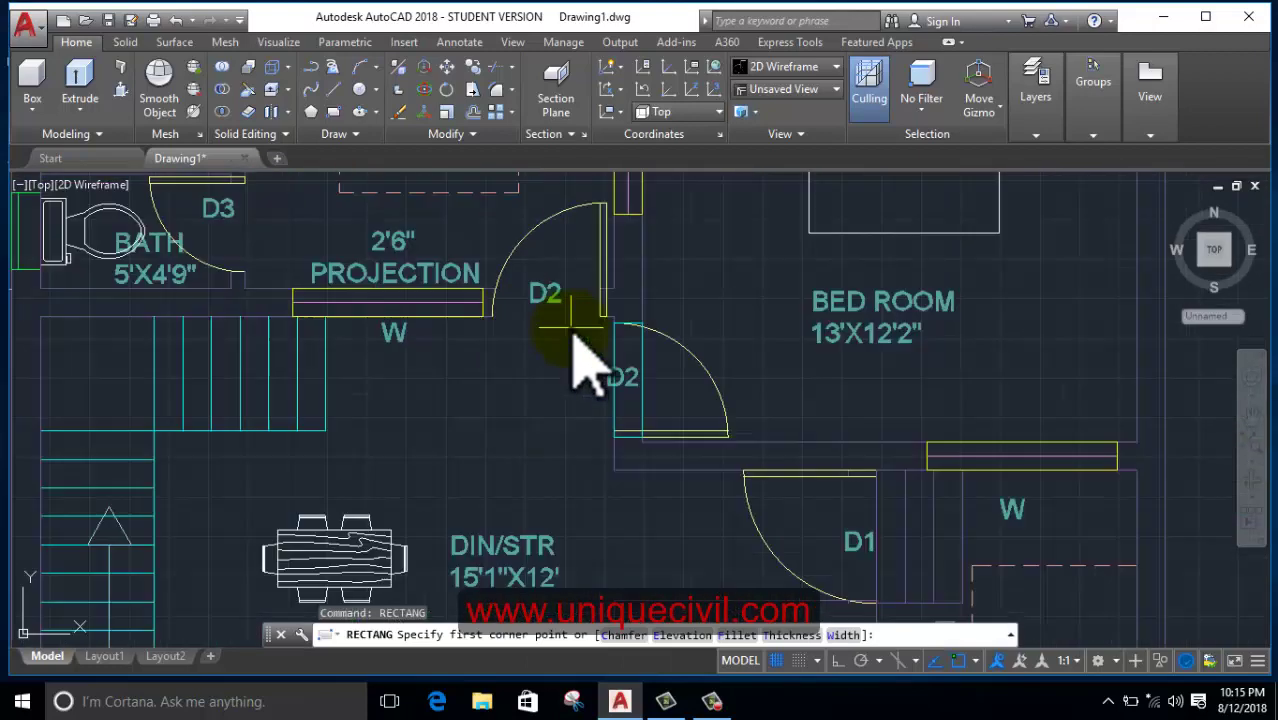
pyautogui.scroll(3, 507, 322)
pyautogui.click(447, 307)
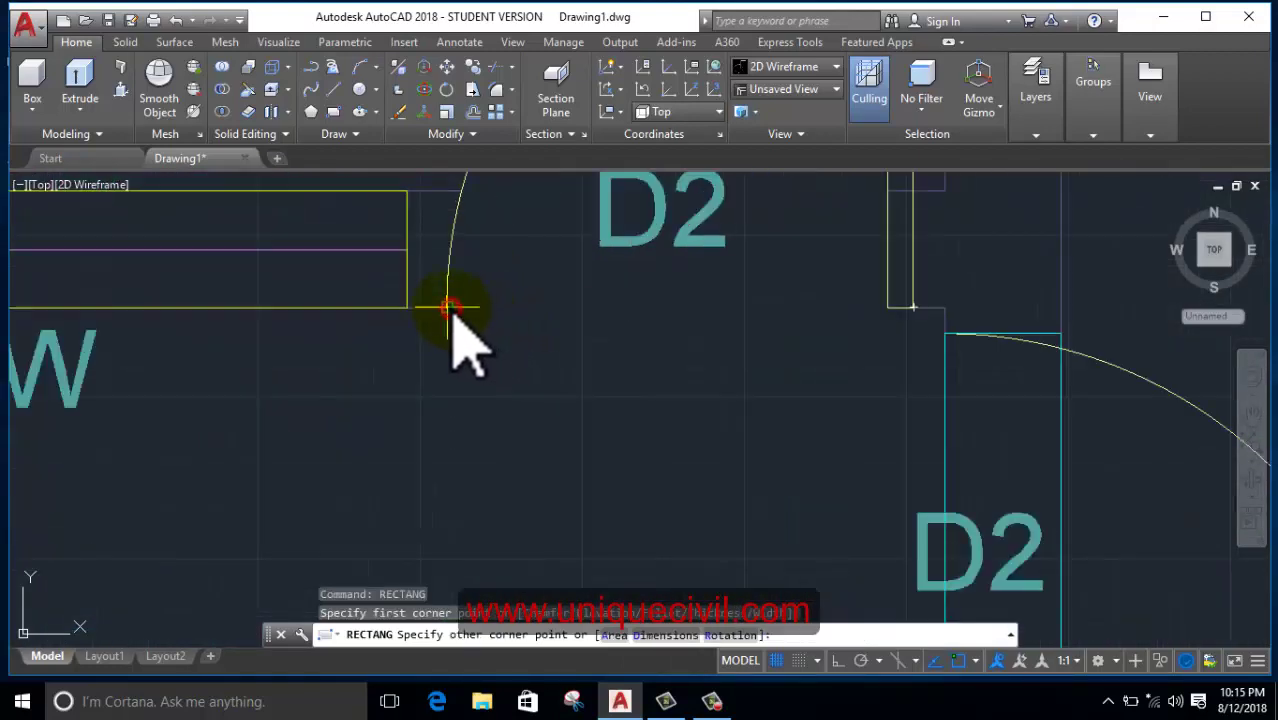
pyautogui.moveTo(665, 257); pyautogui.dragTo(621, 418, button='middle')
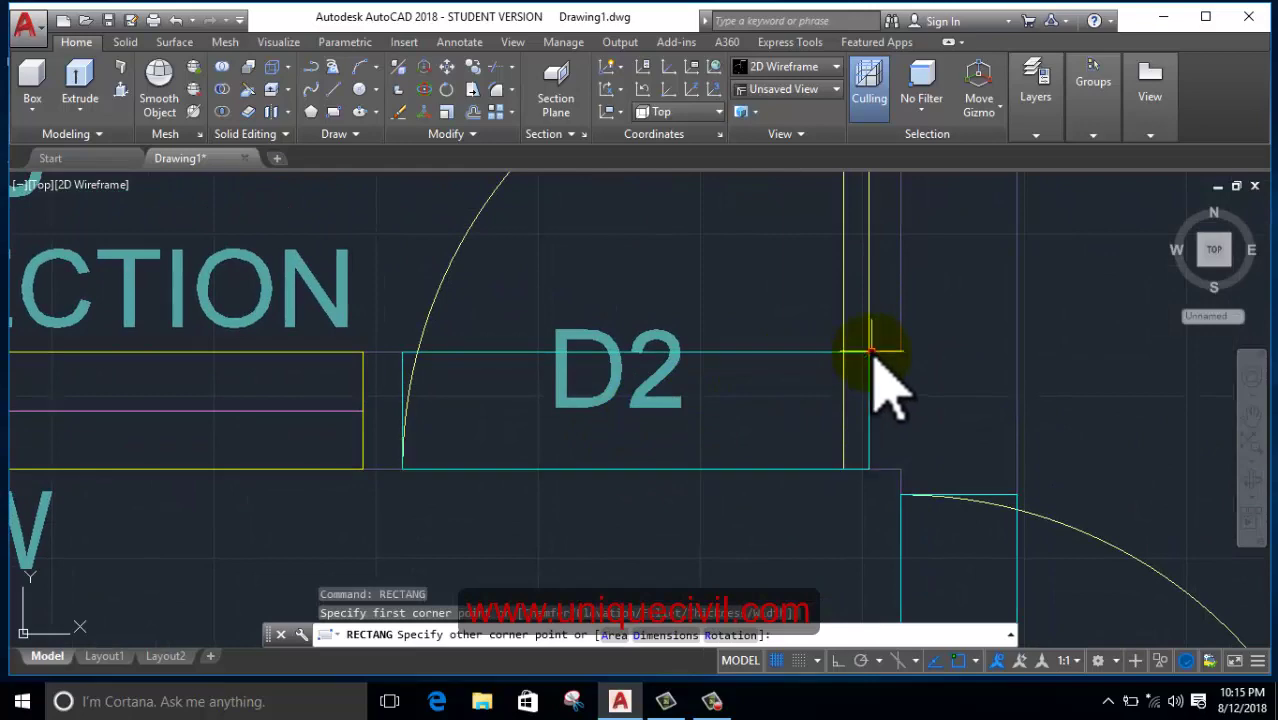
pyautogui.rightClick(626, 228)
pyautogui.click(690, 248)
pyautogui.scroll(-5, 680, 300)
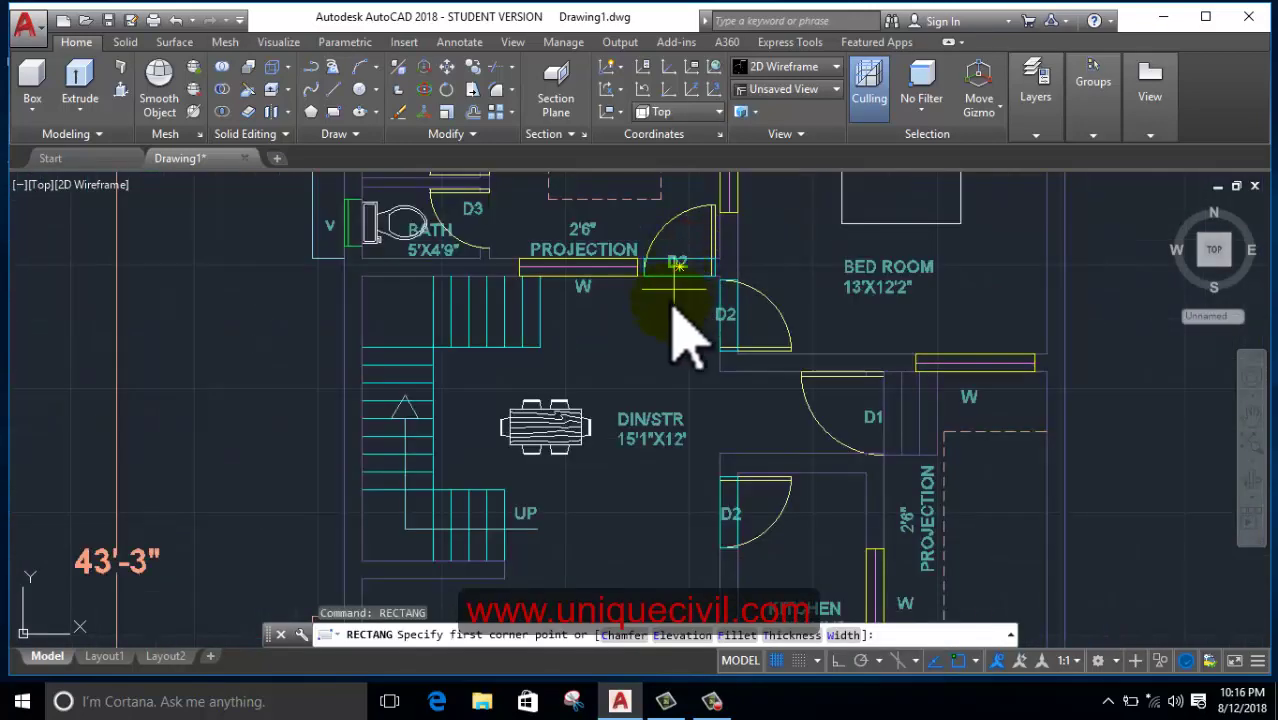
pyautogui.scroll(-2, 660, 330)
pyautogui.moveTo(633, 351)
pyautogui.mouseDown(button='middle')
pyautogui.moveTo(590, 251)
pyautogui.moveTo(540, 452)
pyautogui.moveTo(518, 383)
pyautogui.mouseUp(button='middle')
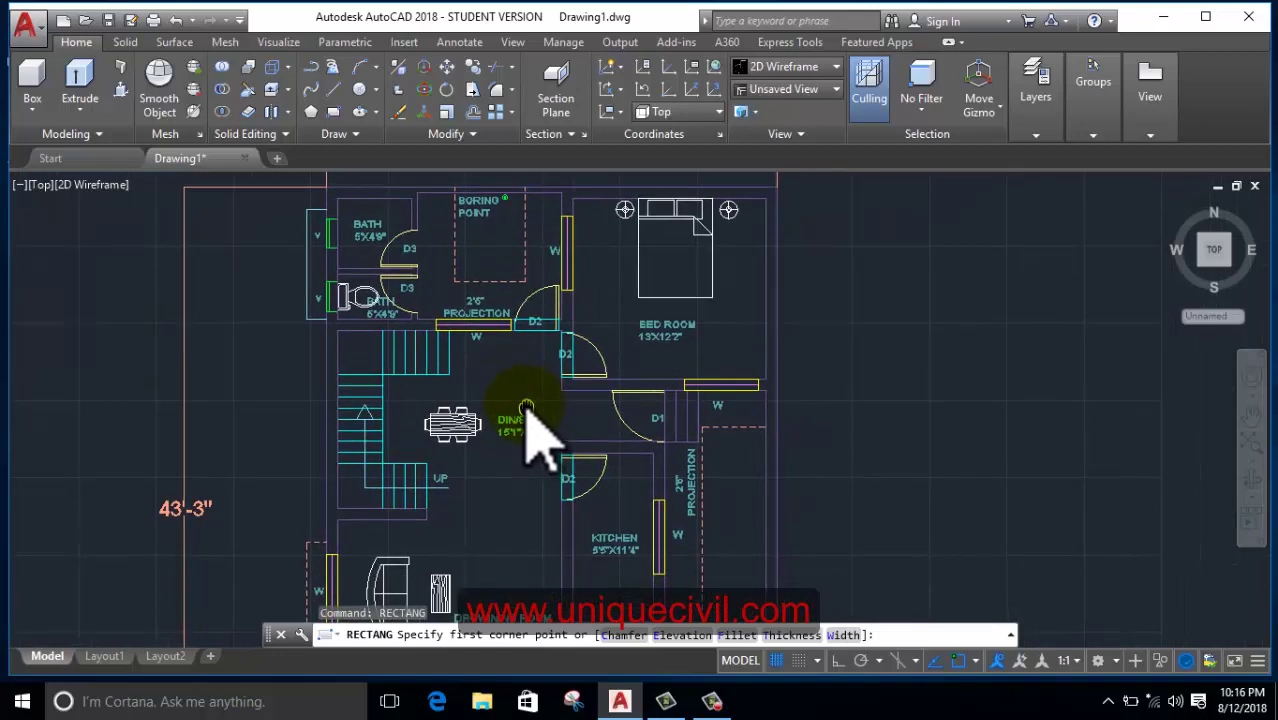
pyautogui.scroll(5, 462, 385)
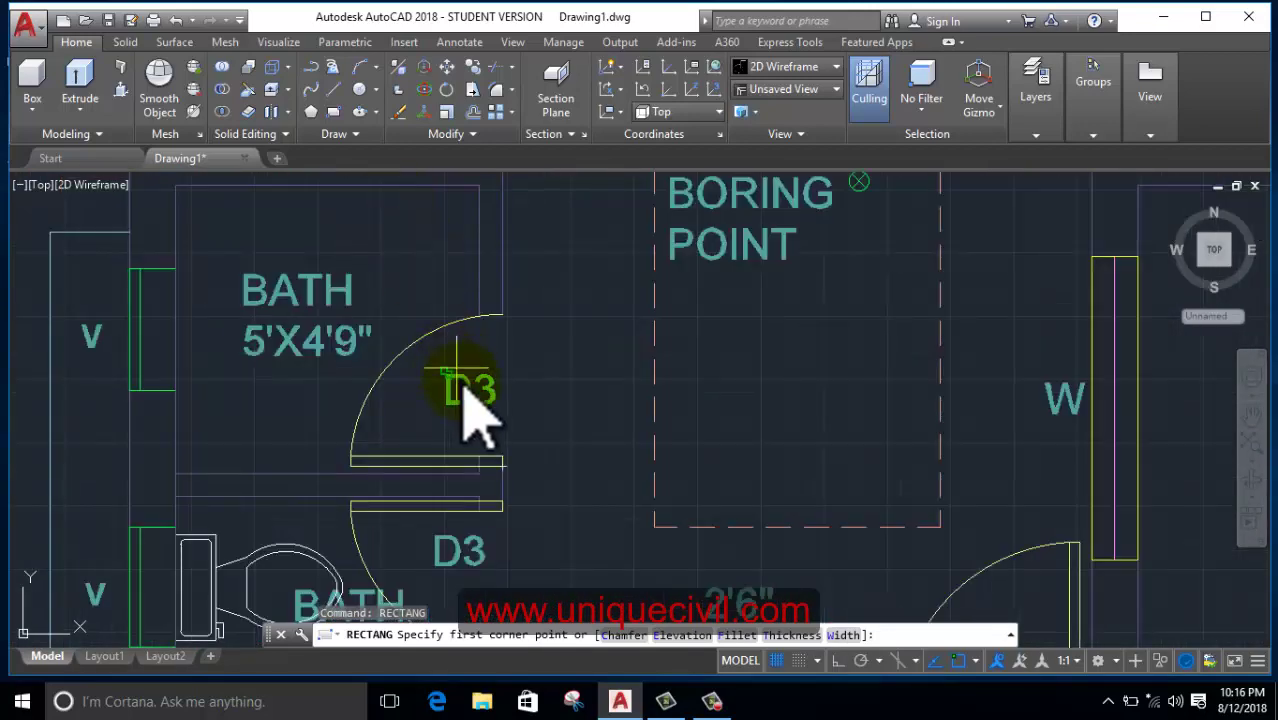
# - Draw rectangles across the upper and lower D3 bathroom door openings
pyautogui.click(504, 314)
pyautogui.scroll(5, 478, 468)
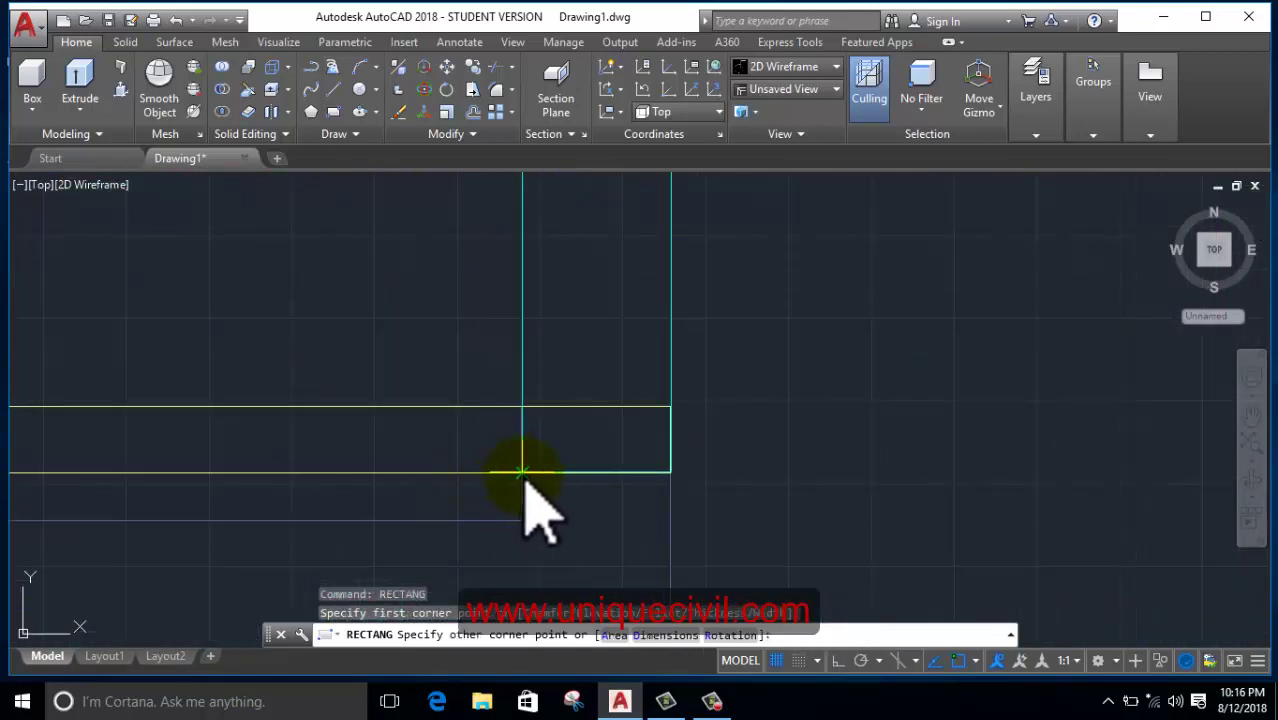
pyautogui.click(523, 476)
pyautogui.click(477, 307)
pyautogui.scroll(-3, 559, 365)
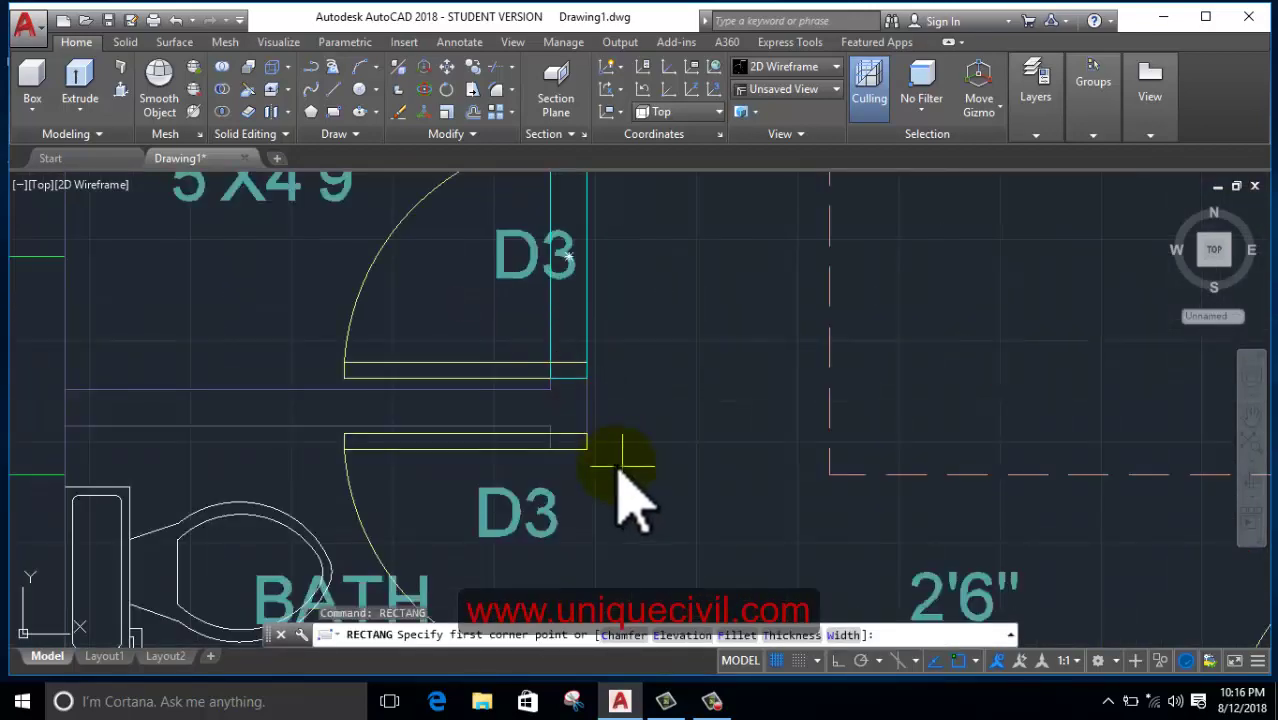
pyautogui.scroll(-2, 600, 450)
pyautogui.click(488, 468)
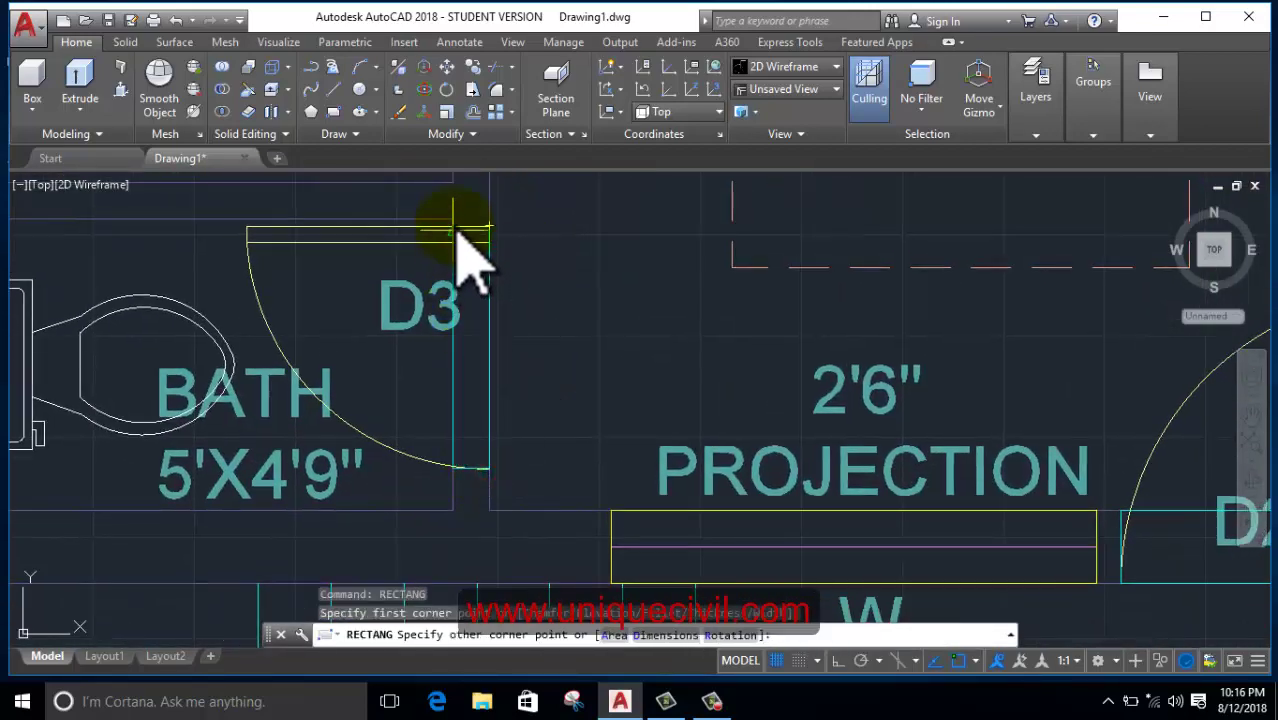
pyautogui.scroll(5, 456, 240)
pyautogui.scroll(-2, 505, 297)
pyautogui.scroll(-2, 498, 283)
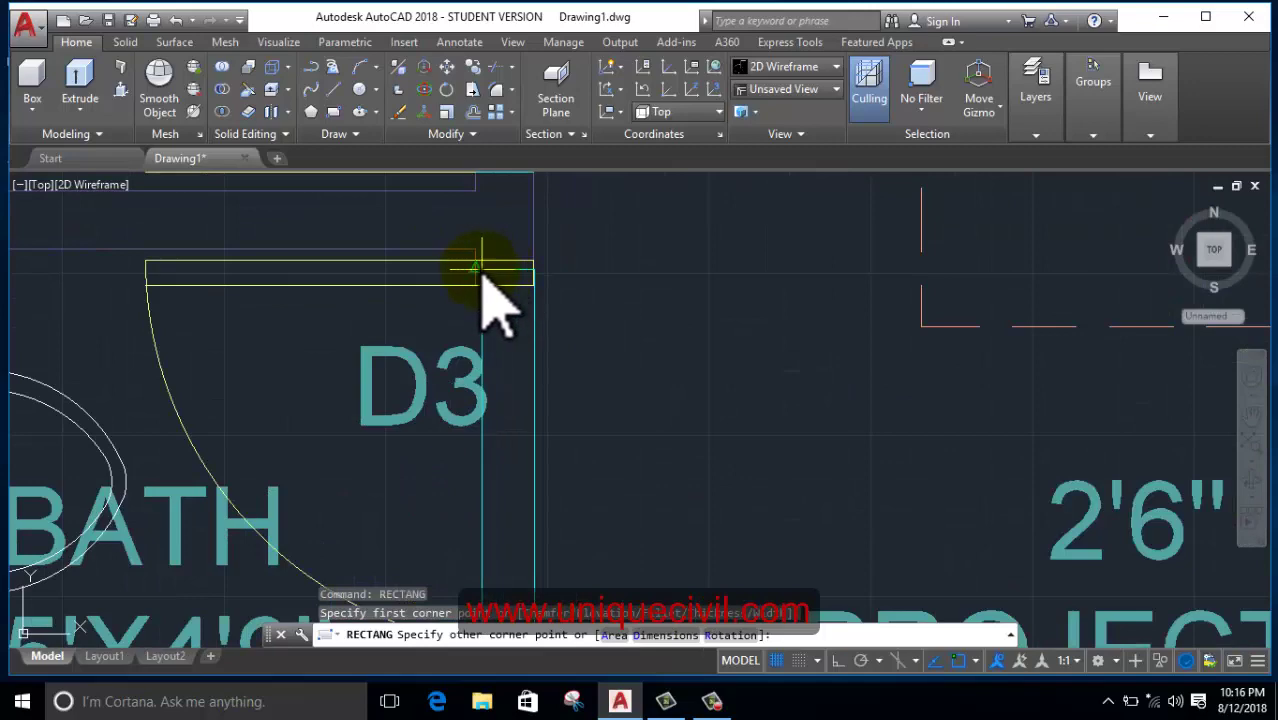
pyautogui.scroll(3, 481, 272)
pyautogui.click(470, 252)
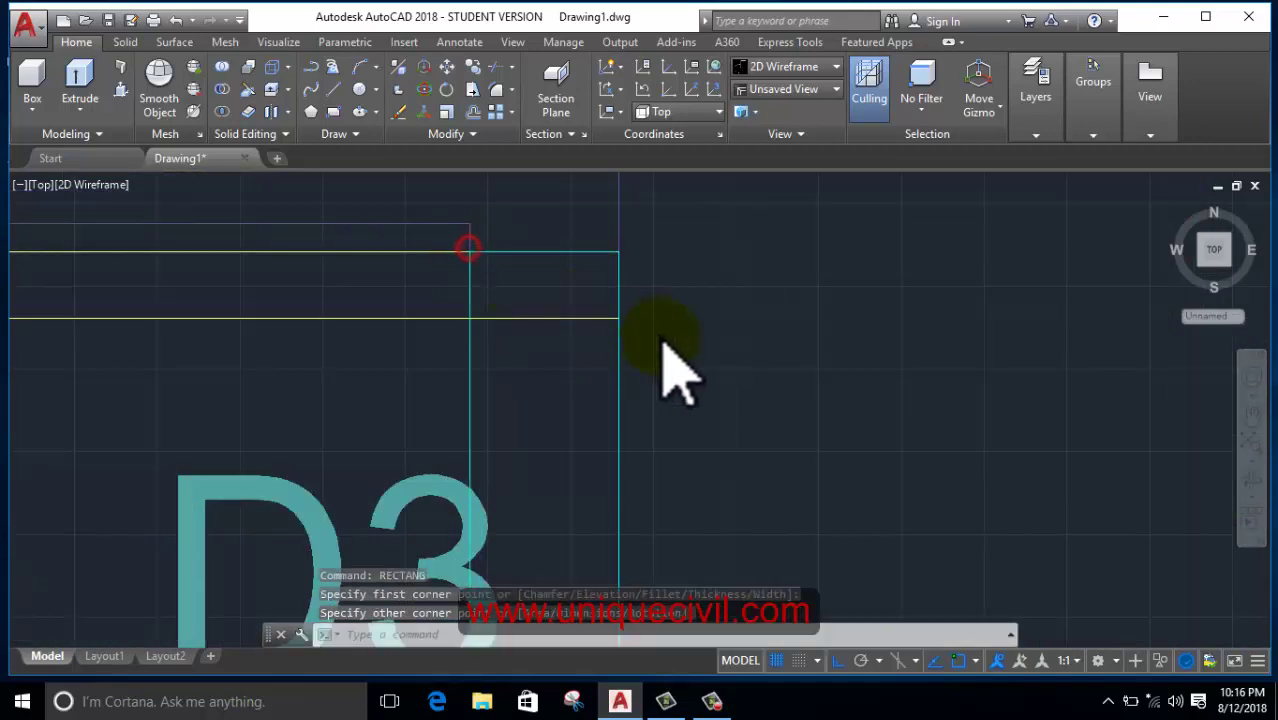
pyautogui.scroll(-3, 662, 357)
pyautogui.scroll(-1, 632, 356)
# - Pan around the whole plan and zoom back to the bedroom, bath and dining area
pyautogui.moveTo(658, 372); pyautogui.dragTo(499, 434, button='middle')
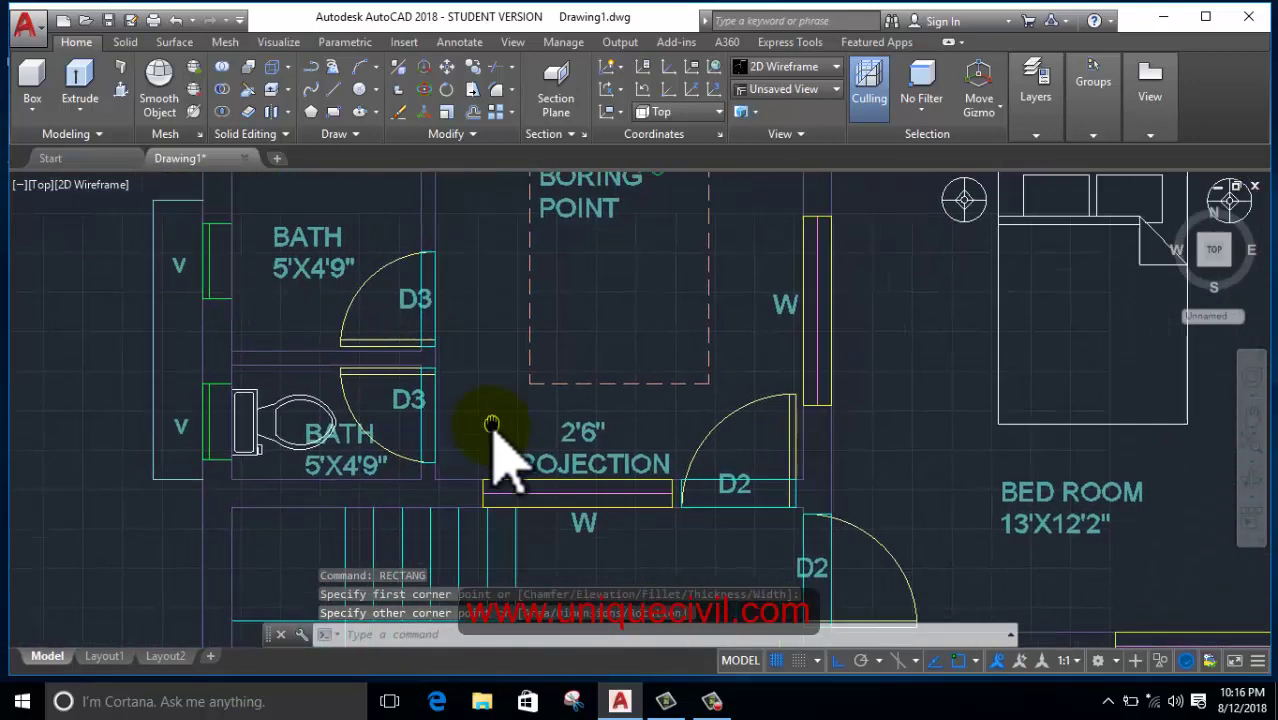
pyautogui.scroll(-2, 742, 457)
pyautogui.scroll(-1, 730, 455)
pyautogui.moveTo(727, 443); pyautogui.dragTo(641, 333, button='middle')
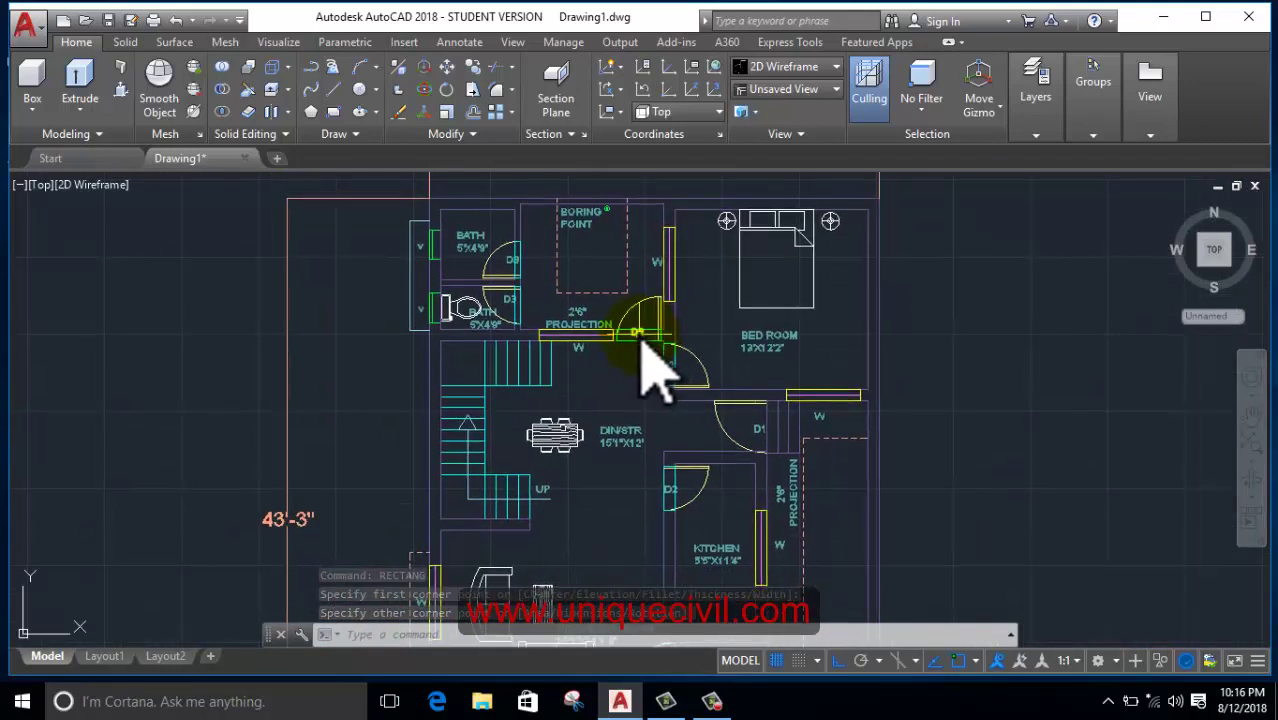
pyautogui.moveTo(736, 471); pyautogui.dragTo(759, 463, button='middle')
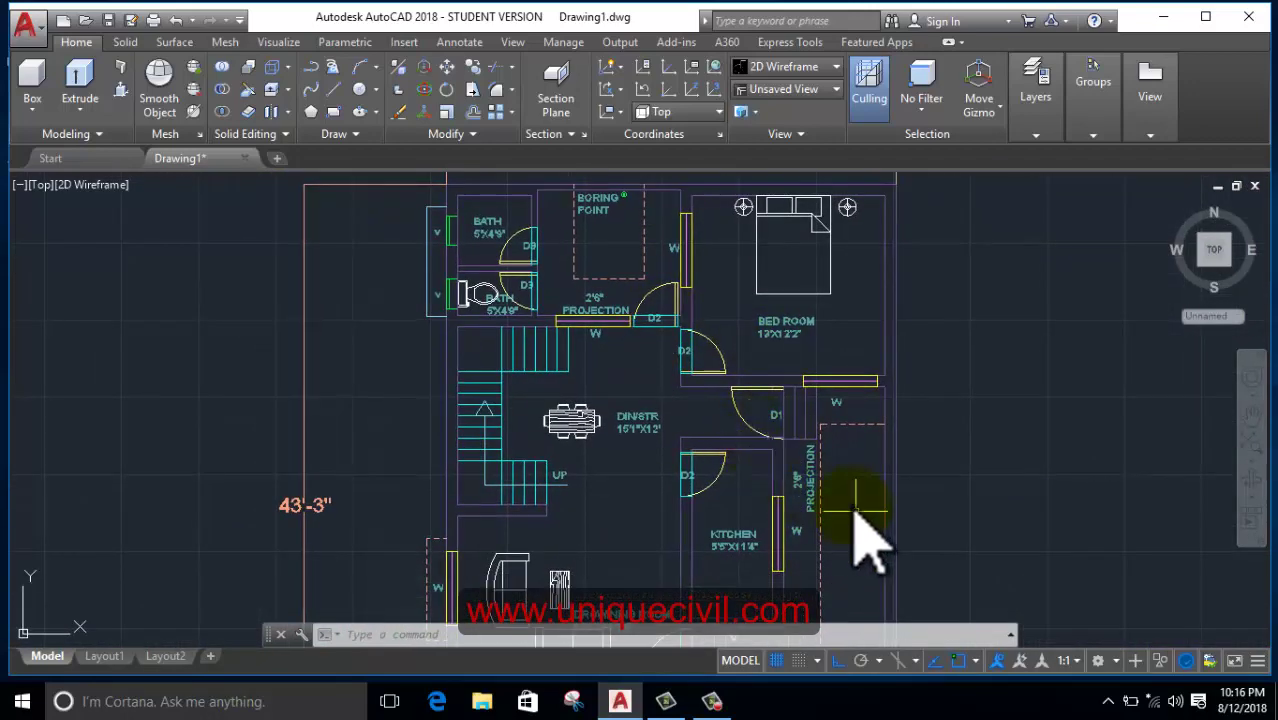
pyautogui.moveTo(856, 534); pyautogui.dragTo(836, 205, button='middle')
pyautogui.moveTo(827, 371); pyautogui.dragTo(850, 676, button='middle')
pyautogui.scroll(4, 456, 210)
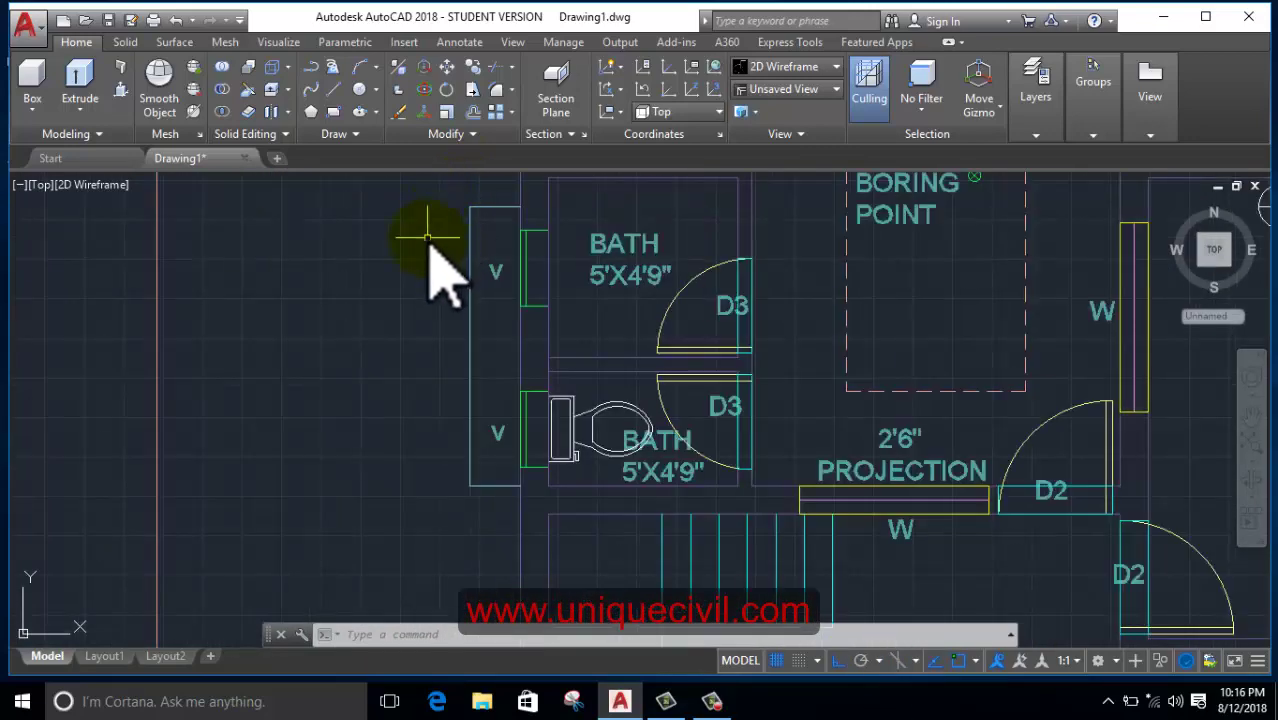
# - Make 3d ventilation the current layer
pyautogui.click(1034, 120)
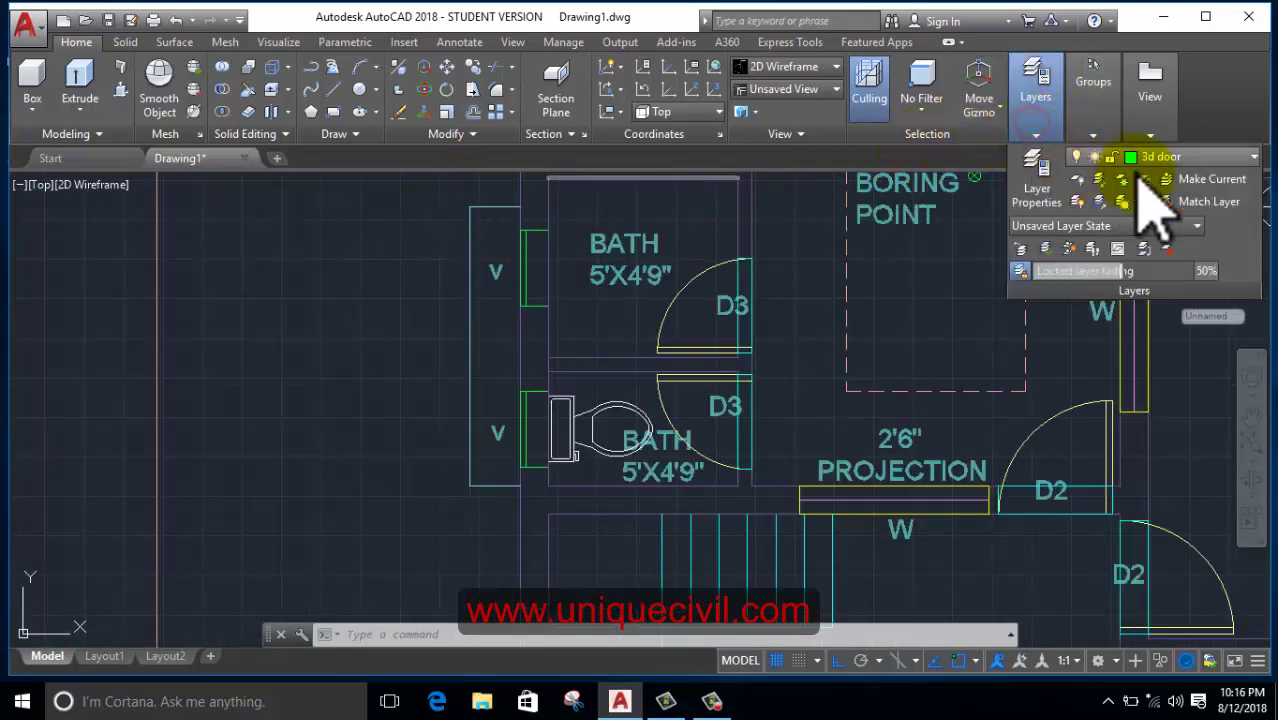
pyautogui.click(1200, 157)
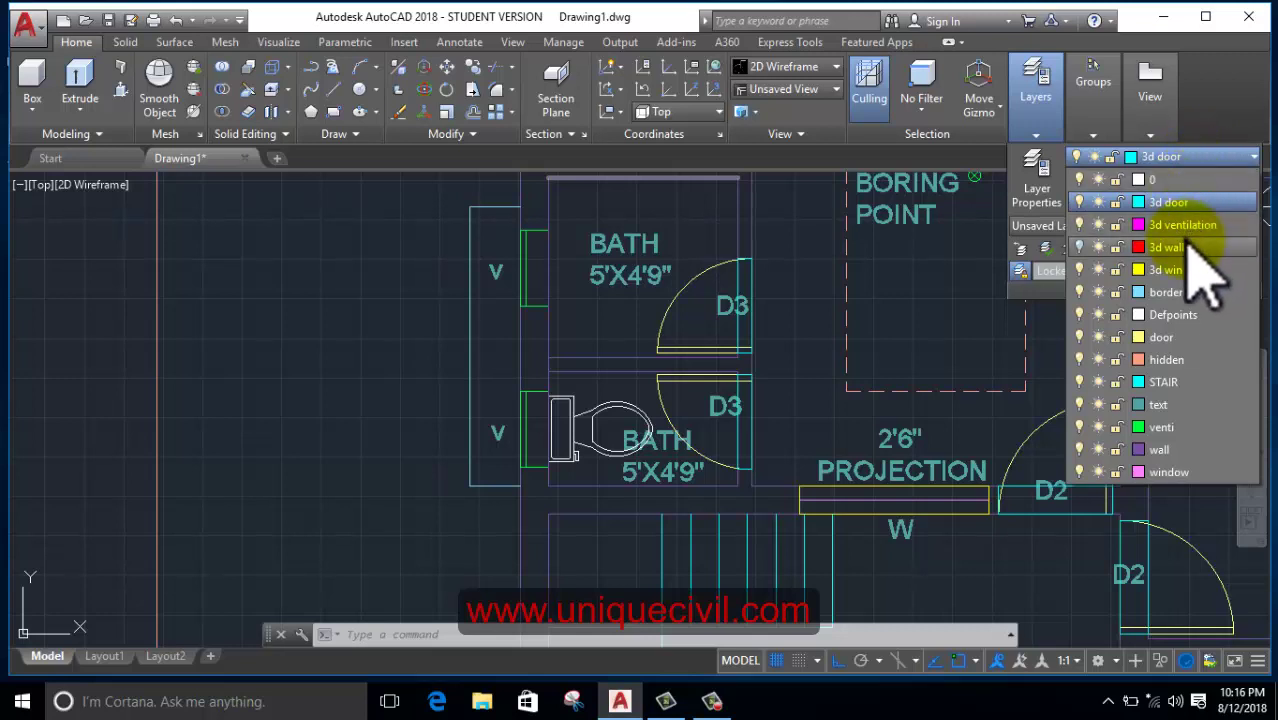
pyautogui.click(1190, 224)
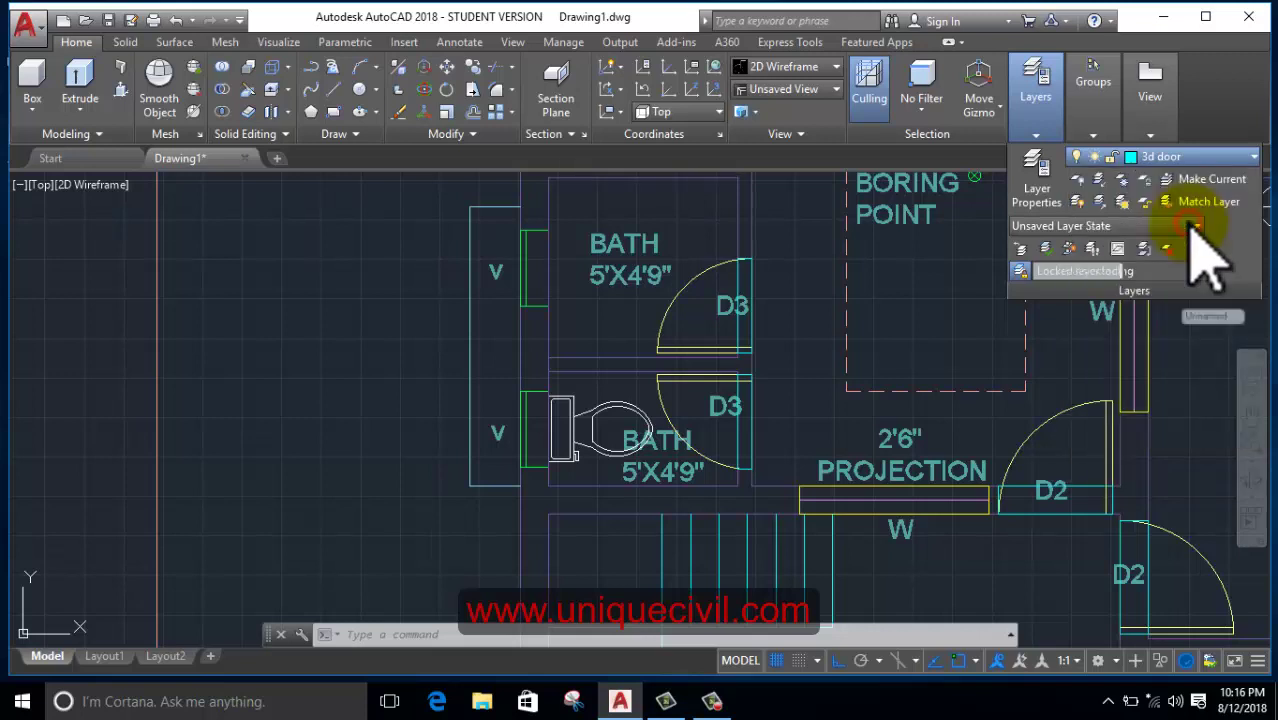
# - Draw rectangles over the upper and lower bathroom V ventilator openings
pyautogui.click(334, 111)
pyautogui.scroll(3, 530, 236)
pyautogui.scroll(3, 530, 238)
pyautogui.click(530, 238)
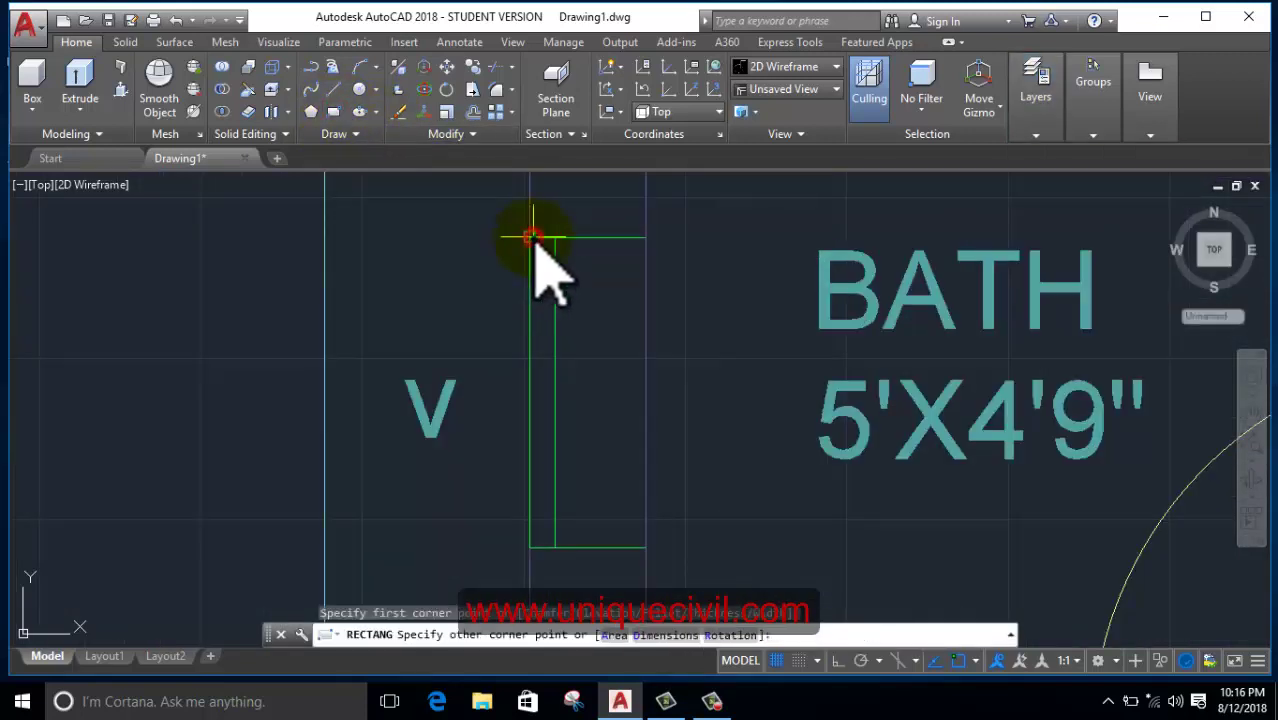
pyautogui.moveTo(650, 528); pyautogui.dragTo(597, 412, button='middle')
pyautogui.click(592, 374)
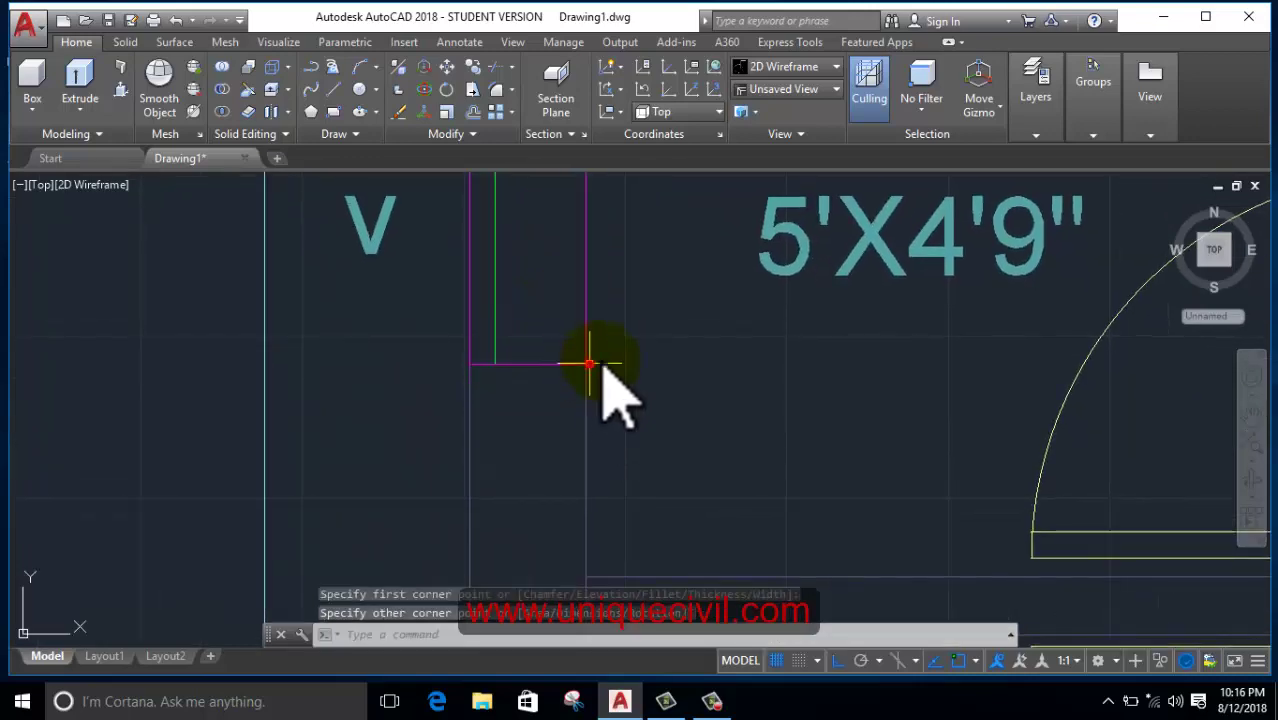
pyautogui.rightClick(605, 385)
pyautogui.click(675, 285)
pyautogui.scroll(-3, 670, 380)
pyautogui.scroll(3, 663, 418)
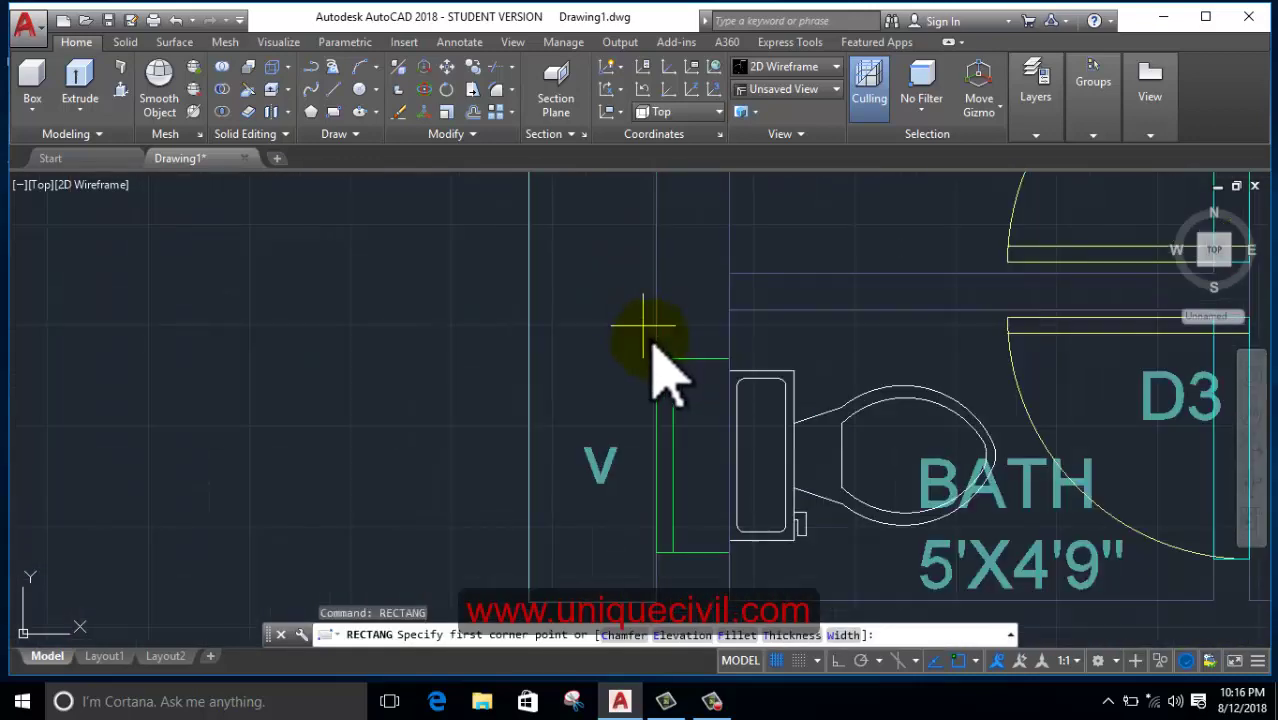
pyautogui.click(659, 359)
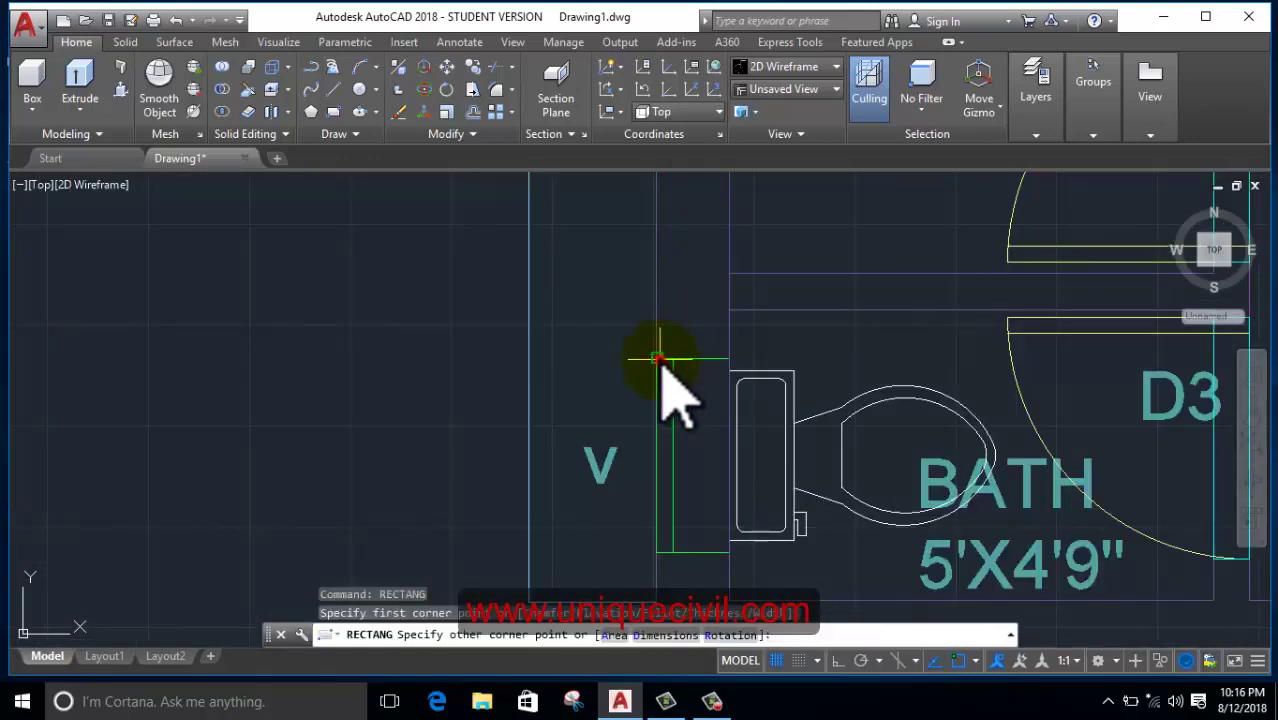
pyautogui.click(730, 553)
pyautogui.scroll(-3, 447, 370)
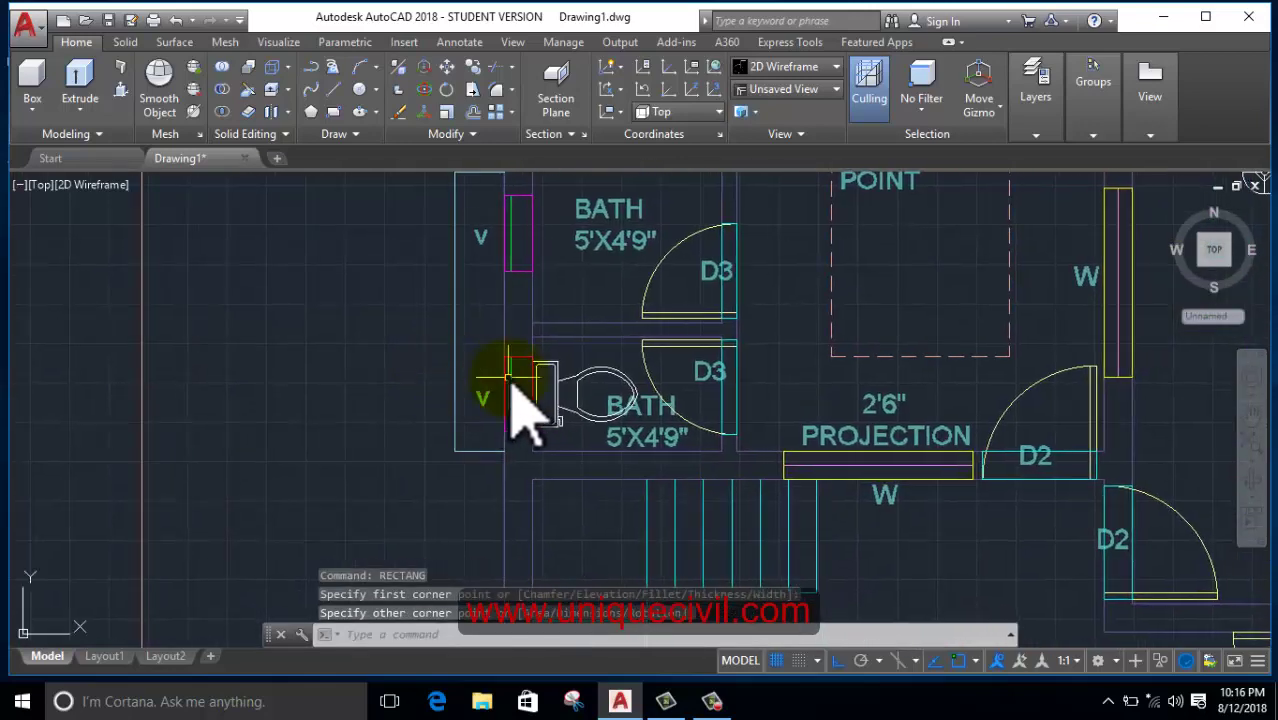
pyautogui.moveTo(575, 370); pyautogui.dragTo(553, 445, button='middle')
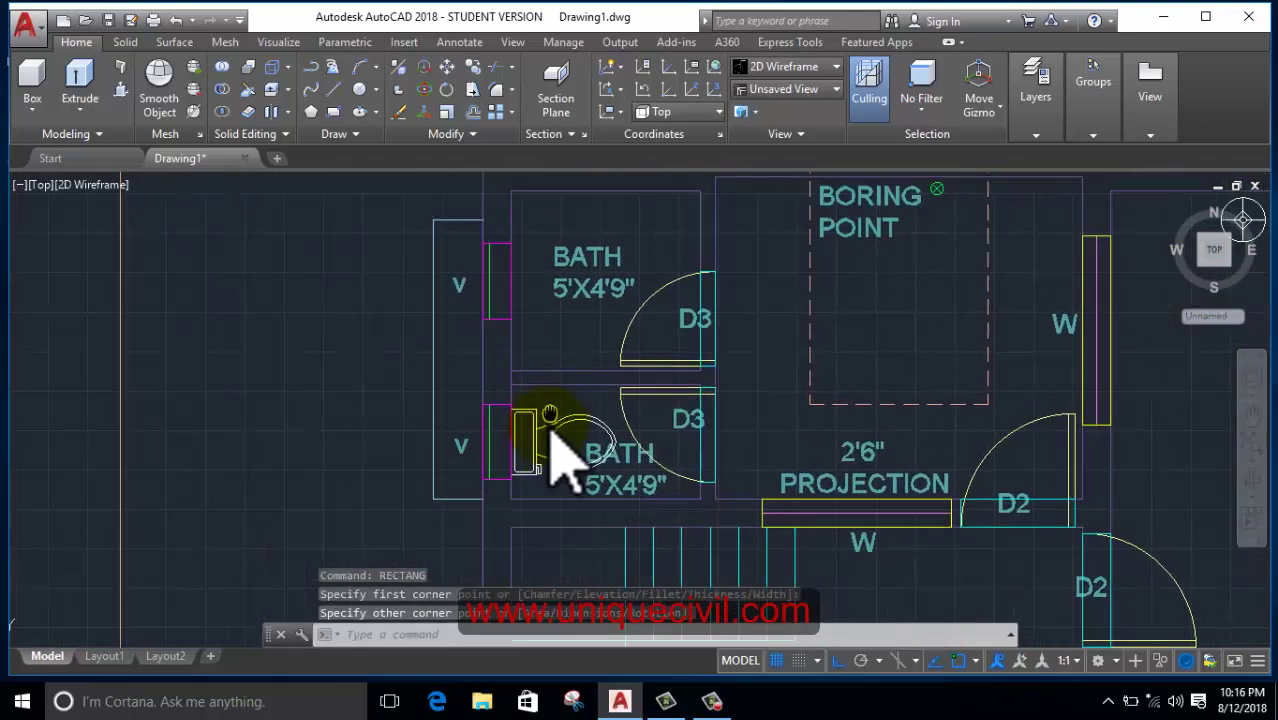
# - Switch to the SW Isometric view and zoom in on the bath and projection area
pyautogui.click(40, 185)
pyautogui.click(82, 352)
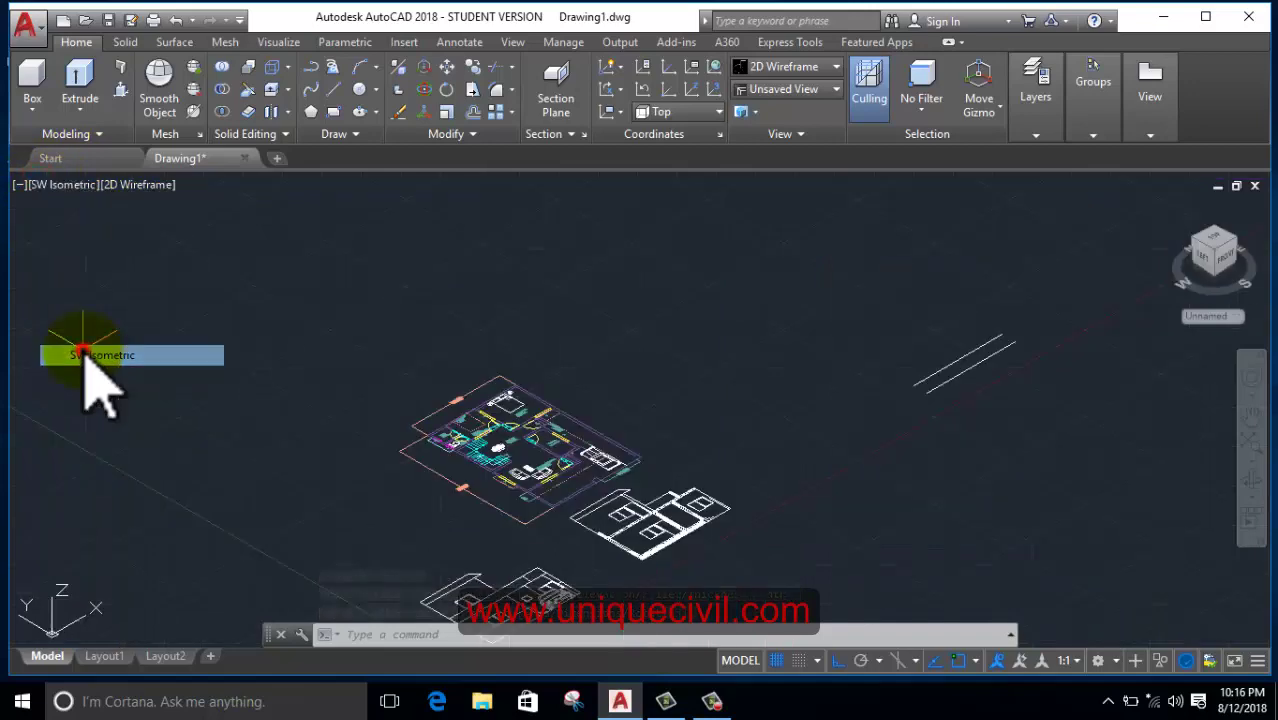
pyautogui.scroll(4, 493, 478)
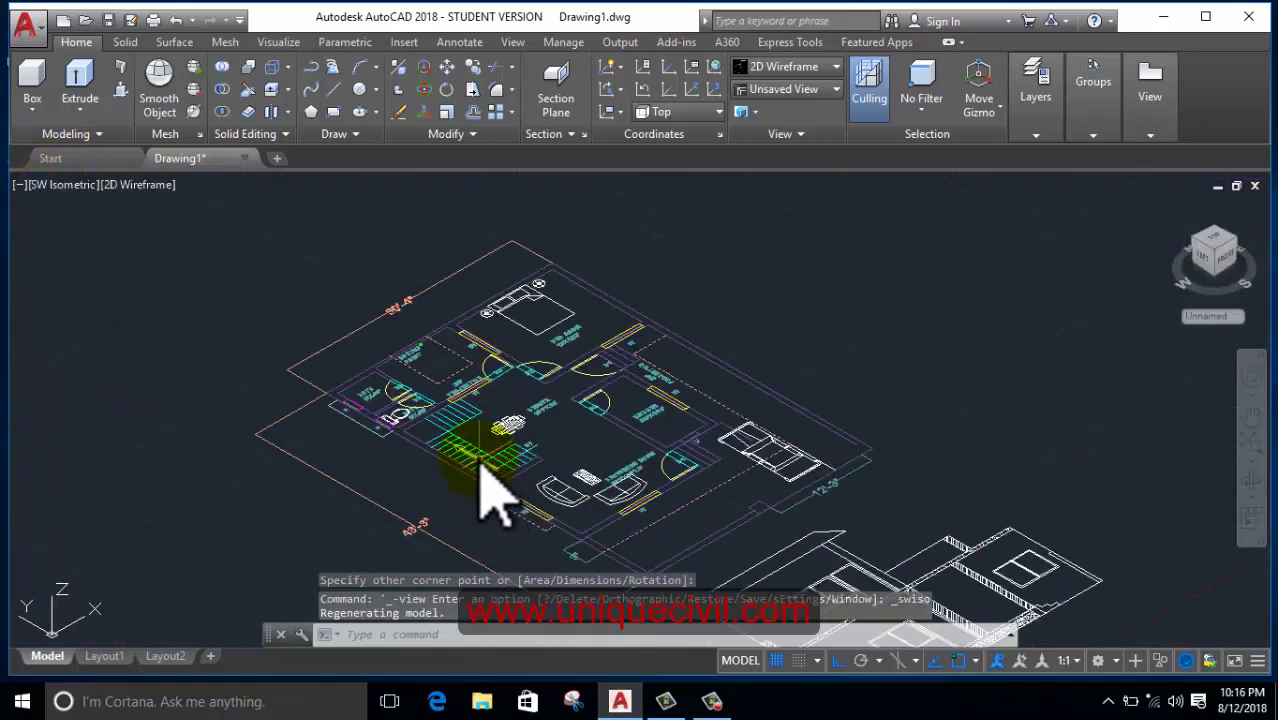
pyautogui.scroll(4, 482, 472)
pyautogui.moveTo(308, 428); pyautogui.dragTo(536, 536, button='middle')
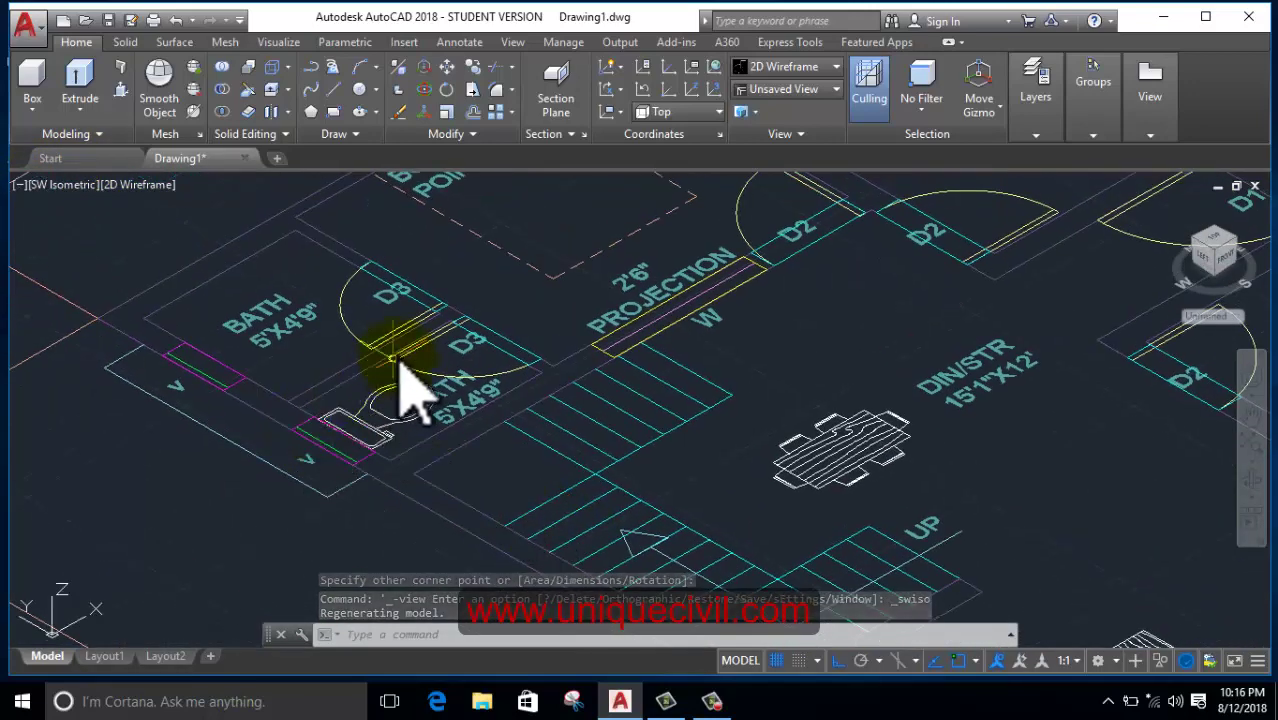
pyautogui.click(1093, 134)
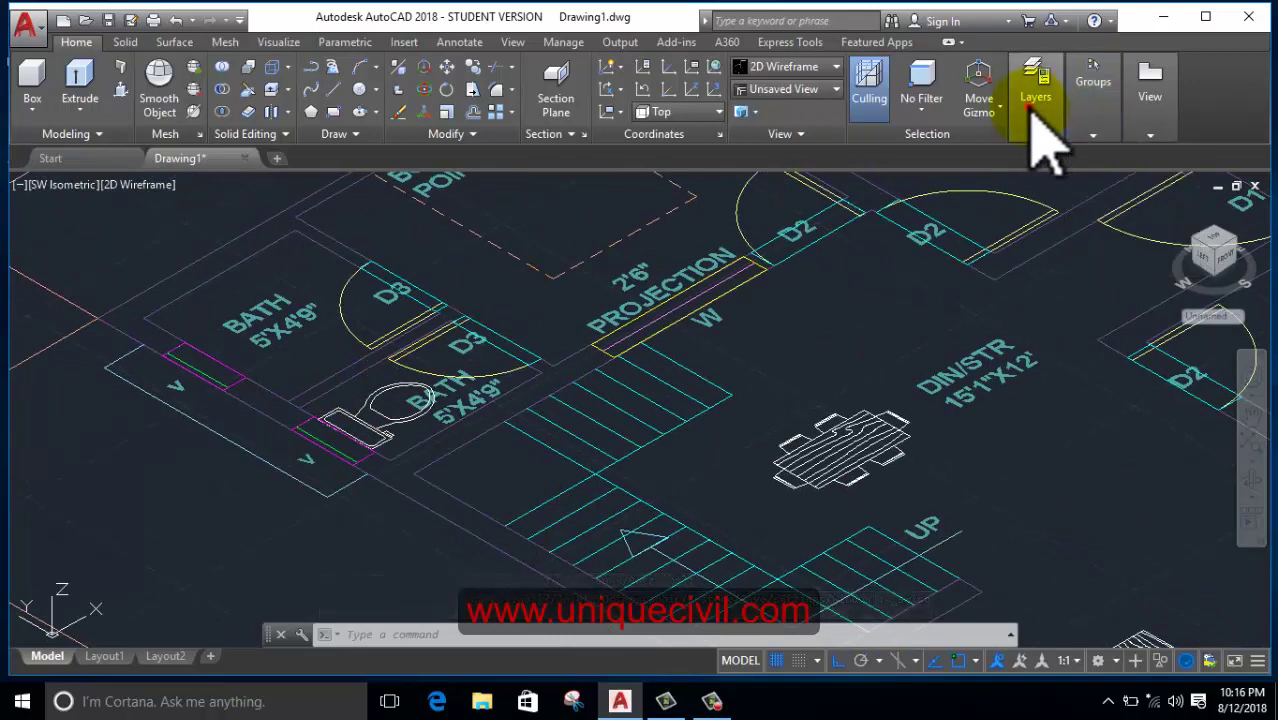
# - Make 3d win the current layer
pyautogui.click(1032, 128)
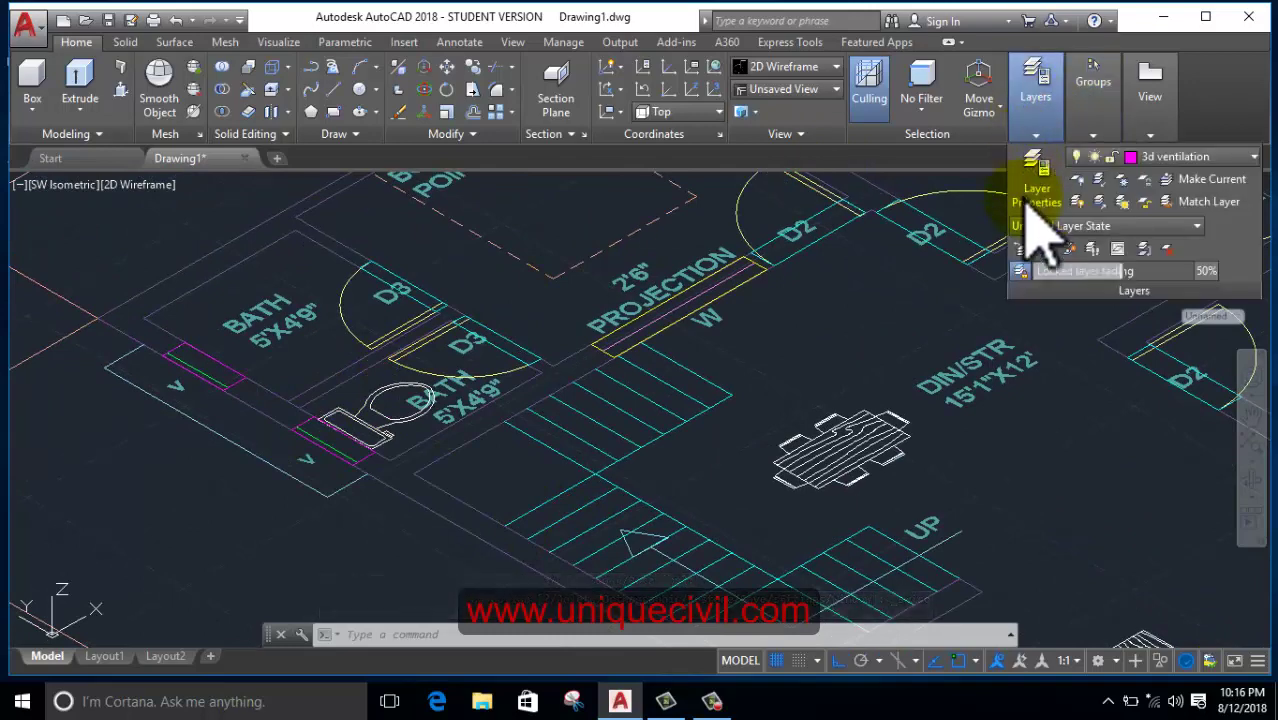
pyautogui.click(1196, 160)
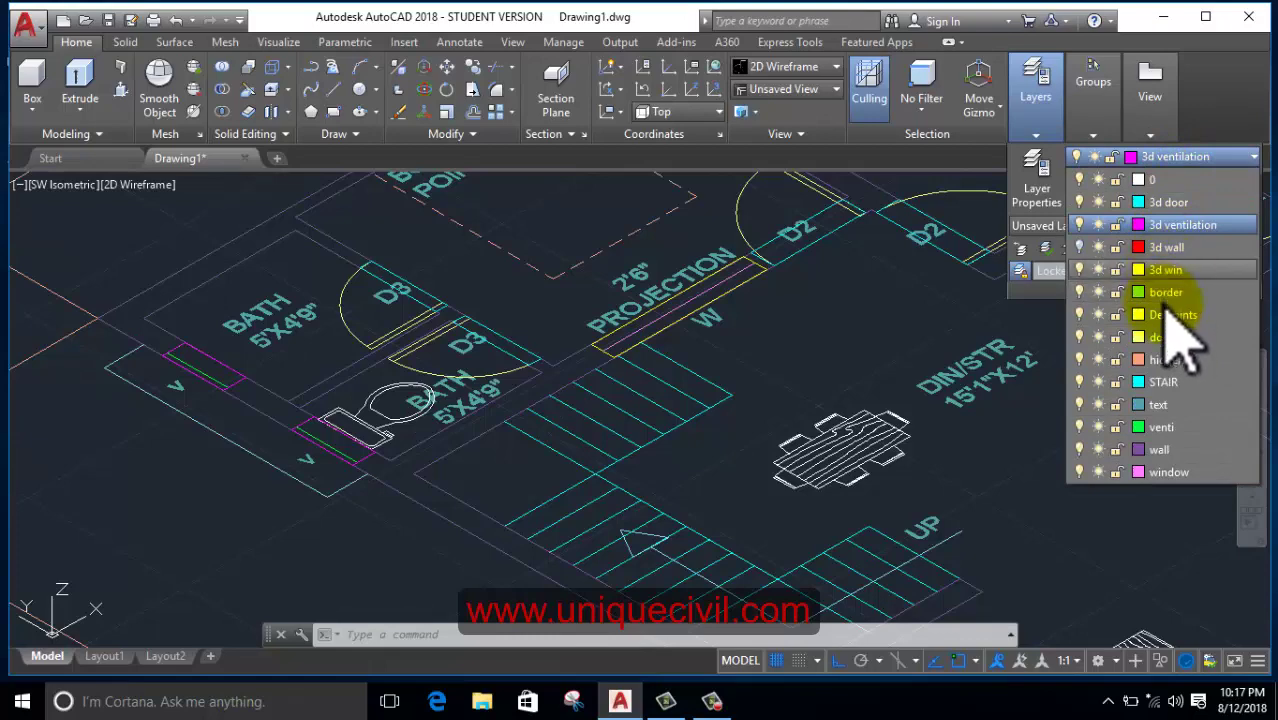
pyautogui.click(1228, 269)
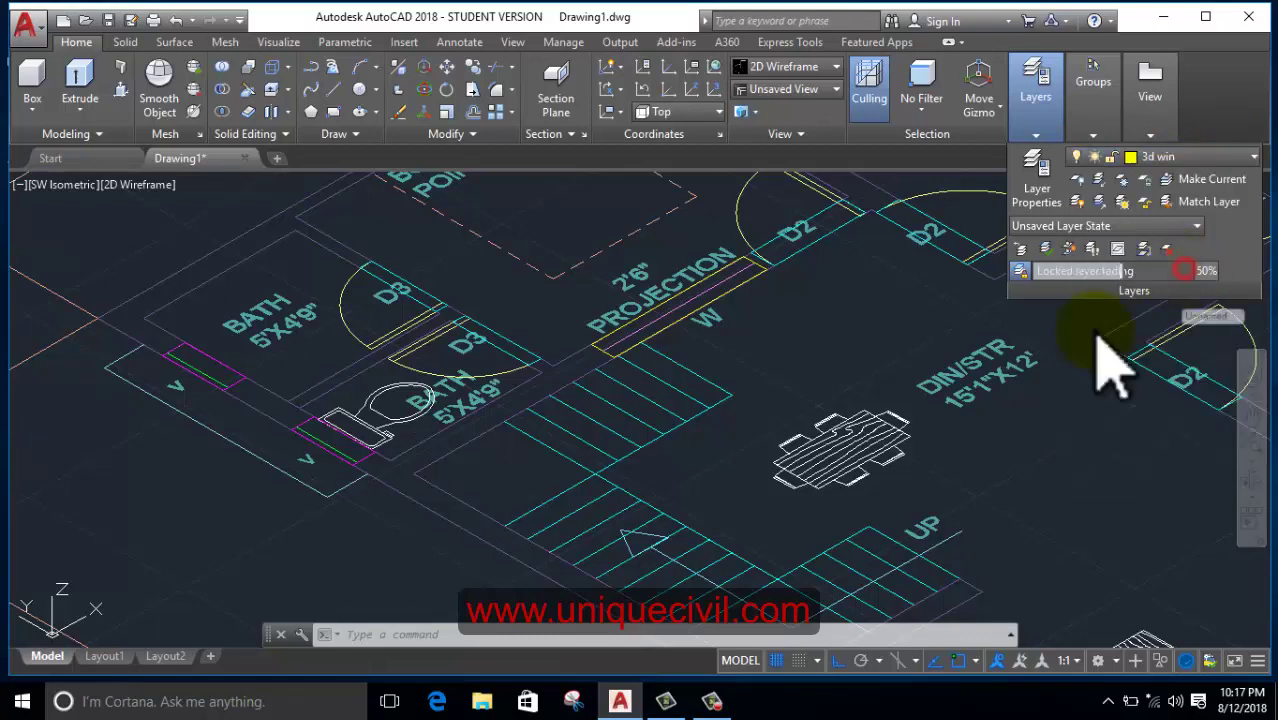
# - Select the projection window, then pan and zoom toward the other windows
pyautogui.click(603, 356)
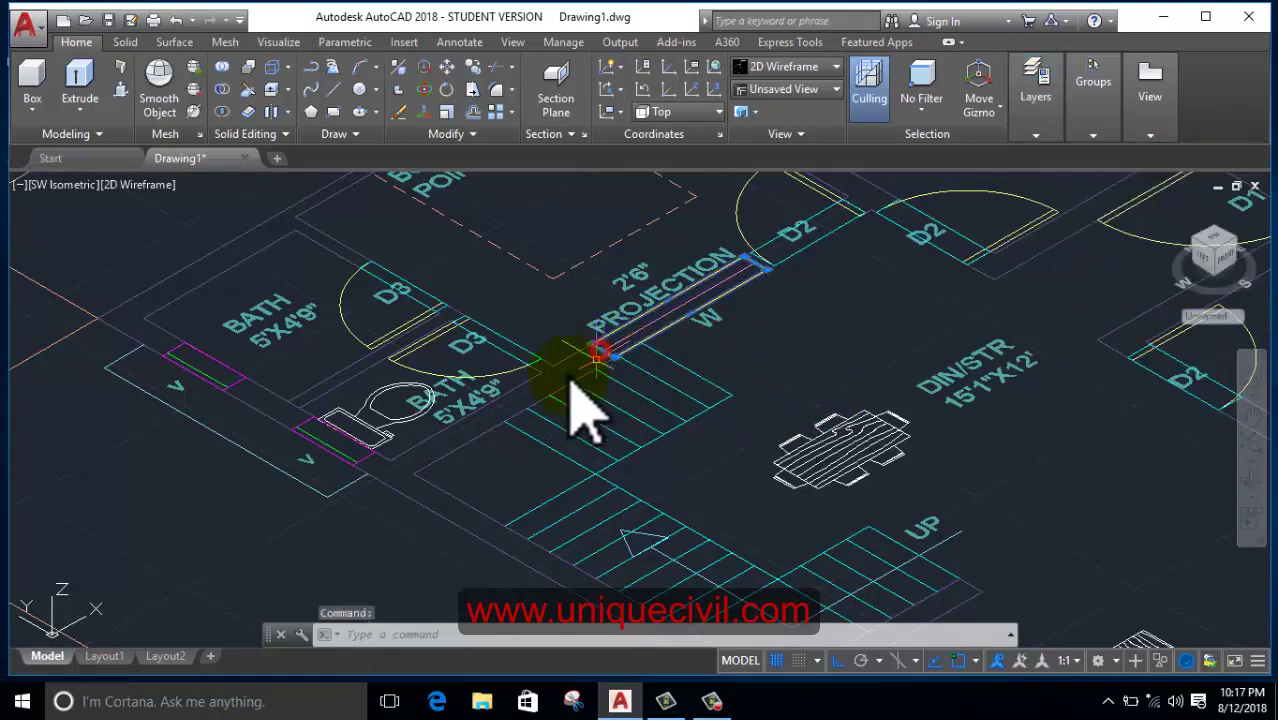
pyautogui.moveTo(371, 414); pyautogui.dragTo(496, 554, button='middle')
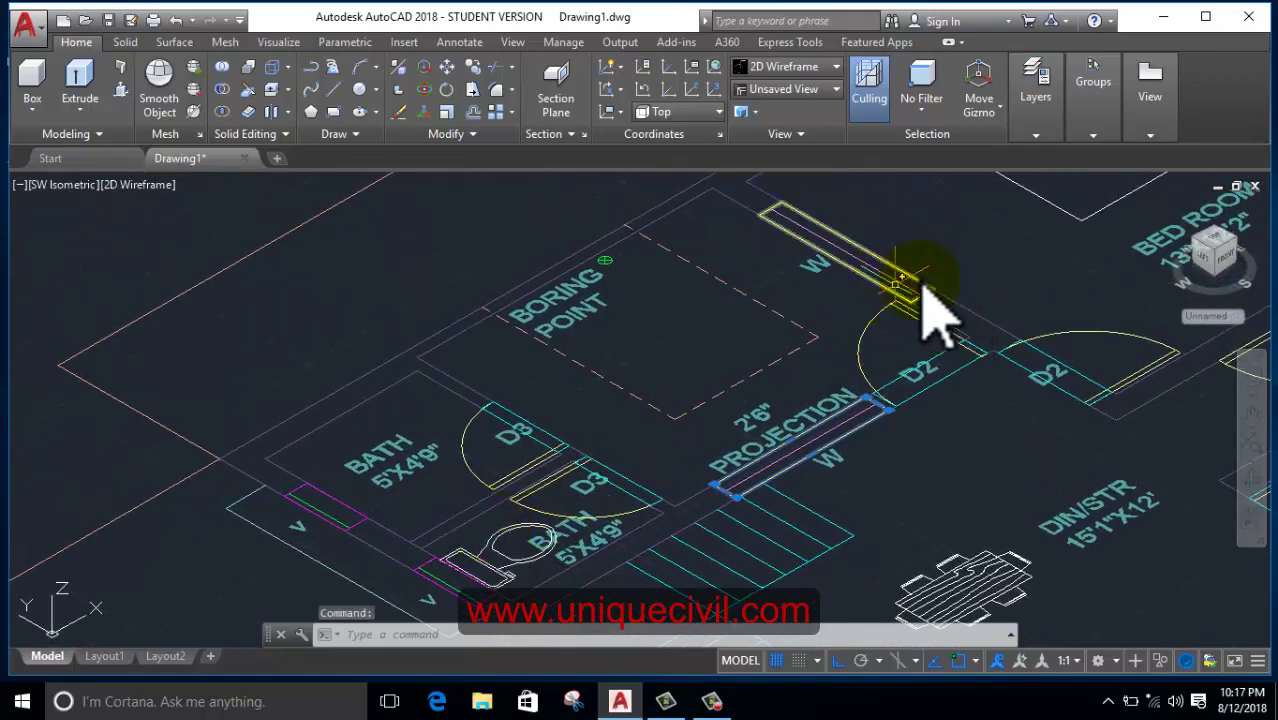
pyautogui.moveTo(1013, 365); pyautogui.dragTo(970, 371, button='middle')
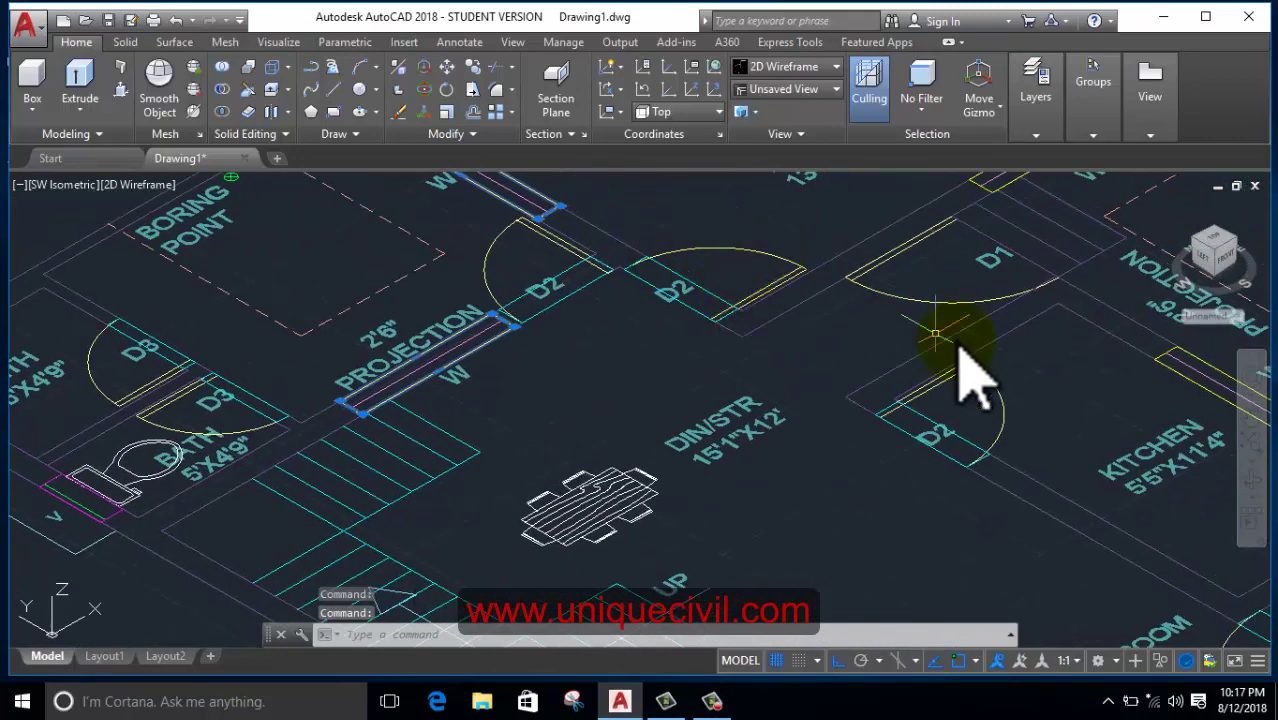
pyautogui.scroll(-2, 970, 371)
pyautogui.scroll(2, 1056, 442)
pyautogui.scroll(5, 840, 492)
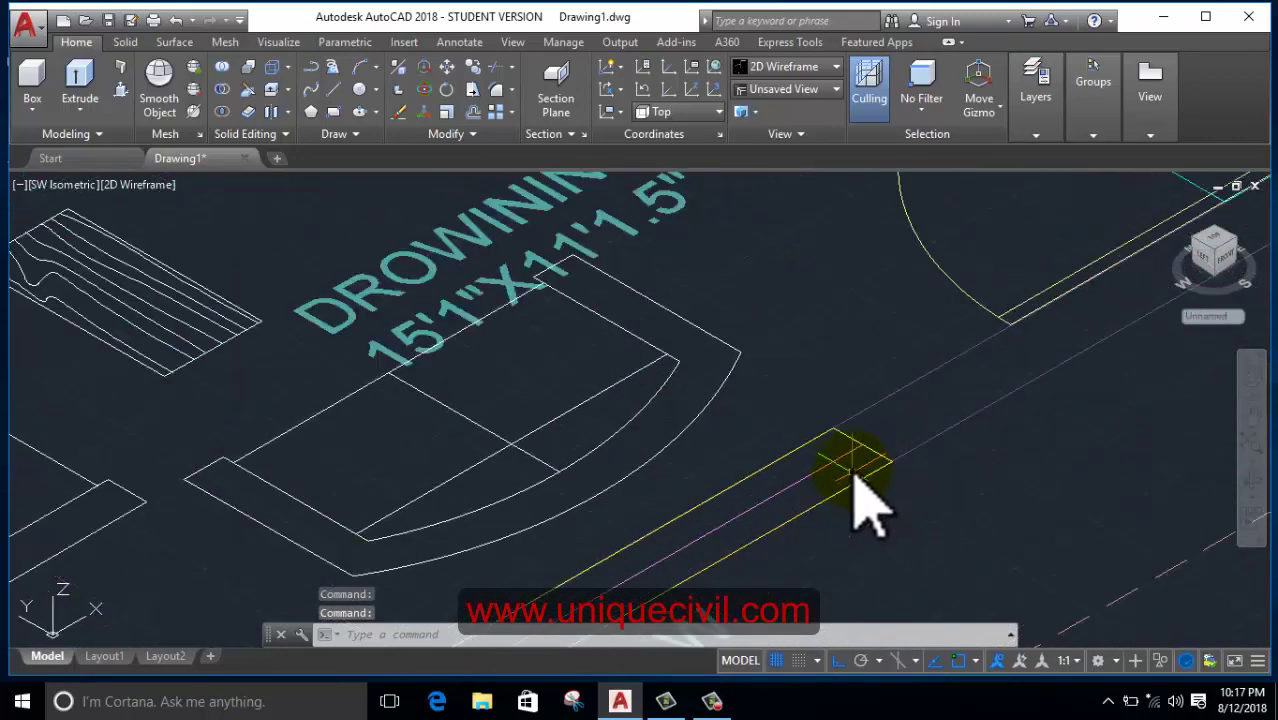
pyautogui.scroll(-4, 880, 462)
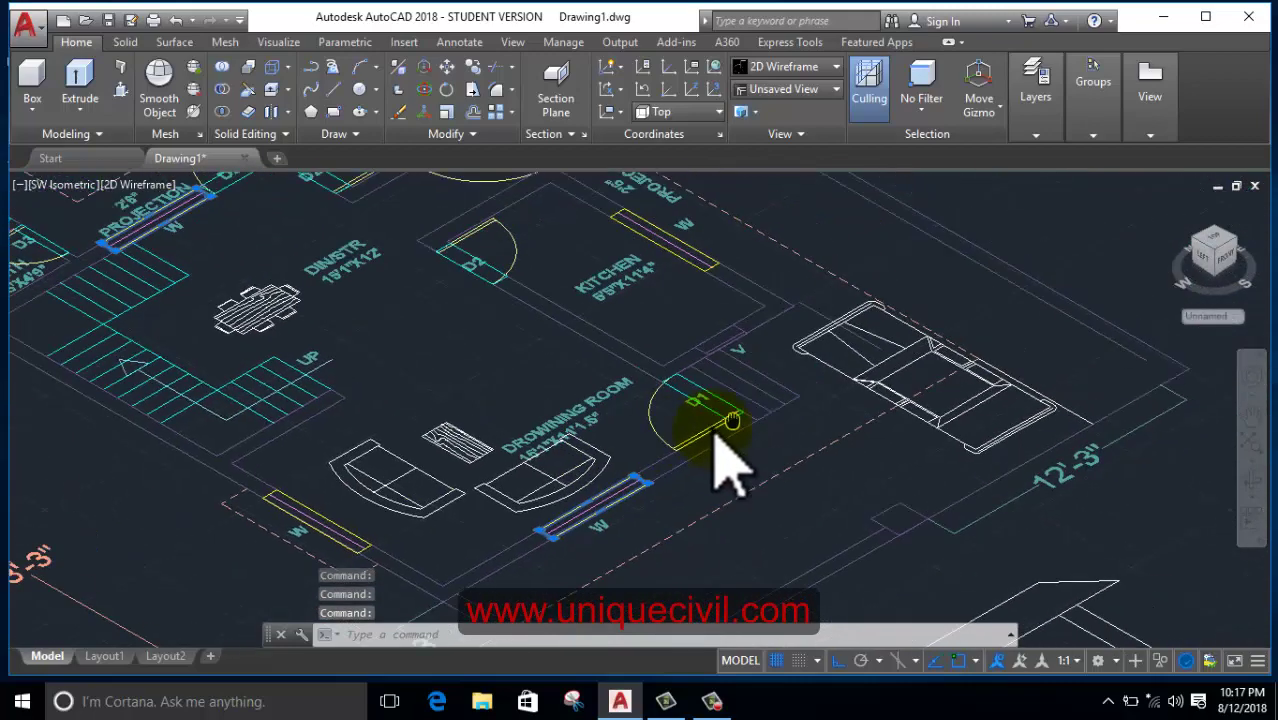
pyautogui.scroll(2, 700, 430)
pyautogui.scroll(-1, 665, 395)
pyautogui.scroll(1, 748, 377)
pyautogui.scroll(3, 752, 340)
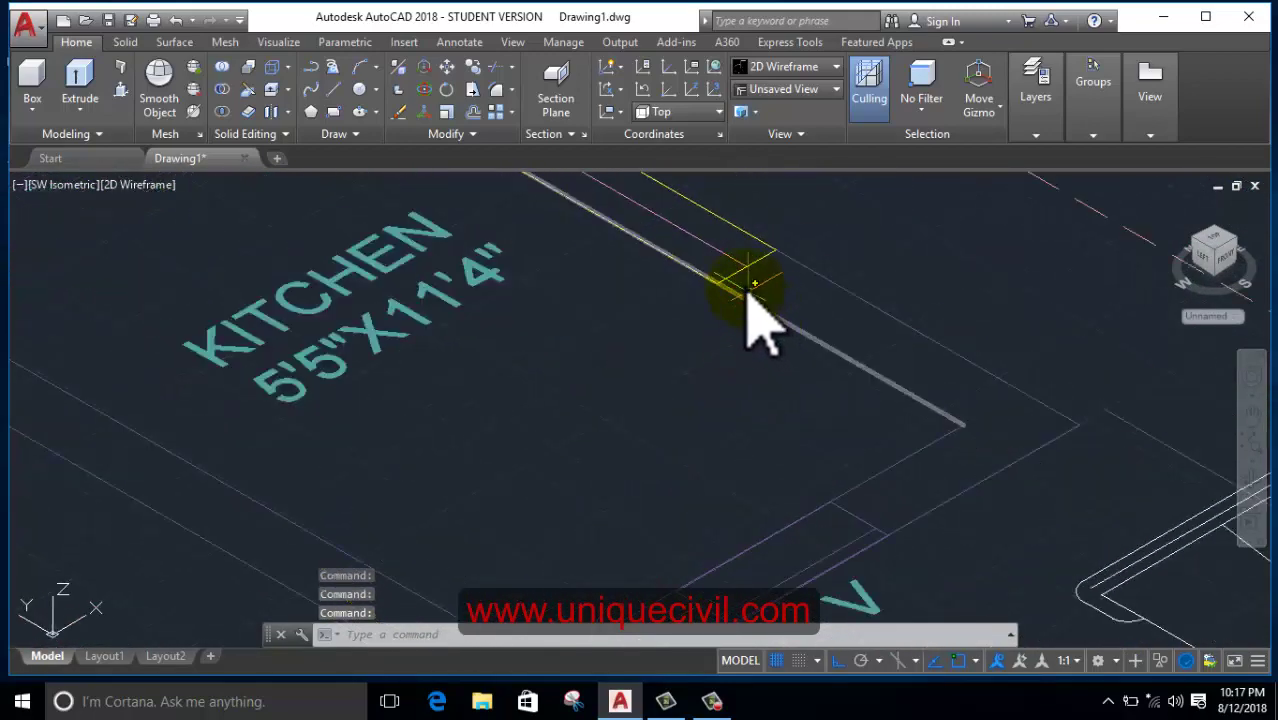
pyautogui.scroll(-2, 800, 420)
pyautogui.scroll(-1, 651, 394)
pyautogui.scroll(1, 665, 405)
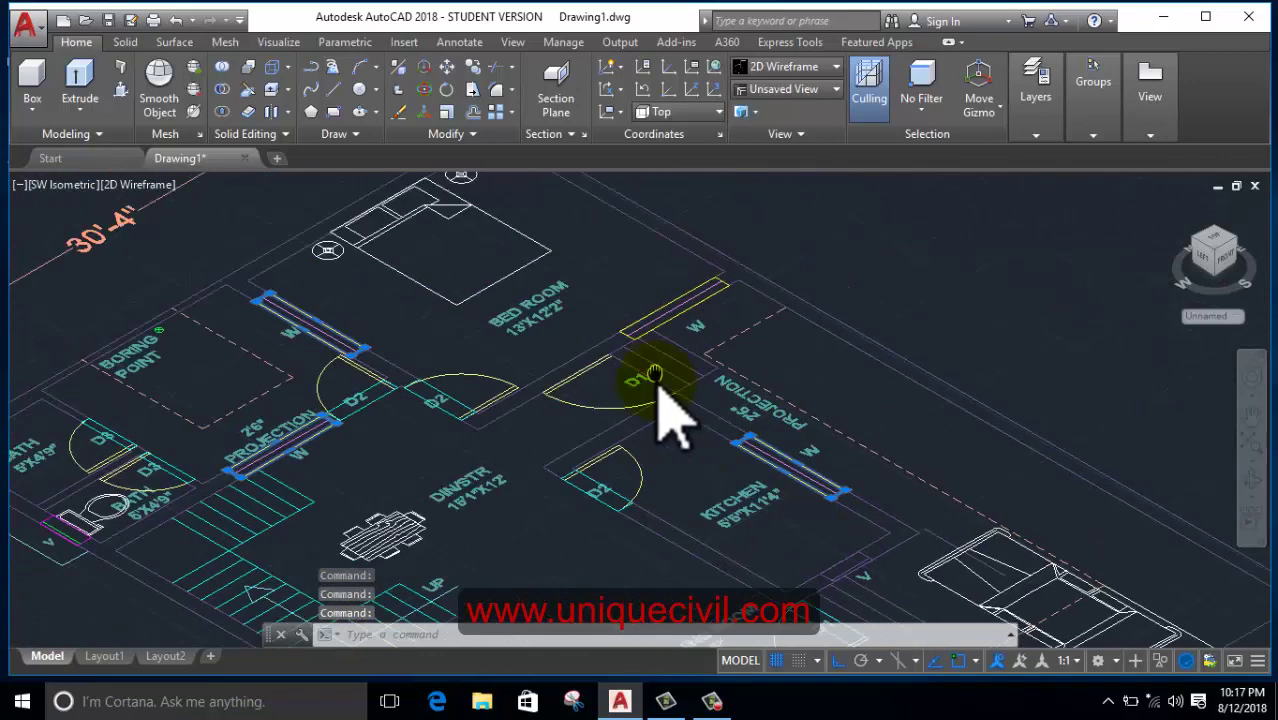
pyautogui.scroll(2, 655, 380)
pyautogui.scroll(2, 640, 352)
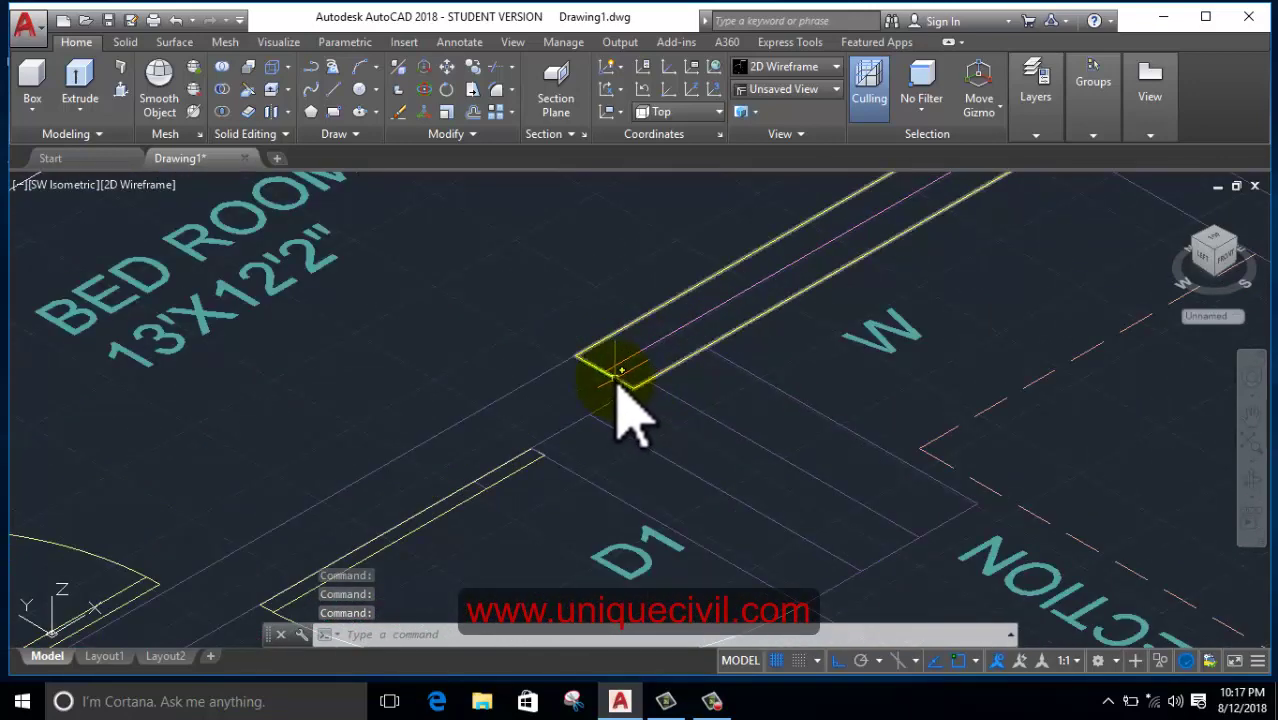
# - Add the bedroom window to the selection and centre the whole floor plan
pyautogui.click(612, 378)
pyautogui.scroll(-5, 790, 315)
pyautogui.scroll(2, 736, 414)
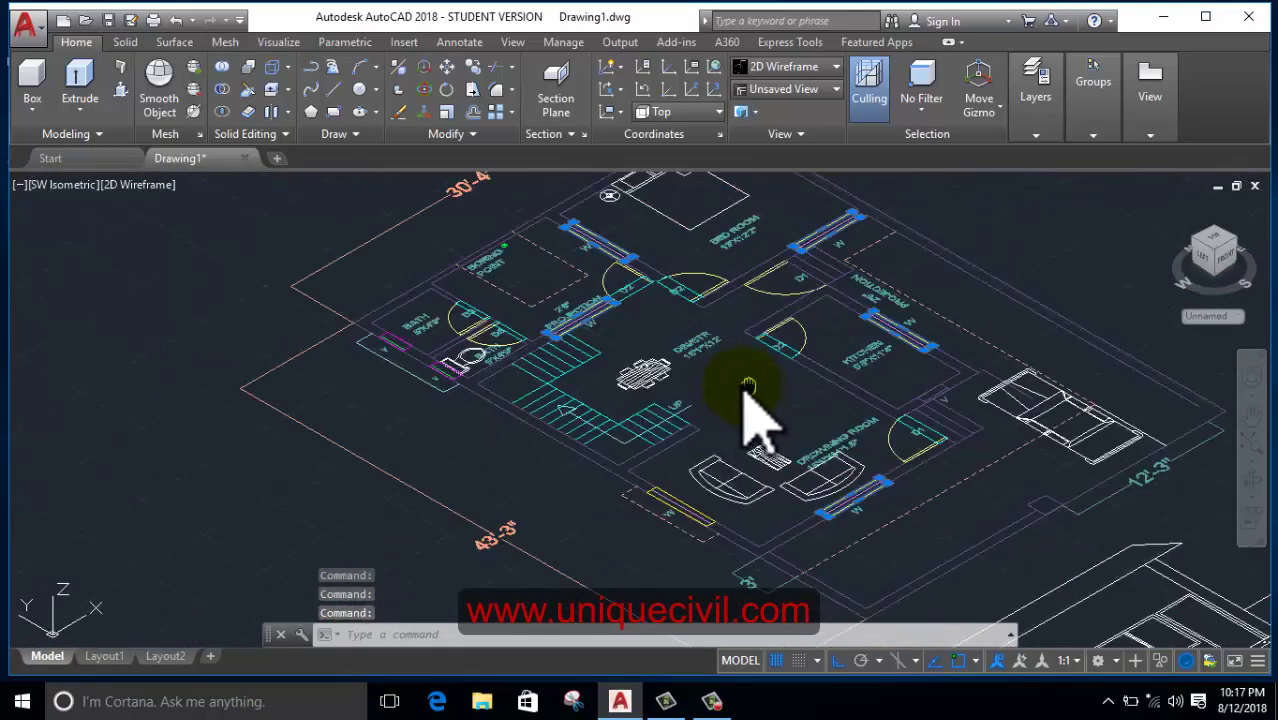
pyautogui.scroll(1, 720, 410)
pyautogui.scroll(4, 670, 505)
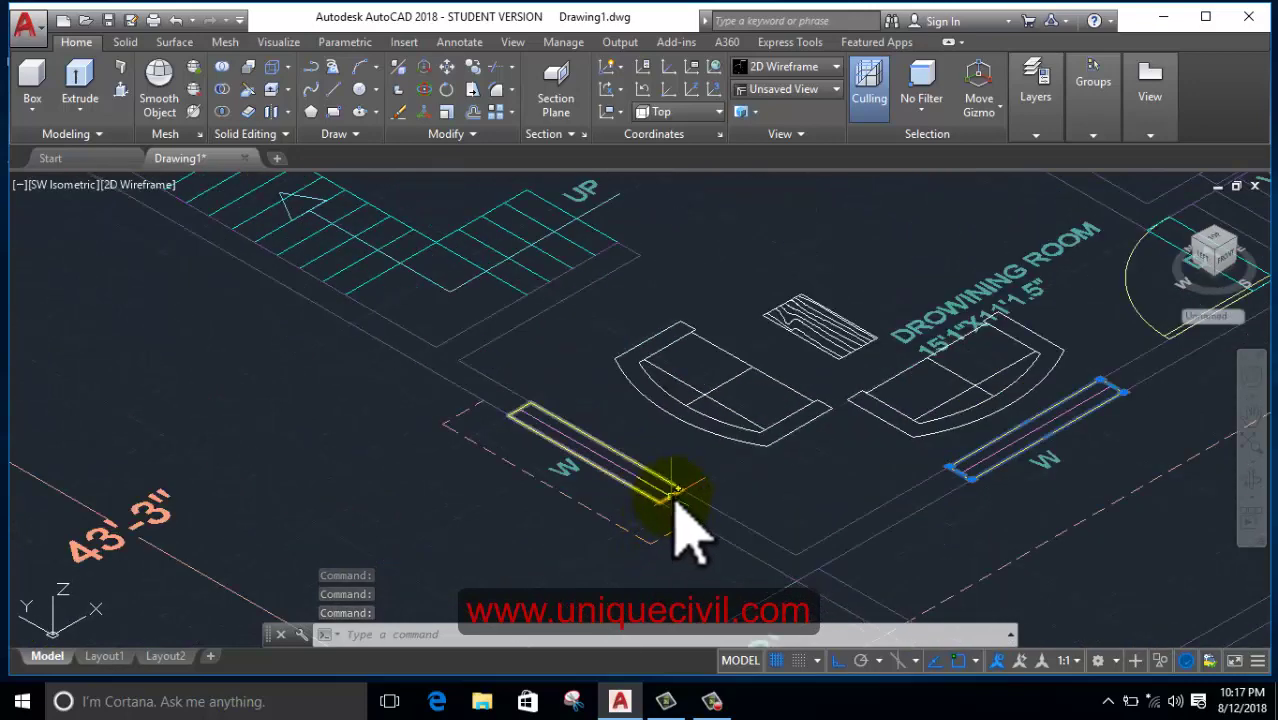
pyautogui.scroll(-1, 688, 505)
pyautogui.scroll(-3, 710, 500)
pyautogui.moveTo(693, 352)
pyautogui.mouseDown(button='middle')
pyautogui.moveTo(706, 440)
pyautogui.moveTo(667, 405)
pyautogui.mouseUp(button='middle')
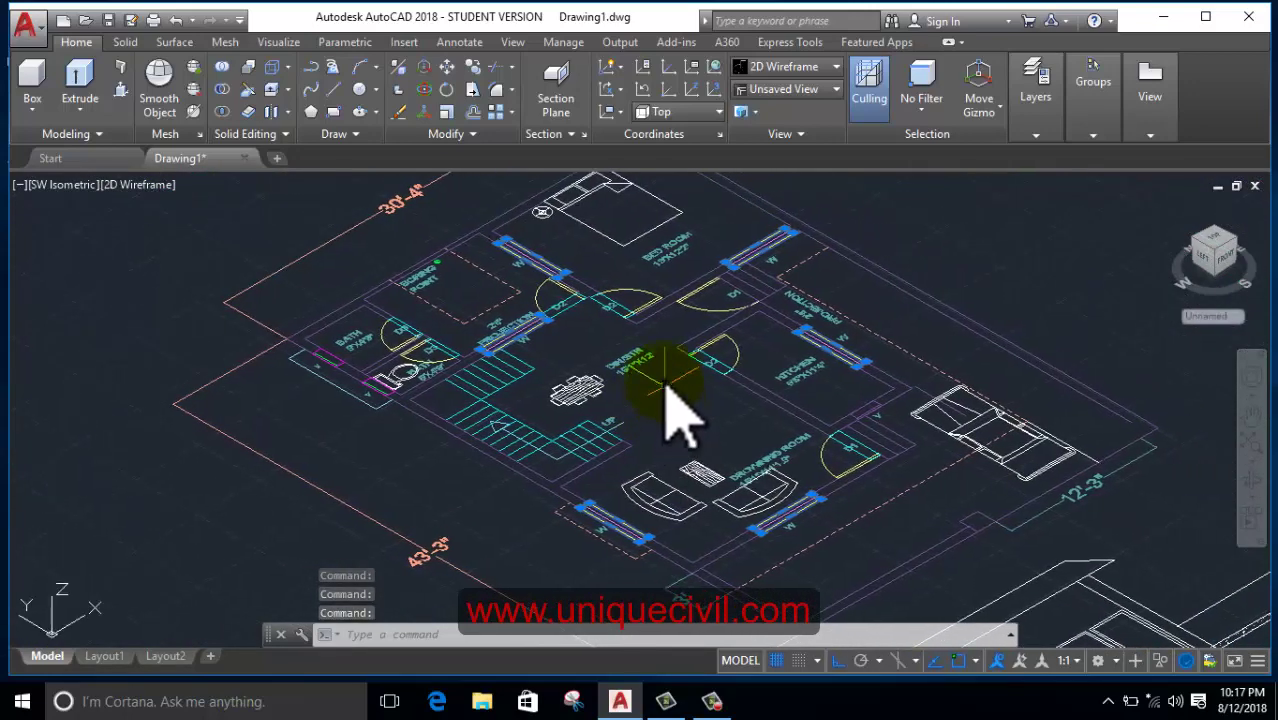
# - Extrude the selected window outlines 4' tall and pick the first window solid
pyautogui.click(85, 78)
pyautogui.write("4'")
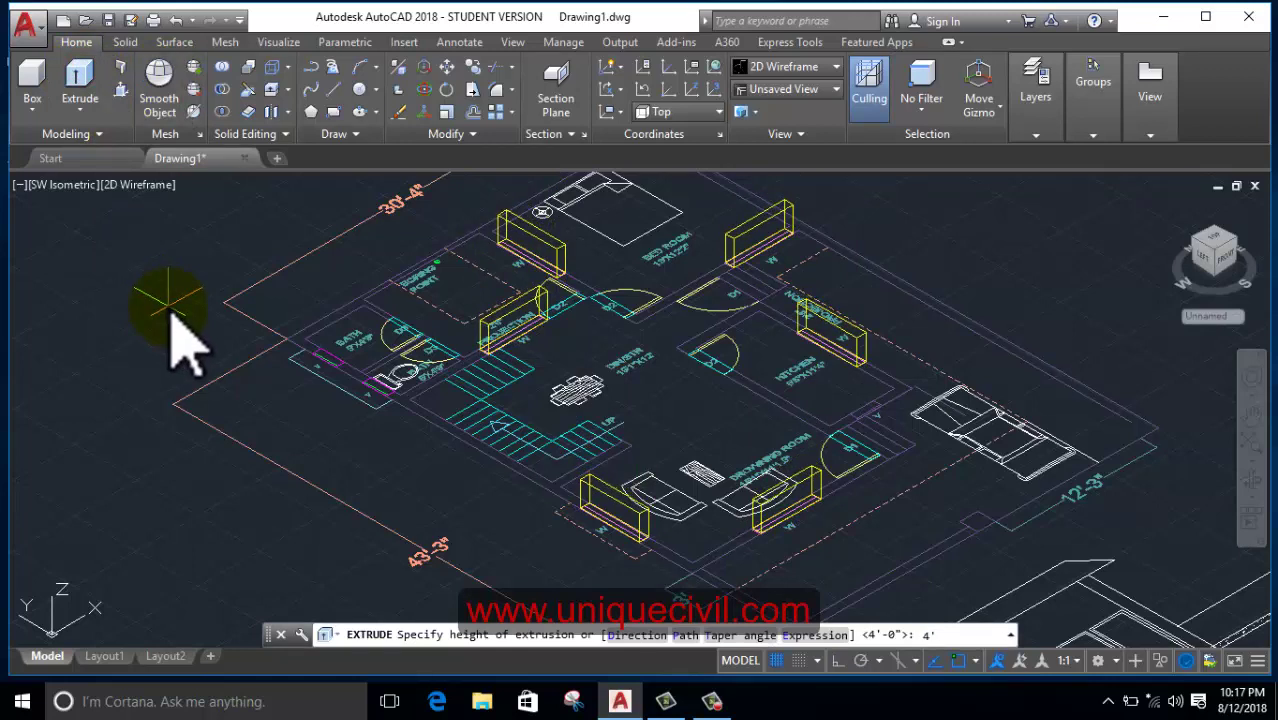
pyautogui.press('Return')
pyautogui.press('Return')
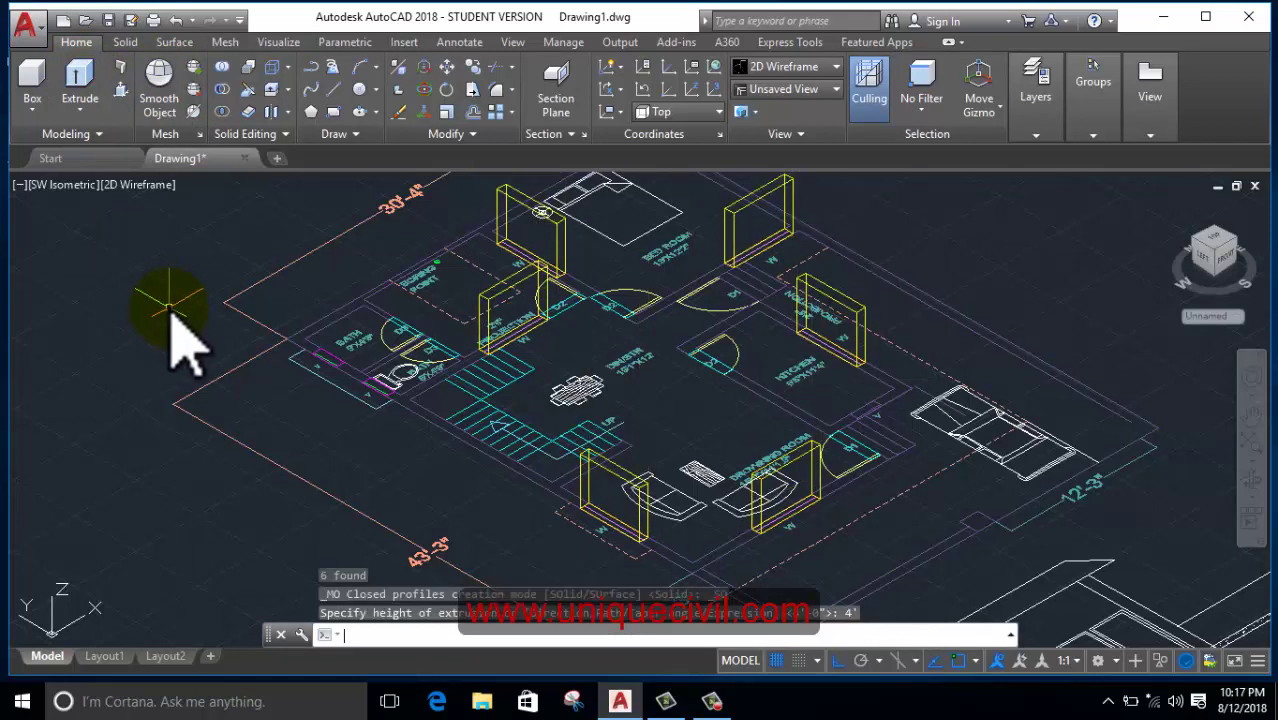
pyautogui.click(537, 274)
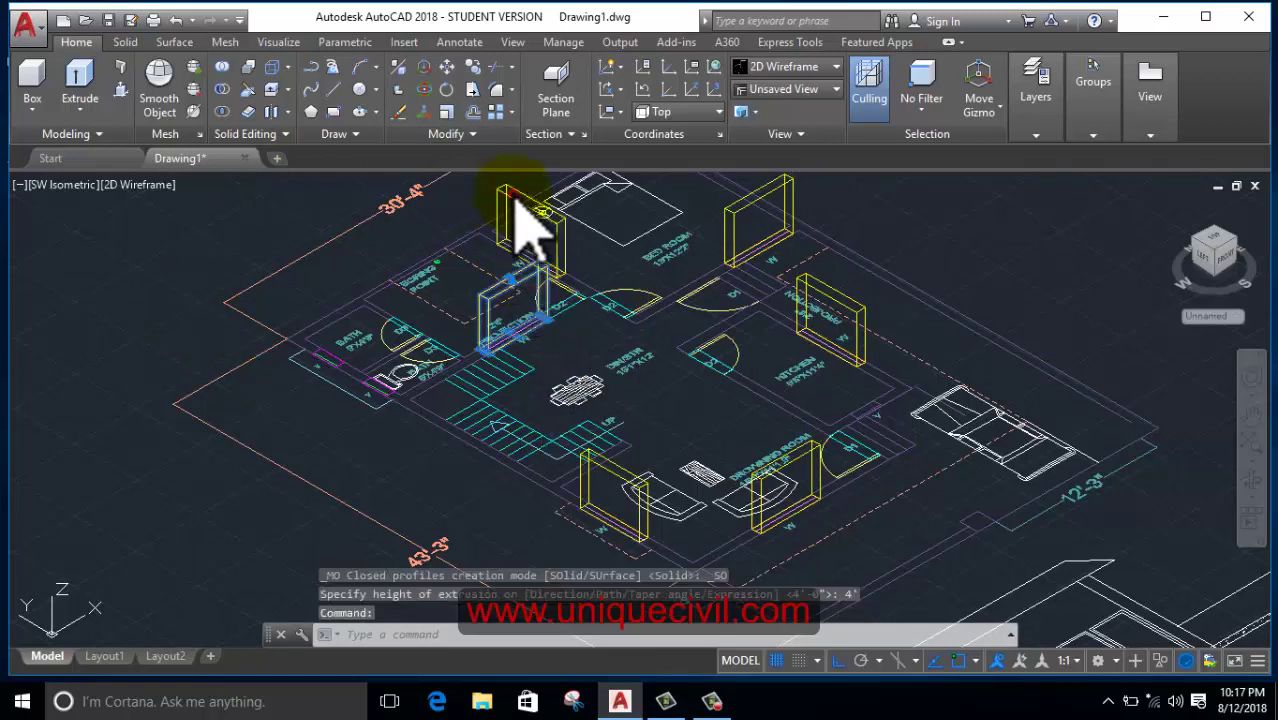
# - Add the upper, upper-right, kitchen, drawing-room and lower-left window solids to the selection
pyautogui.click(500, 228)
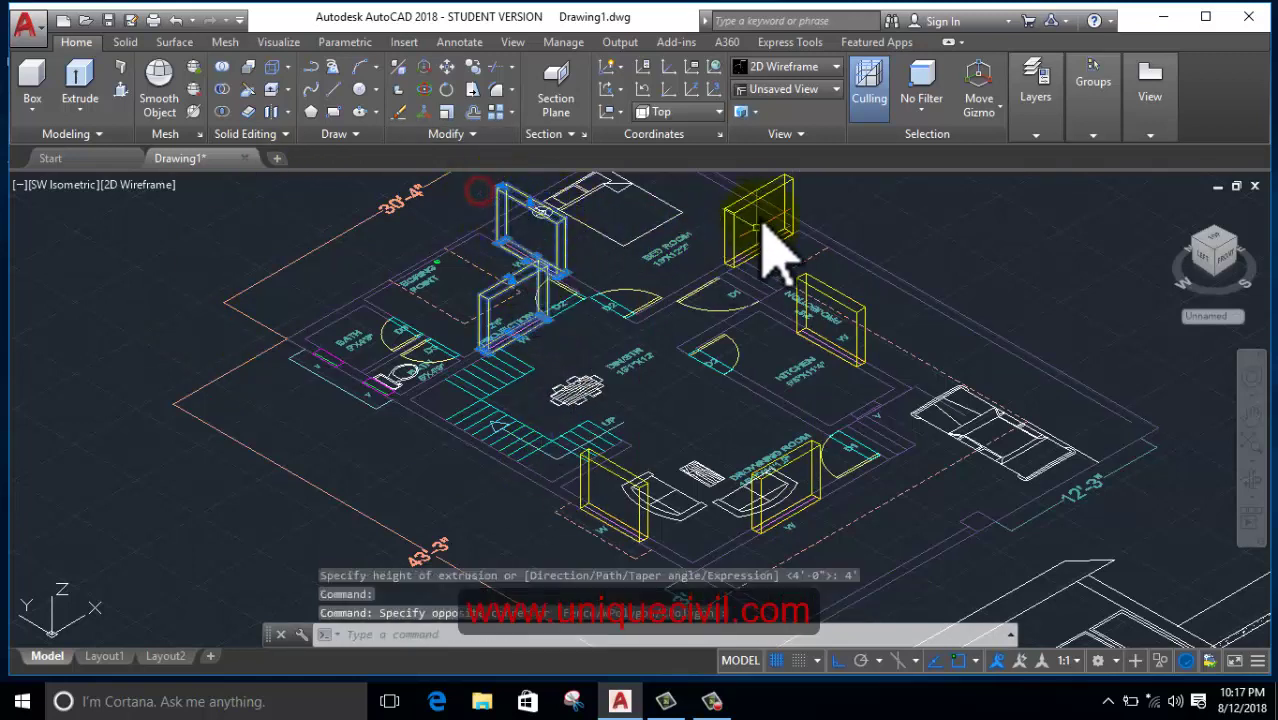
pyautogui.click(731, 214)
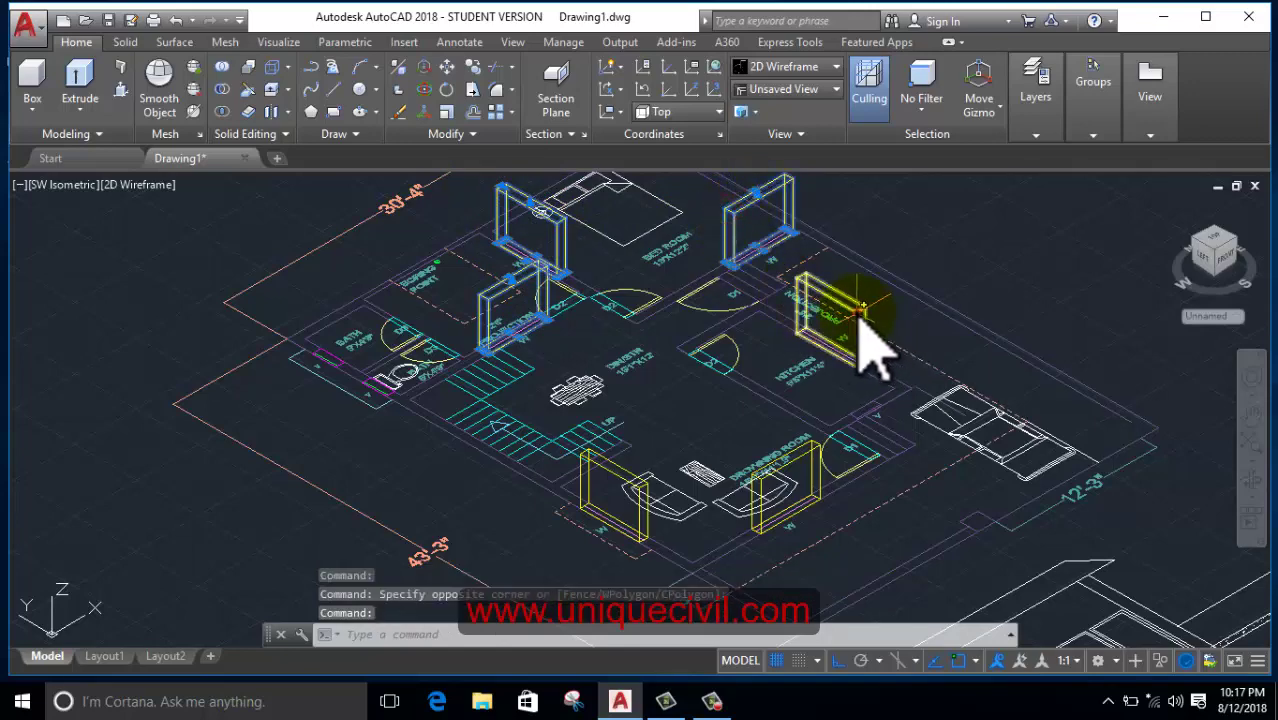
pyautogui.click(858, 318)
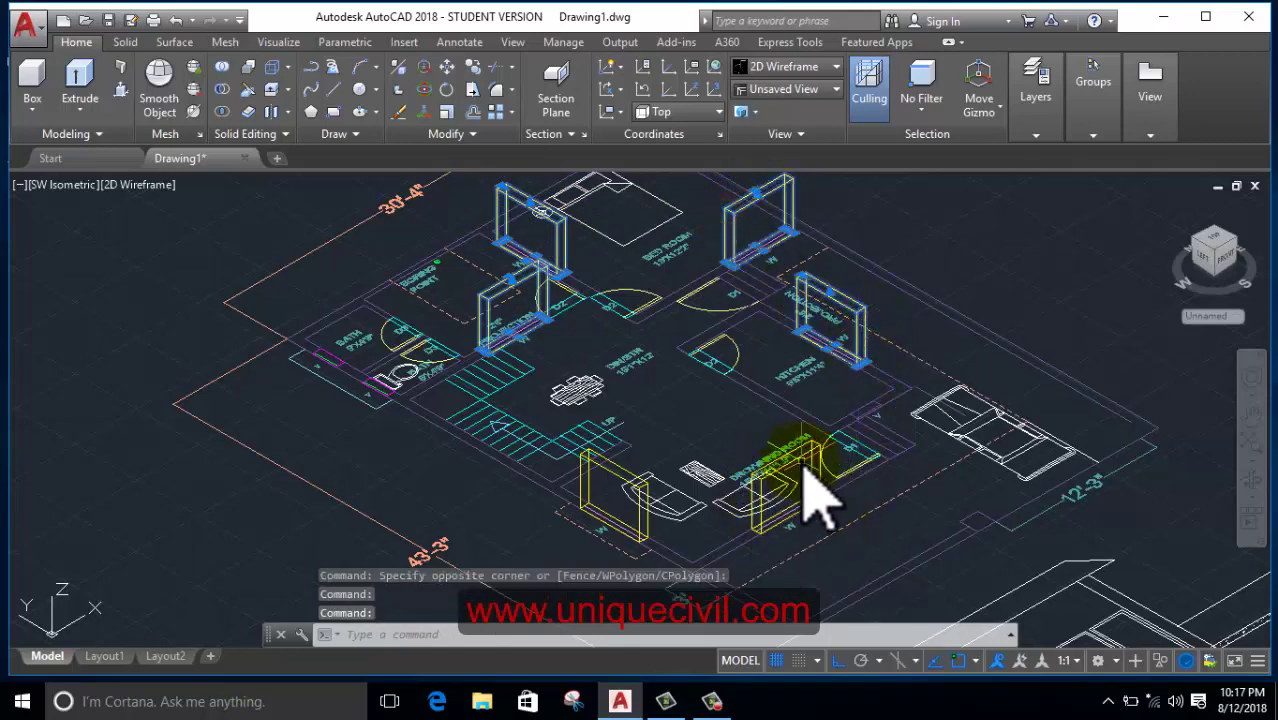
pyautogui.scroll(4, 808, 480)
pyautogui.click(830, 512)
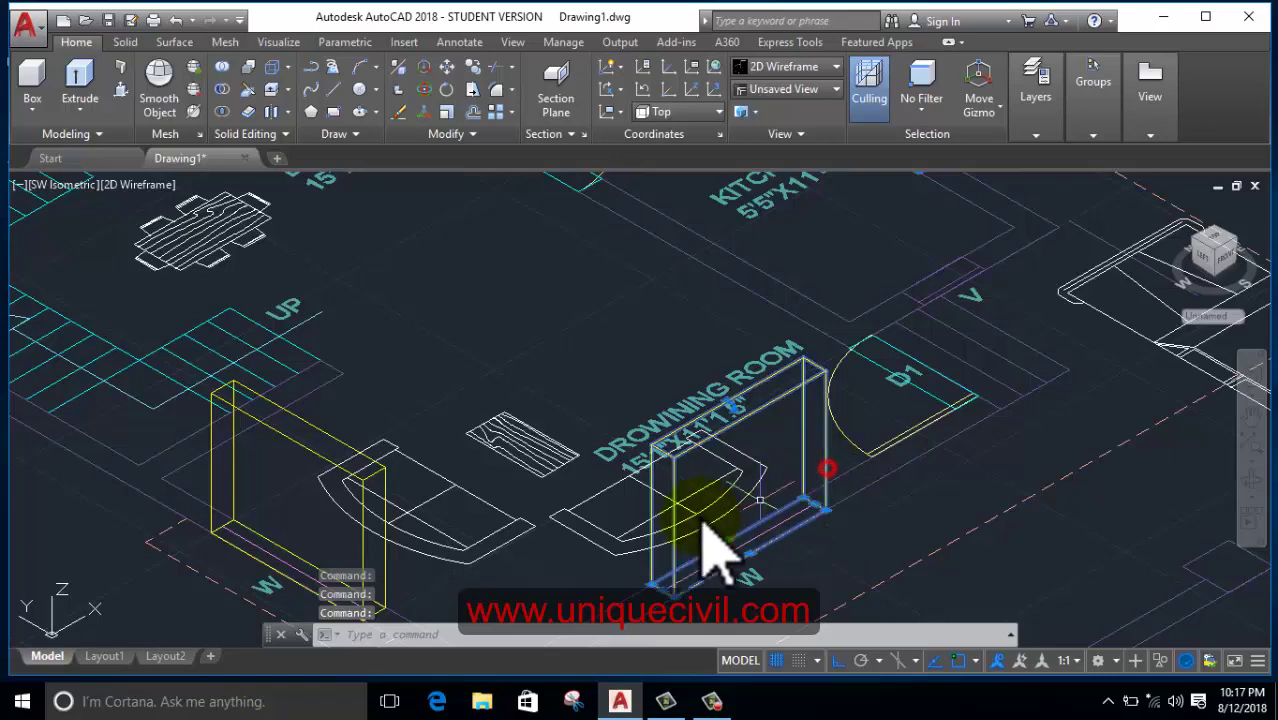
pyautogui.click(288, 438)
pyautogui.scroll(-3, 665, 390)
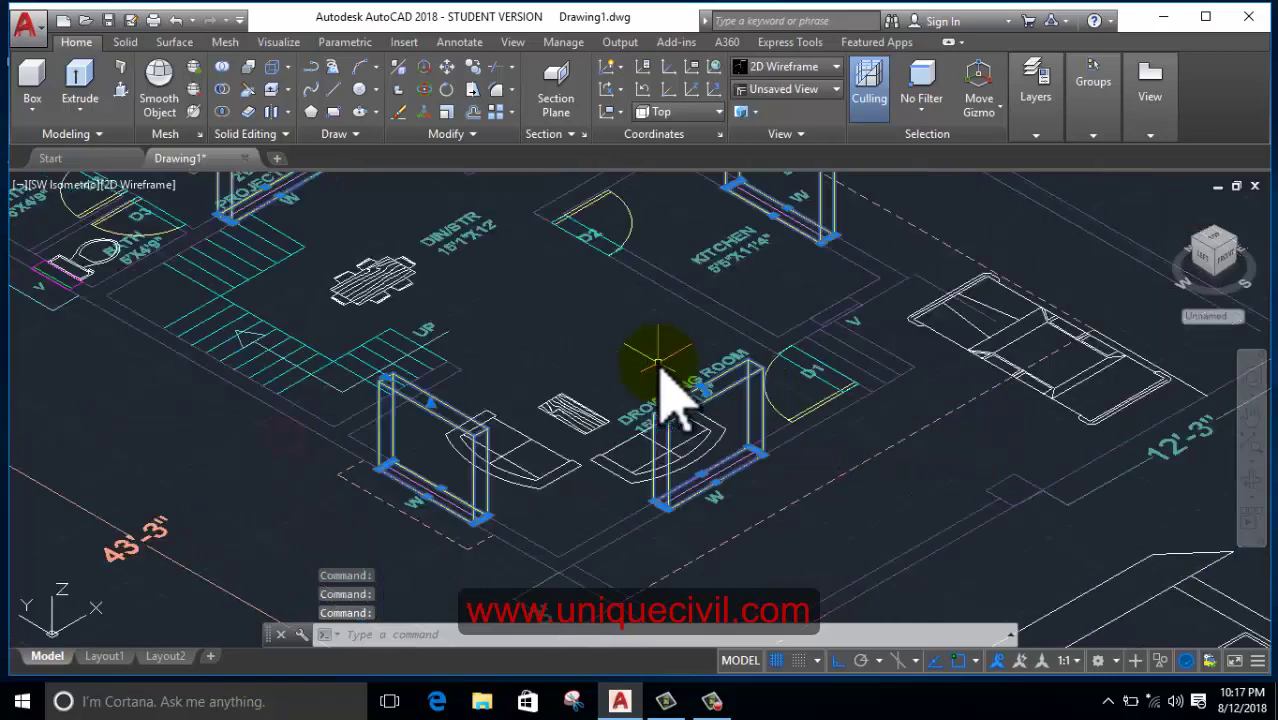
pyautogui.scroll(-4, 662, 371)
pyautogui.scroll(1, 640, 395)
pyautogui.scroll(1, 628, 405)
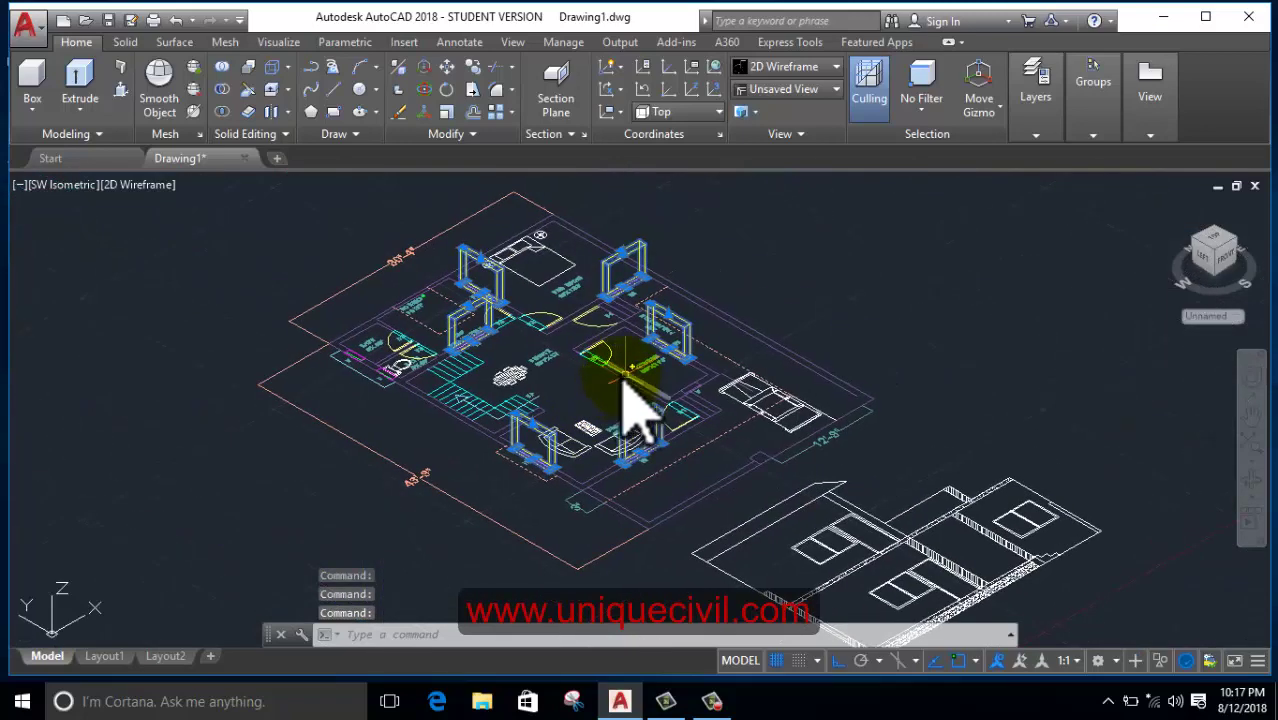
# - 3D-move the six window solids 3' upward to sill height
pyautogui.click(425, 66)
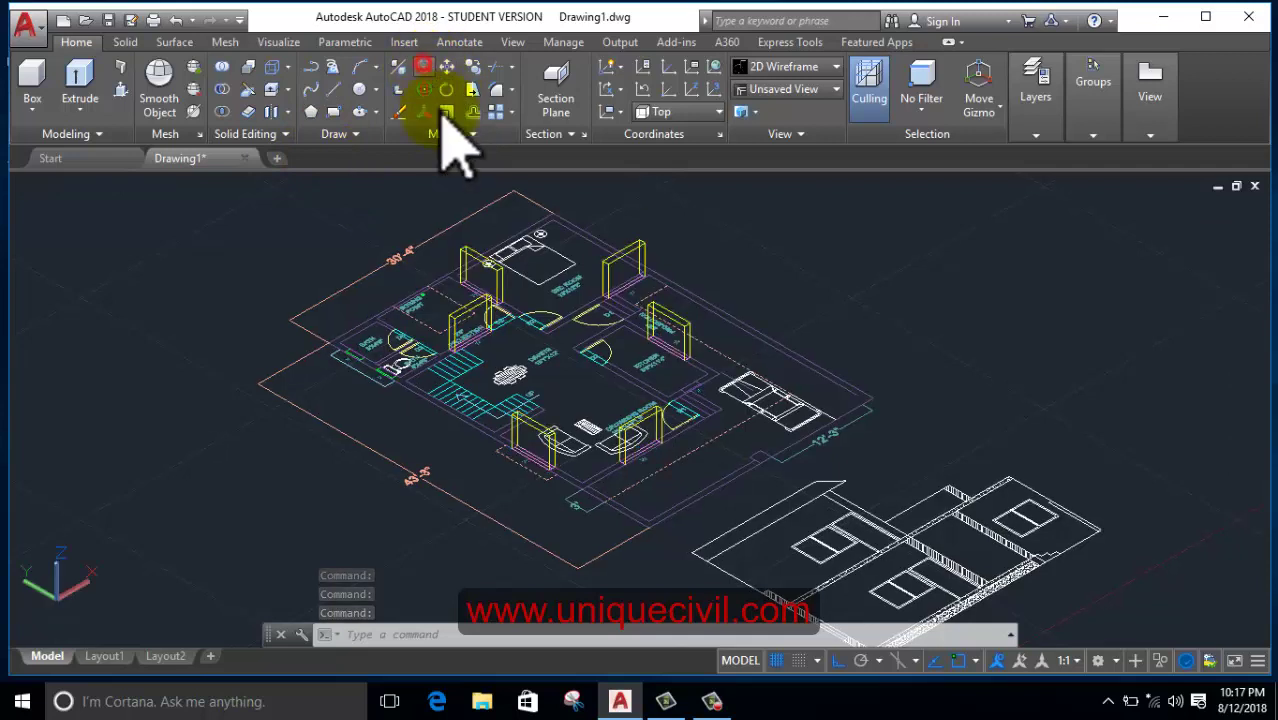
pyautogui.click(572, 292)
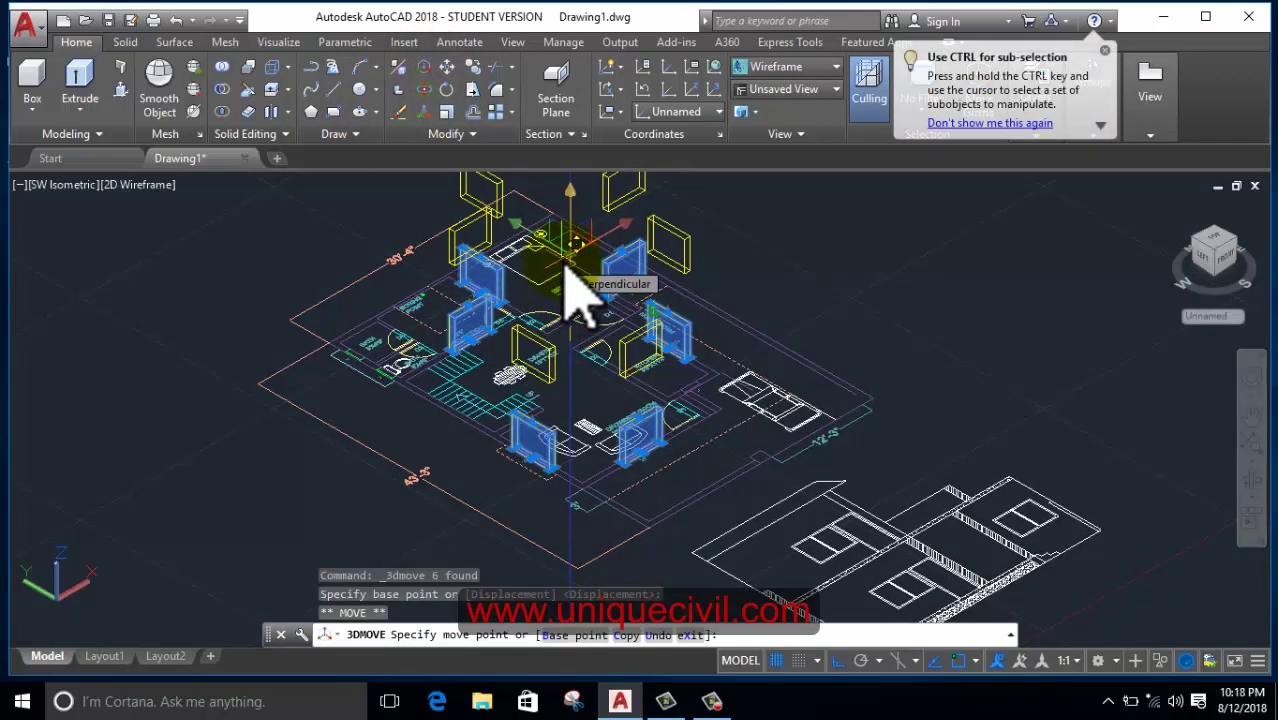
pyautogui.write("3'")
pyautogui.press('Return')
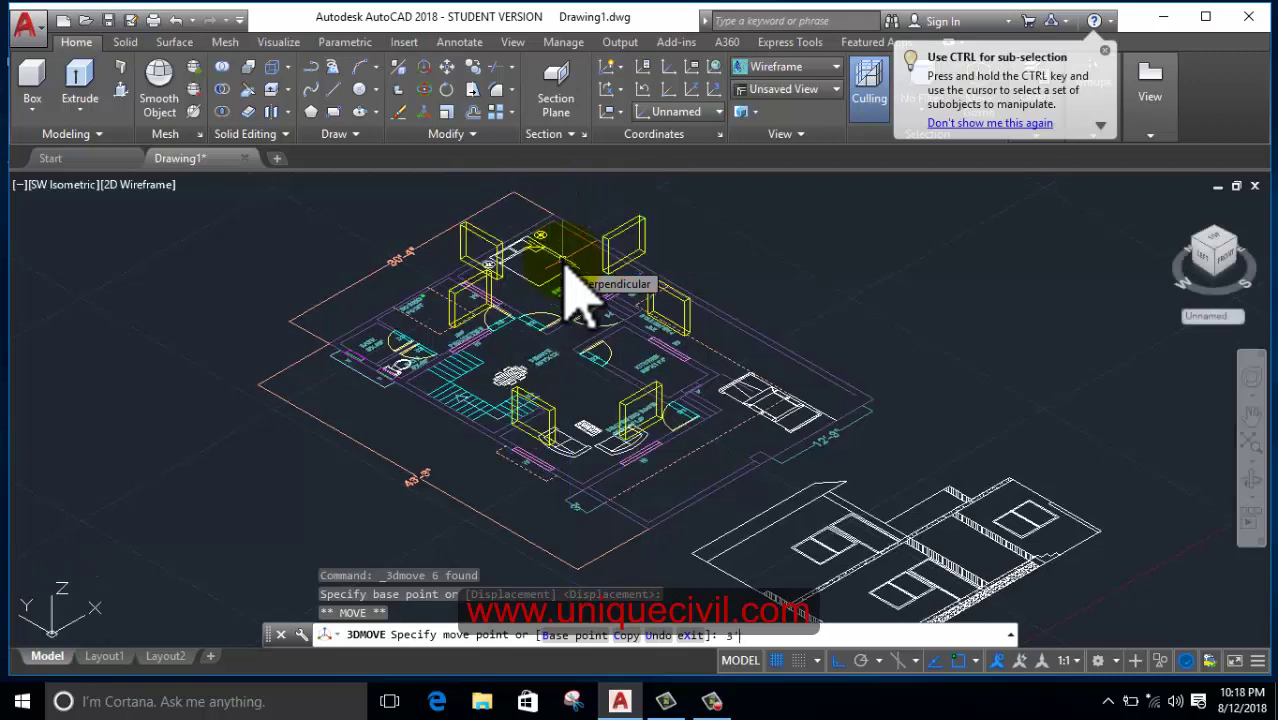
# - Pan and zoom in toward the D1 door
pyautogui.moveTo(835, 345); pyautogui.dragTo(840, 372, button='middle')
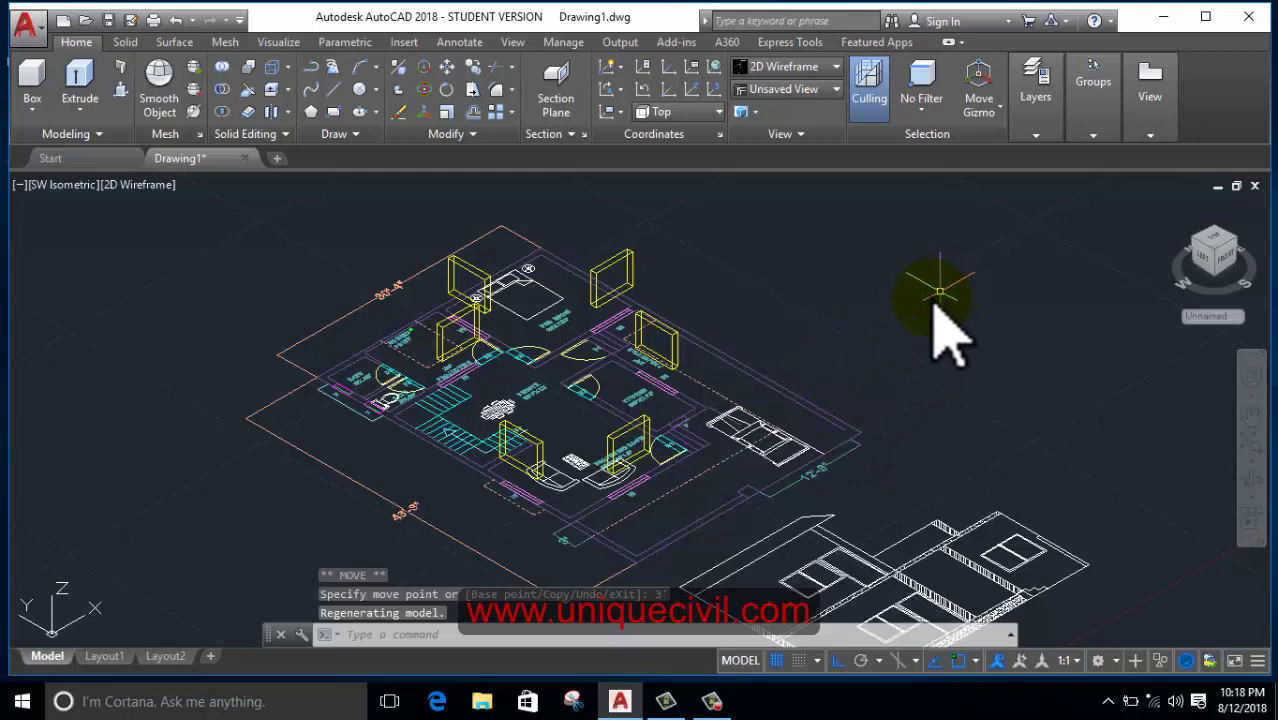
pyautogui.scroll(2, 693, 485)
pyautogui.scroll(2, 699, 485)
pyautogui.scroll(2, 690, 480)
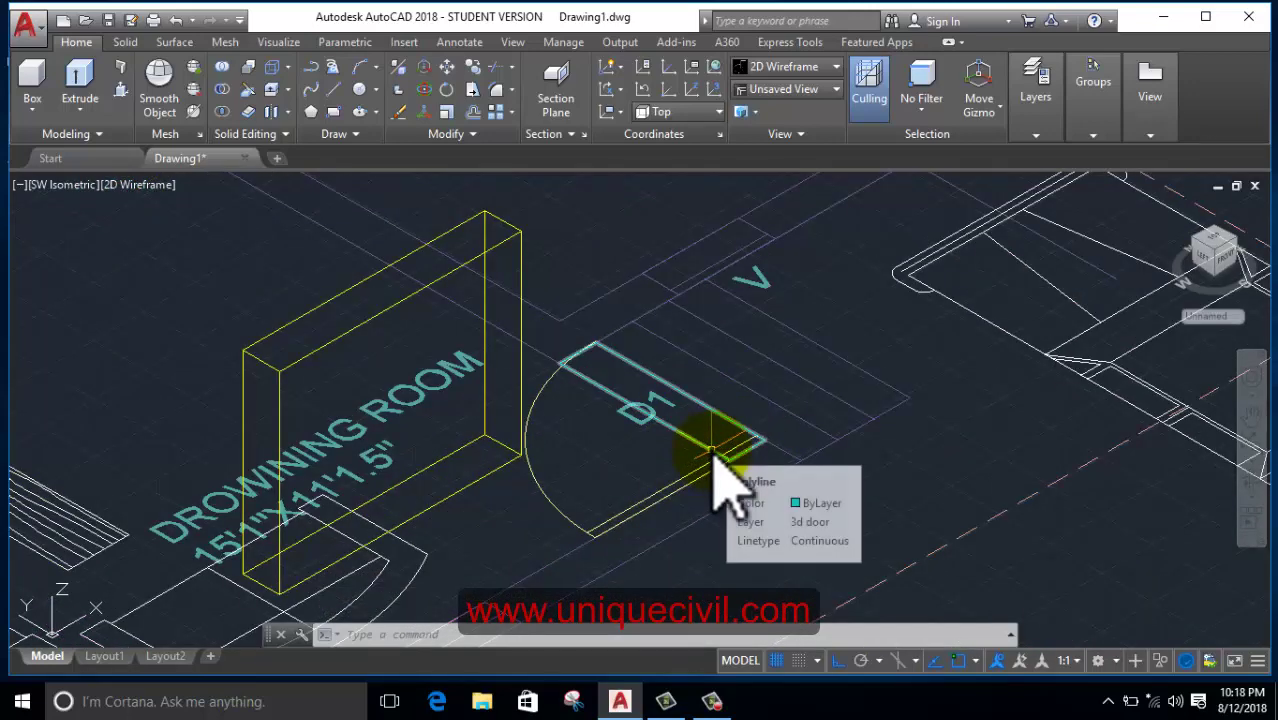
# - Select the D1 door outline and check its layer in the layer list
pyautogui.click(712, 455)
pyautogui.scroll(-3, 720, 500)
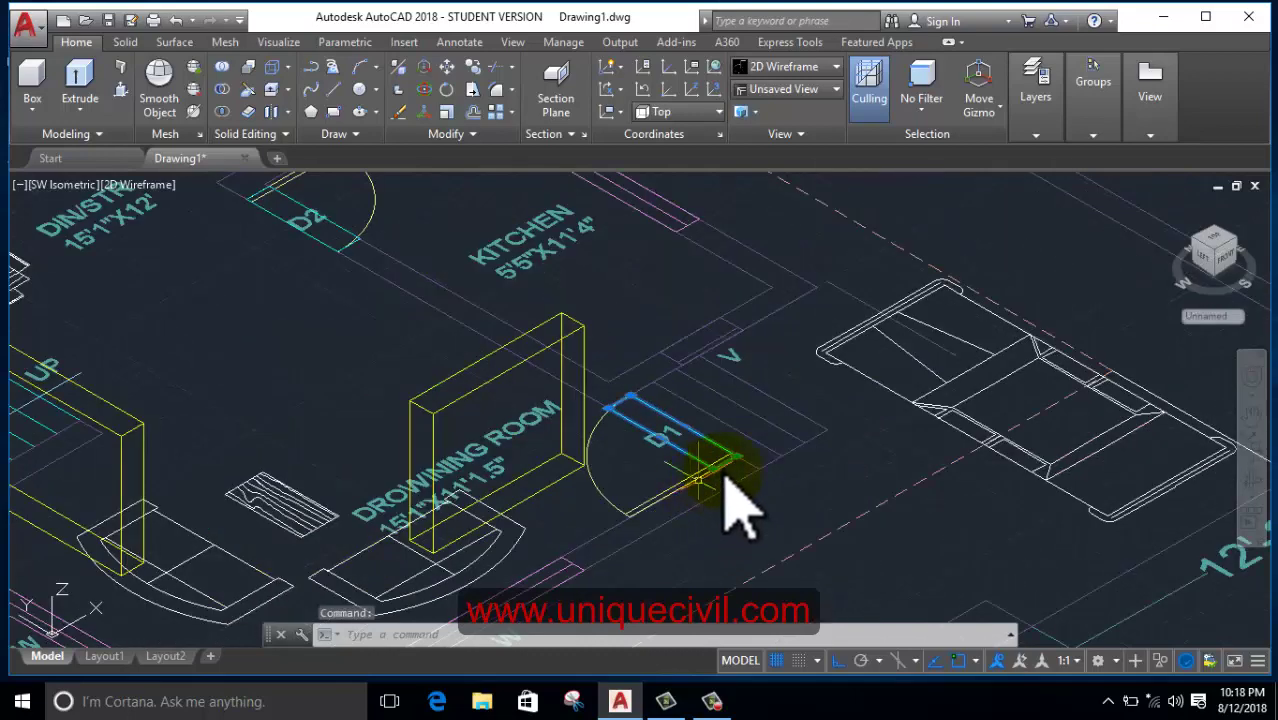
pyautogui.scroll(2, 655, 460)
pyautogui.scroll(-2, 551, 399)
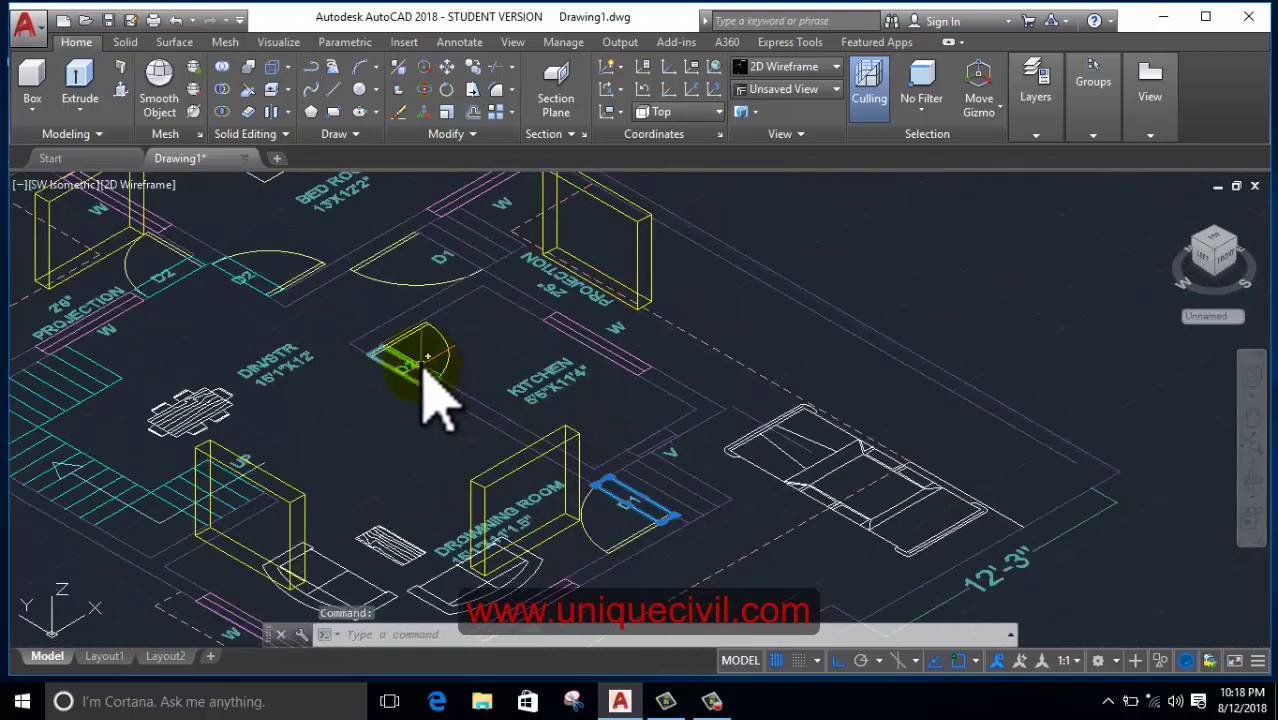
pyautogui.click(1045, 117)
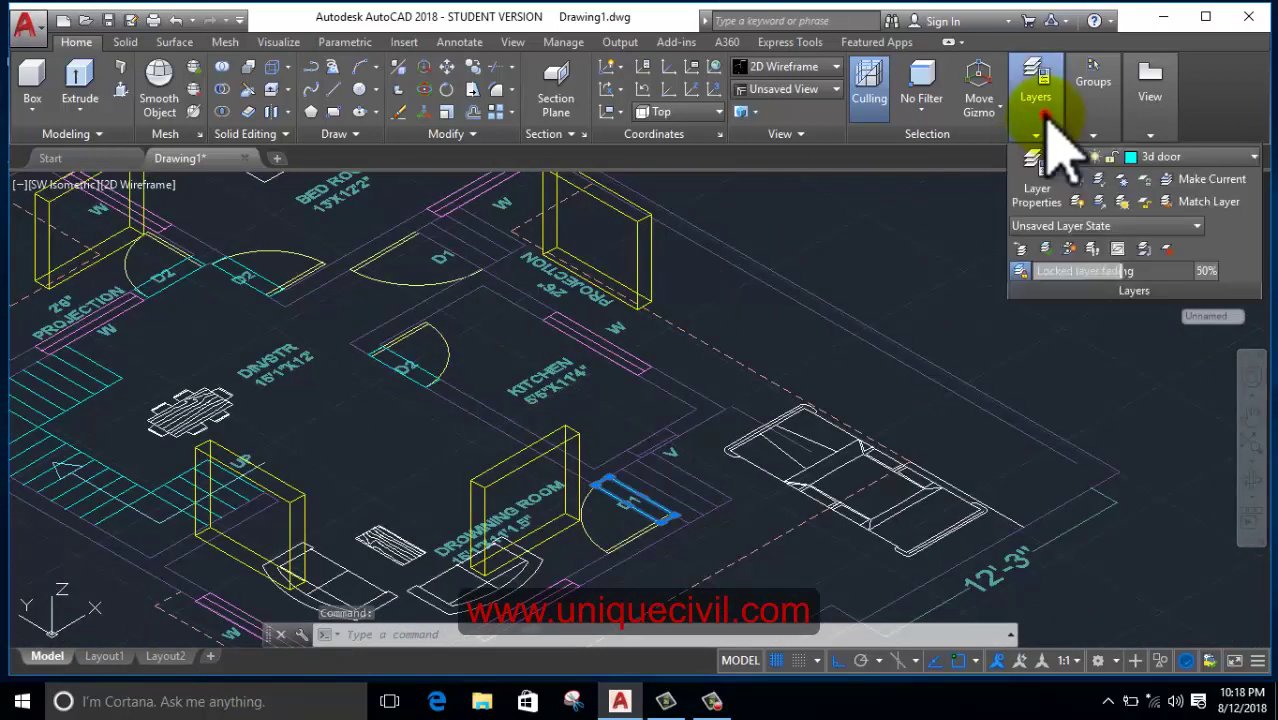
pyautogui.click(1190, 158)
pyautogui.click(1190, 202)
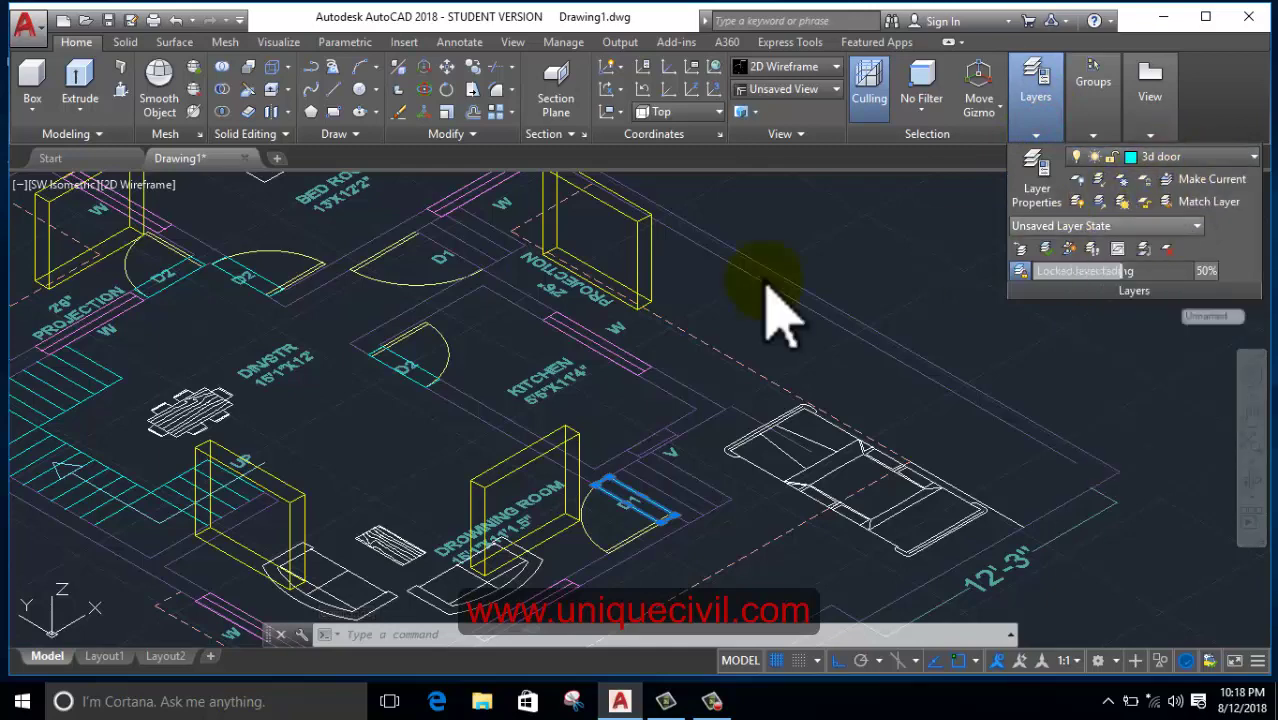
# - Pan to the bedroom and add the D2 door outline to the selection
pyautogui.scroll(3, 427, 400)
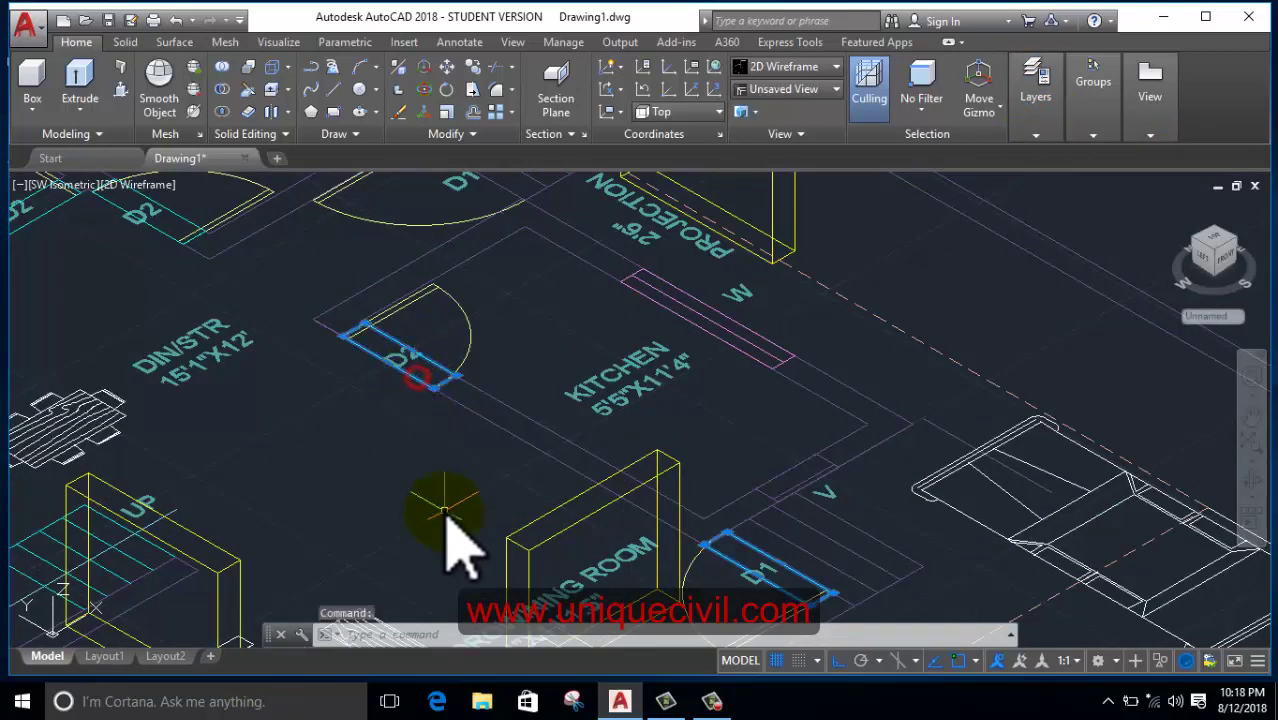
pyautogui.moveTo(442, 542); pyautogui.dragTo(425, 490, button='middle')
pyautogui.click(416, 425)
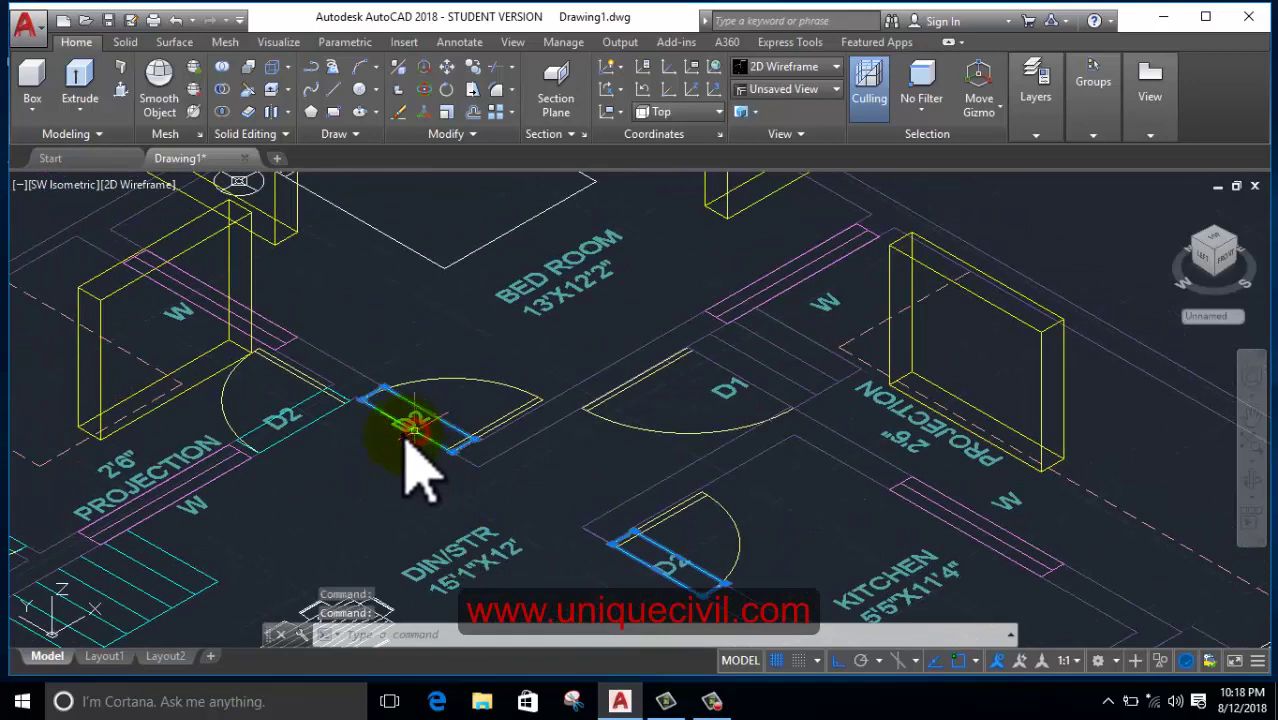
pyautogui.scroll(-3, 505, 470)
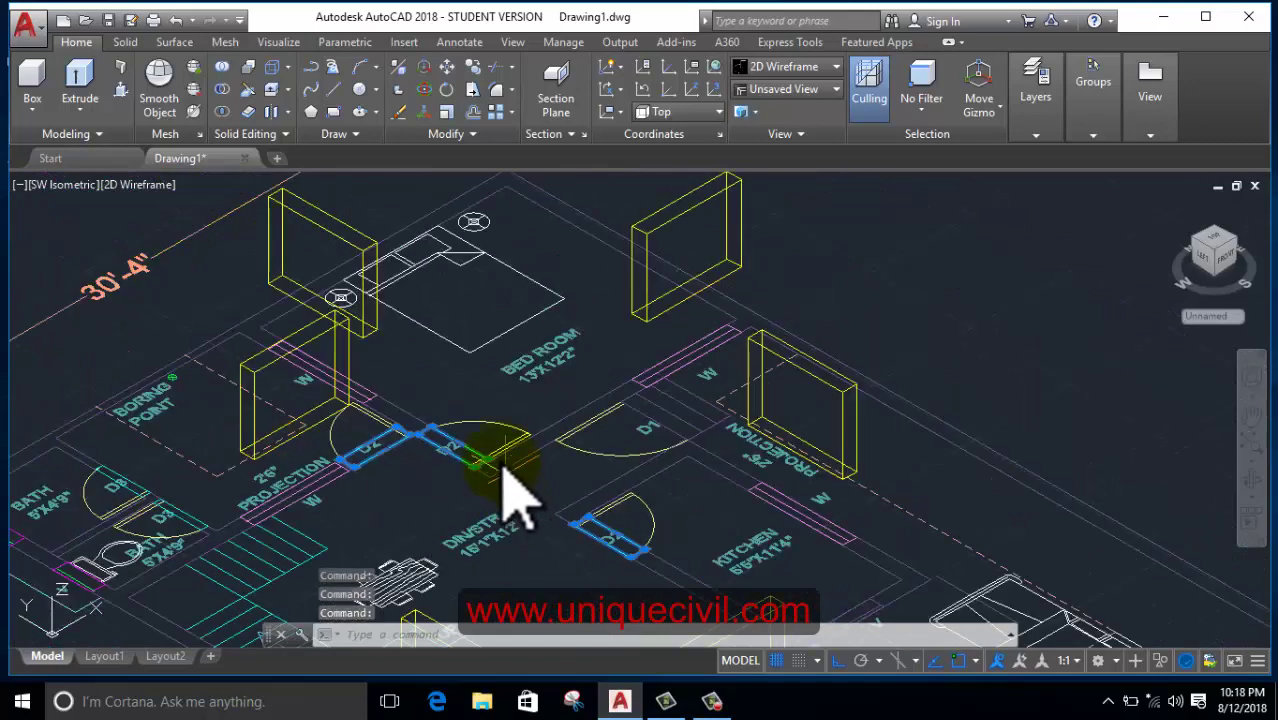
pyautogui.scroll(1, 560, 420)
pyautogui.scroll(-2, 566, 420)
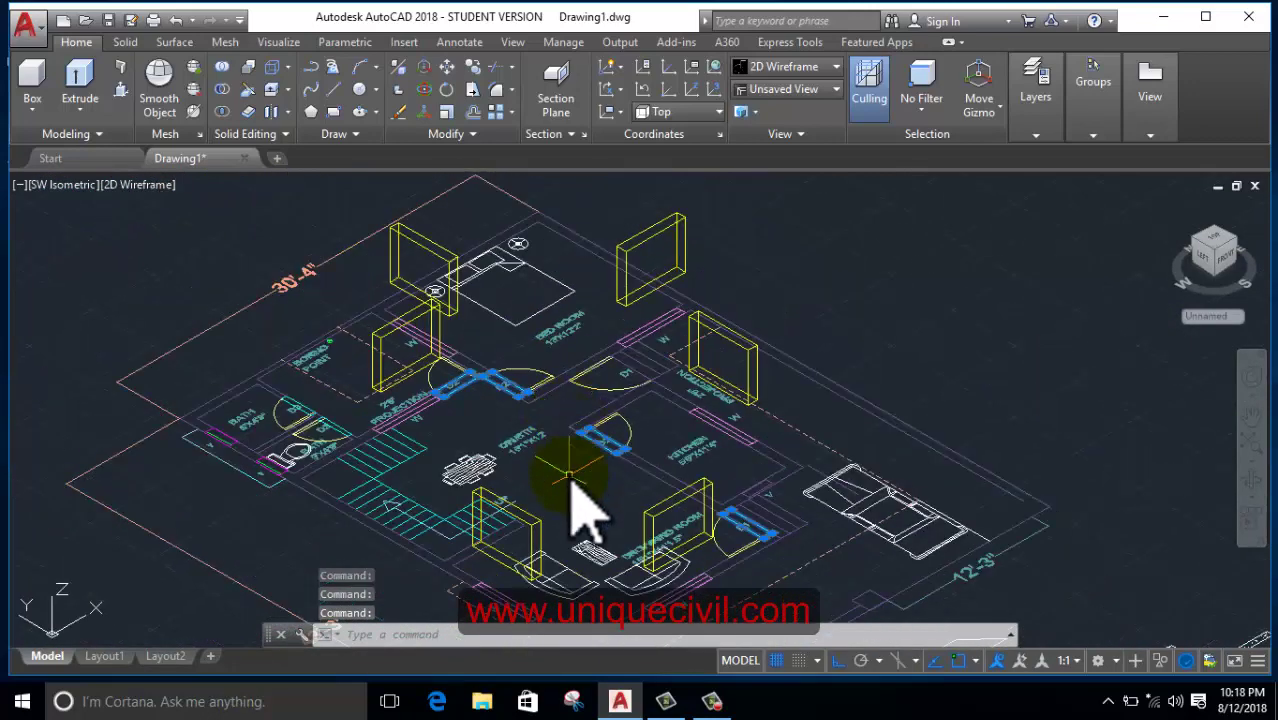
pyautogui.scroll(3, 575, 505)
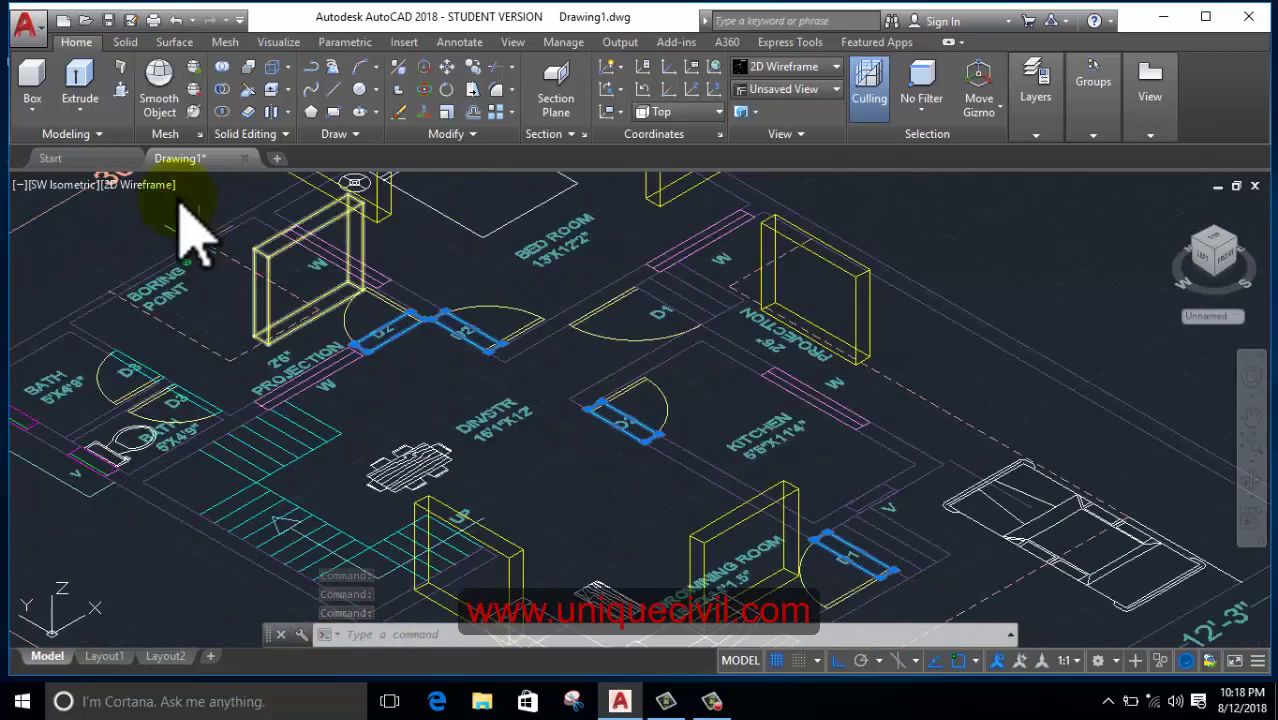
# - Extrude the four selected door outlines to a height of 7'
pyautogui.click(92, 92)
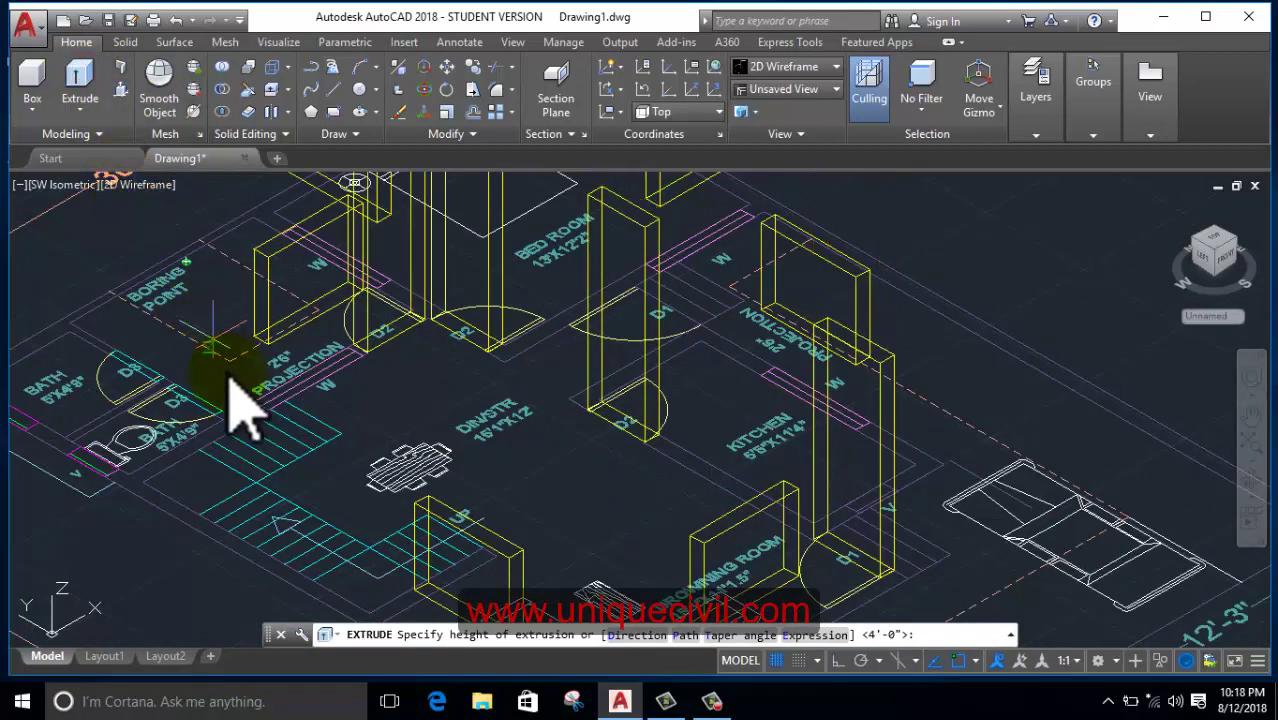
pyautogui.scroll(2, 262, 515)
pyautogui.write("7'")
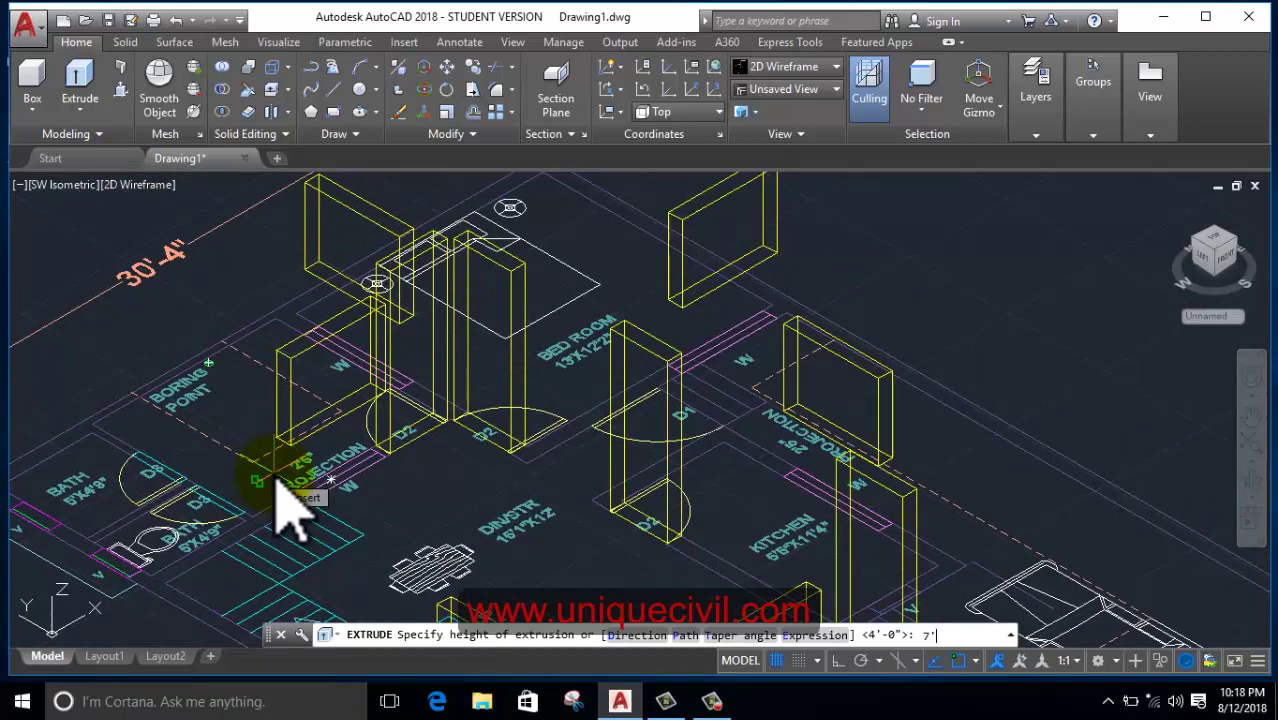
pyautogui.press('Return')
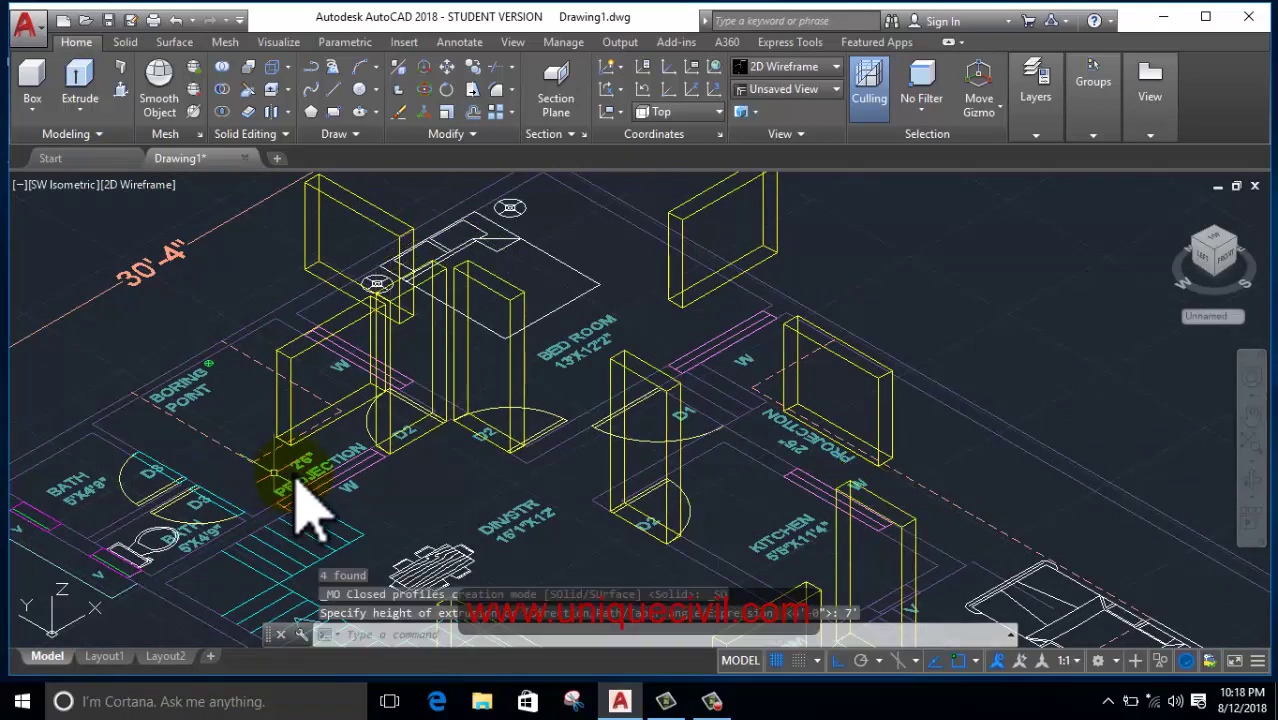
pyautogui.scroll(-2, 530, 430)
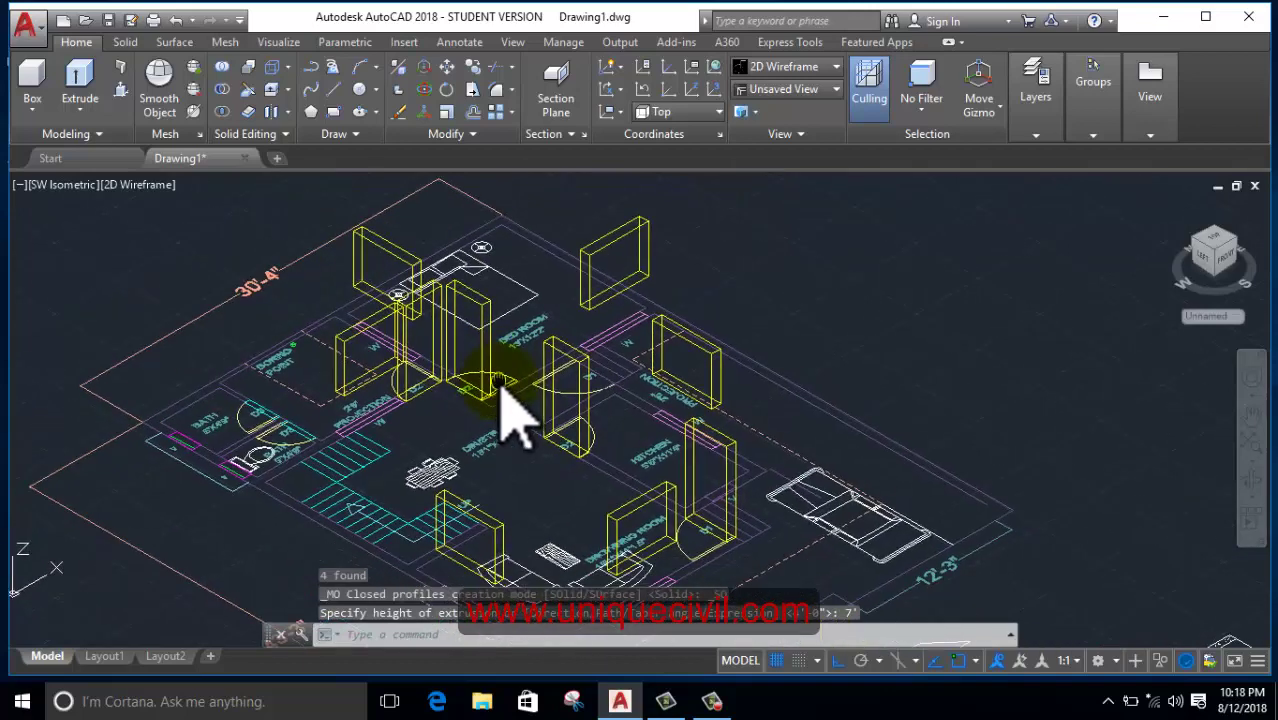
pyautogui.click(1045, 100)
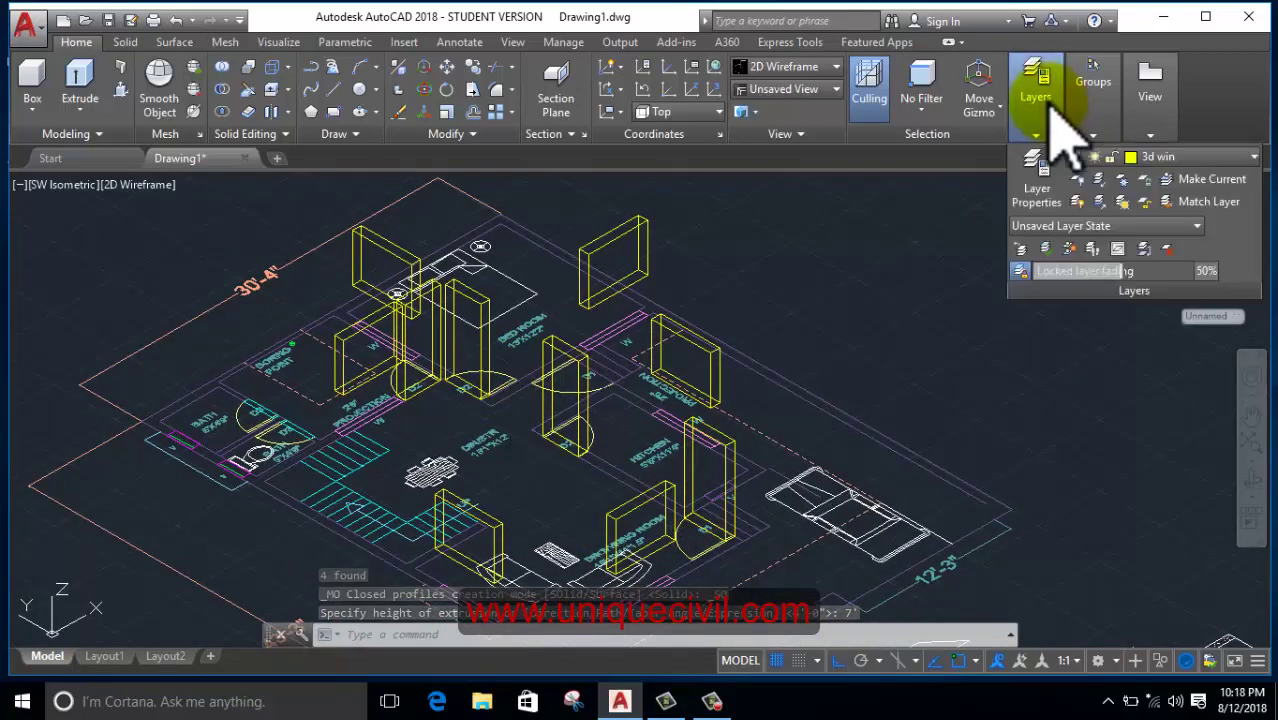
# - Review the layer list, keeping 3d win current, and select the door solids
pyautogui.click(1180, 160)
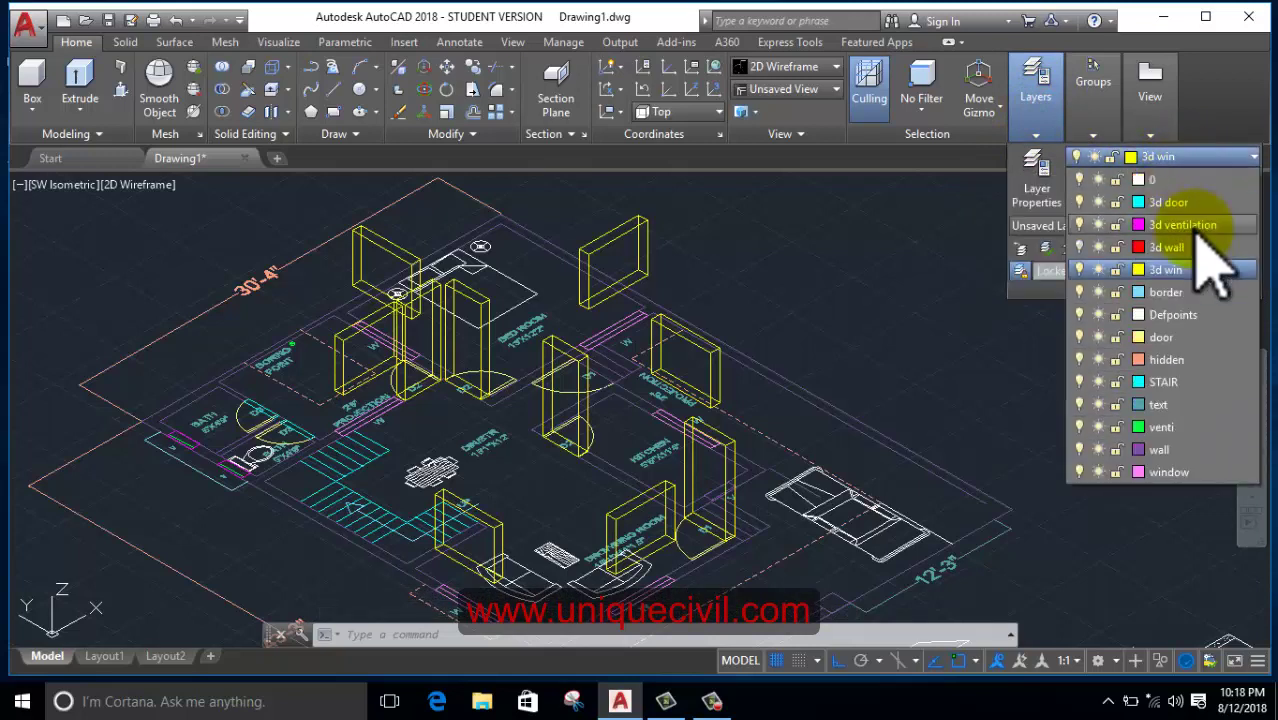
pyautogui.click(866, 300)
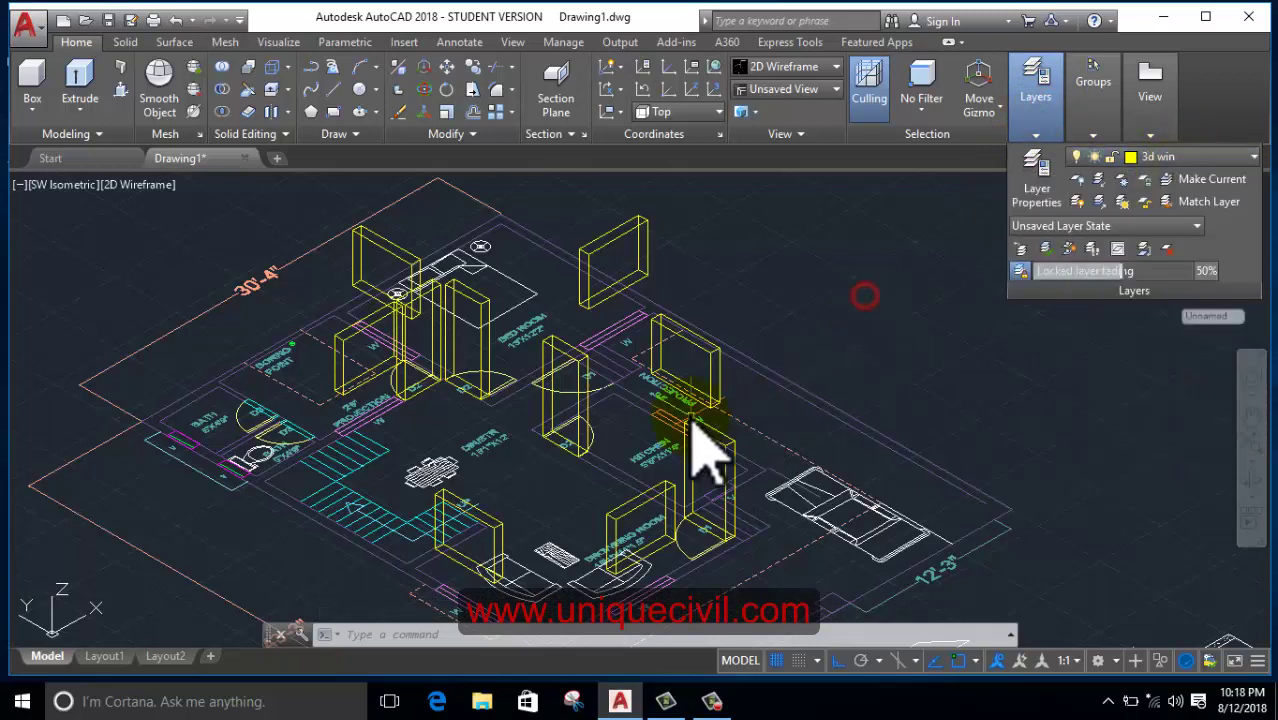
pyautogui.scroll(3, 730, 480)
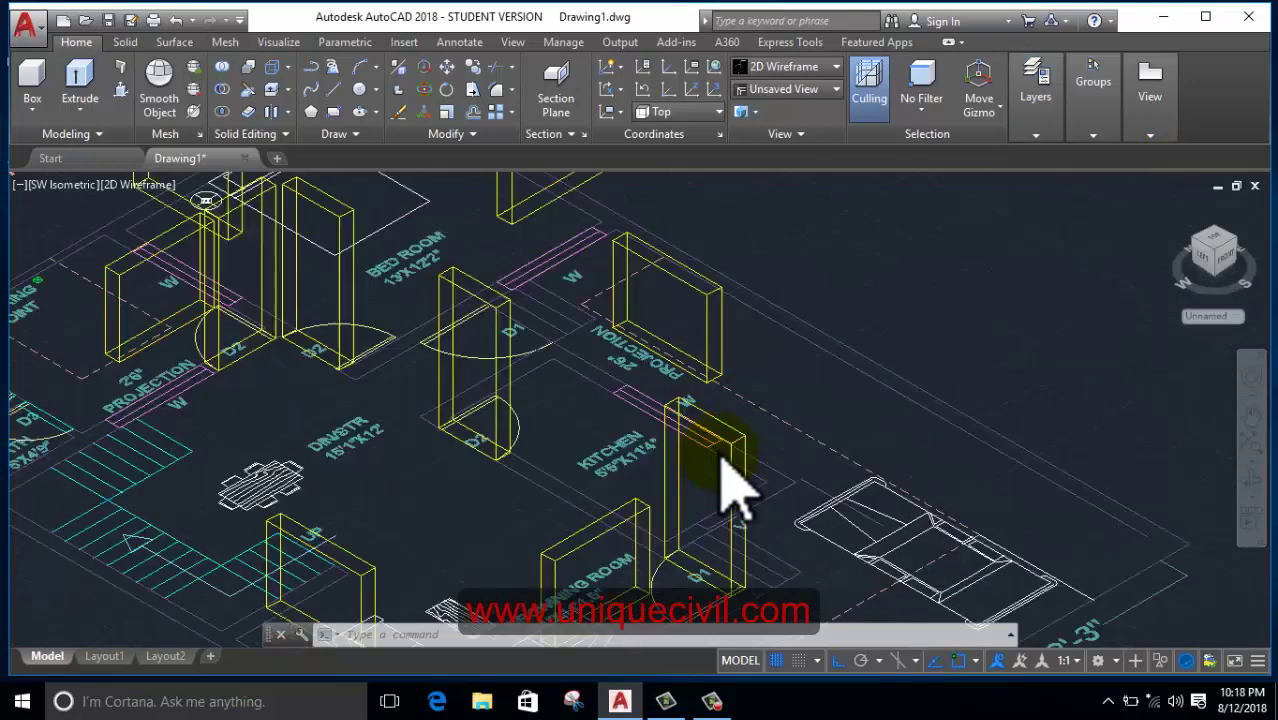
pyautogui.scroll(3, 730, 480)
pyautogui.scroll(-3, 822, 410)
pyautogui.scroll(-3, 827, 414)
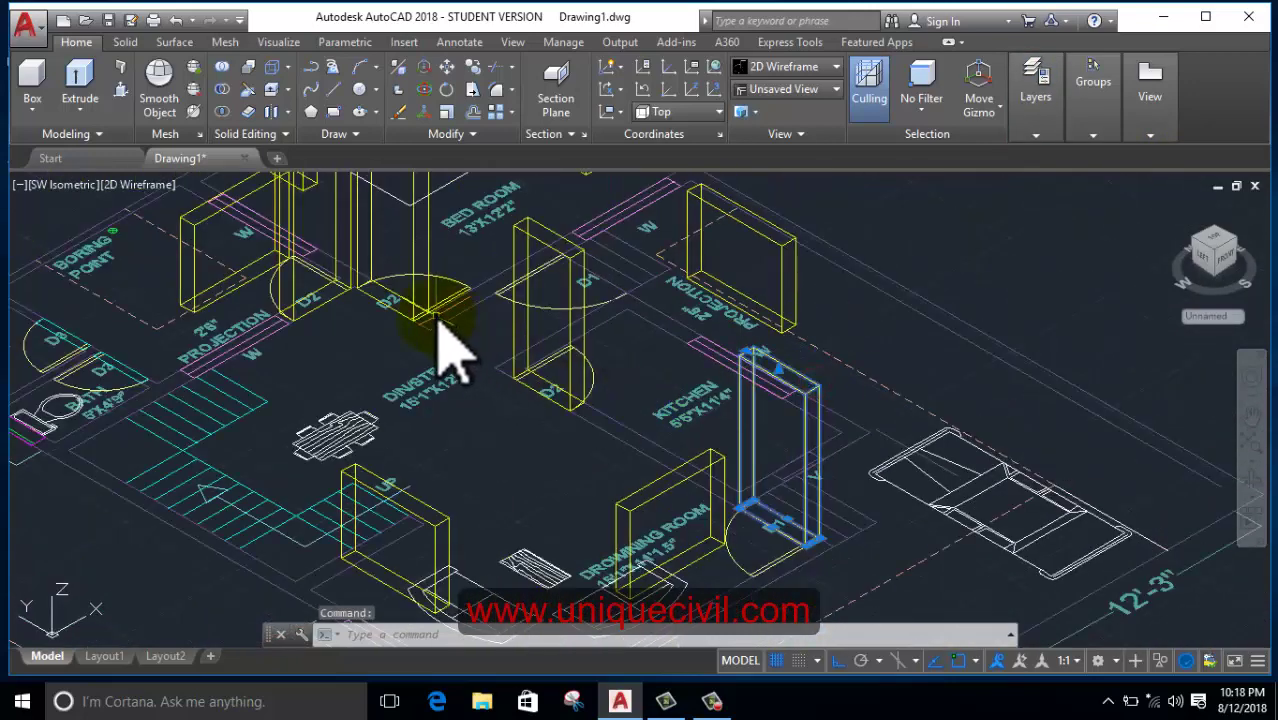
pyautogui.scroll(2, 650, 536)
pyautogui.click(663, 490)
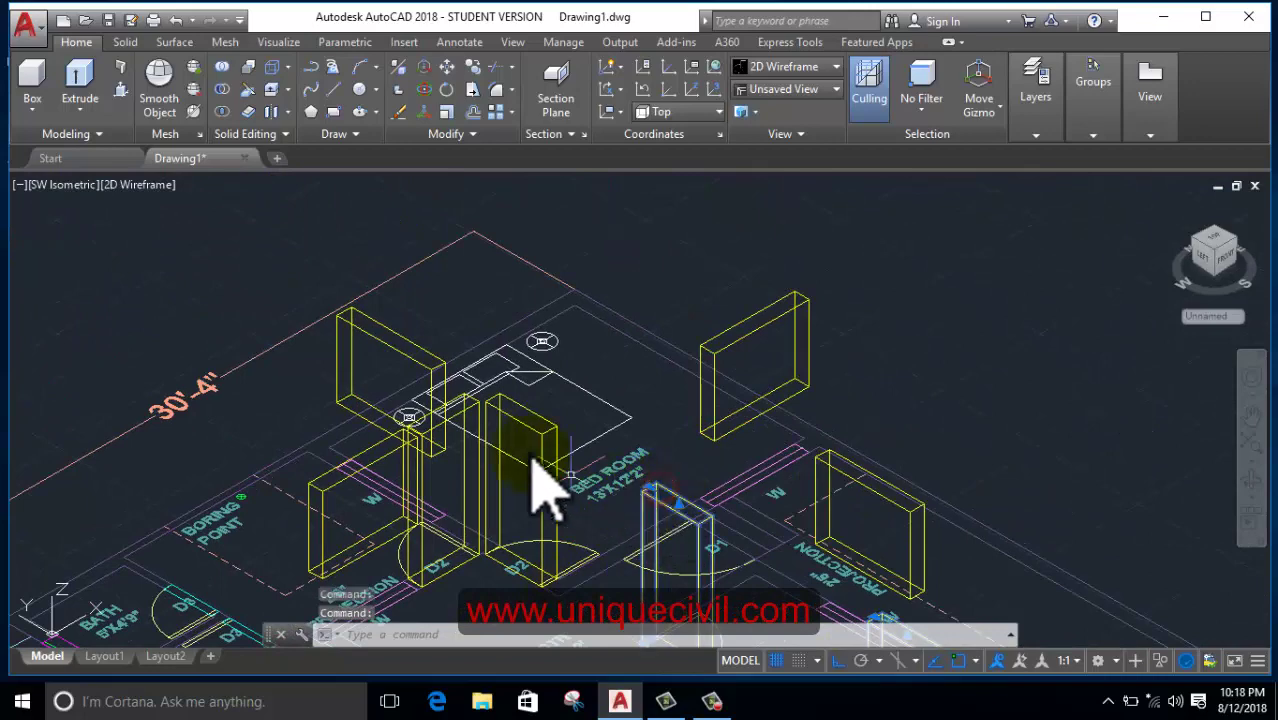
pyautogui.click(528, 430)
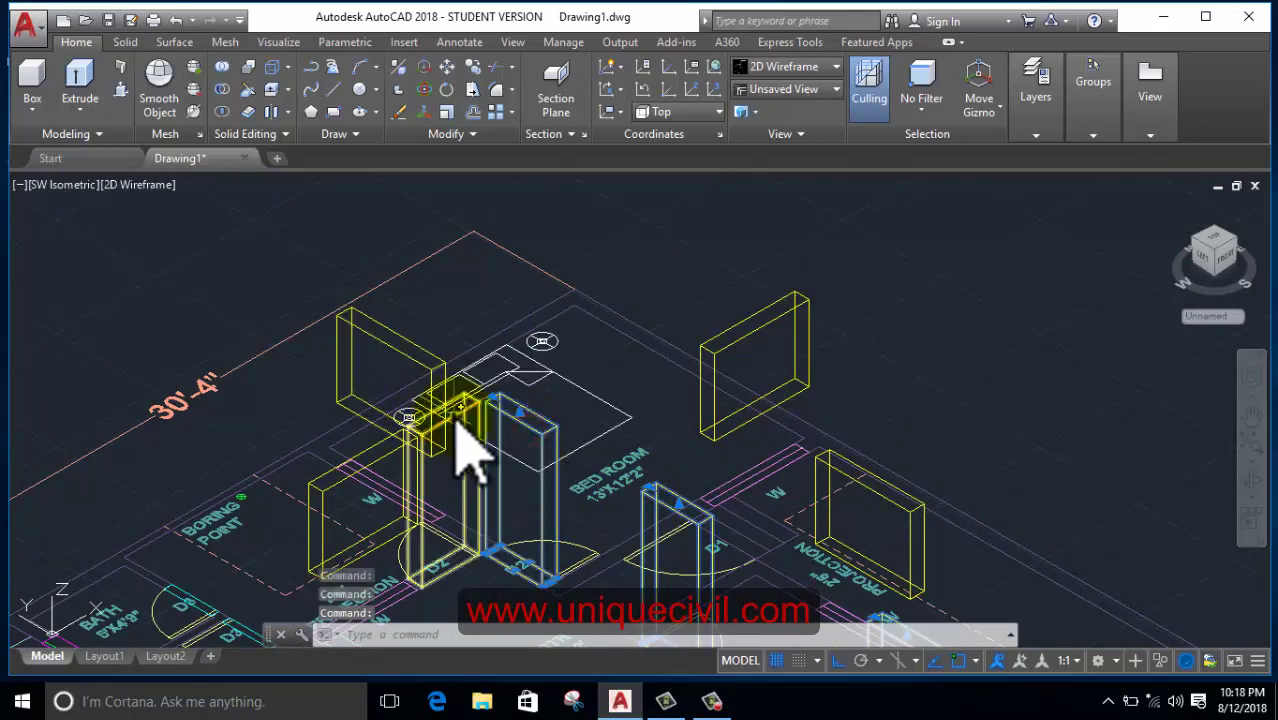
# - Put the selected door solids on the 3d door layer and deselect them
pyautogui.scroll(4, 456, 425)
pyautogui.scroll(-3, 490, 445)
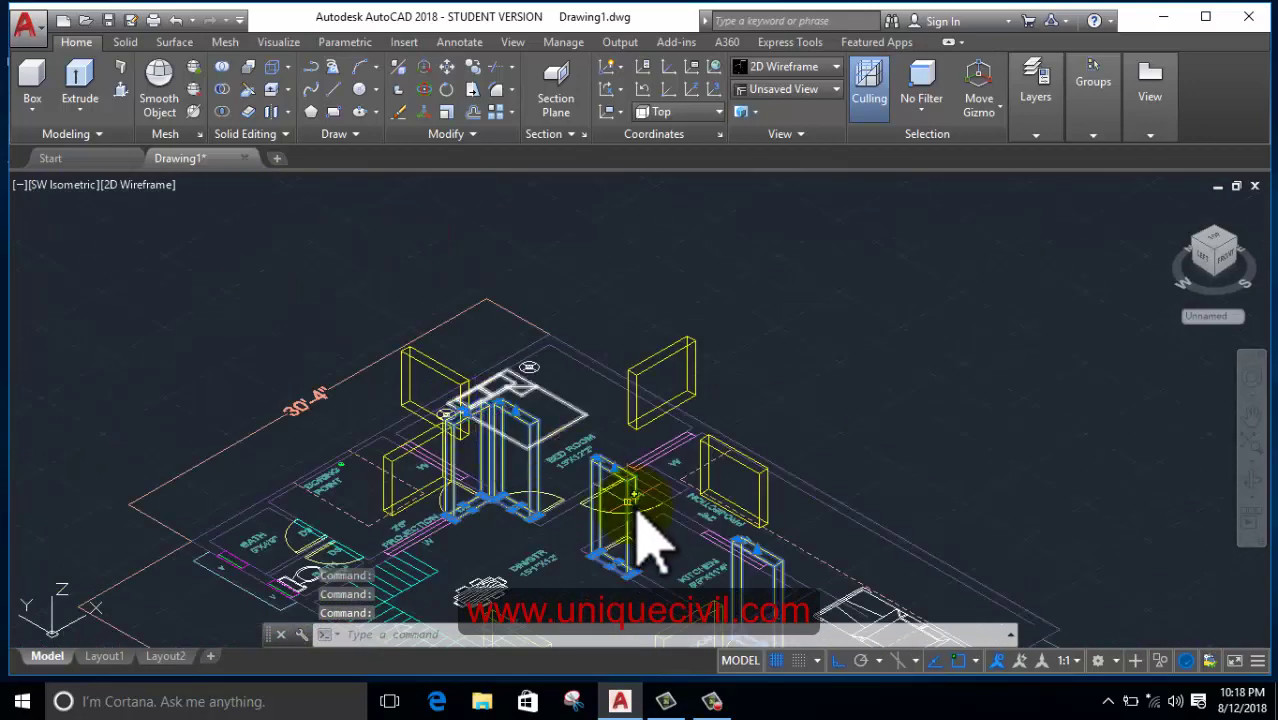
pyautogui.scroll(-2, 522, 370)
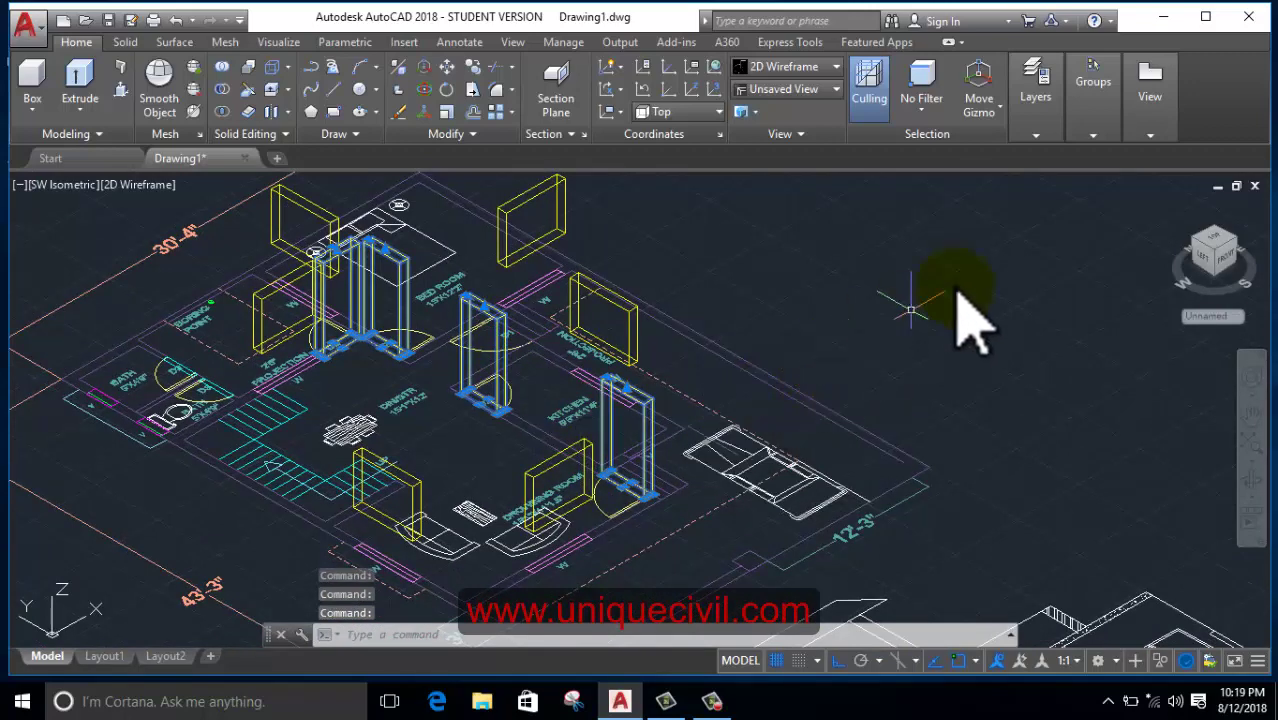
pyautogui.moveTo(1035, 95)
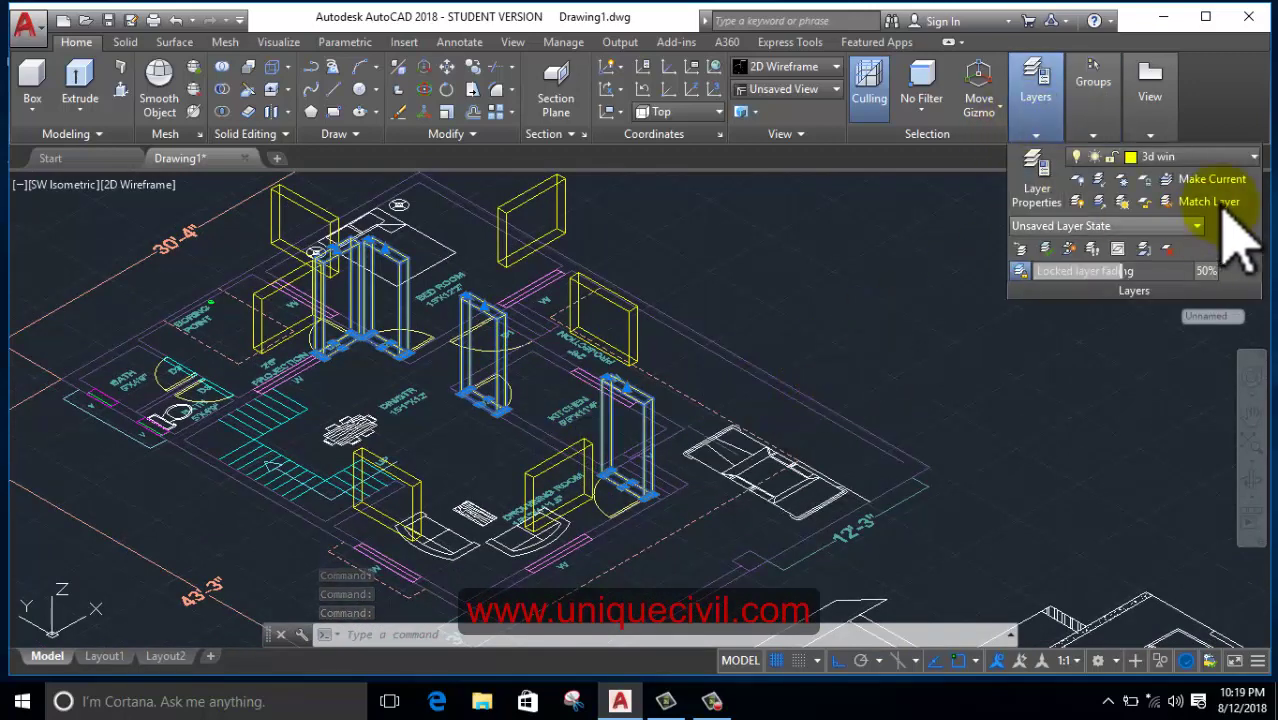
pyautogui.click(1215, 157)
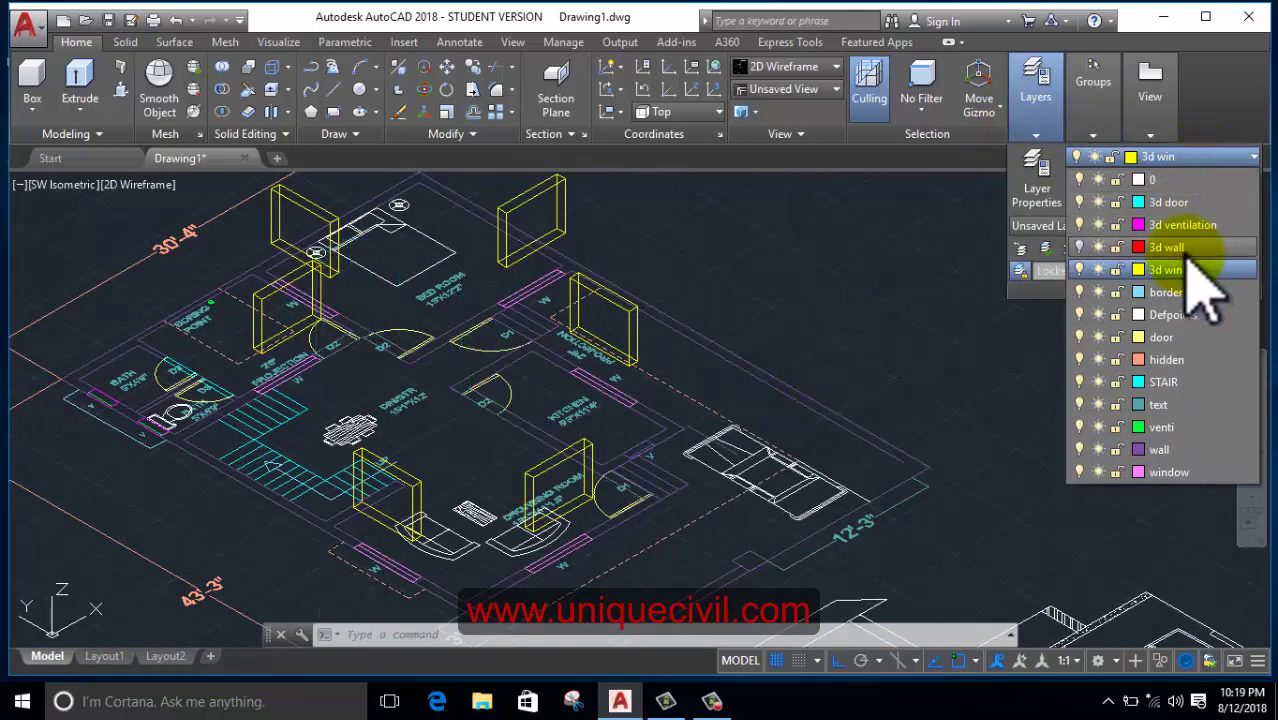
pyautogui.click(1192, 205)
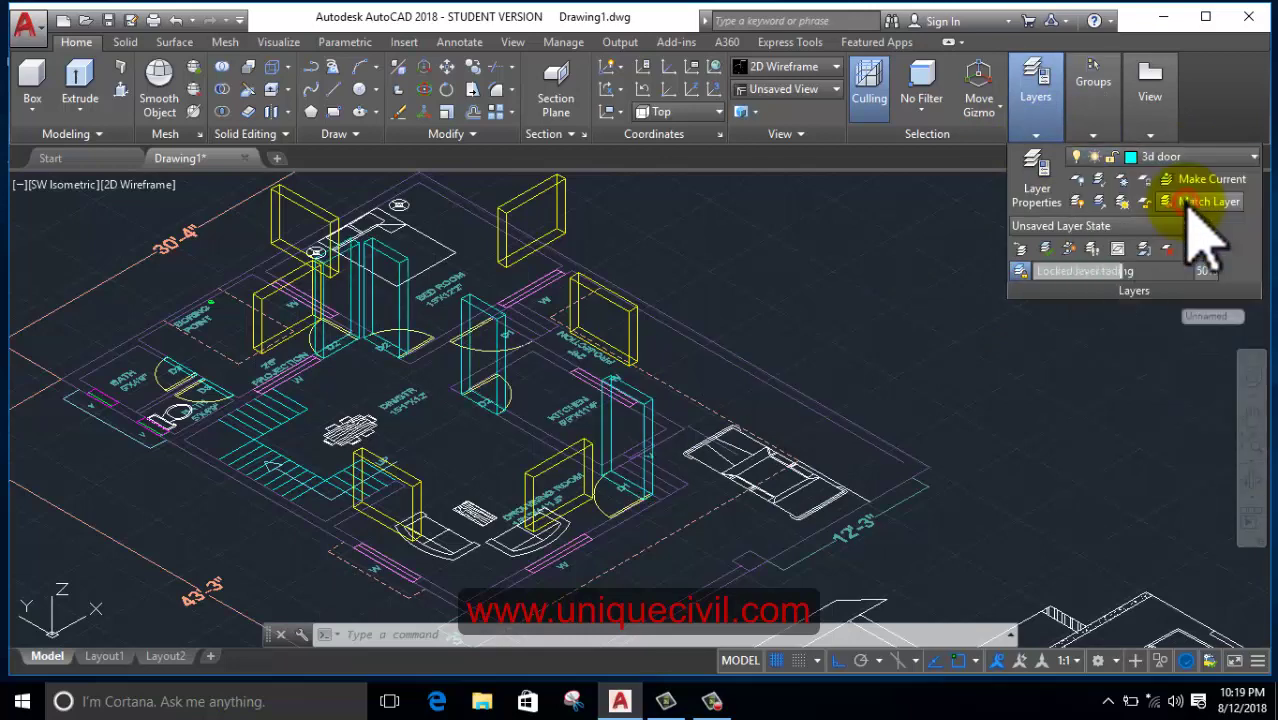
pyautogui.press('Escape')
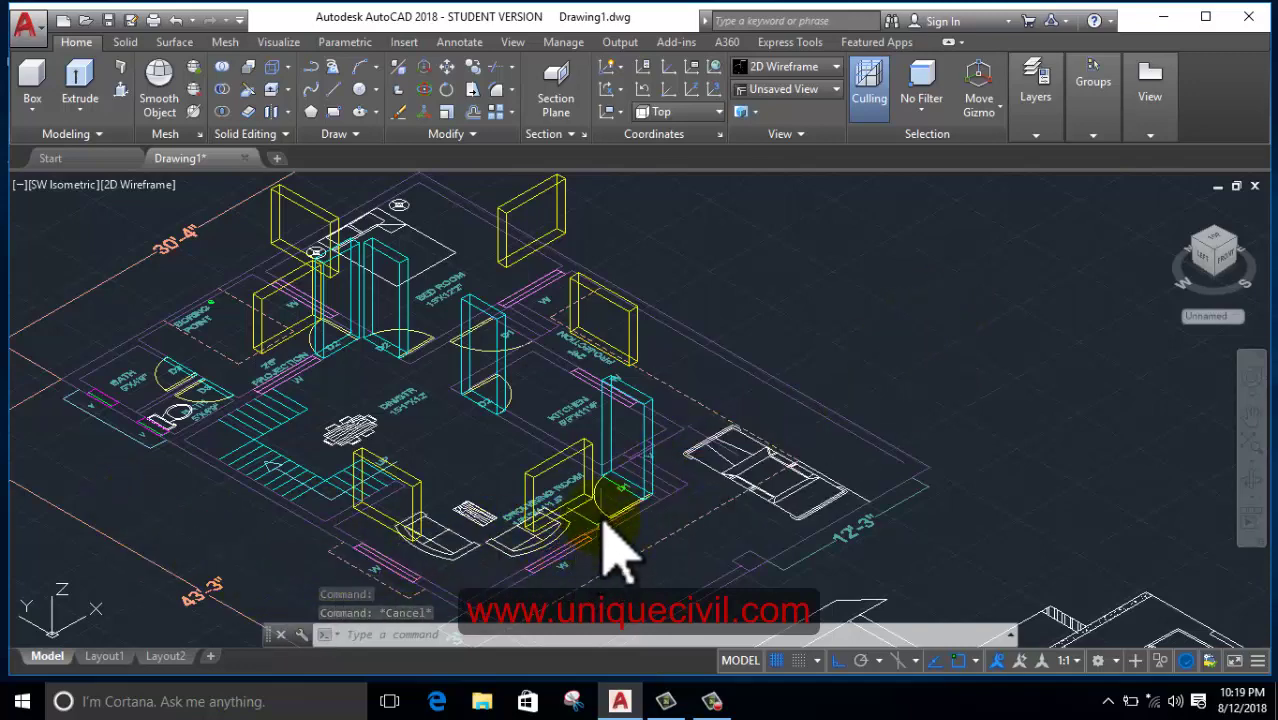
# - Orbit to a near top-down view and make 3d ventilation the current layer
pyautogui.scroll(1, 135, 440)
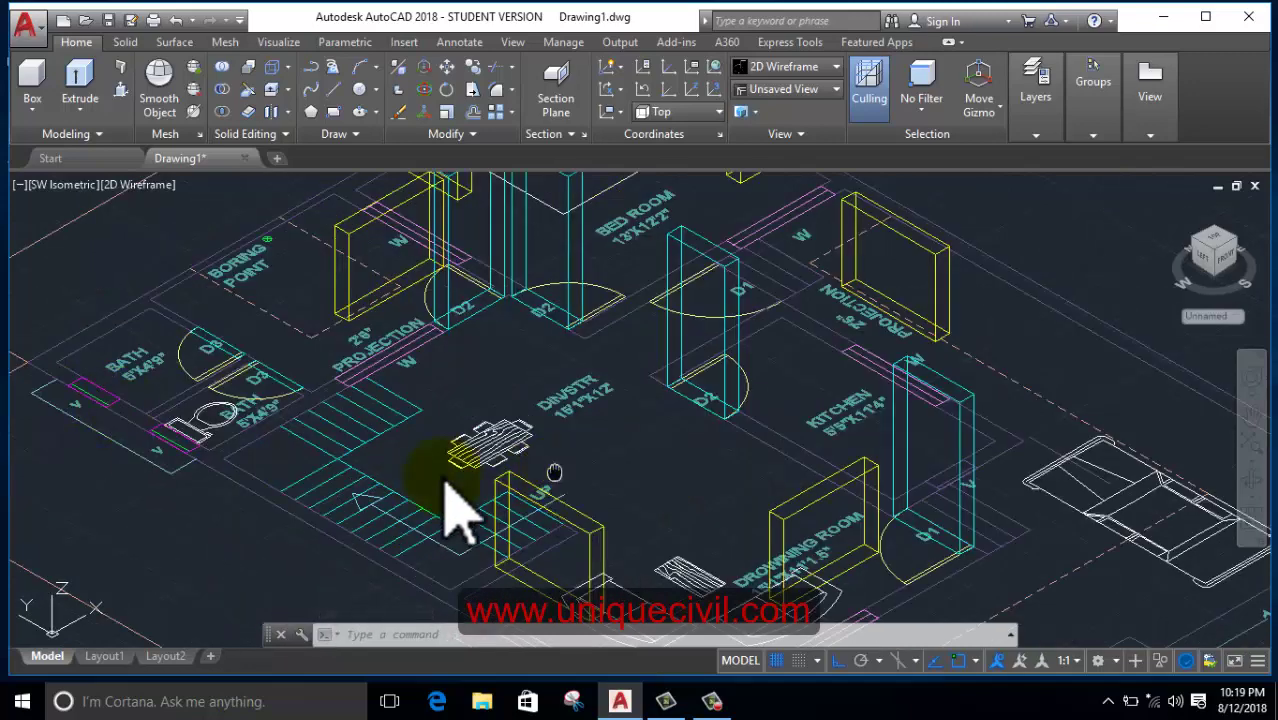
pyautogui.scroll(2, 405, 510)
pyautogui.scroll(3, 643, 470)
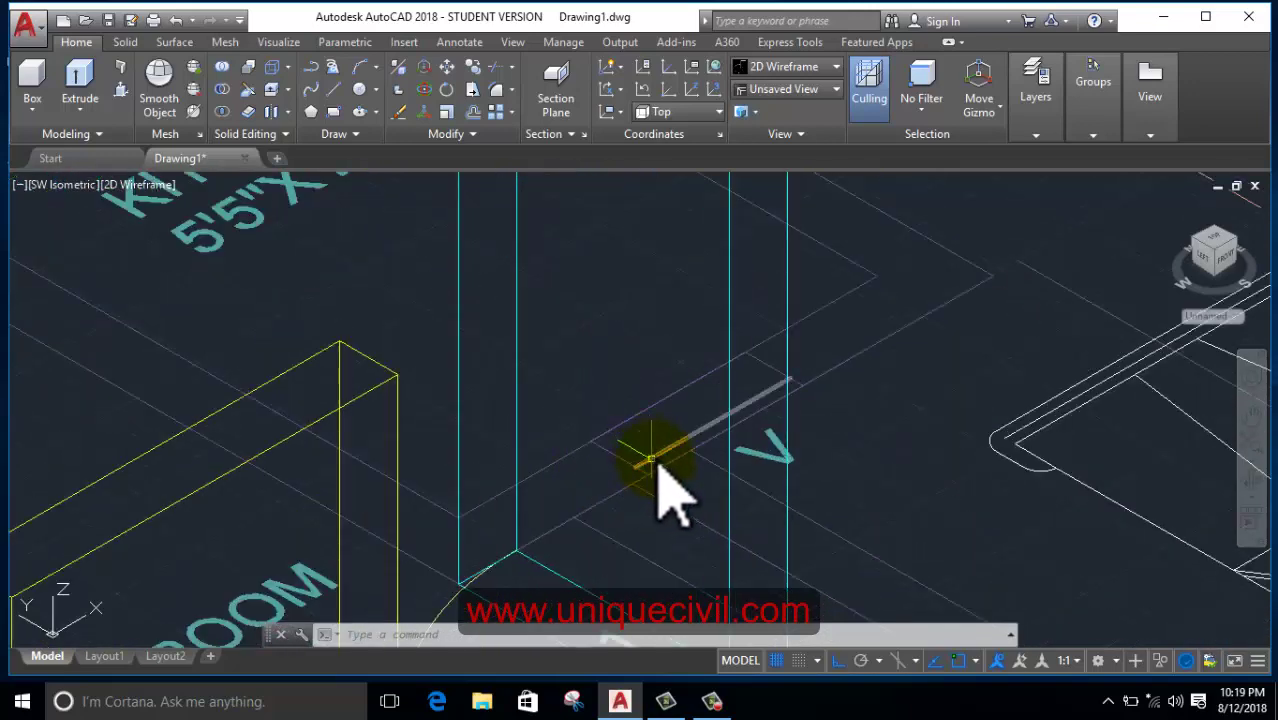
pyautogui.keyDown('shift'); pyautogui.moveTo(663, 458); pyautogui.dragTo(695, 349, button='middle'); pyautogui.keyUp('shift')
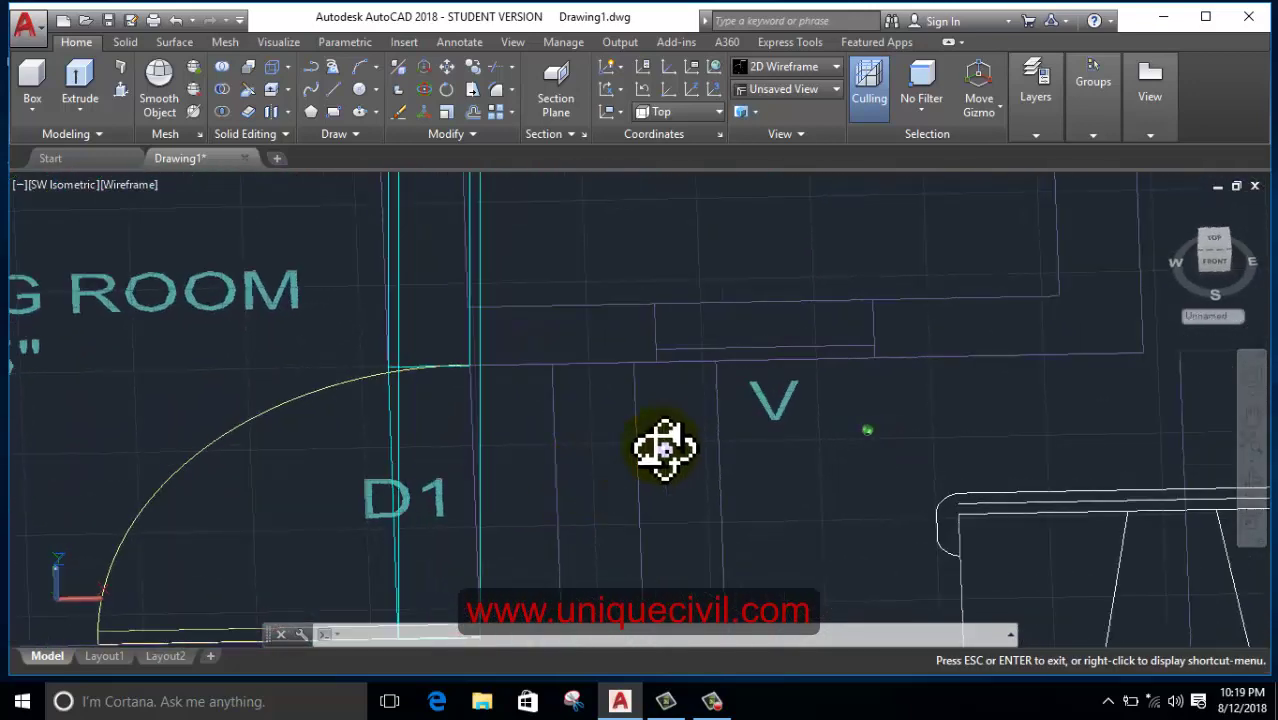
pyautogui.moveTo(1036, 96)
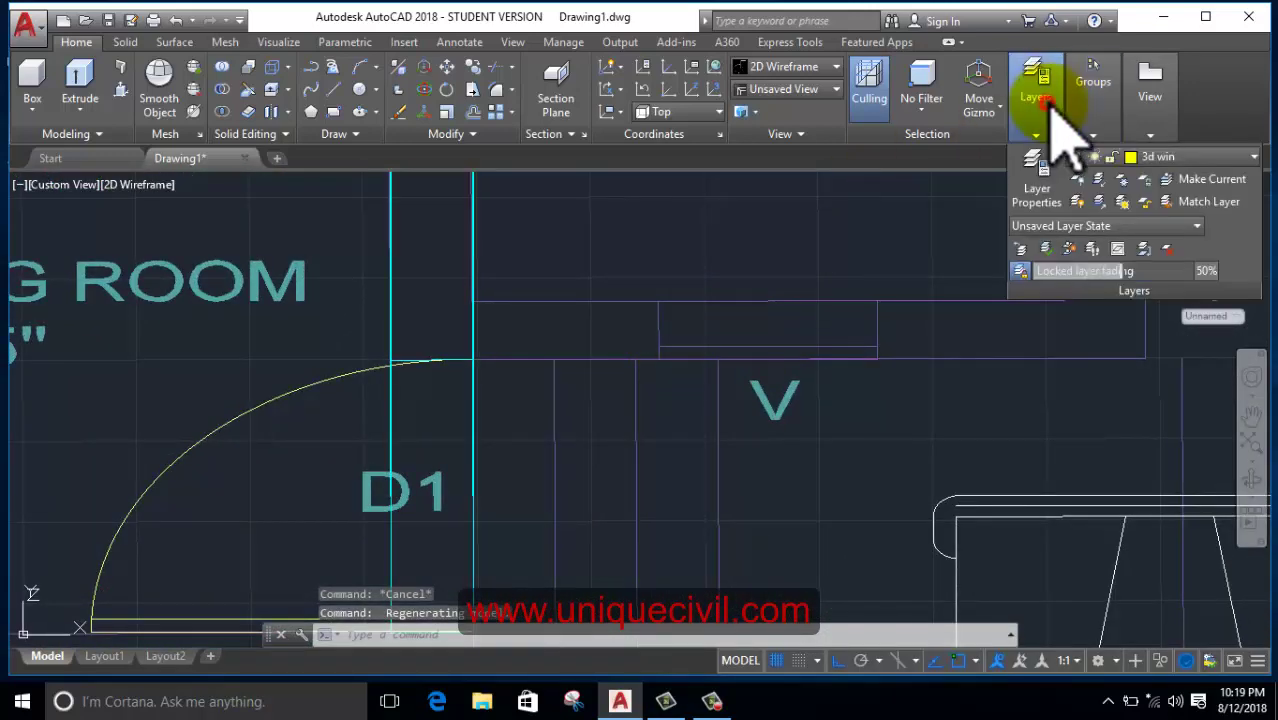
pyautogui.click(1185, 158)
pyautogui.click(1200, 226)
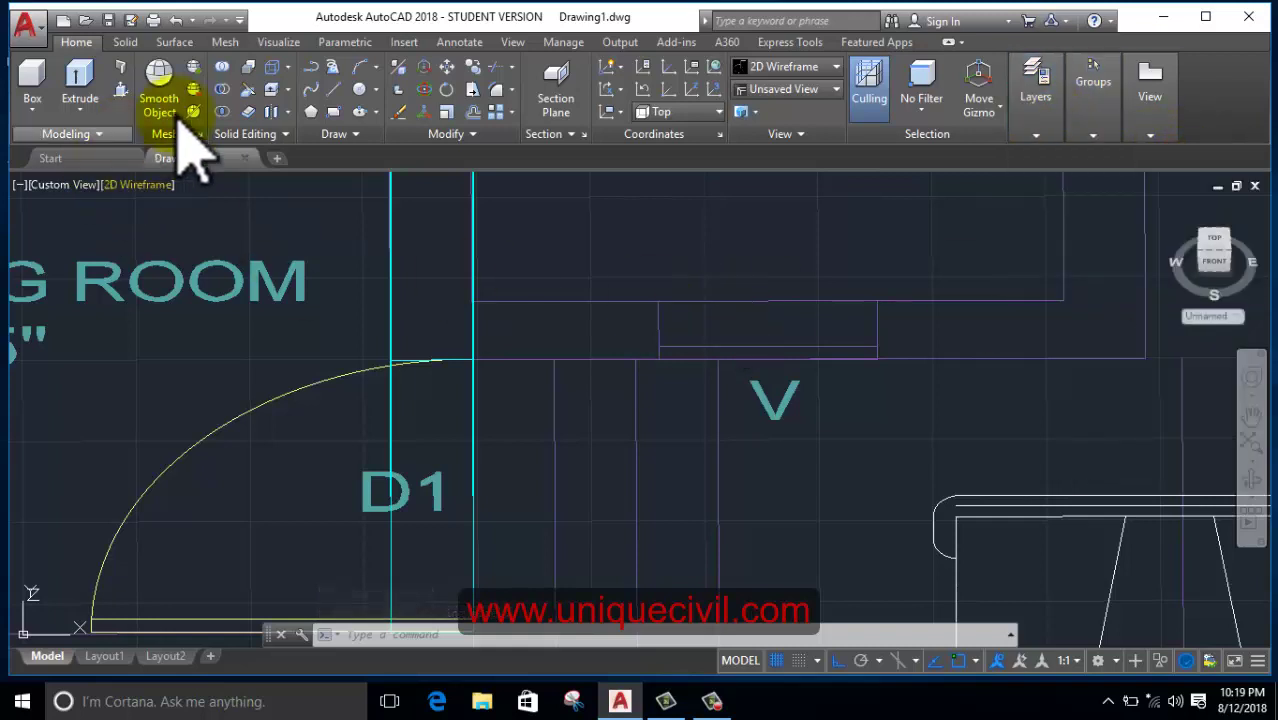
# - Draw a rectangle around the kitchen ventilator opening and confirm its layer
pyautogui.click(336, 111)
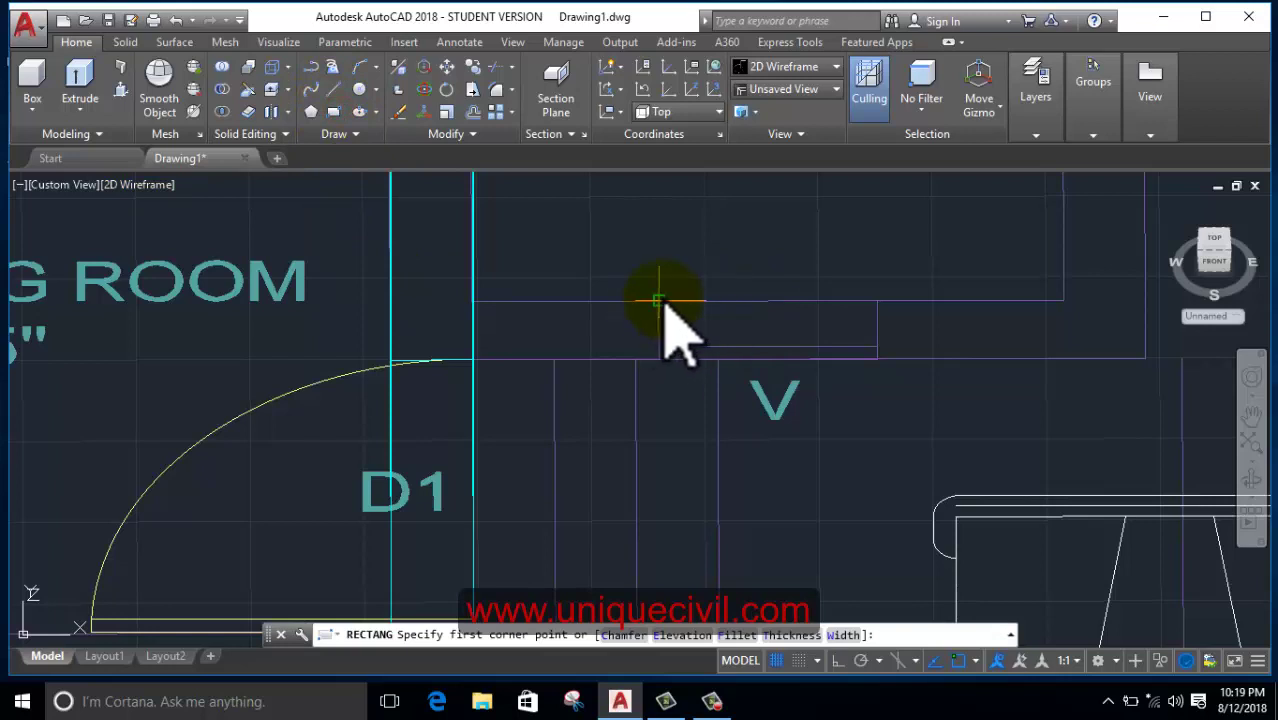
pyautogui.click(658, 300)
pyautogui.scroll(3, 893, 378)
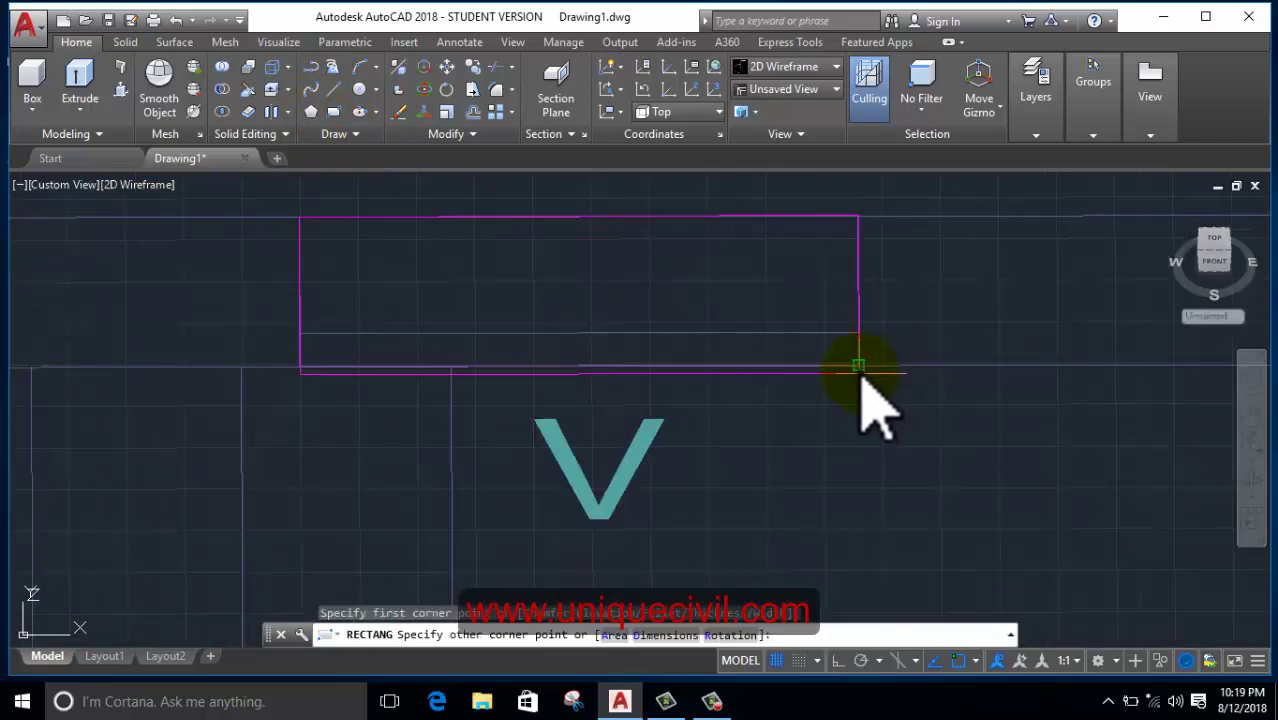
pyautogui.click(858, 366)
pyautogui.scroll(-2, 627, 376)
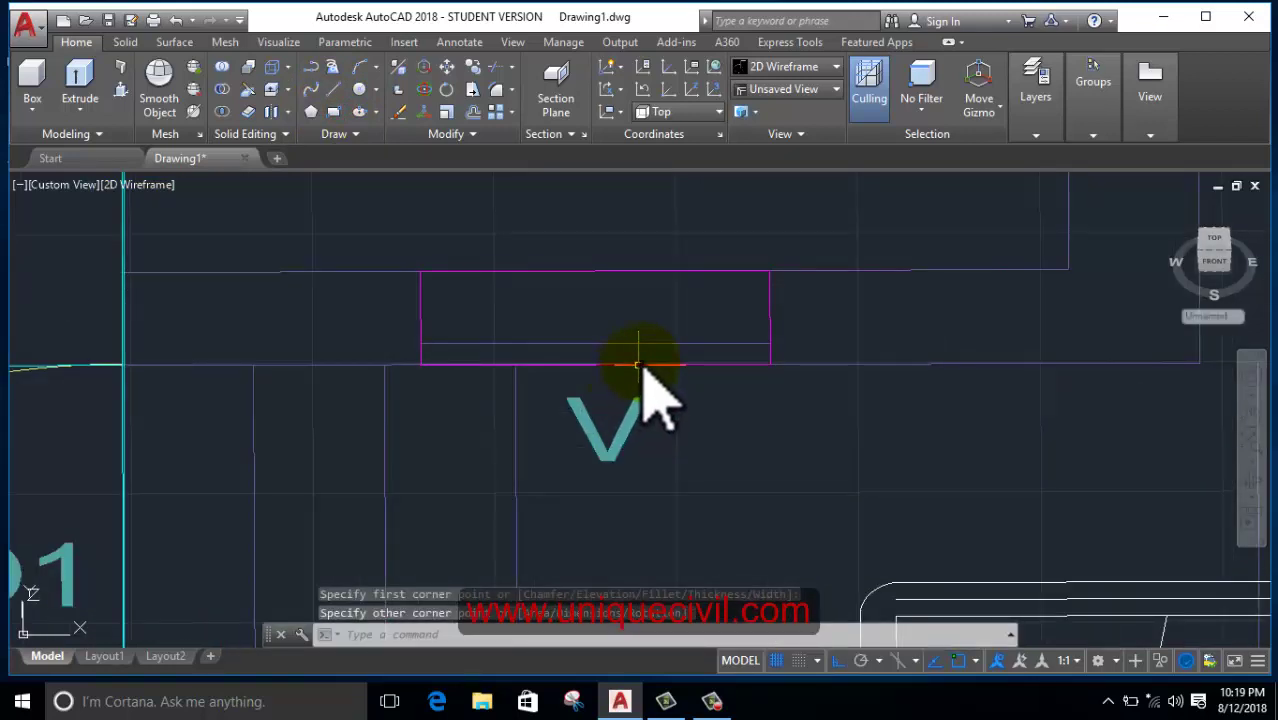
pyautogui.click(644, 365)
pyautogui.scroll(-5, 764, 442)
pyautogui.click(1036, 98)
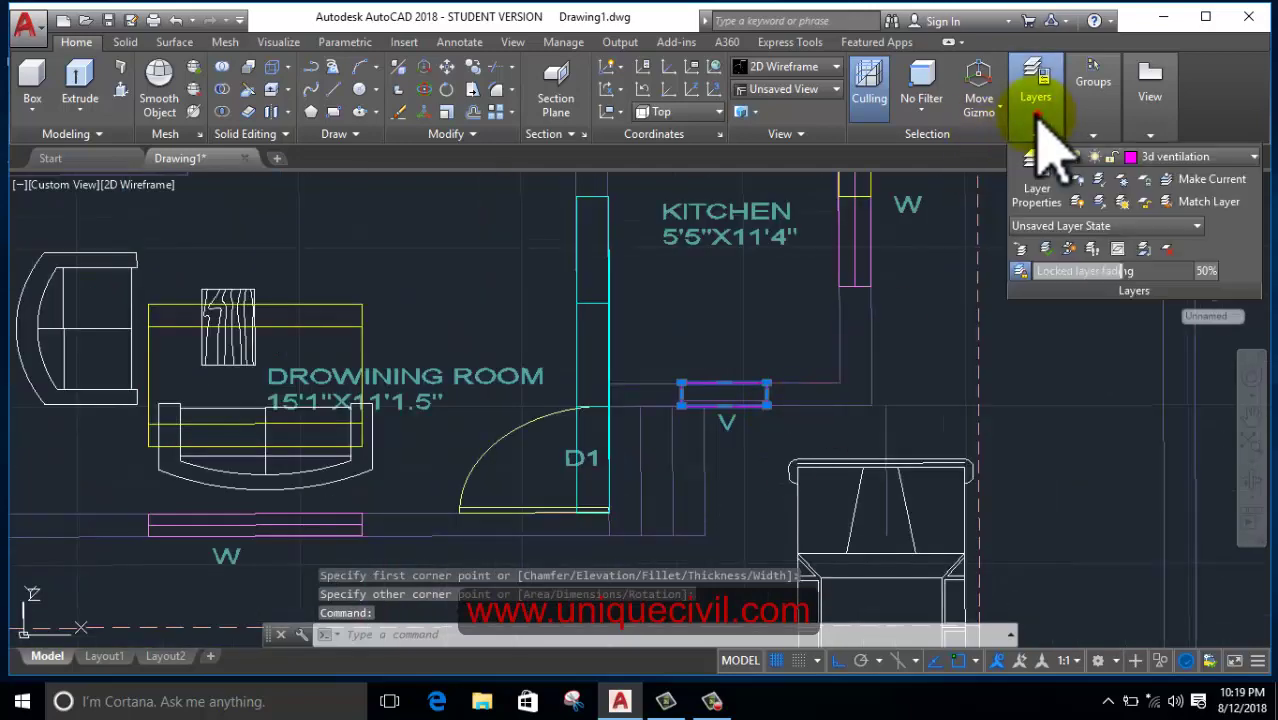
# - Pan and zoom to reposition the whole floor plan in the view
pyautogui.scroll(-3, 500, 322)
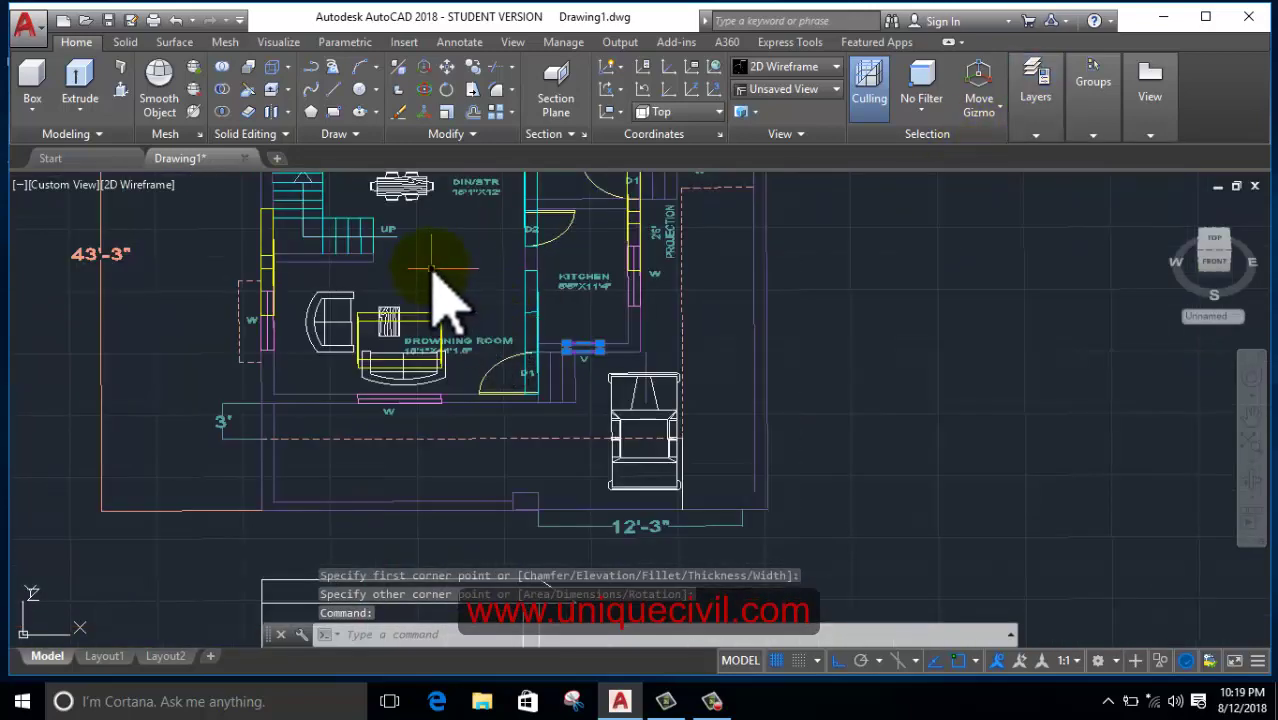
pyautogui.moveTo(432, 268)
pyautogui.mouseDown(button='middle')
pyautogui.moveTo(472, 388)
pyautogui.moveTo(551, 357)
pyautogui.moveTo(543, 388)
pyautogui.mouseUp(button='middle')
pyautogui.scroll(3, 212, 415)
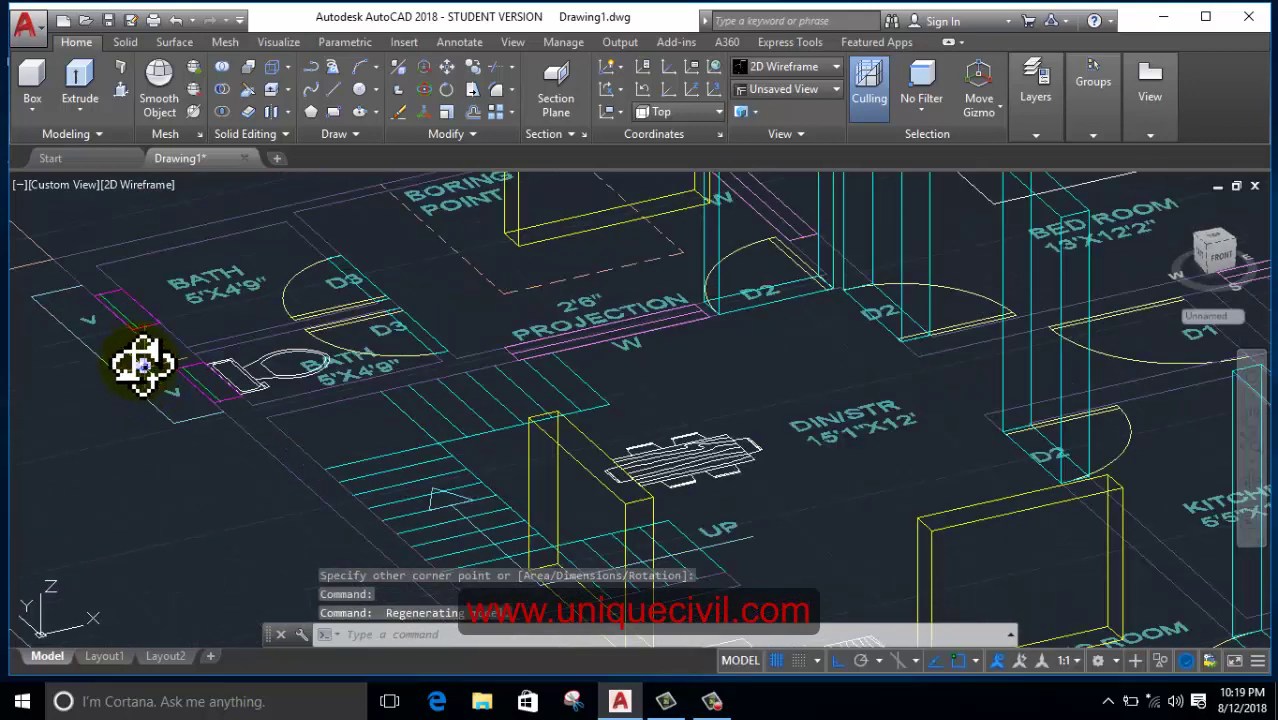
pyautogui.scroll(3, 137, 363)
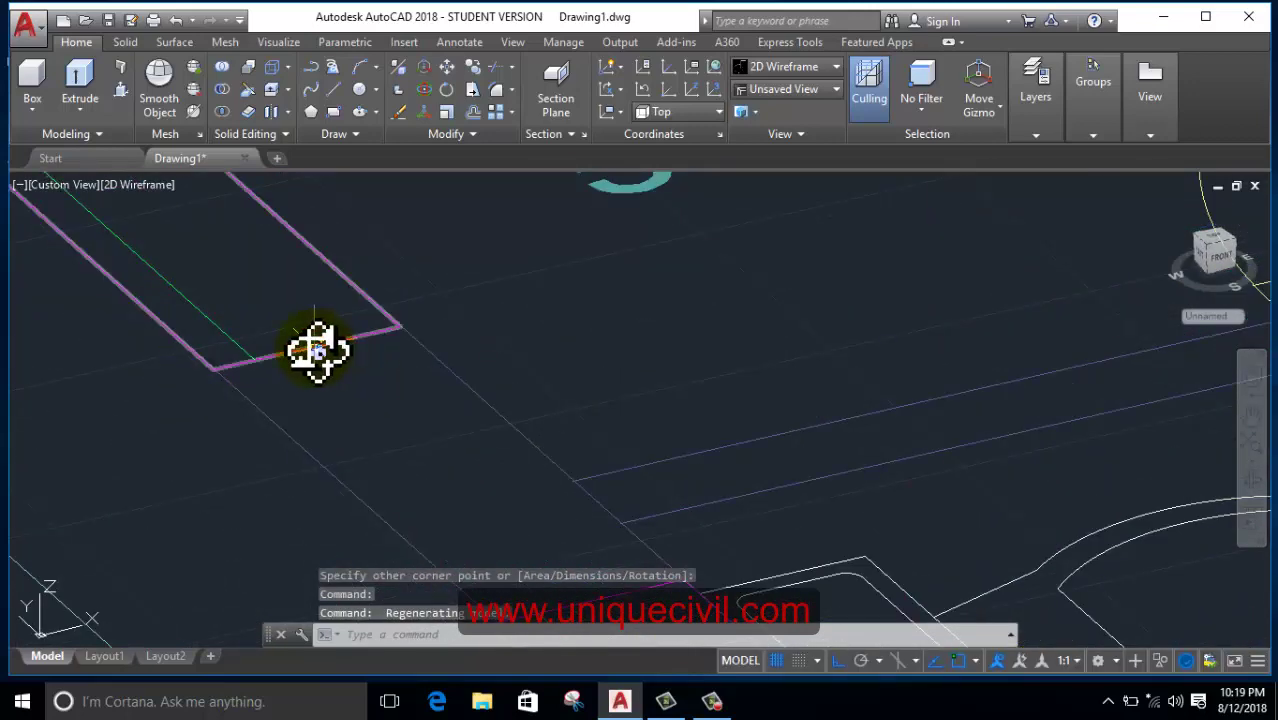
pyautogui.keyDown('shift'); pyautogui.moveTo(318, 350); pyautogui.dragTo(556, 533, button='middle'); pyautogui.keyUp('shift')
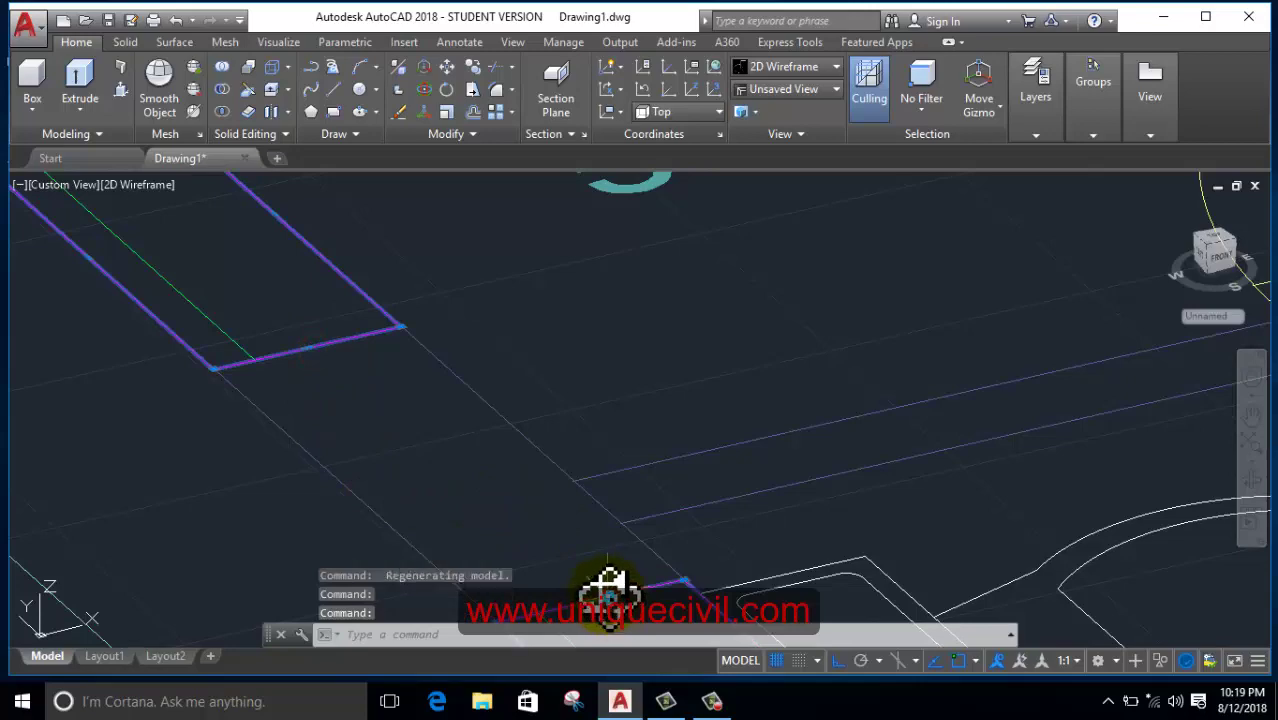
pyautogui.scroll(-3, 542, 442)
pyautogui.scroll(-2, 542, 448)
pyautogui.scroll(-2, 508, 428)
pyautogui.scroll(-2, 318, 325)
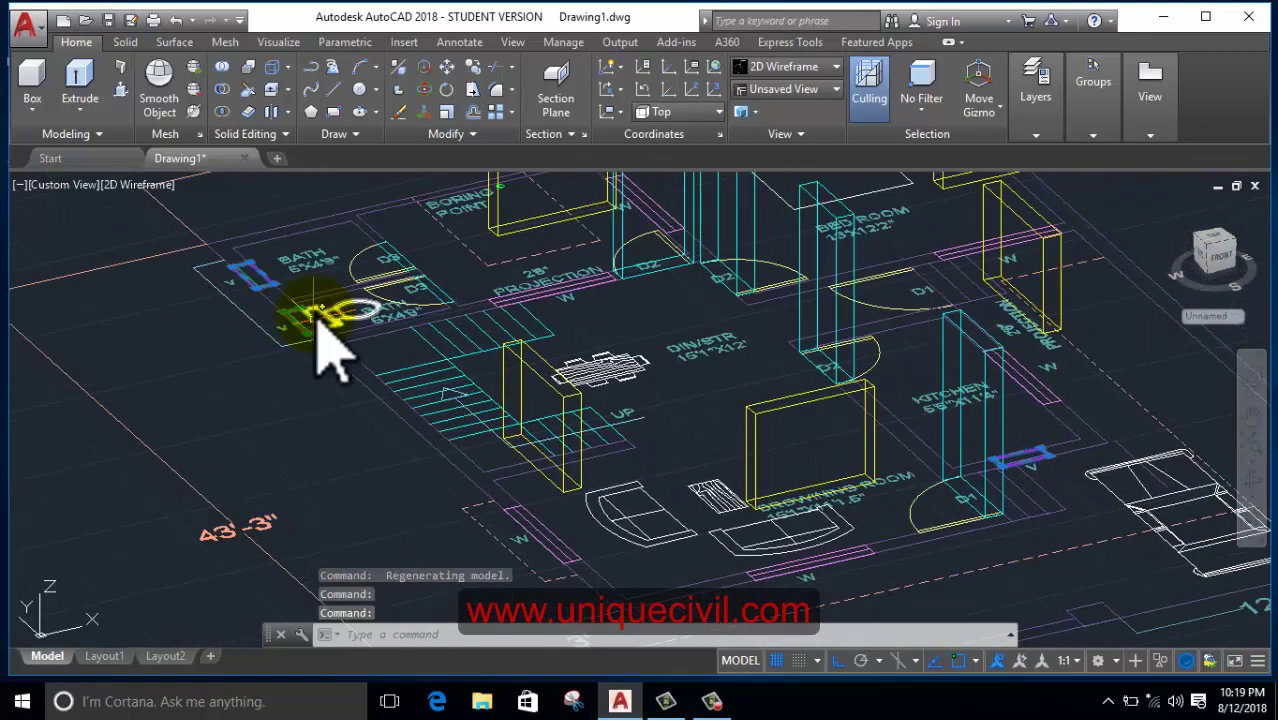
# - Extrude the ventilator rectangles 2', then select both bath and the kitchen ventilator solids
pyautogui.click(80, 76)
pyautogui.write("2'")
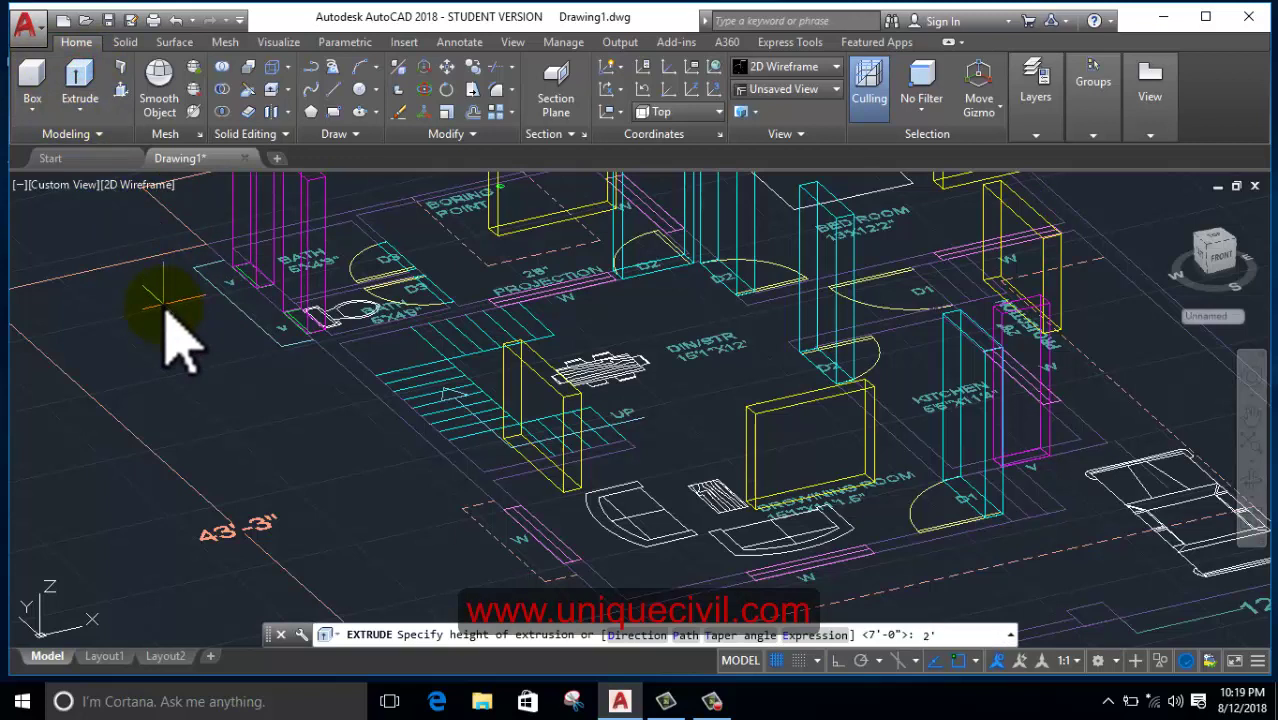
pyautogui.press('Return')
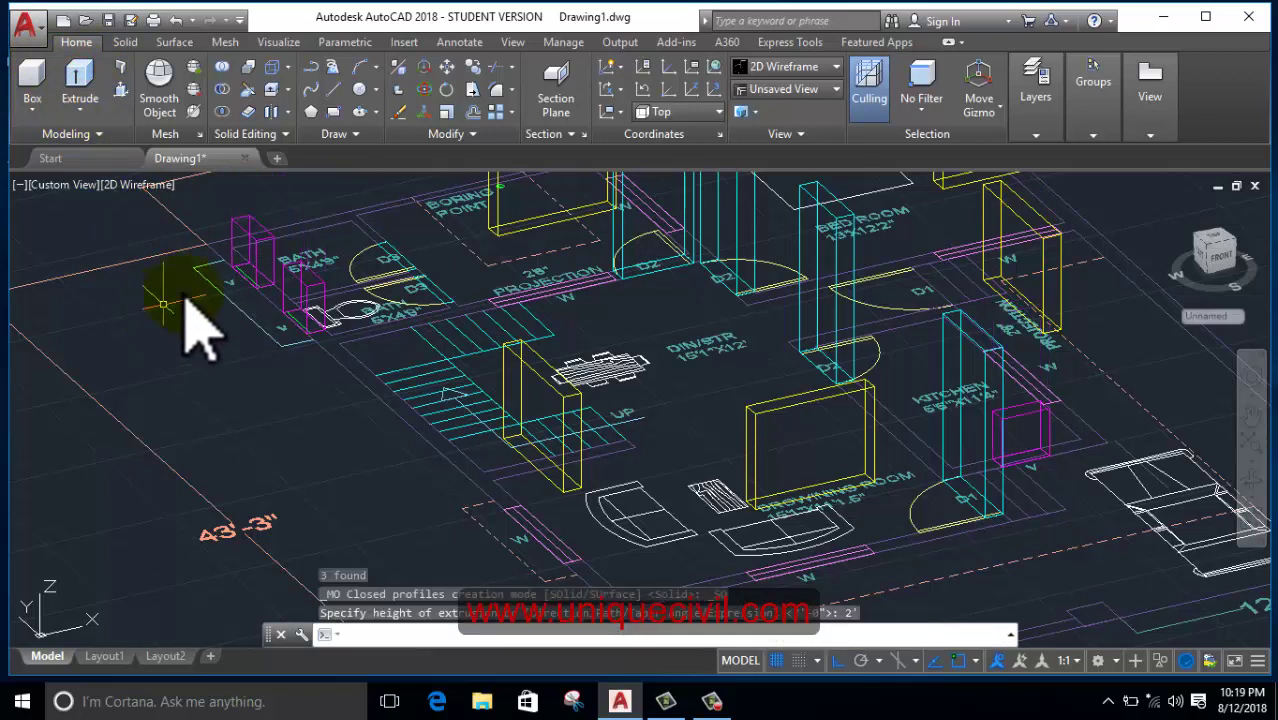
pyautogui.click(246, 226)
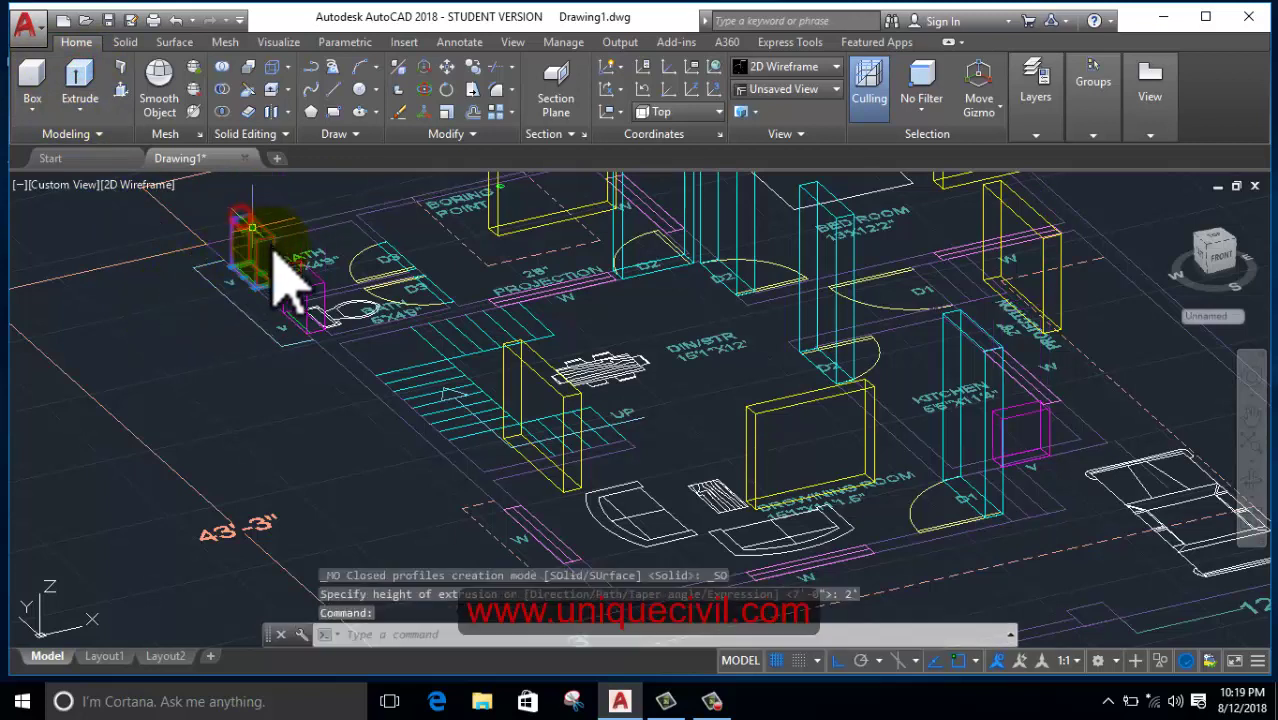
pyautogui.click(278, 335)
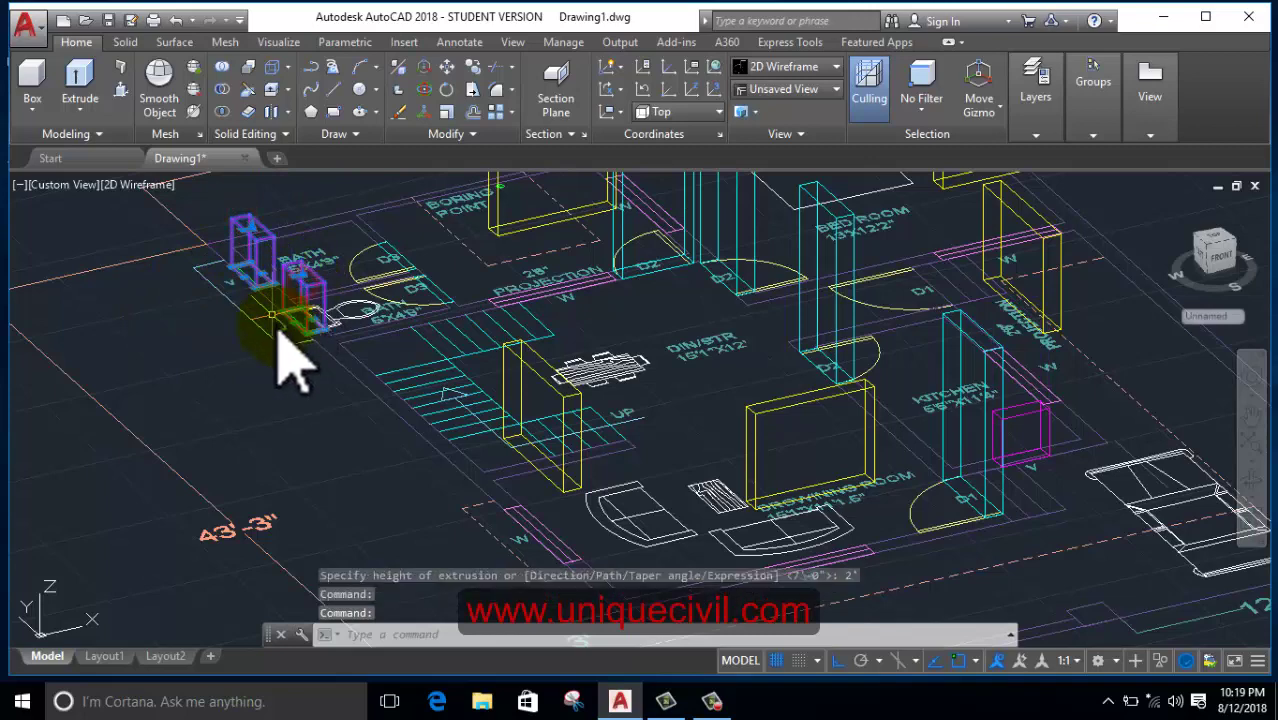
pyautogui.click(1023, 430)
pyautogui.moveTo(572, 412); pyautogui.dragTo(514, 466, button='middle')
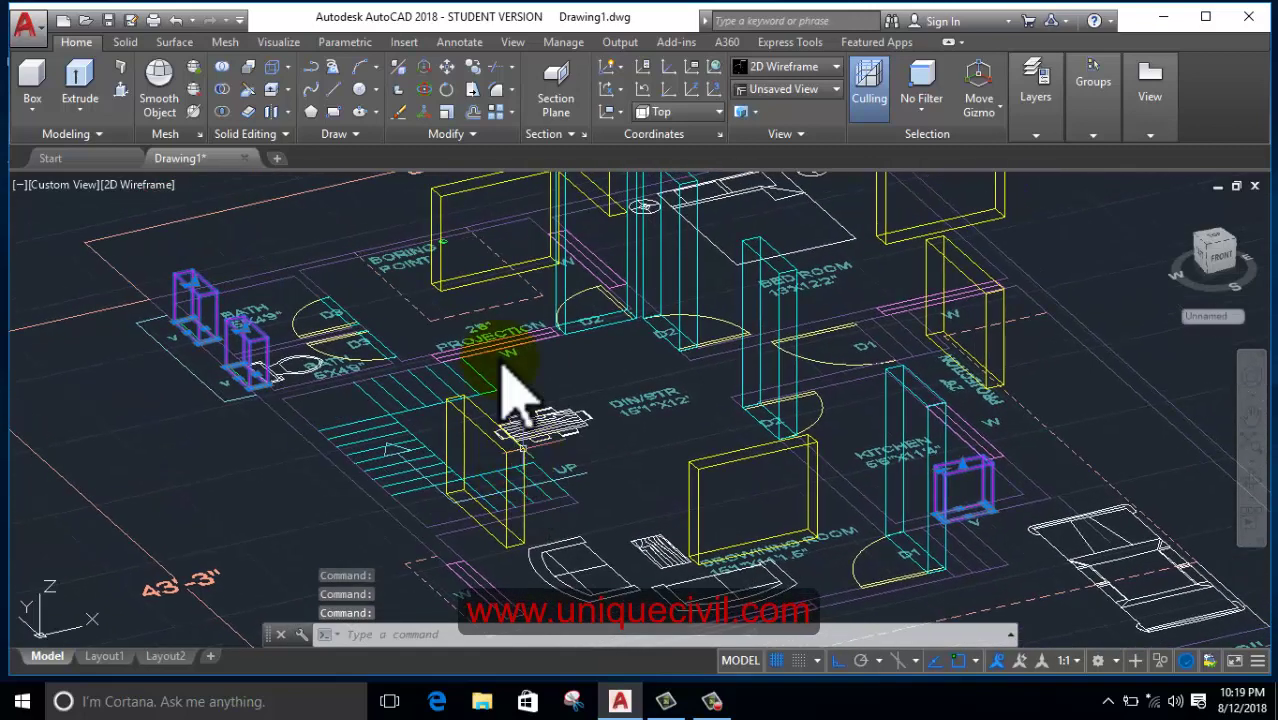
# - Lift the selected ventilator solids 5 units with 3D Move, then recentre the view
pyautogui.click(428, 64)
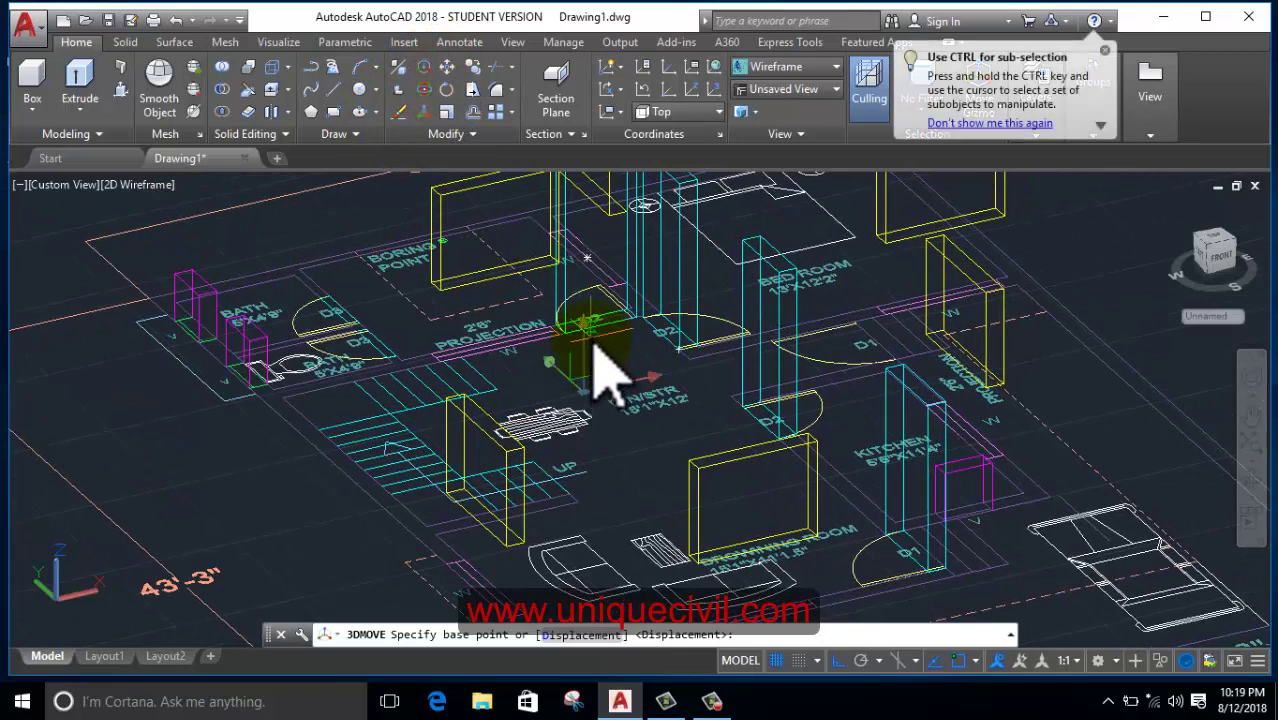
pyautogui.click(578, 318)
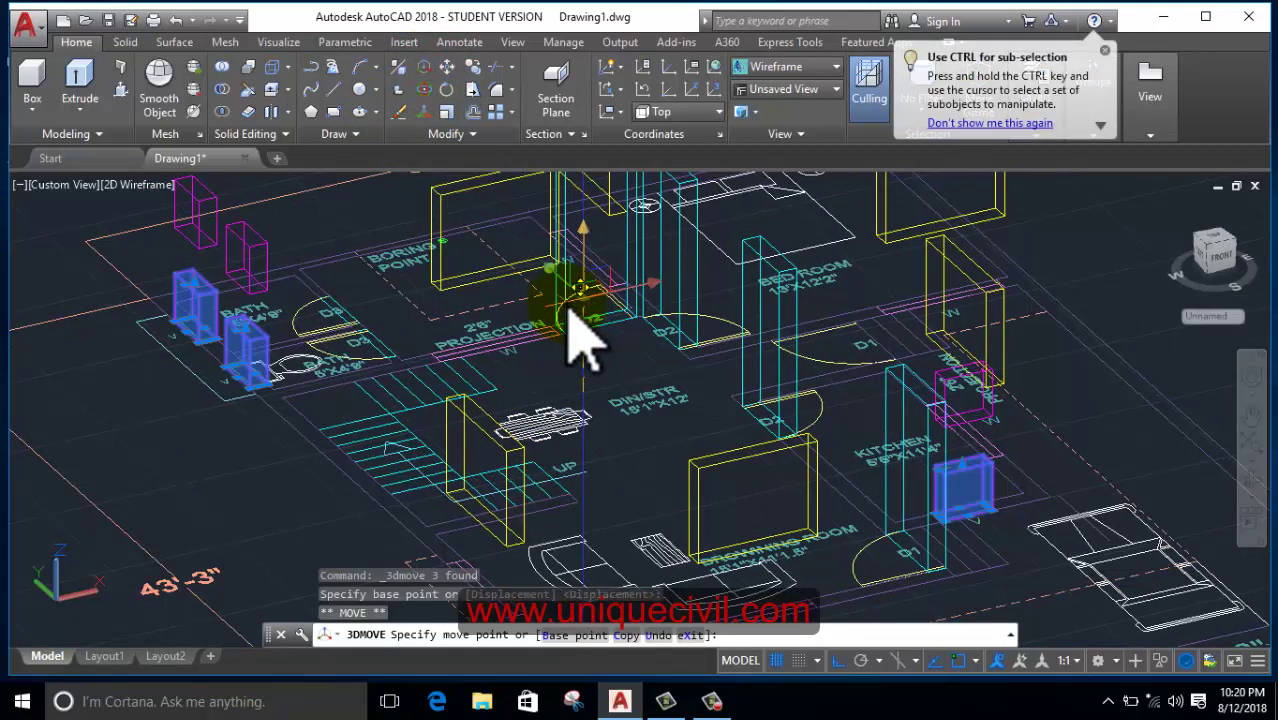
pyautogui.write("5'")
pyautogui.press('Return')
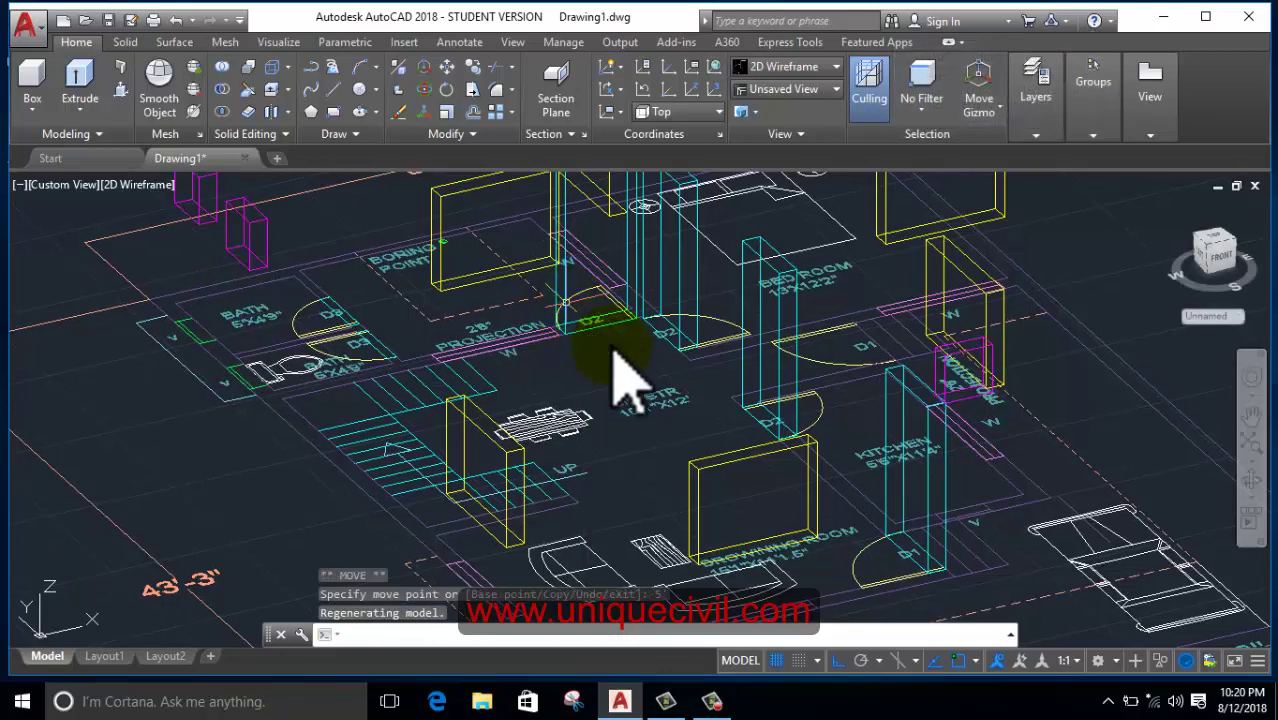
pyautogui.scroll(-2, 700, 432)
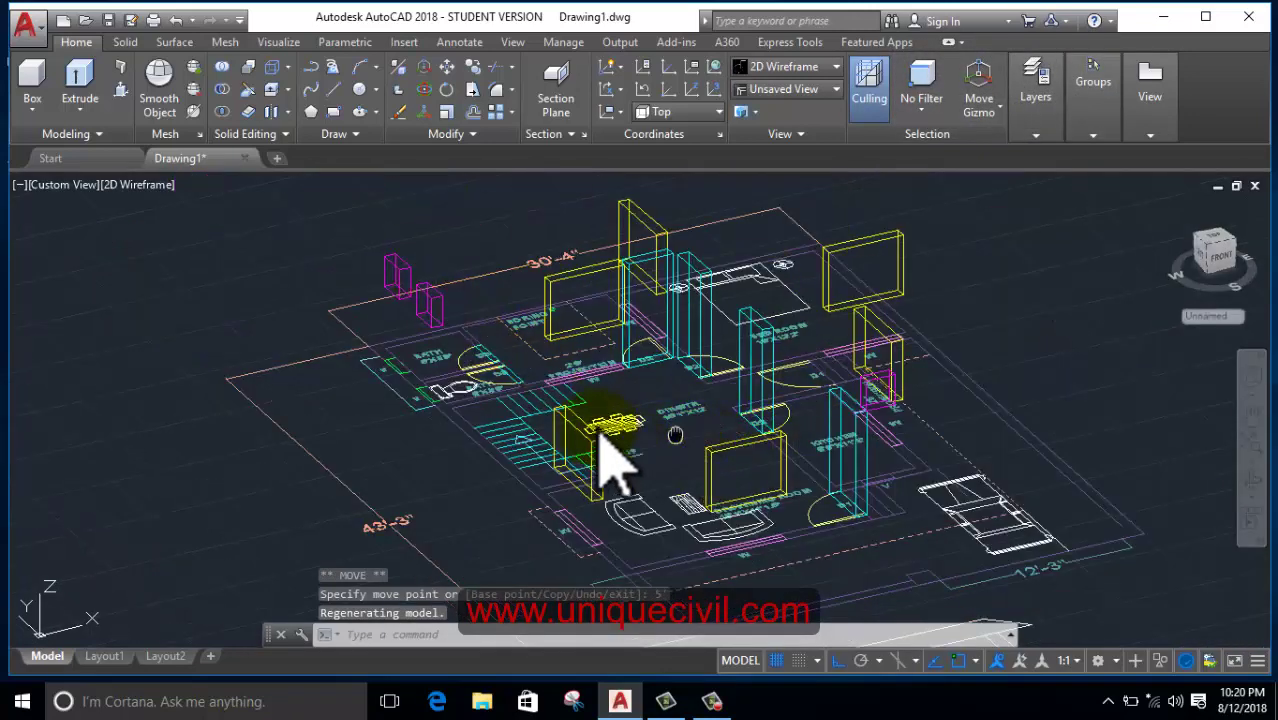
pyautogui.moveTo(673, 452); pyautogui.dragTo(580, 462, button='middle')
# - Turn on the 3d wall layer and orbit to view the red walls
pyautogui.click(1037, 134)
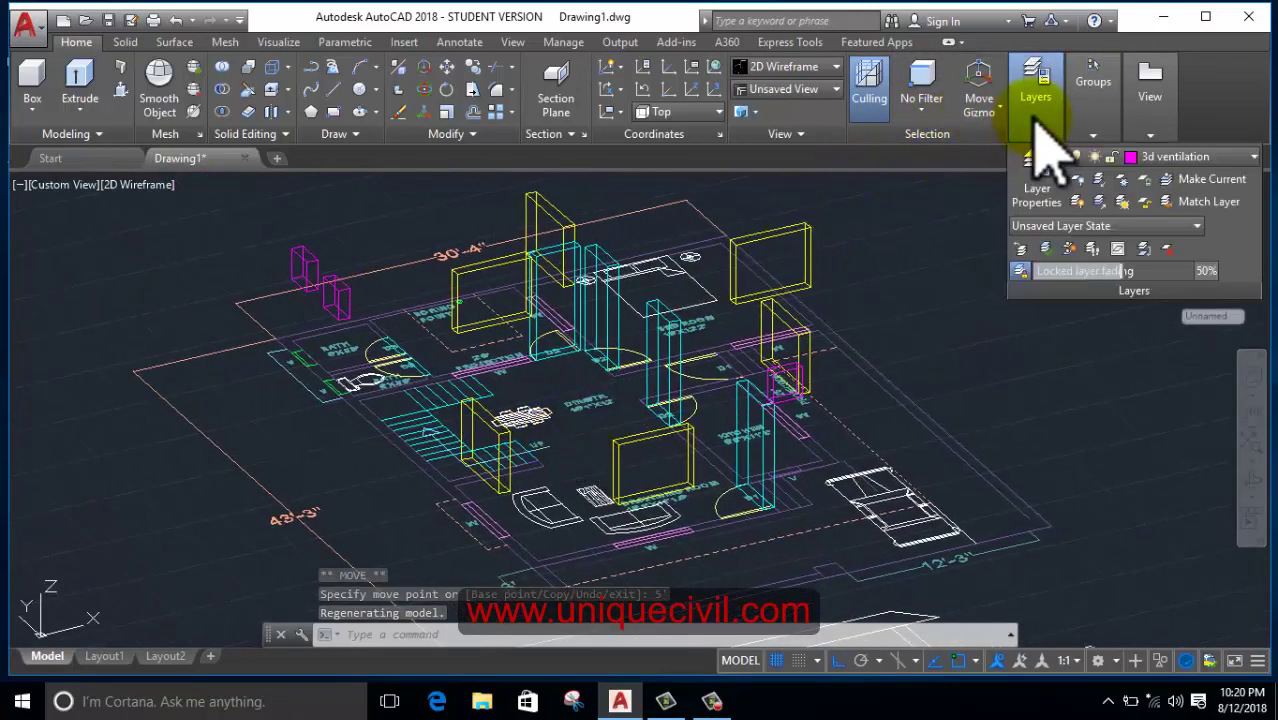
pyautogui.click(1214, 160)
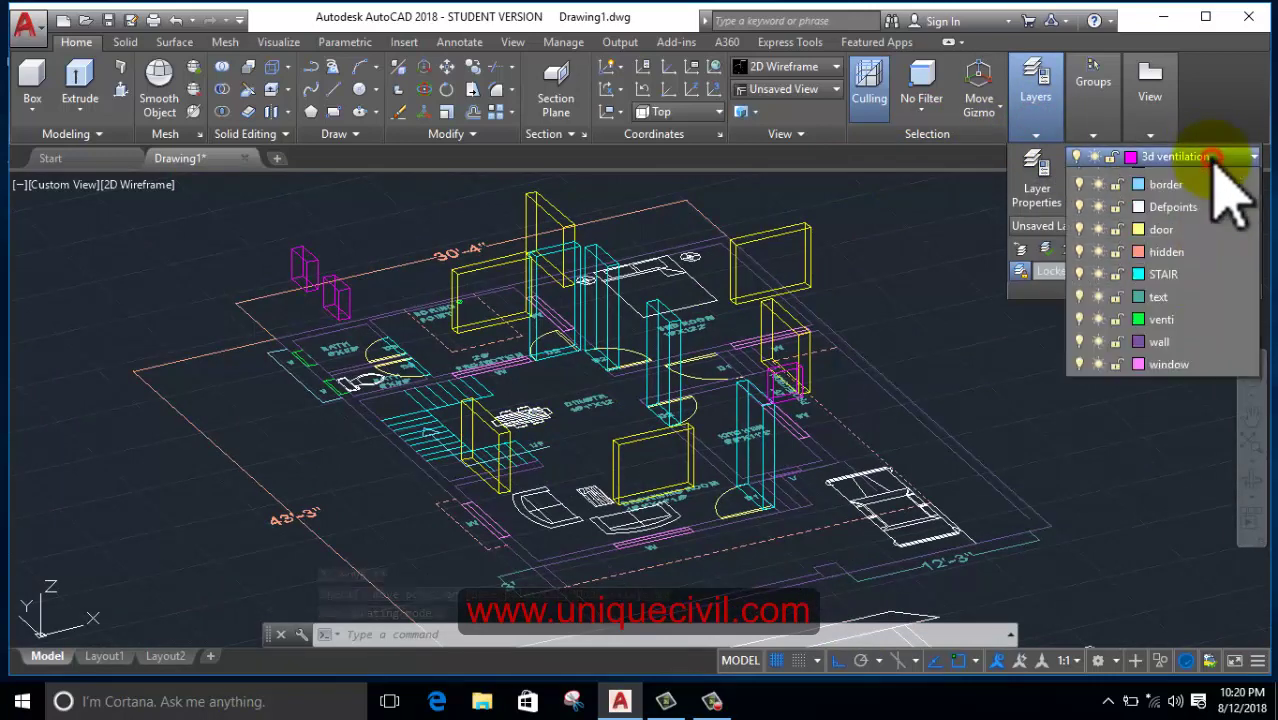
pyautogui.click(1080, 246)
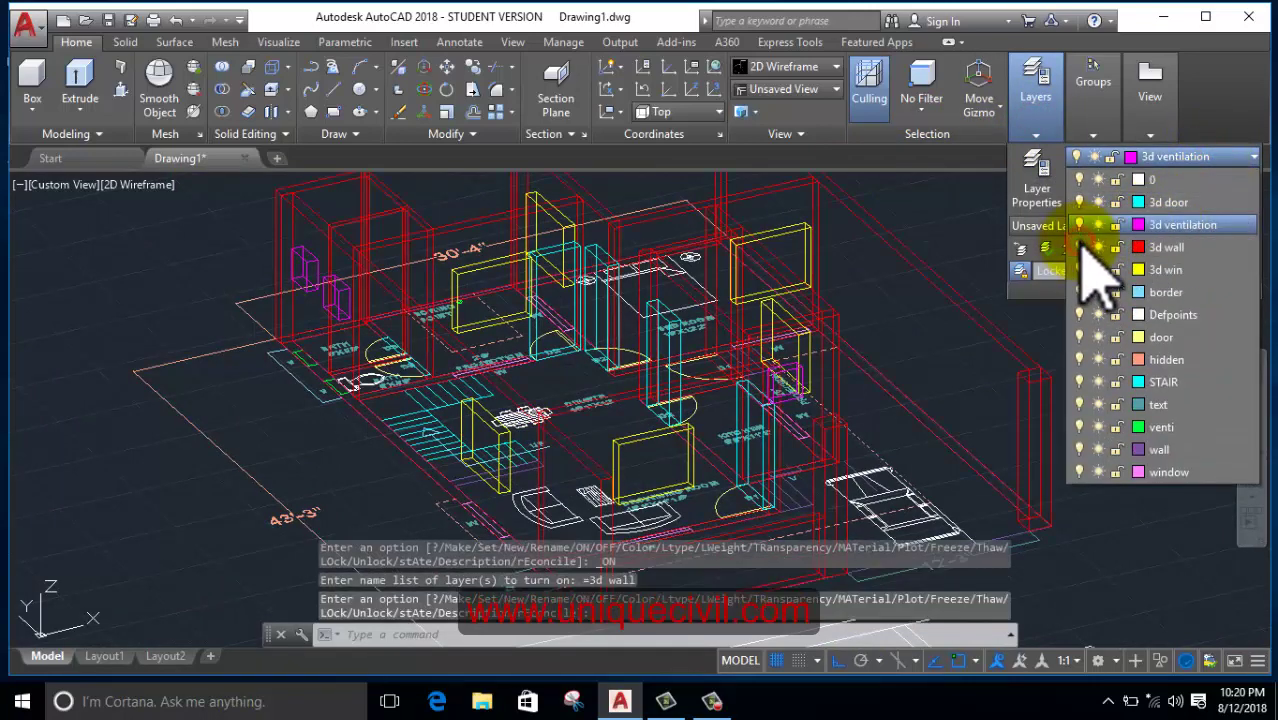
pyautogui.click(918, 203)
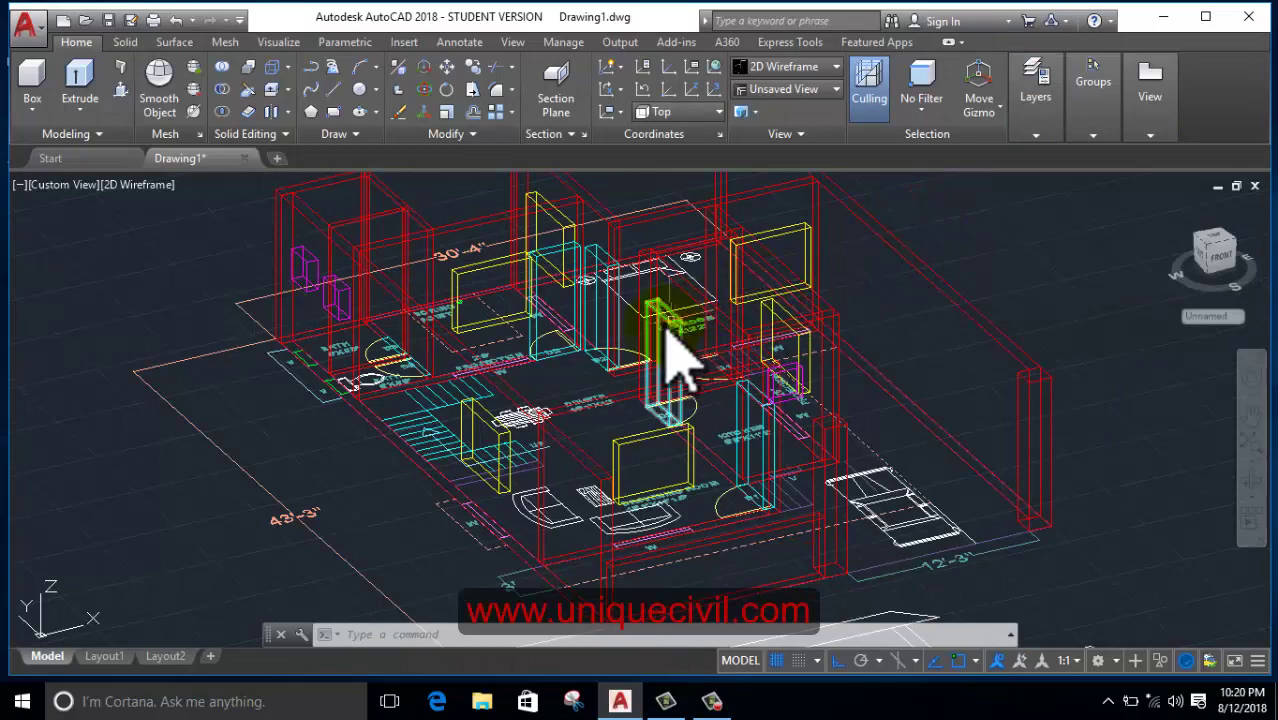
pyautogui.moveTo(667, 332)
pyautogui.keyDown('shift'); pyautogui.mouseDown(button='middle')
pyautogui.moveTo(716, 336)
pyautogui.moveTo(606, 258)
pyautogui.mouseUp(button='middle'); pyautogui.keyUp('shift')
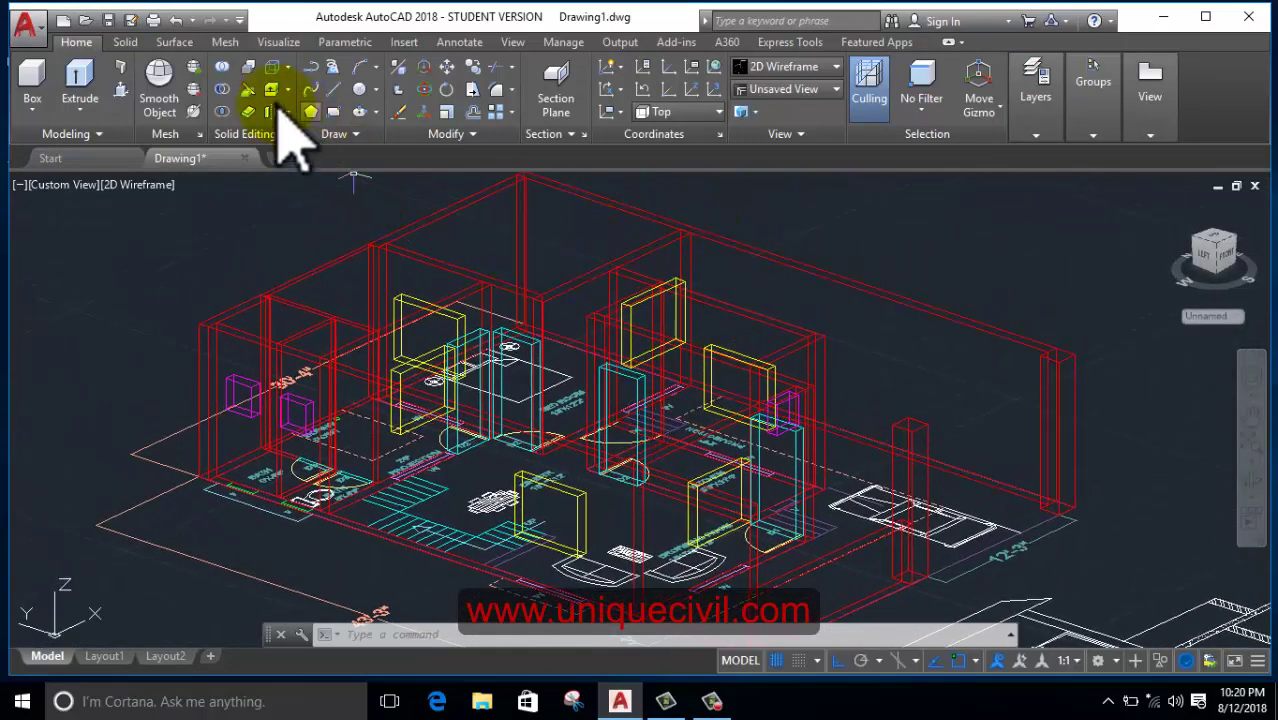
# - Subtract the first ventilation box from the front wall
pyautogui.click(226, 104)
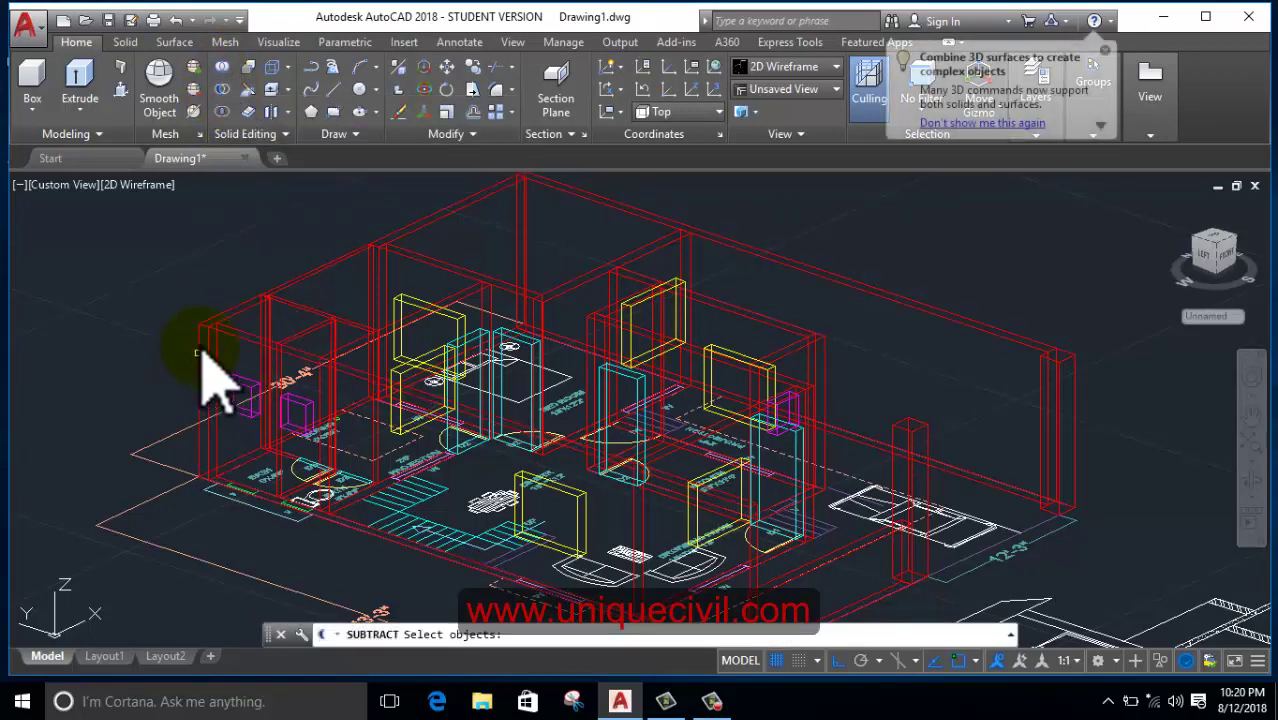
pyautogui.scroll(5, 220, 365)
pyautogui.click(286, 294)
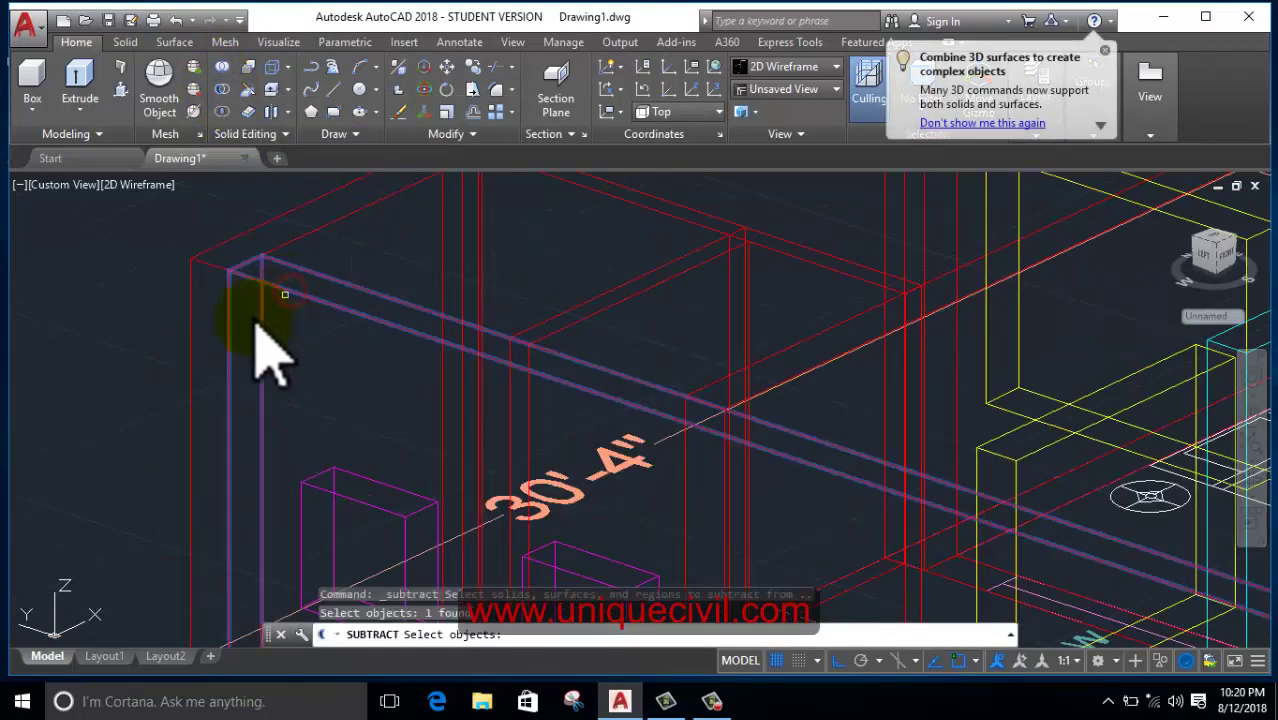
pyautogui.press('Return')
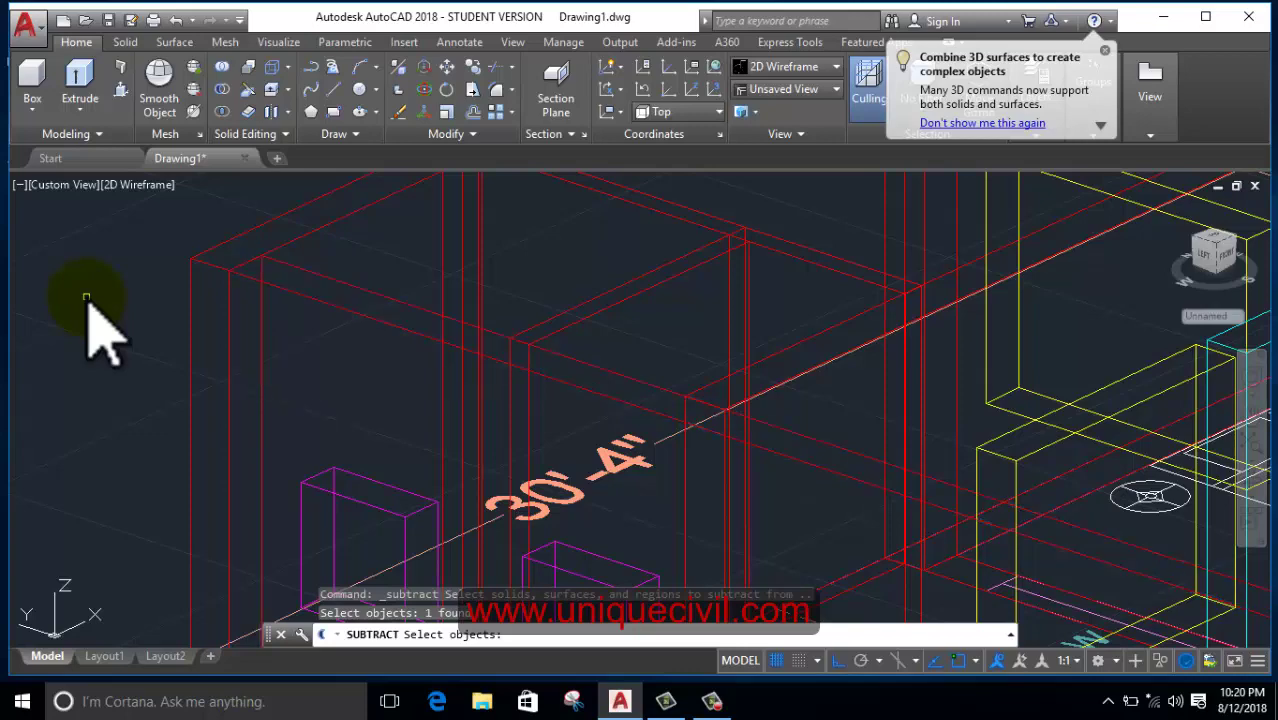
pyautogui.scroll(-2, 375, 460)
pyautogui.scroll(-1, 362, 415)
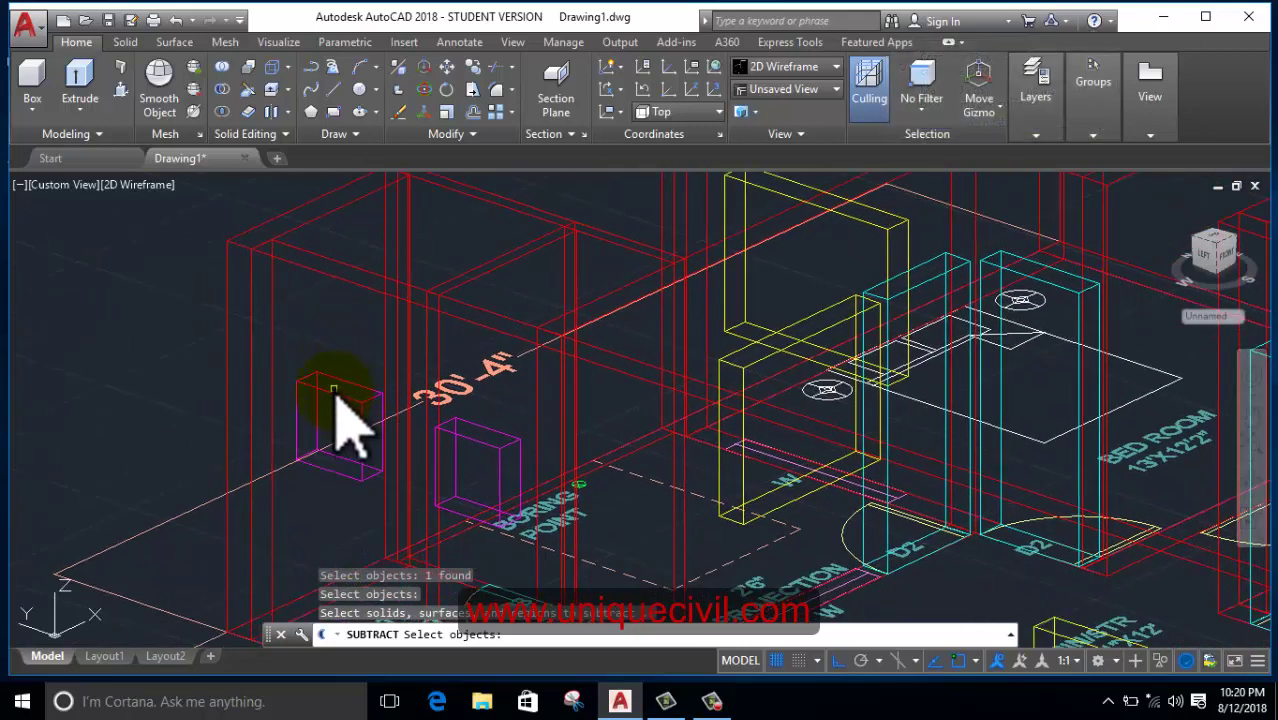
pyautogui.click(336, 396)
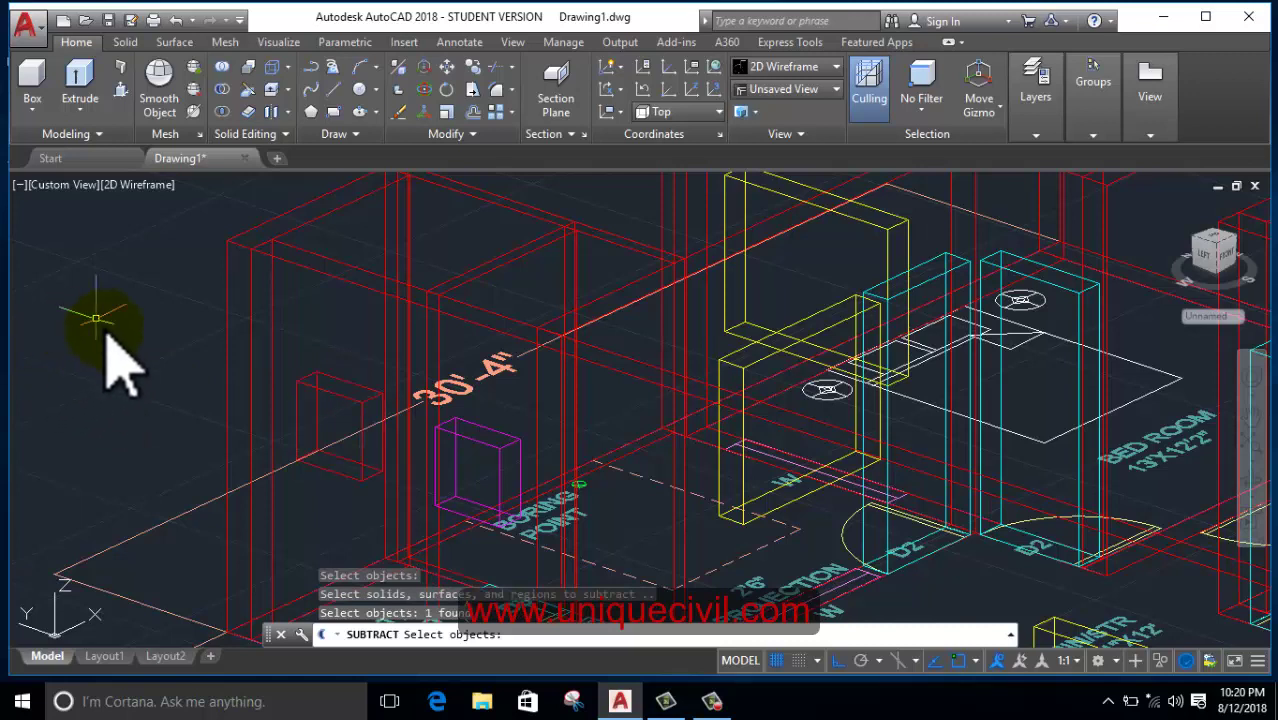
pyautogui.press('Return')
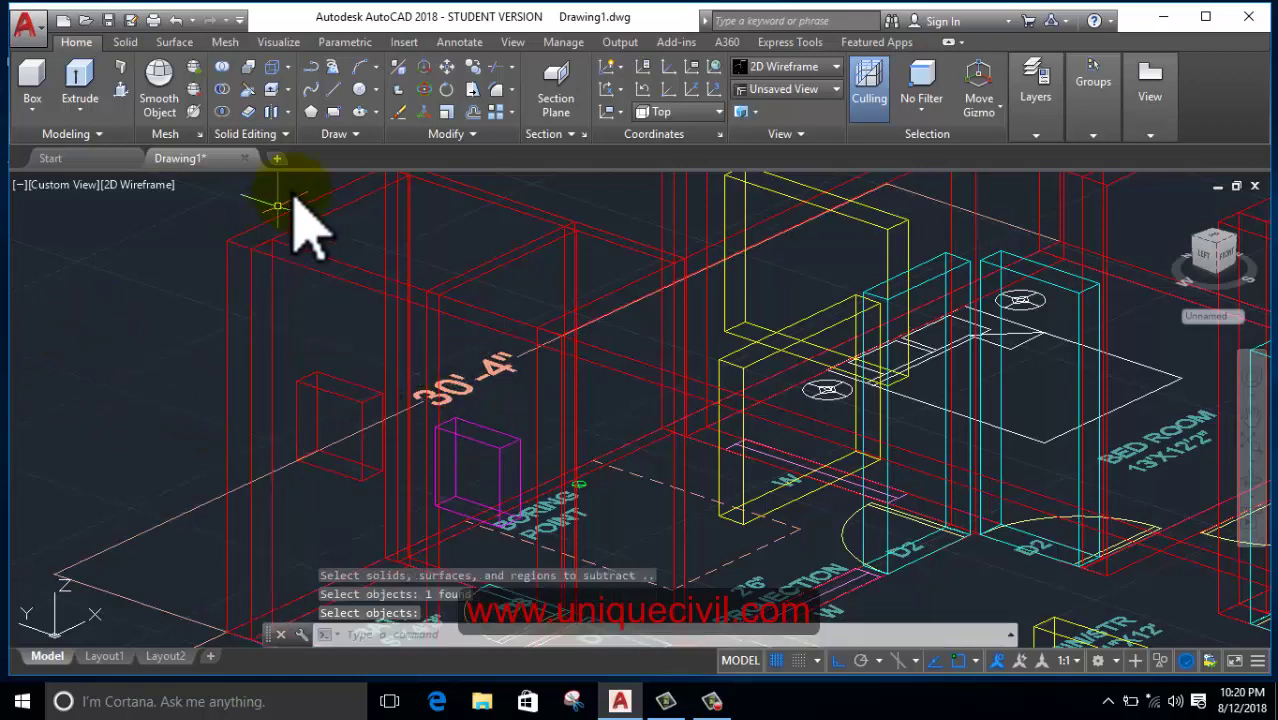
# - Subtract the second ventilation box from the front wall and show the whole house
pyautogui.click(222, 68)
pyautogui.click(222, 89)
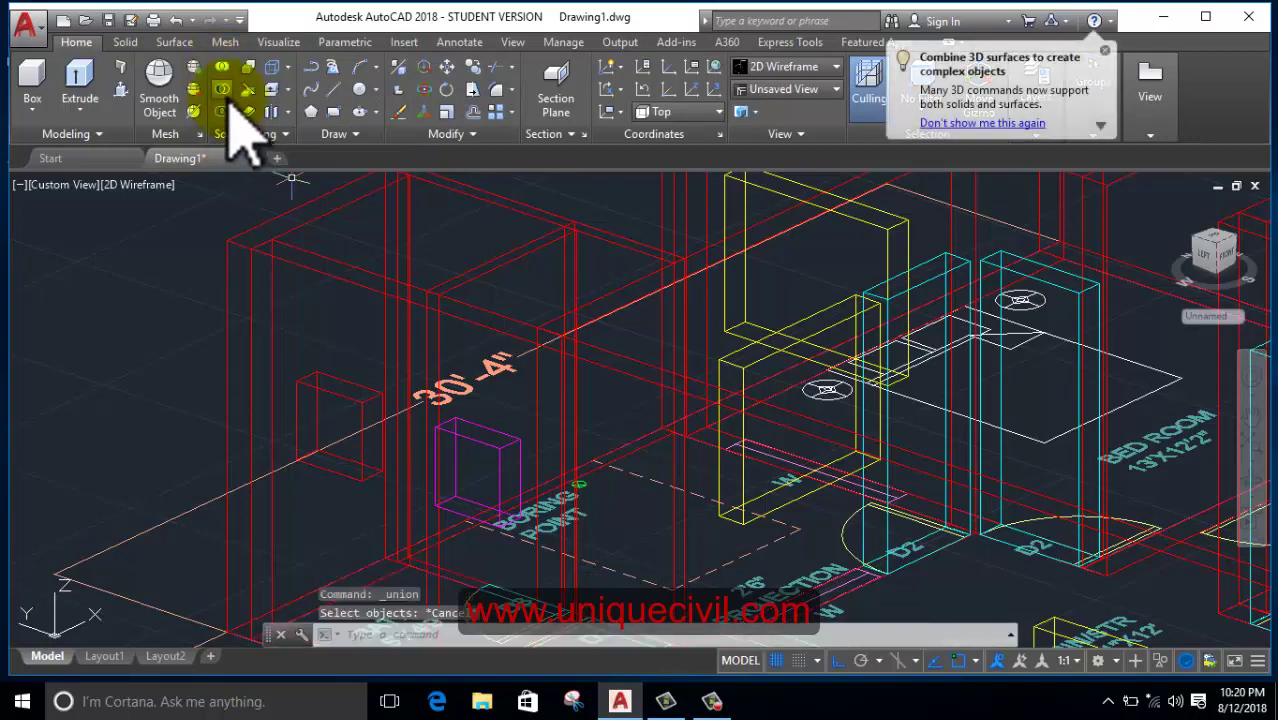
pyautogui.click(558, 320)
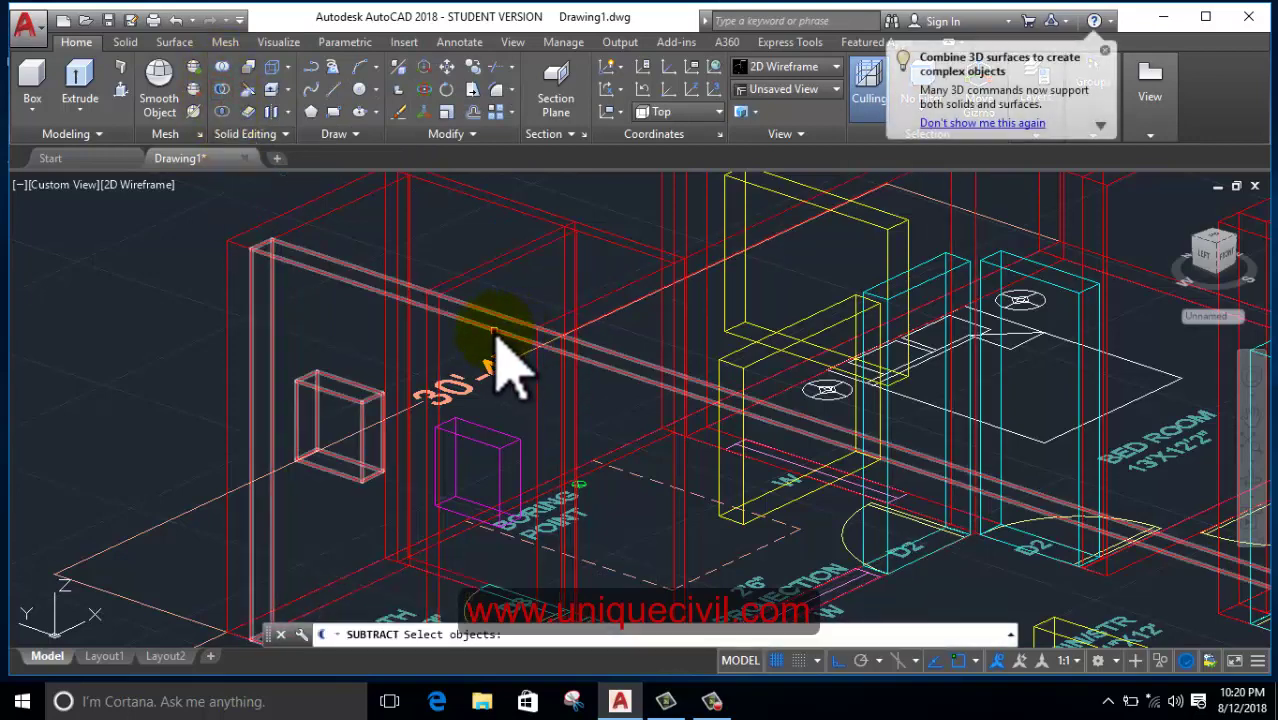
pyautogui.press('Return')
pyautogui.click(506, 447)
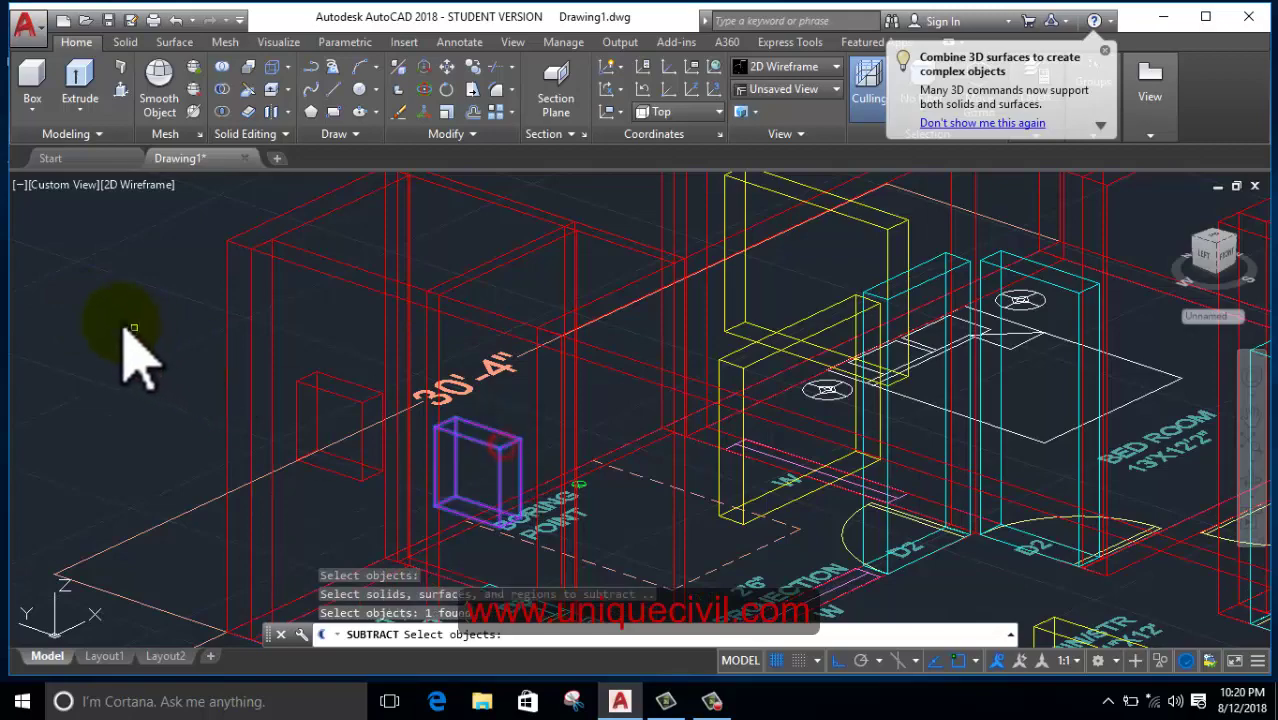
pyautogui.rightClick(428, 362)
pyautogui.scroll(-5, 502, 428)
pyautogui.scroll(3, 569, 418)
pyautogui.moveTo(590, 450); pyautogui.dragTo(522, 465, button='middle')
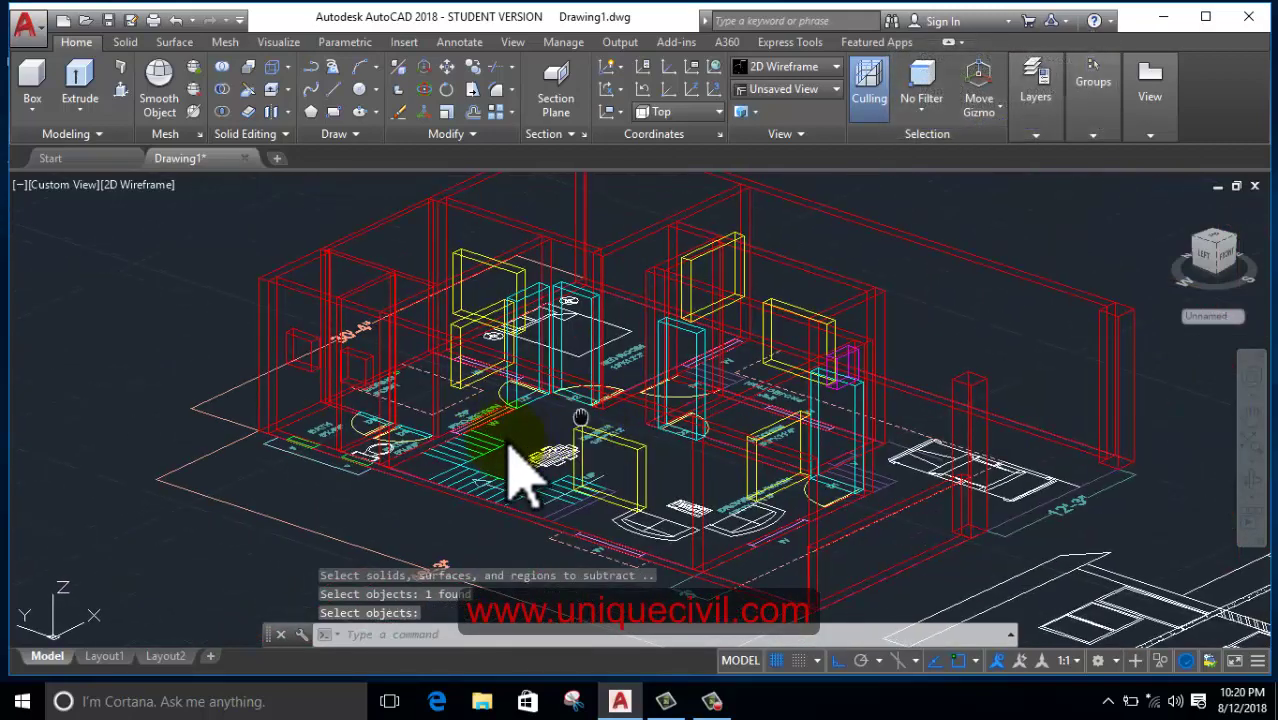
# - Subtract the small ventilation box from the wall near the dining area
pyautogui.click(222, 88)
pyautogui.scroll(2, 710, 400)
pyautogui.scroll(2, 690, 400)
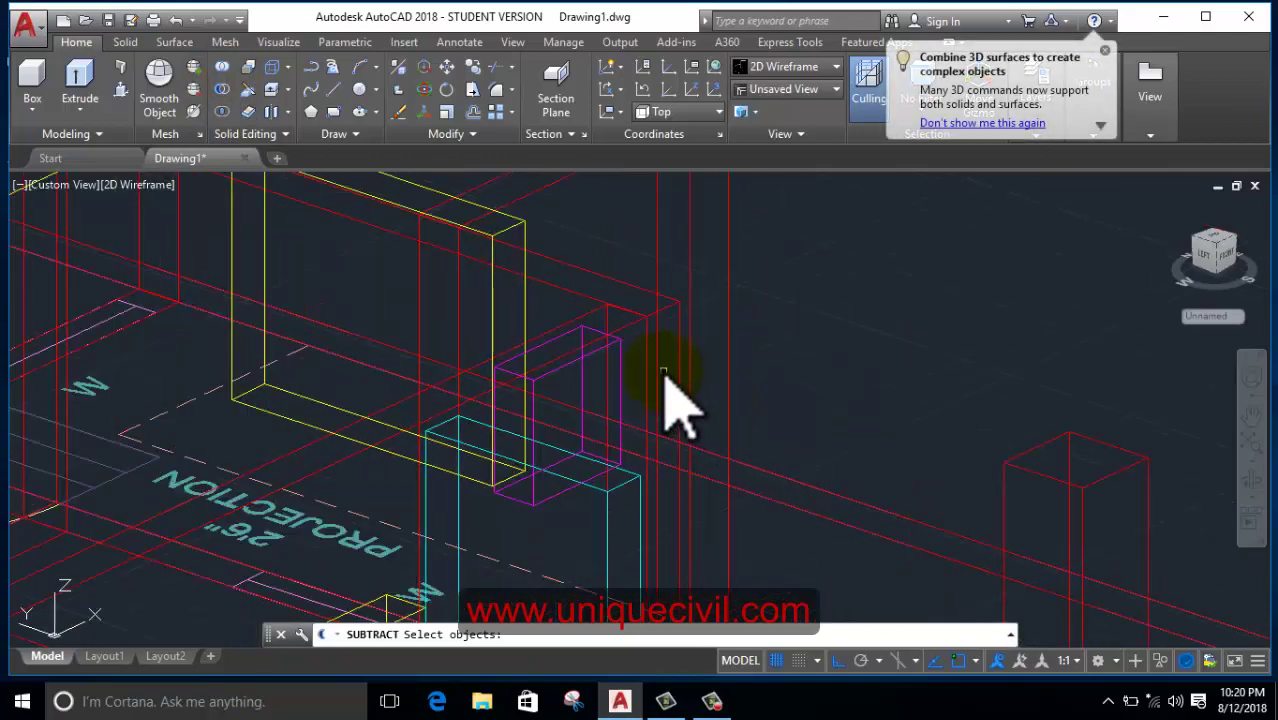
pyautogui.moveTo(736, 400)
pyautogui.keyDown('shift'); pyautogui.mouseDown(button='middle')
pyautogui.moveTo(780, 355)
pyautogui.moveTo(856, 348)
pyautogui.moveTo(807, 371)
pyautogui.moveTo(747, 351)
pyautogui.moveTo(750, 335)
pyautogui.moveTo(742, 362)
pyautogui.moveTo(533, 348)
pyautogui.mouseUp(button='middle'); pyautogui.keyUp('shift')
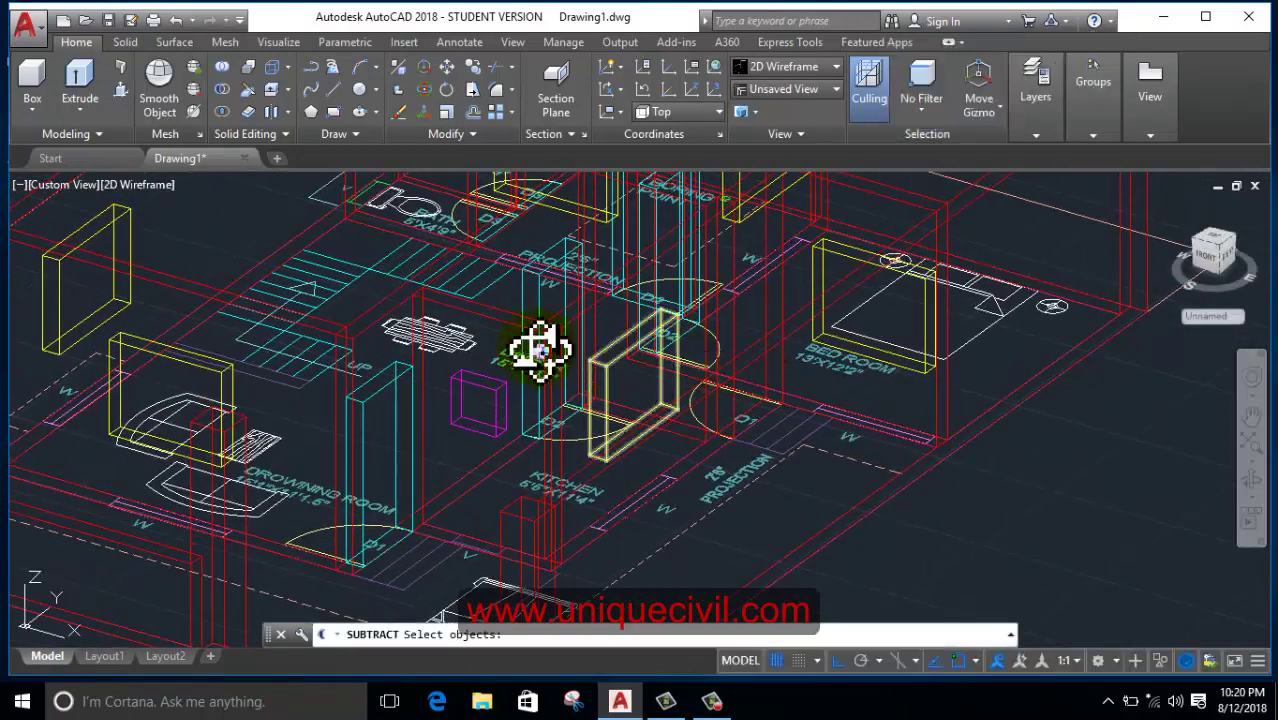
pyautogui.click(479, 315)
pyautogui.press('Return')
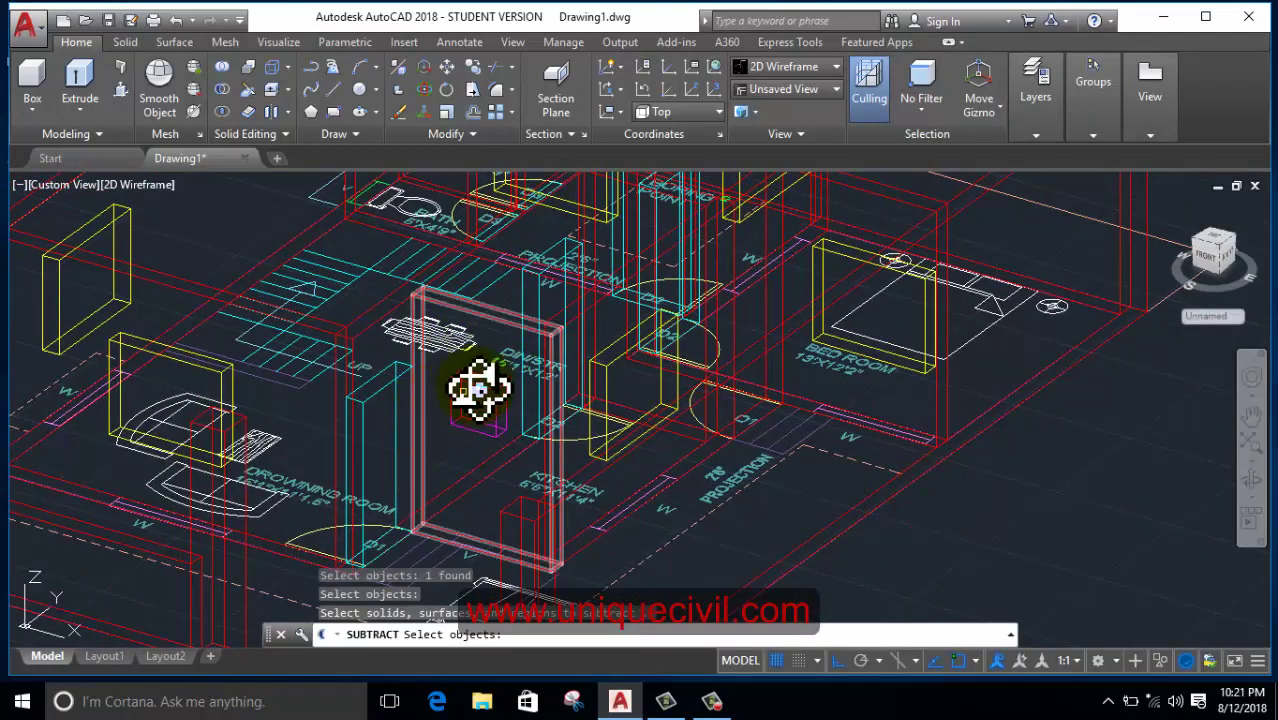
pyautogui.click(481, 390)
pyautogui.press('Return')
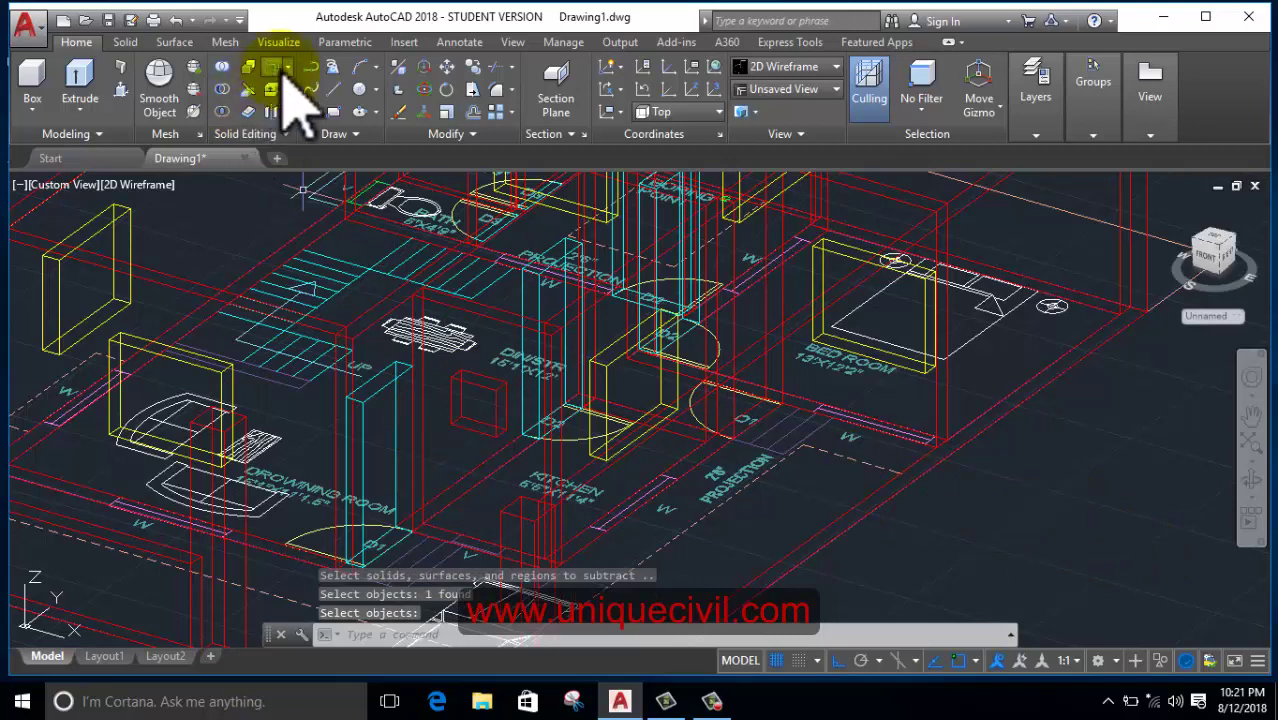
# - Subtract the door solid from the wall beside the stairs
pyautogui.click(222, 88)
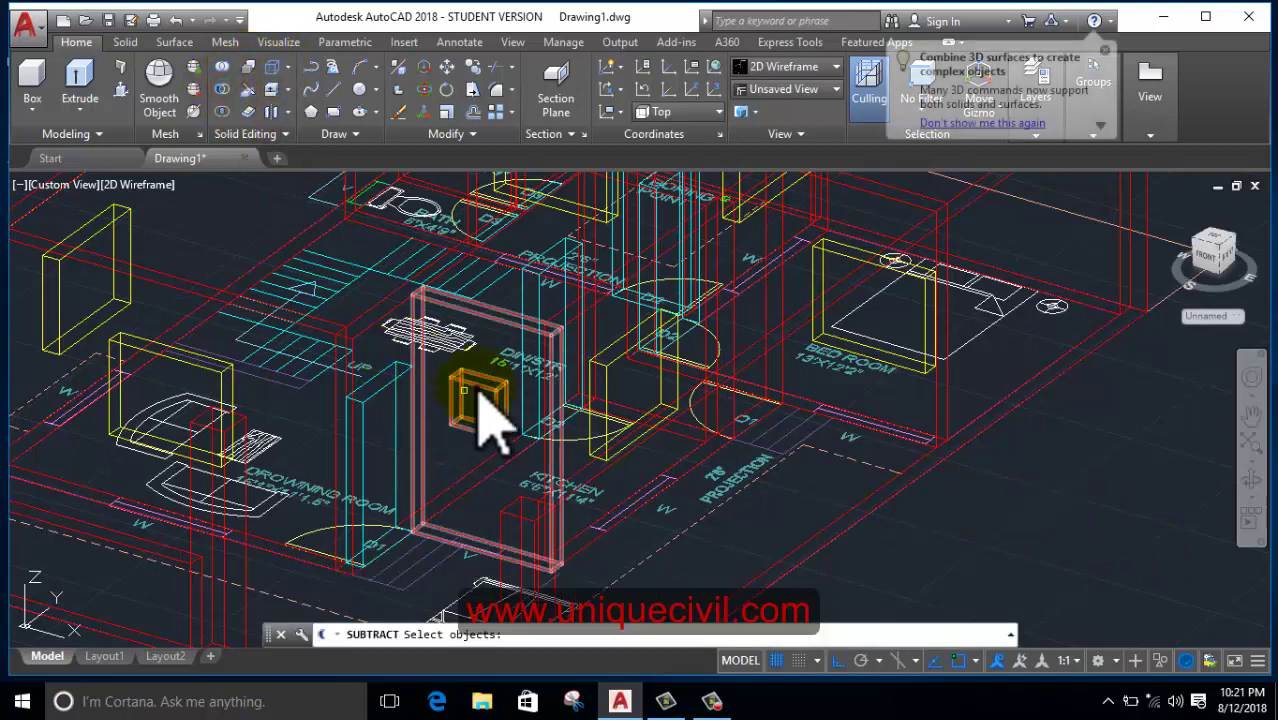
pyautogui.click(371, 325)
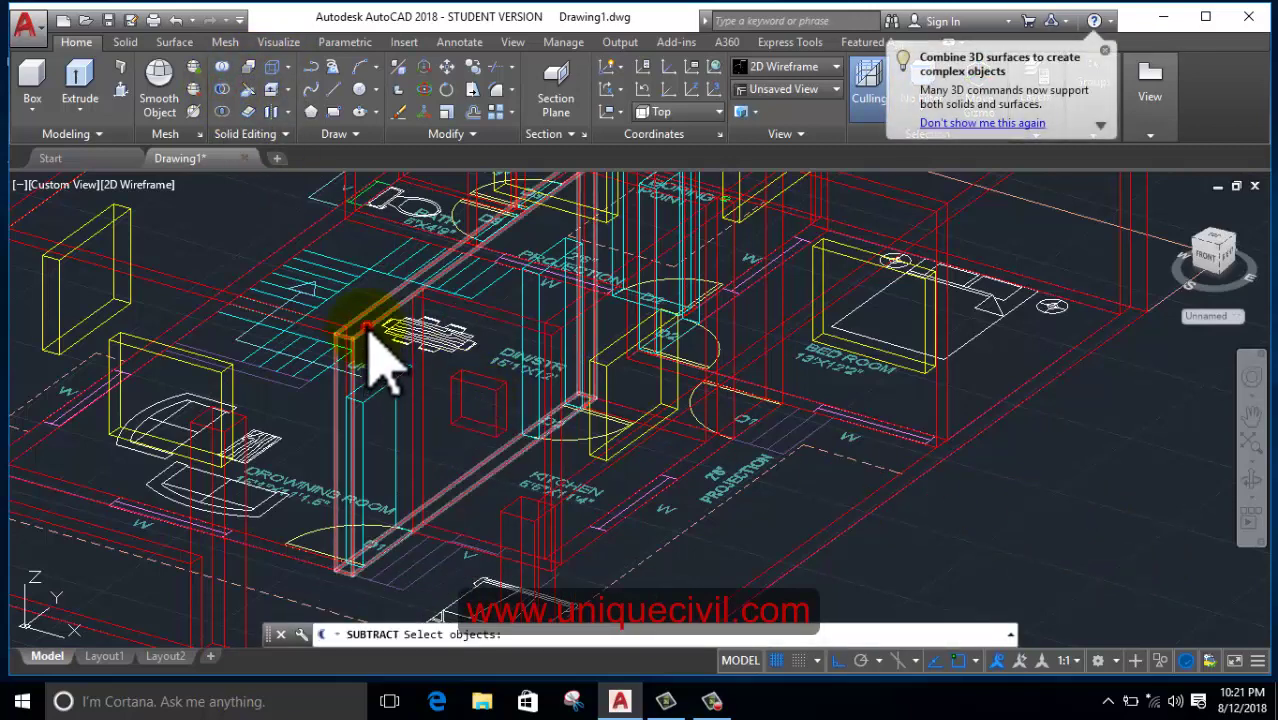
pyautogui.rightClick(963, 503)
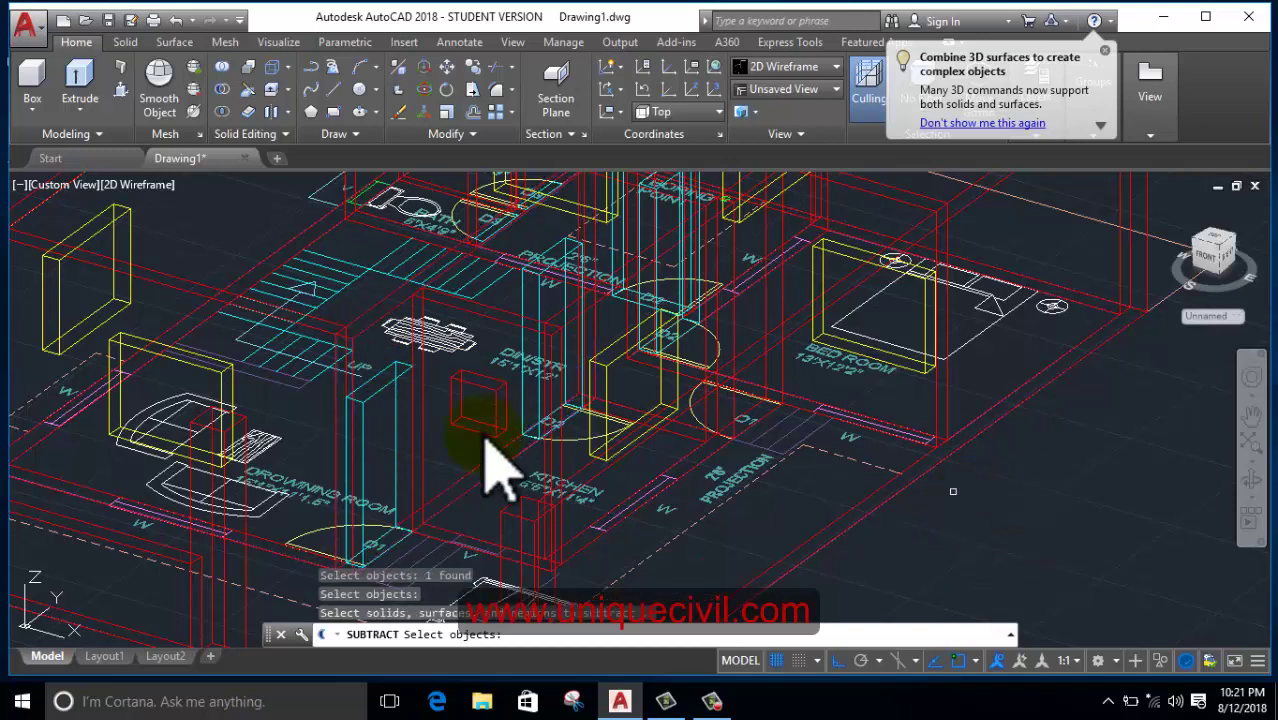
pyautogui.click(389, 386)
pyautogui.click(390, 398)
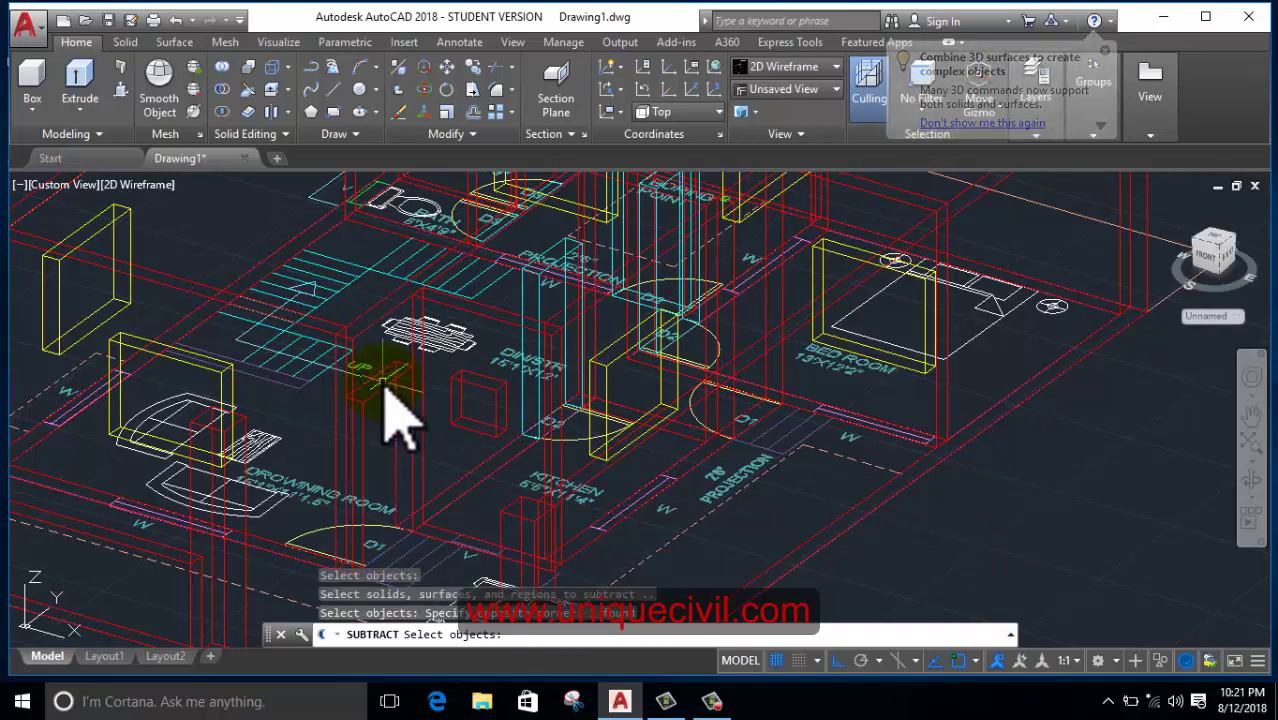
pyautogui.press('Return')
pyautogui.press('Return')
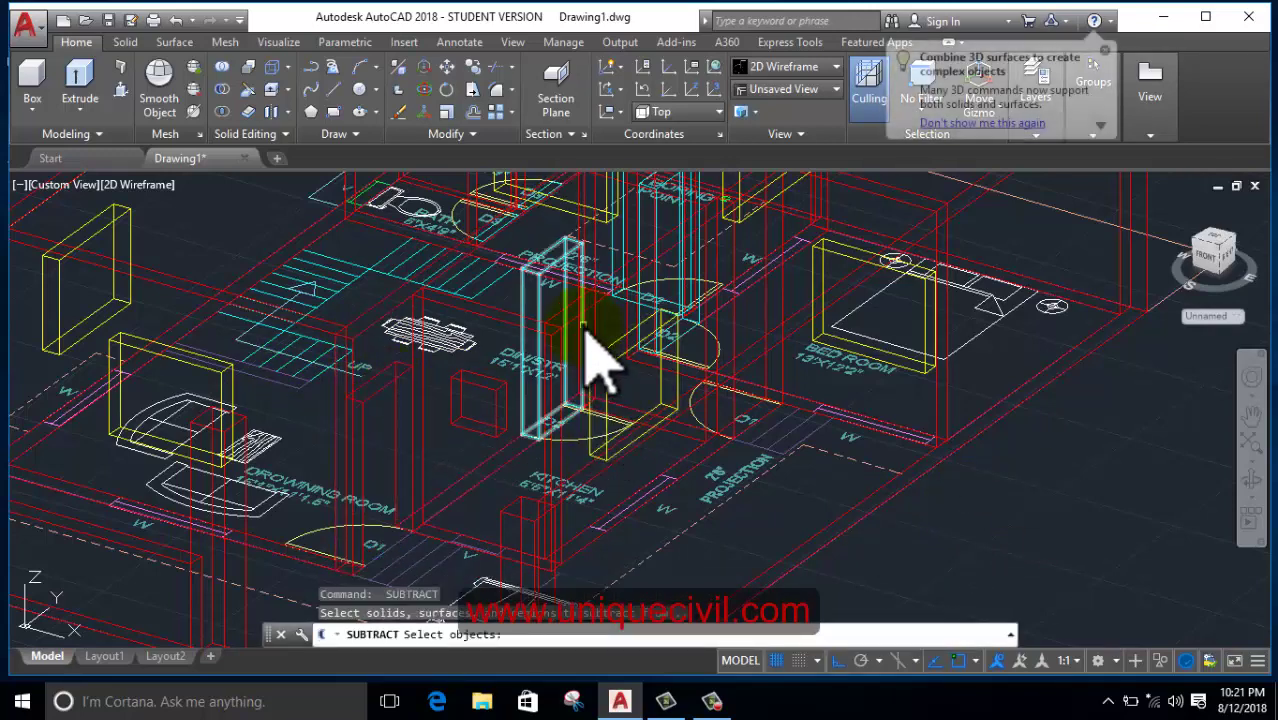
# - Subtract the bath-area door solid and the long left wall's yellow window solid from their walls
pyautogui.moveTo(585, 365); pyautogui.dragTo(585, 460, button='middle')
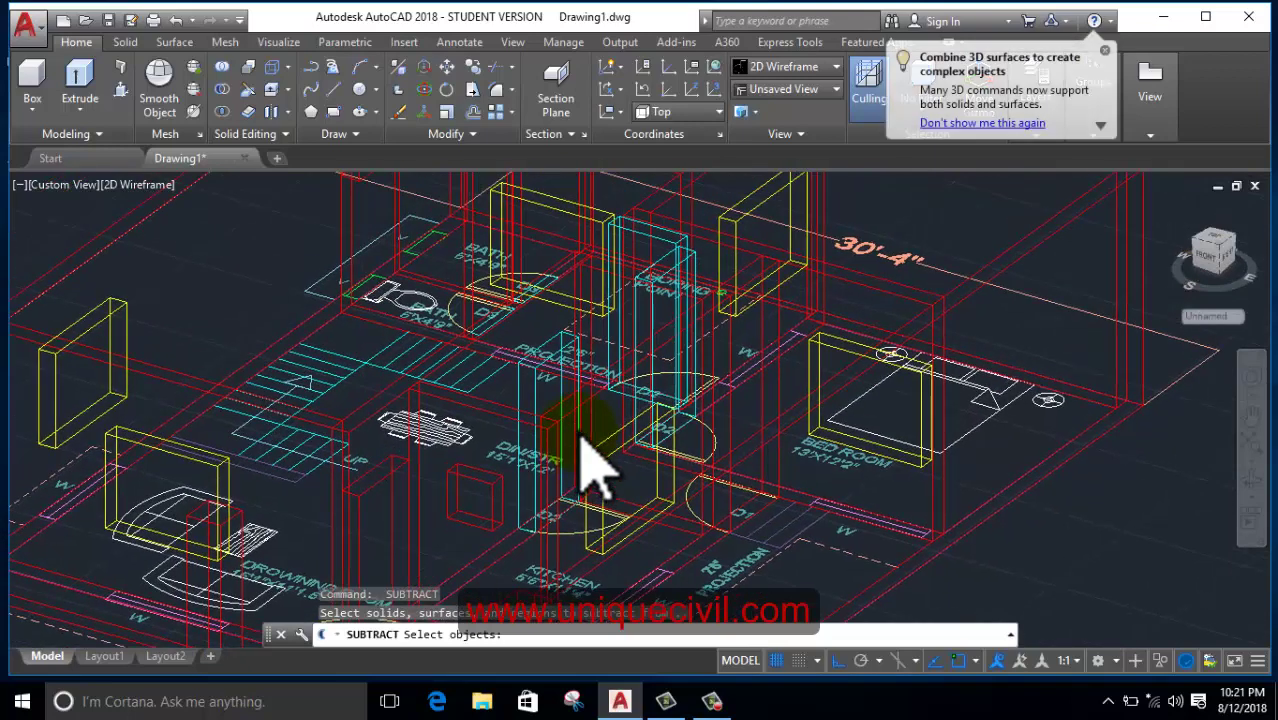
pyautogui.click(548, 331)
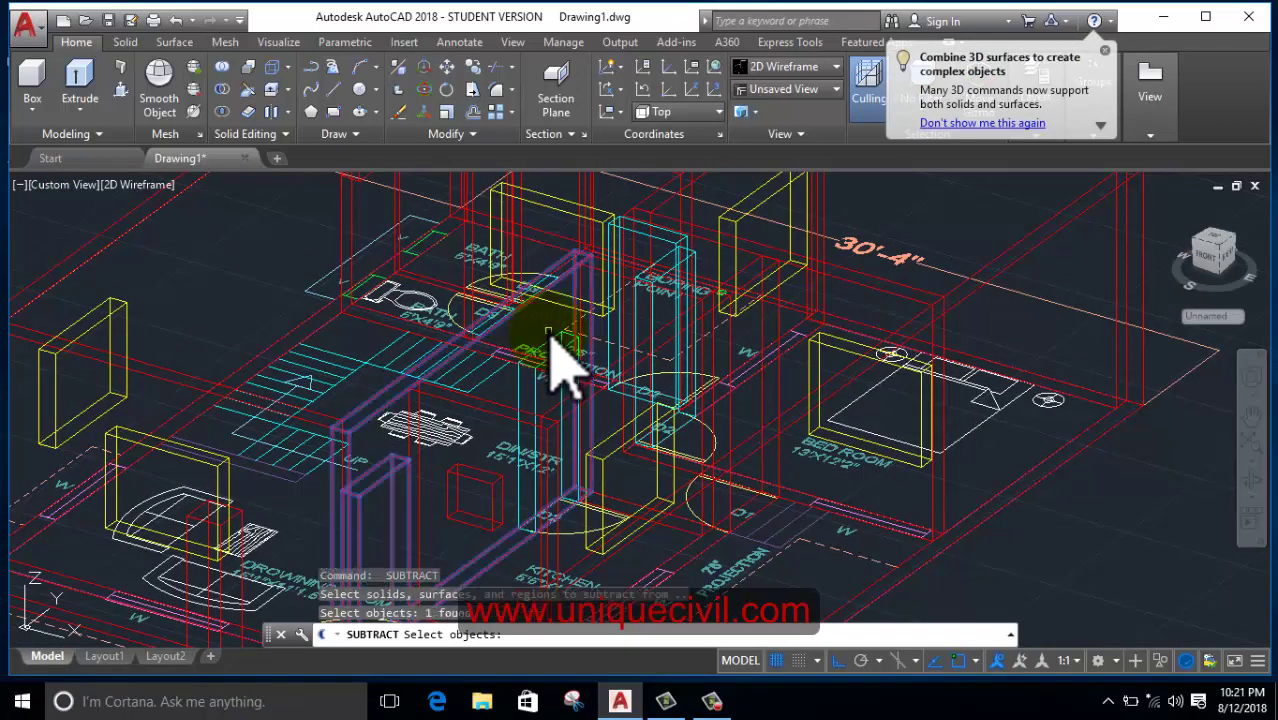
pyautogui.press('Return')
pyautogui.click(543, 362)
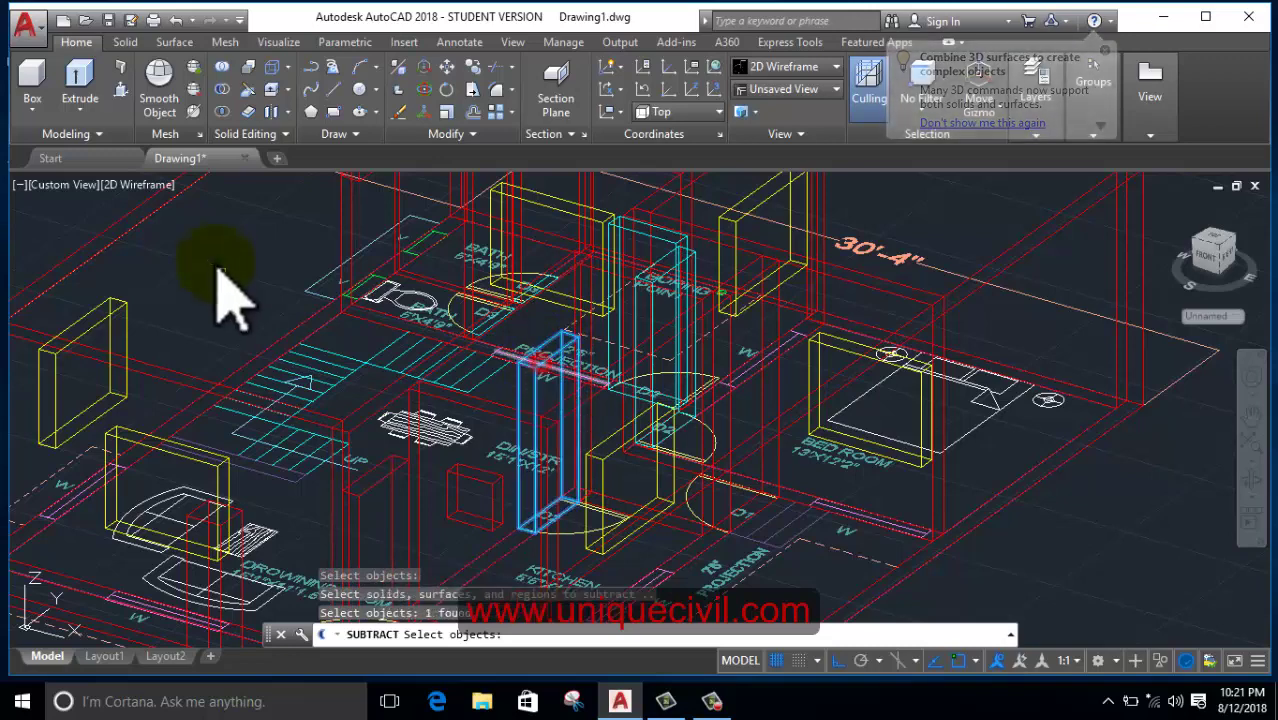
pyautogui.press('Return')
pyautogui.press('Return')
pyautogui.click(107, 255)
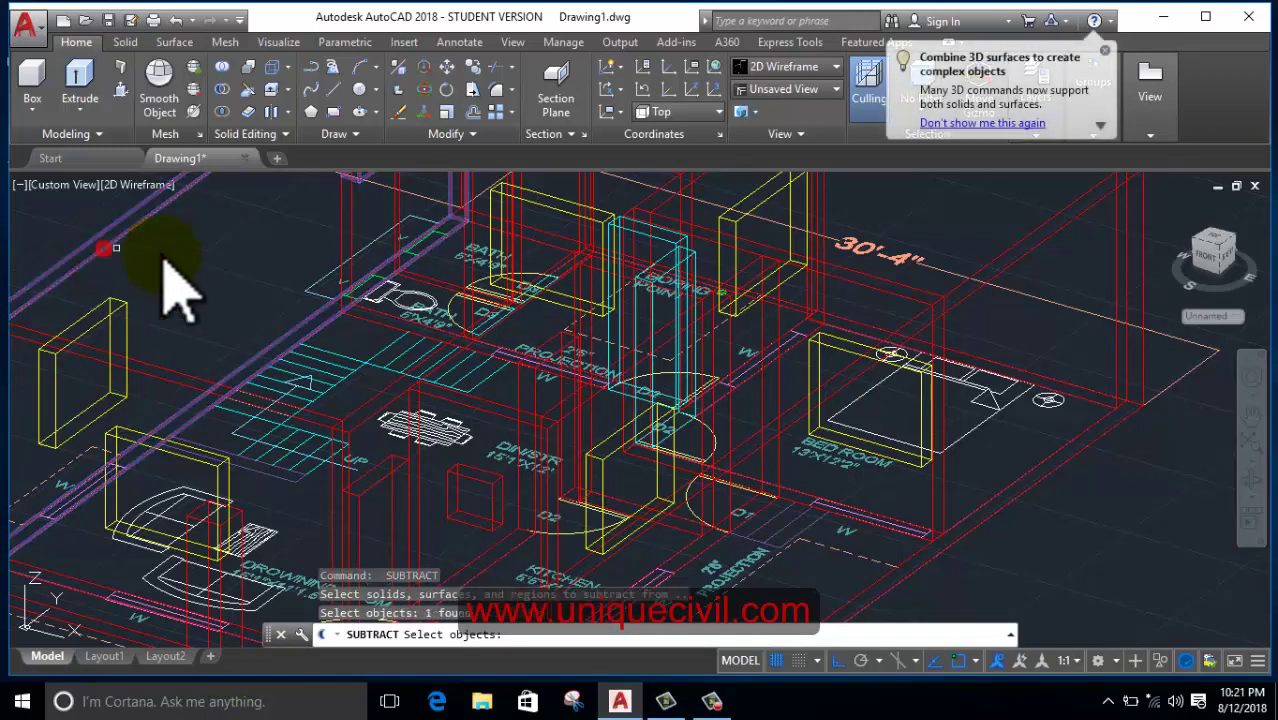
pyautogui.click(110, 328)
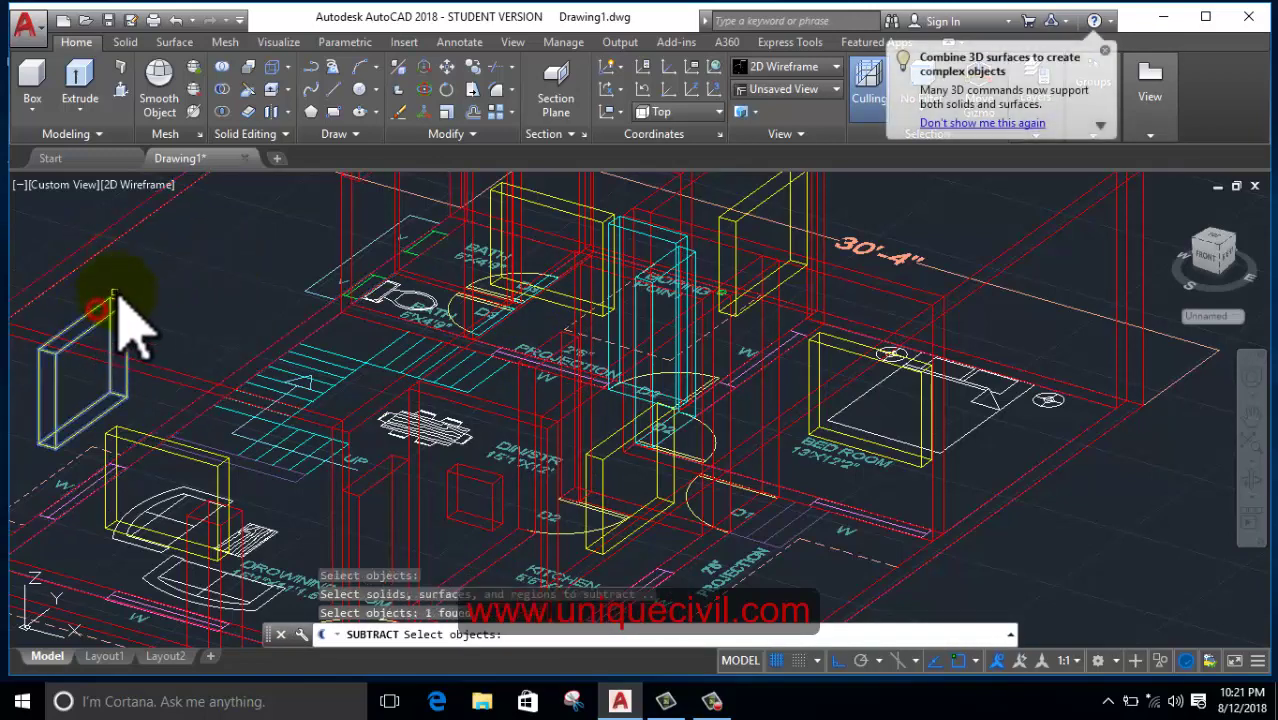
pyautogui.press('Return')
# - Cut the next door box out of its wall with SUBTRACT
pyautogui.moveTo(285, 343); pyautogui.dragTo(235, 405, button='middle')
pyautogui.press('Return')
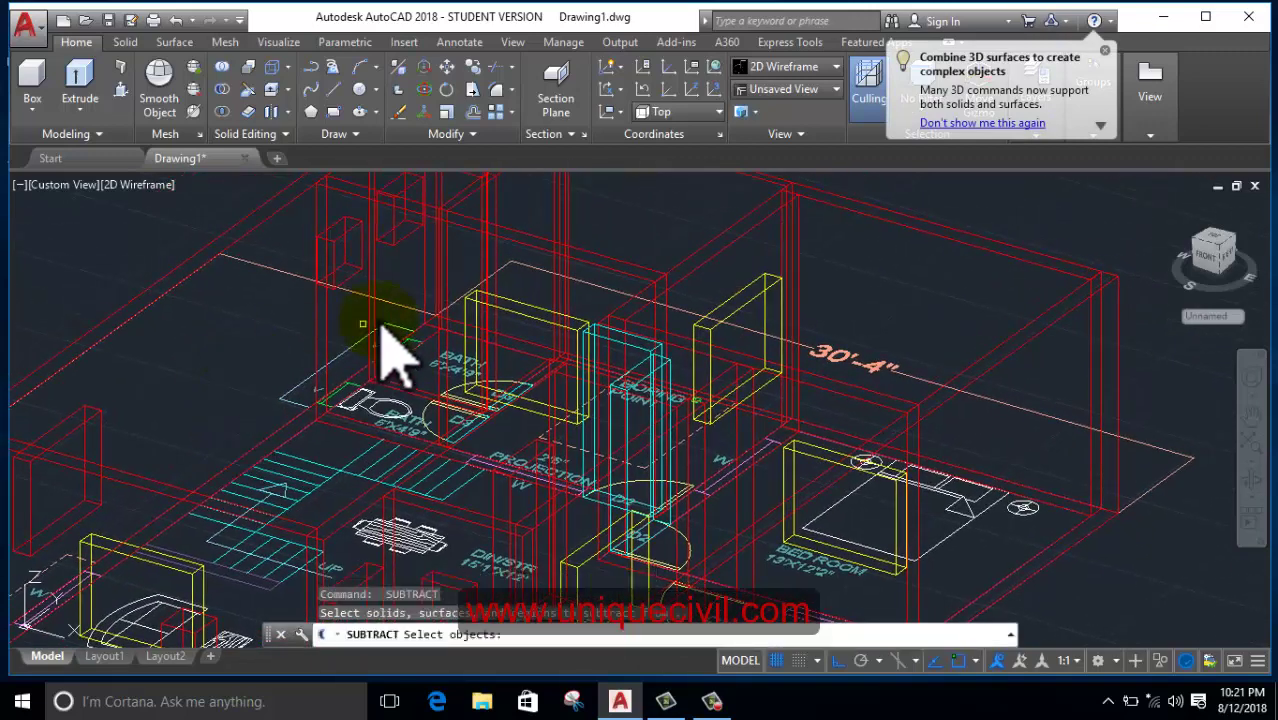
pyautogui.click(513, 243)
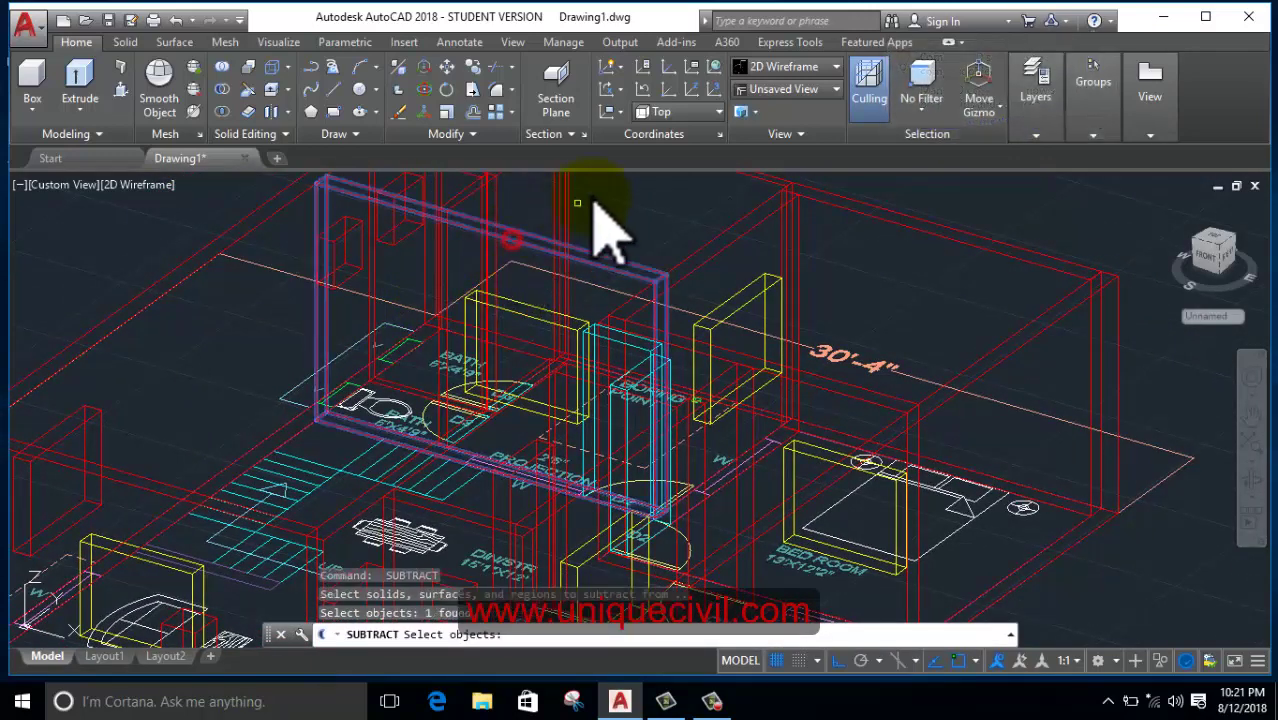
pyautogui.press('Return')
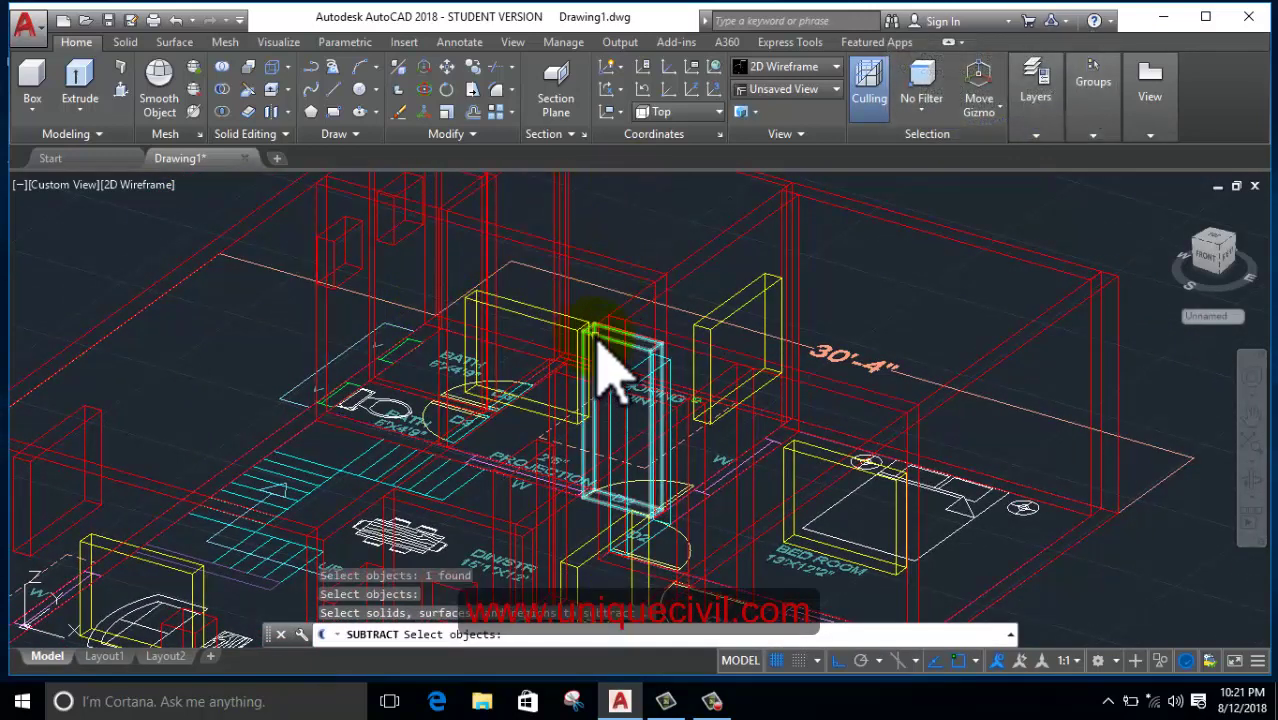
pyautogui.click(600, 345)
pyautogui.press('Return')
# - Subtract the bath window box from the wall beside the bath
pyautogui.scroll(-3, 650, 268)
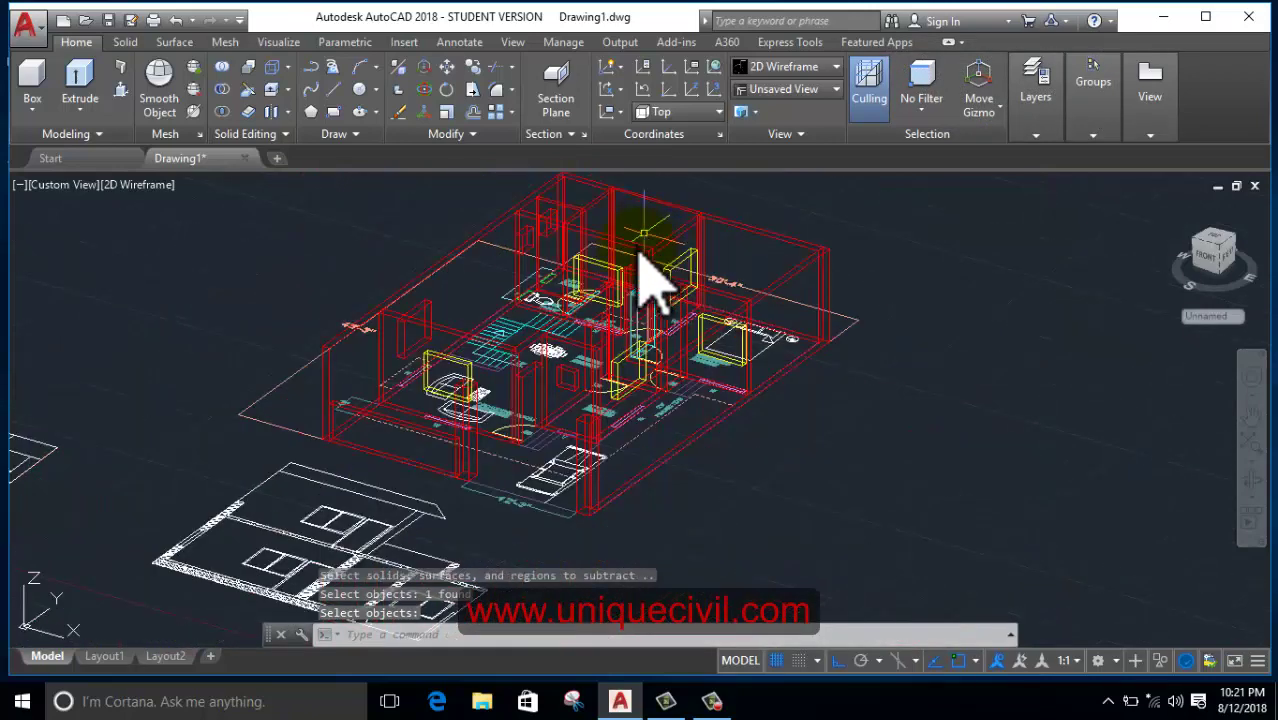
pyautogui.scroll(1, 612, 288)
pyautogui.scroll(1, 612, 290)
pyautogui.scroll(1, 605, 310)
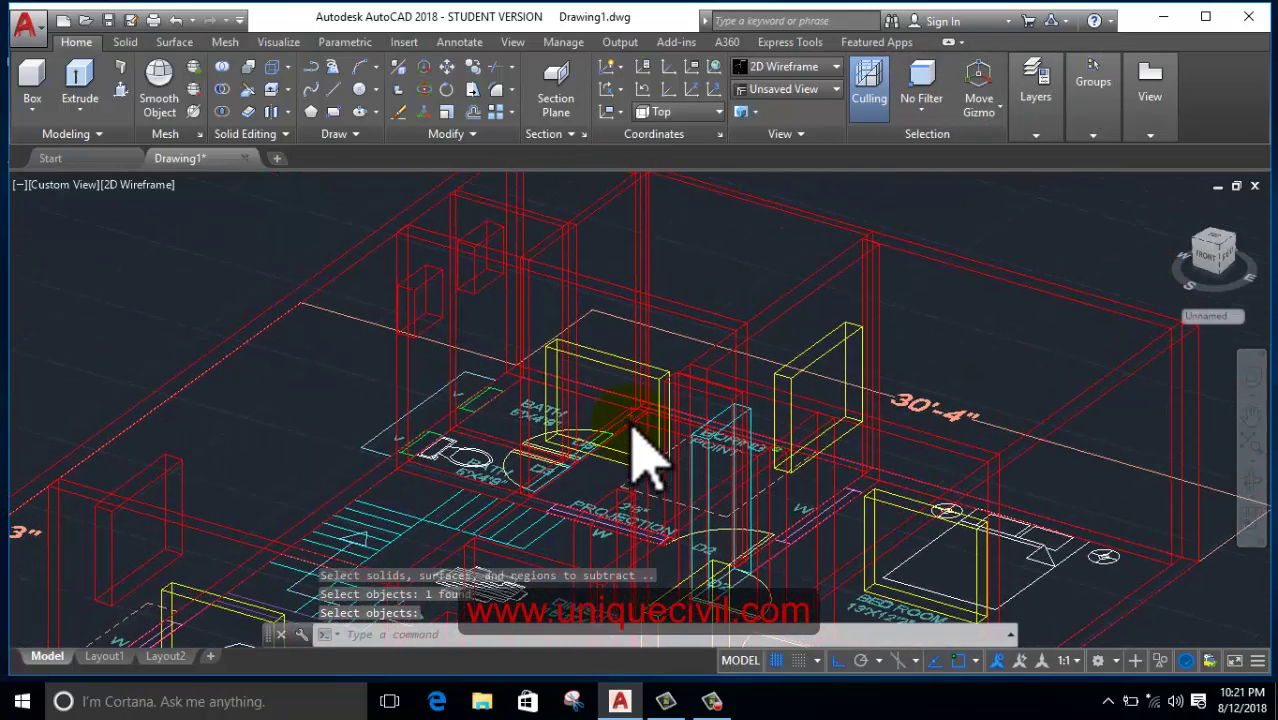
pyautogui.press('Return')
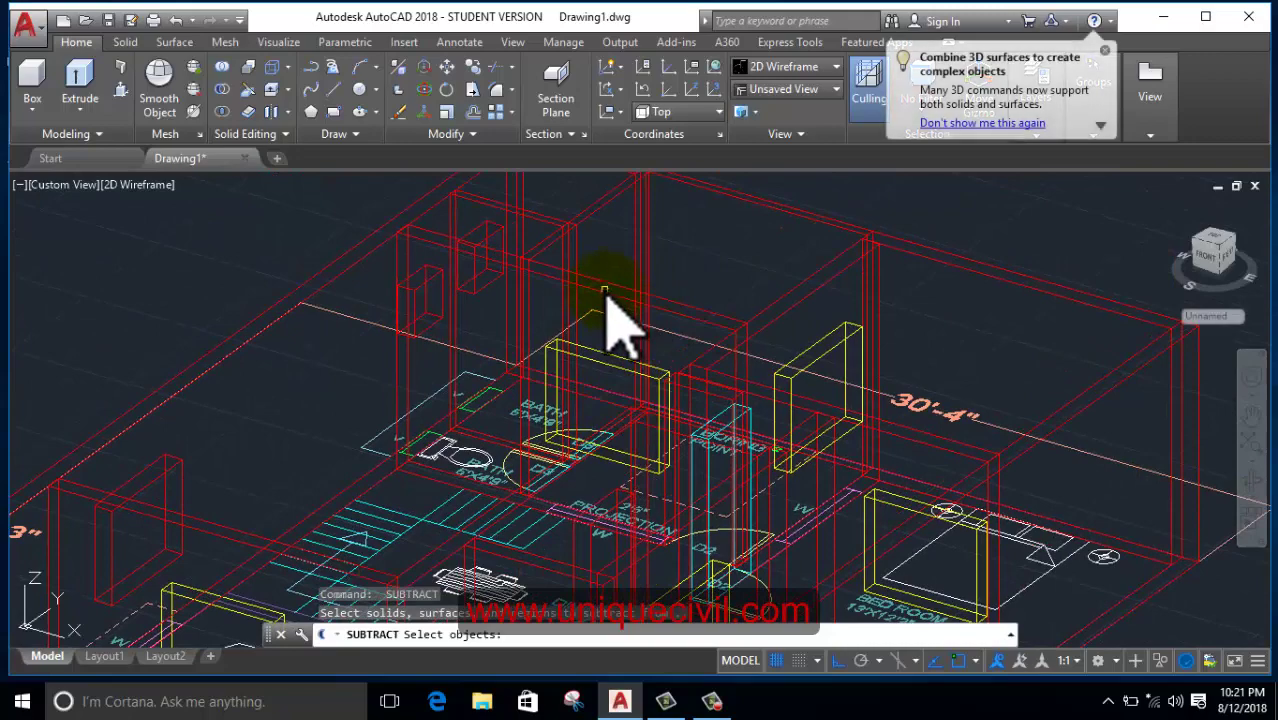
pyautogui.click(607, 295)
pyautogui.click(594, 357)
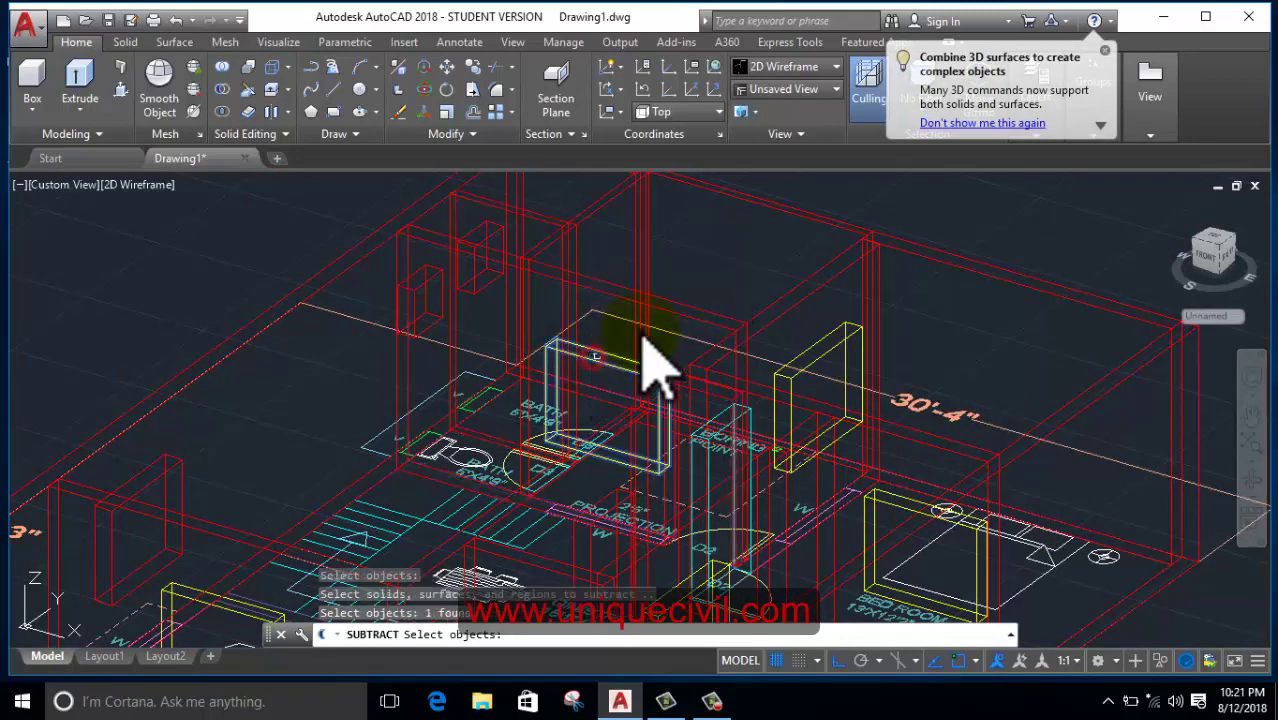
pyautogui.press('Return')
# - Subtract the window boxes from the tall wall and the bedroom wall
pyautogui.moveTo(676, 337); pyautogui.dragTo(571, 285, button='middle')
pyautogui.press('Return')
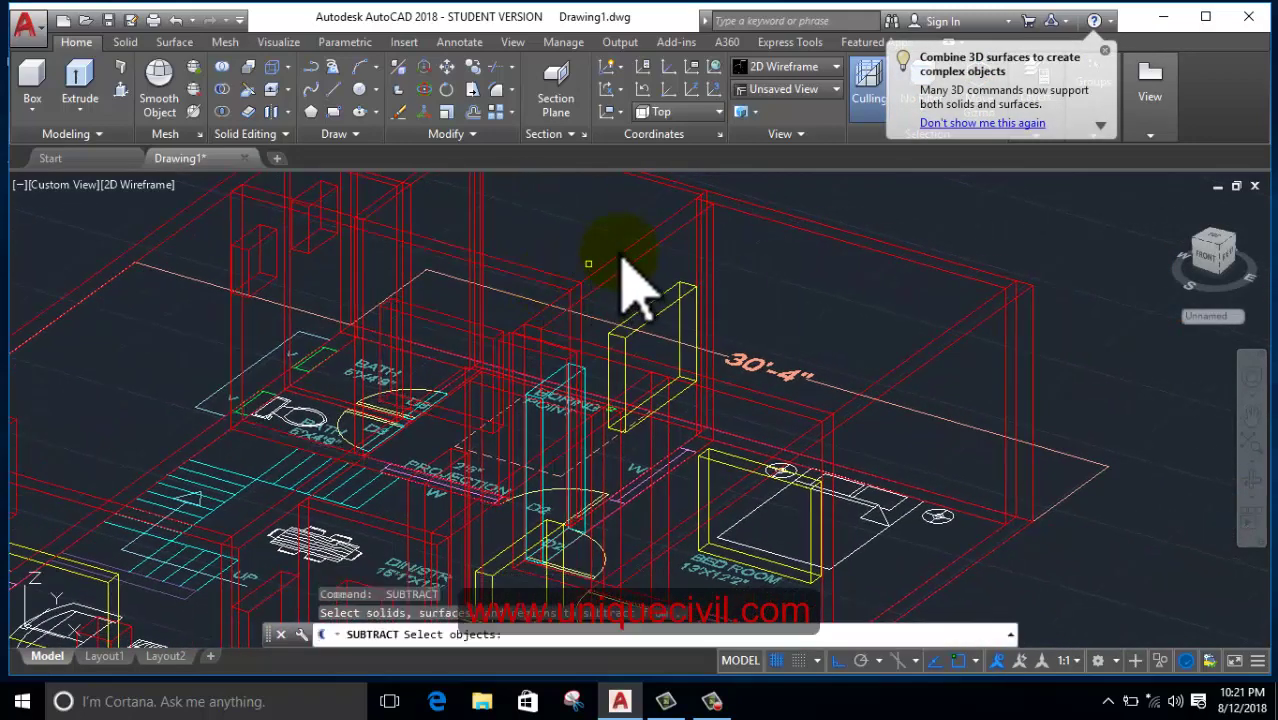
pyautogui.click(650, 256)
pyautogui.press('Return')
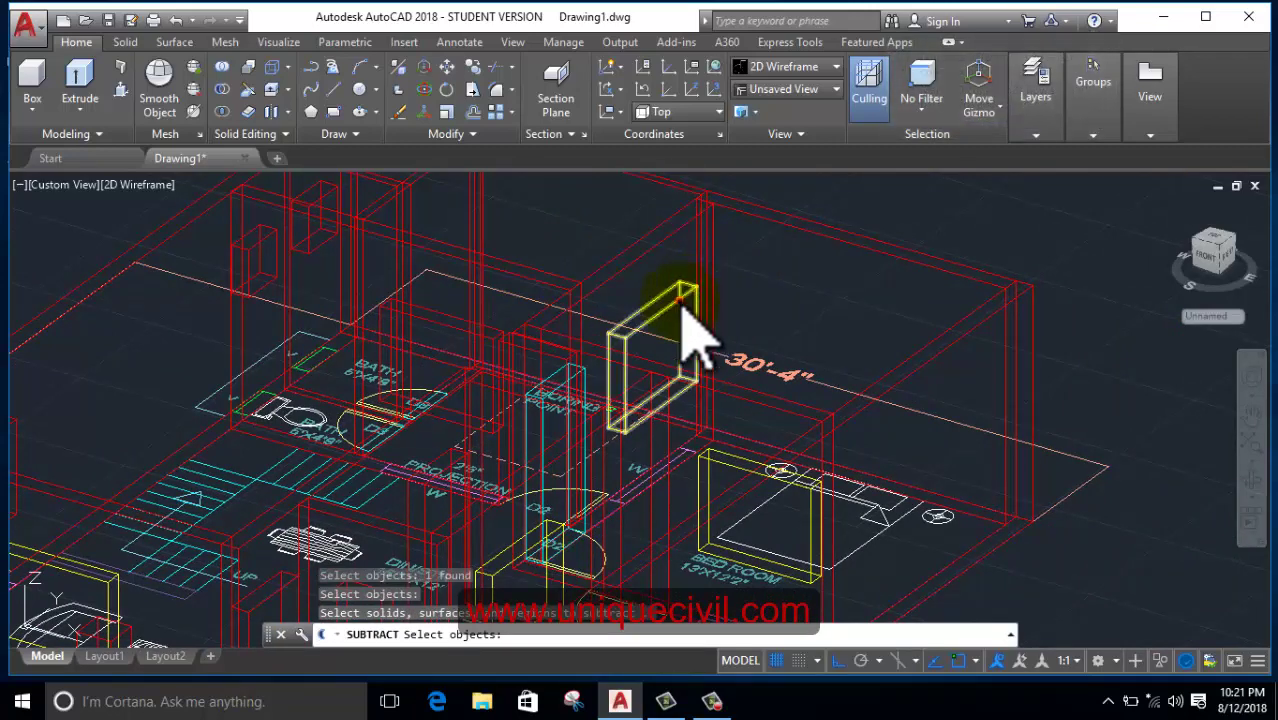
pyautogui.click(686, 304)
pyautogui.moveTo(755, 385); pyautogui.dragTo(655, 270, button='middle')
pyautogui.press('Return')
pyautogui.press('Return')
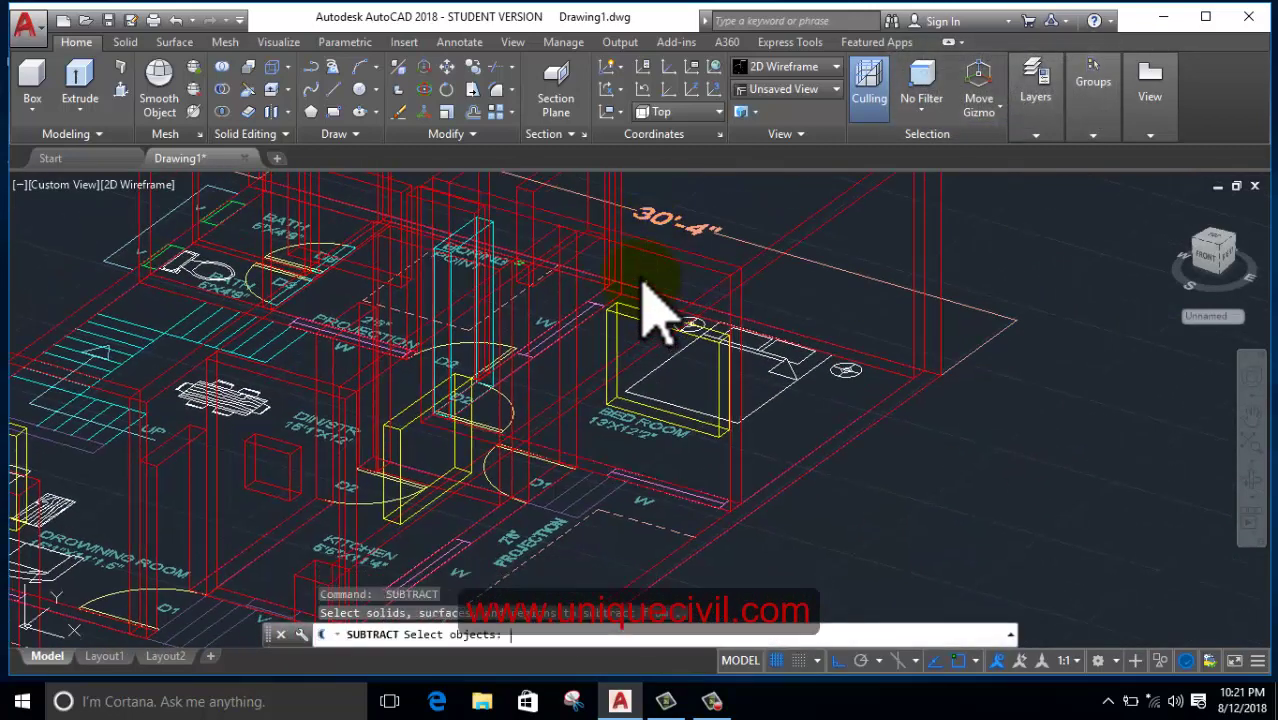
pyautogui.click(650, 256)
pyautogui.press('Return')
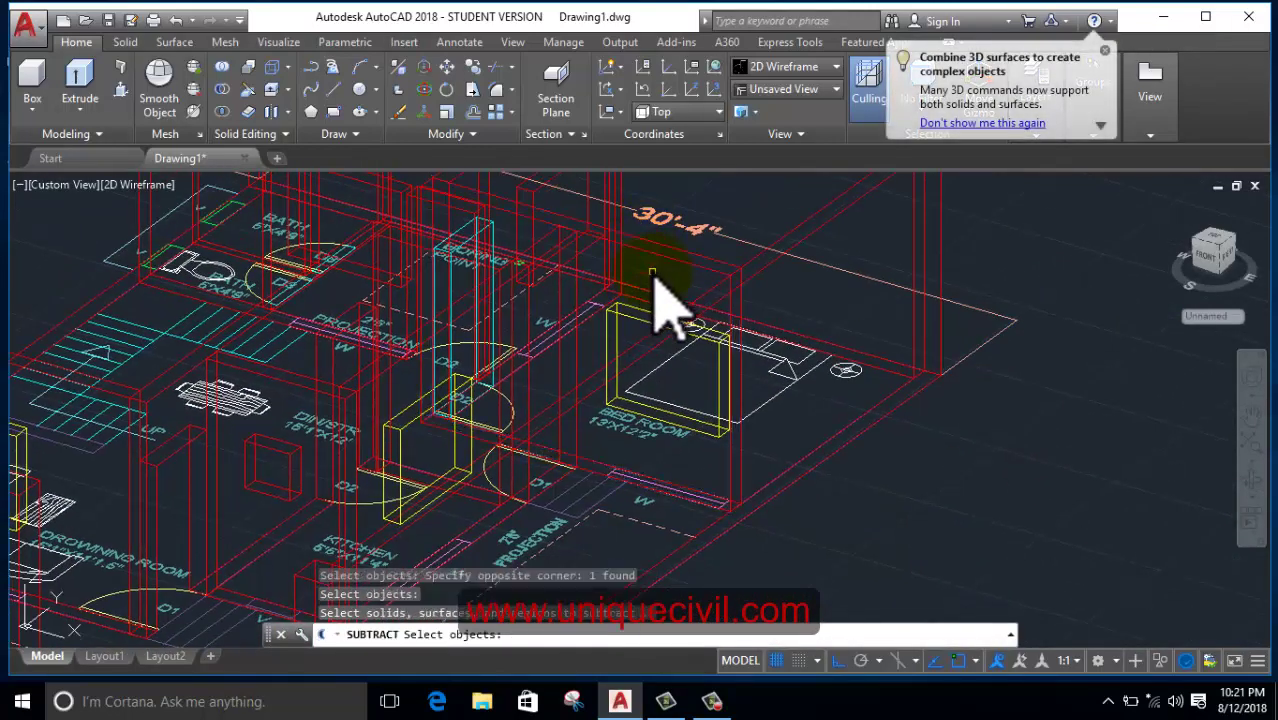
pyautogui.click(640, 350)
pyautogui.press('Return')
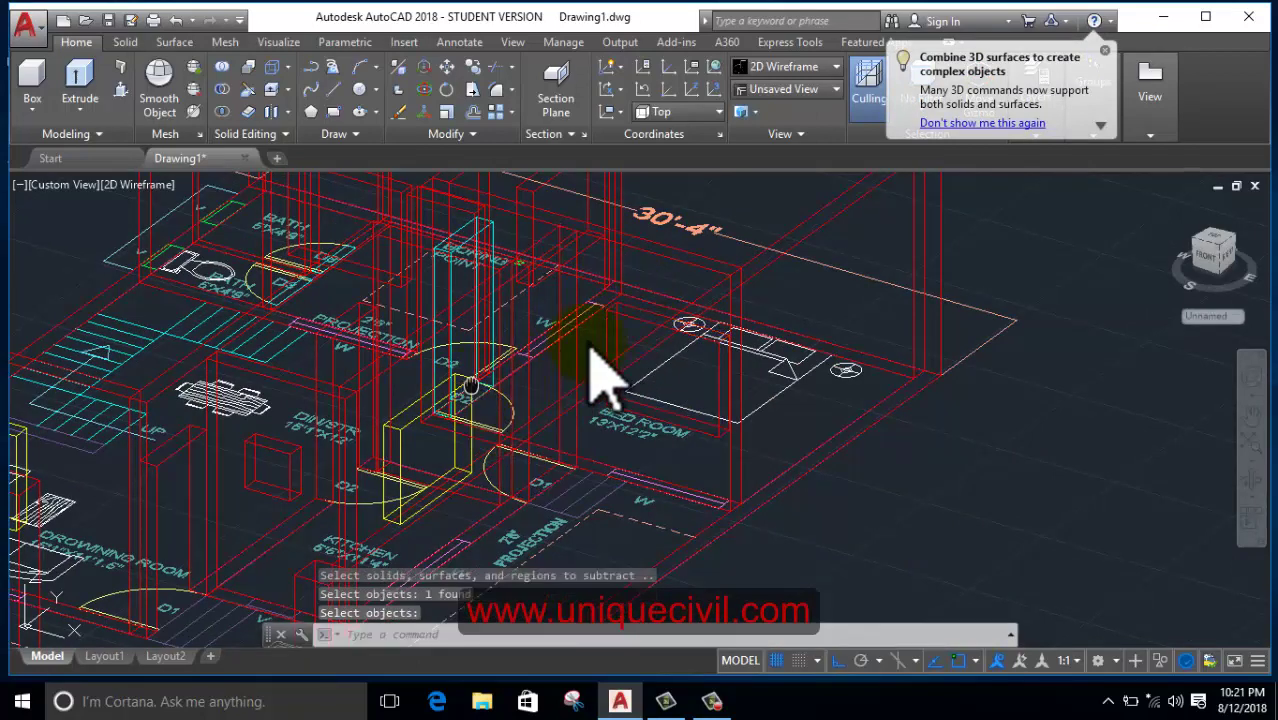
# - Subtract the door box from the dining-area wall after correcting a wrong wall pick
pyautogui.moveTo(420, 400); pyautogui.dragTo(540, 350, button='middle')
pyautogui.press('Return')
pyautogui.press('Return')
pyautogui.click(540, 340)
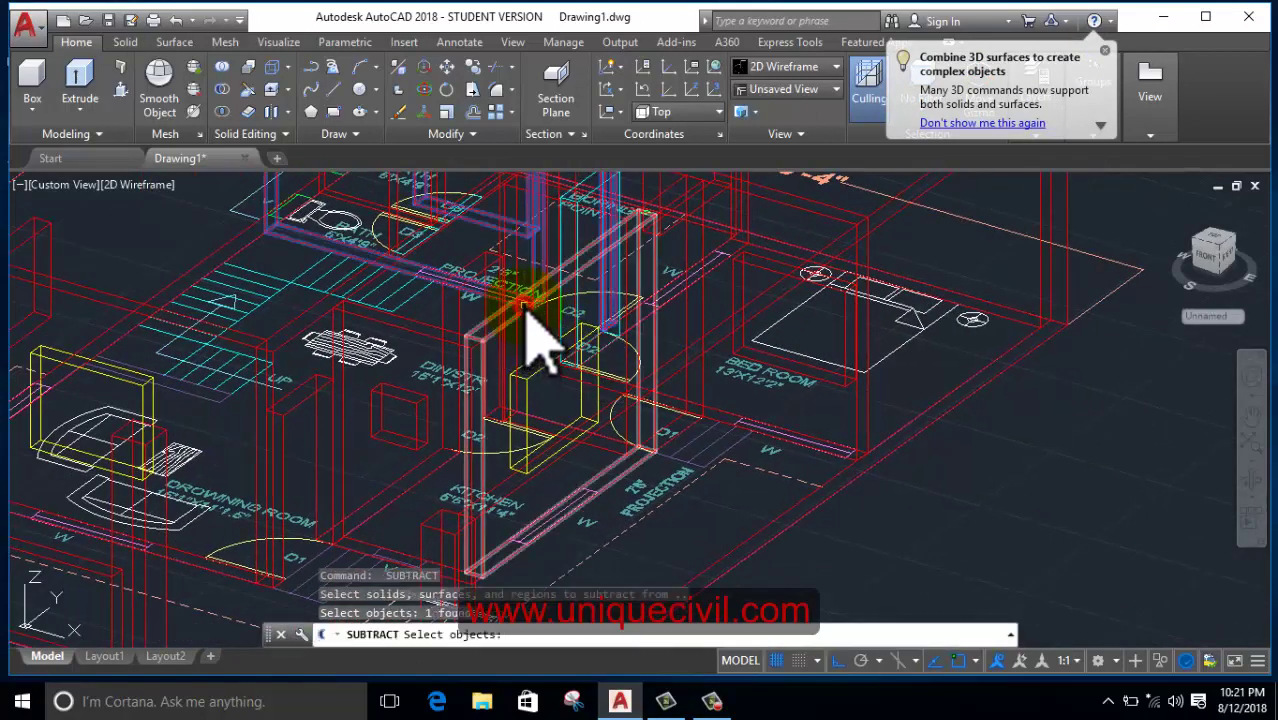
pyautogui.press('Escape')
pyautogui.press('Return')
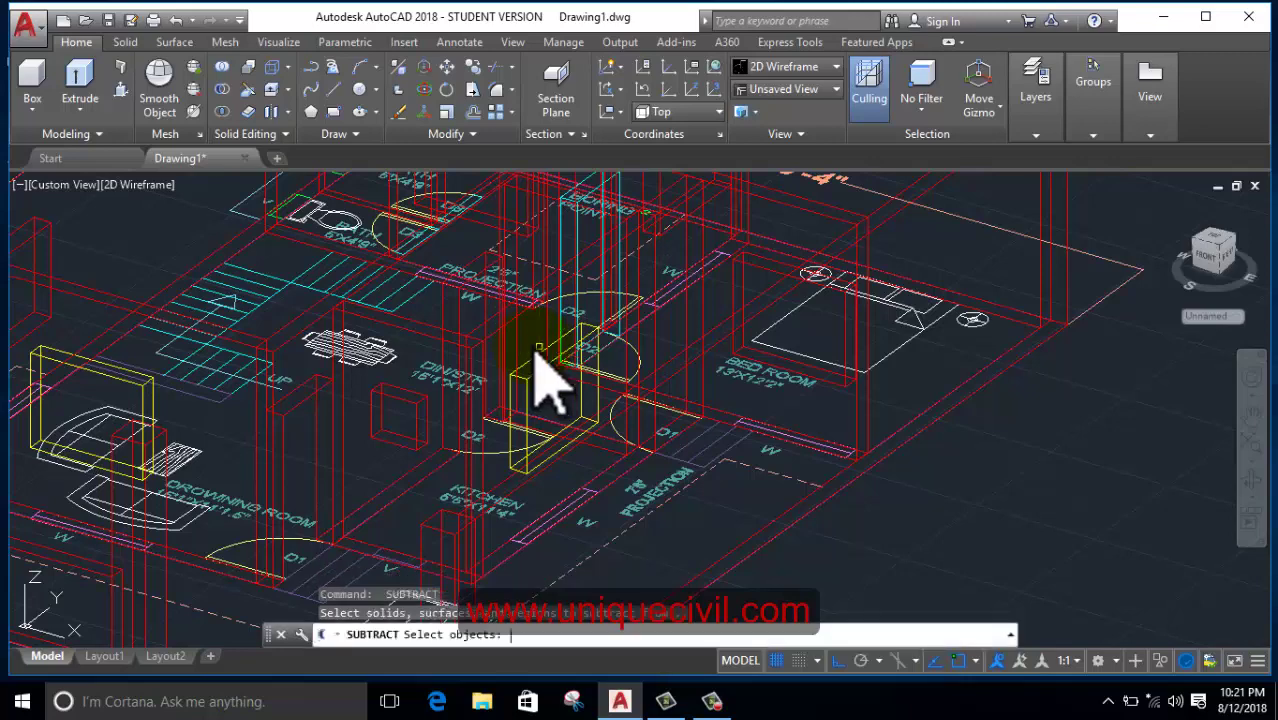
pyautogui.click(524, 316)
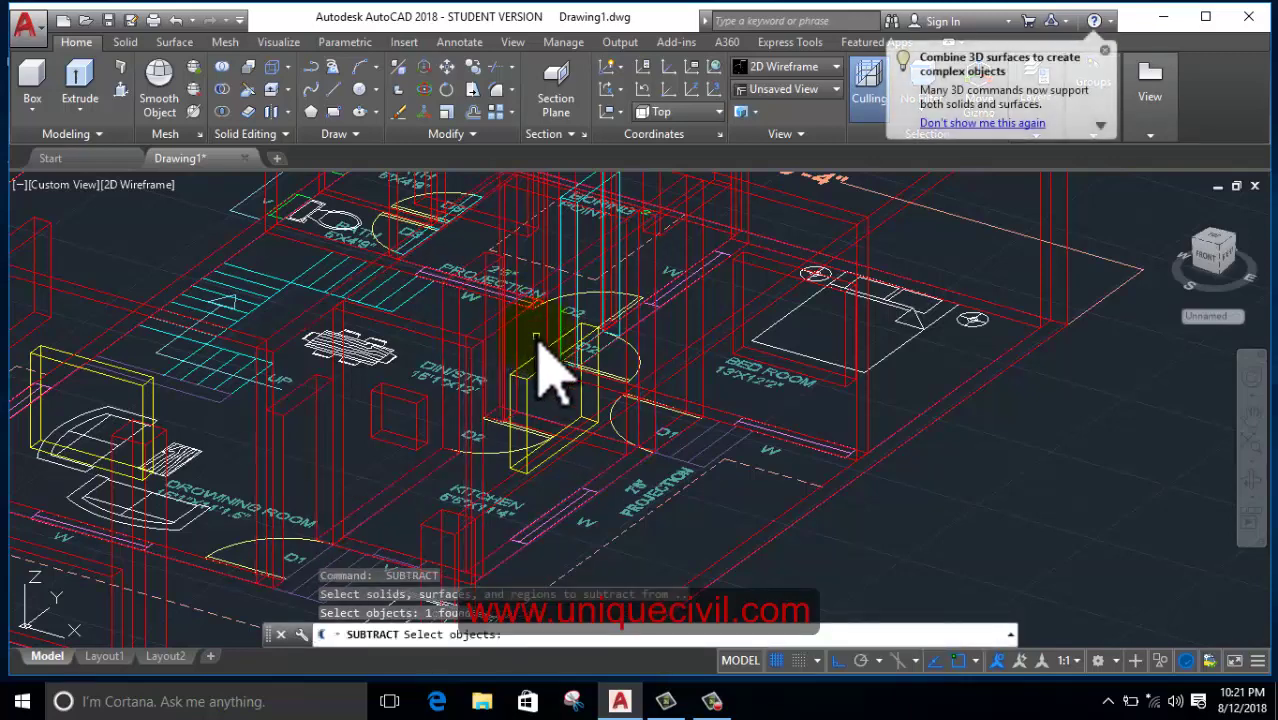
pyautogui.click(537, 357)
pyautogui.press('Return')
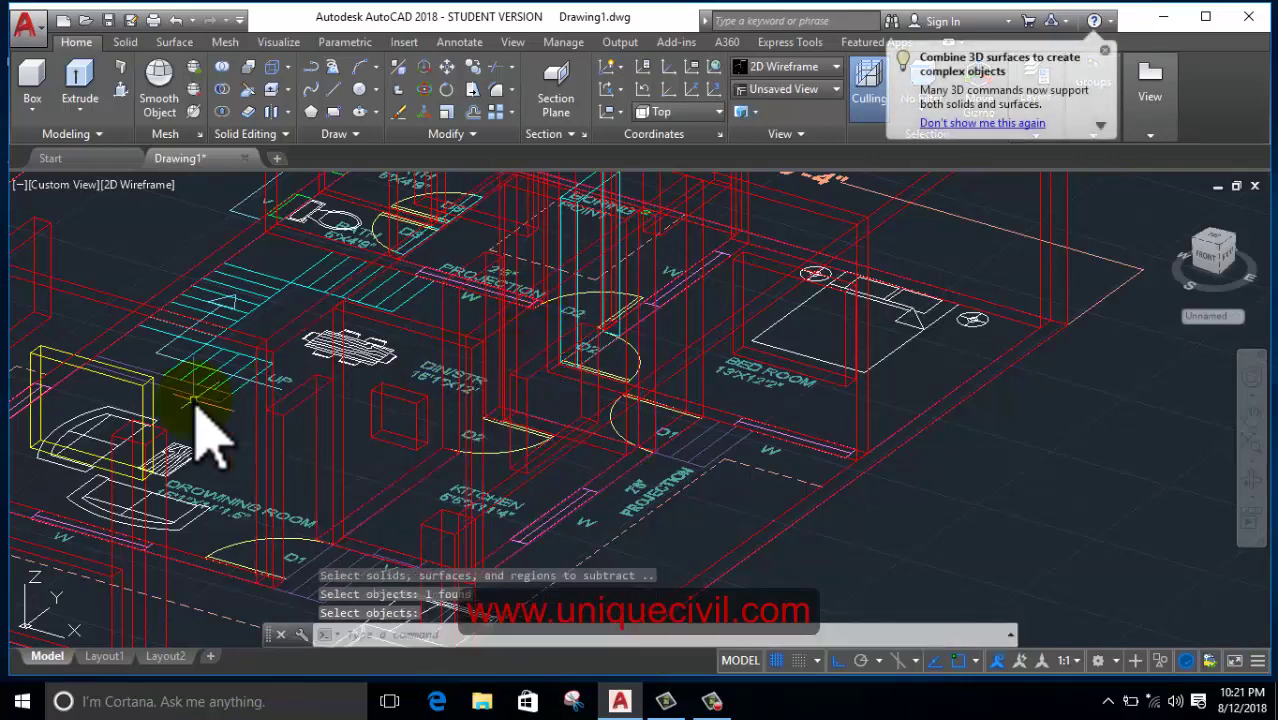
# - Subtract the drawing-room window box from its wall, then orbit out to the whole house
pyautogui.moveTo(194, 405); pyautogui.dragTo(416, 400, button='middle')
pyautogui.press('Return')
pyautogui.click(323, 295)
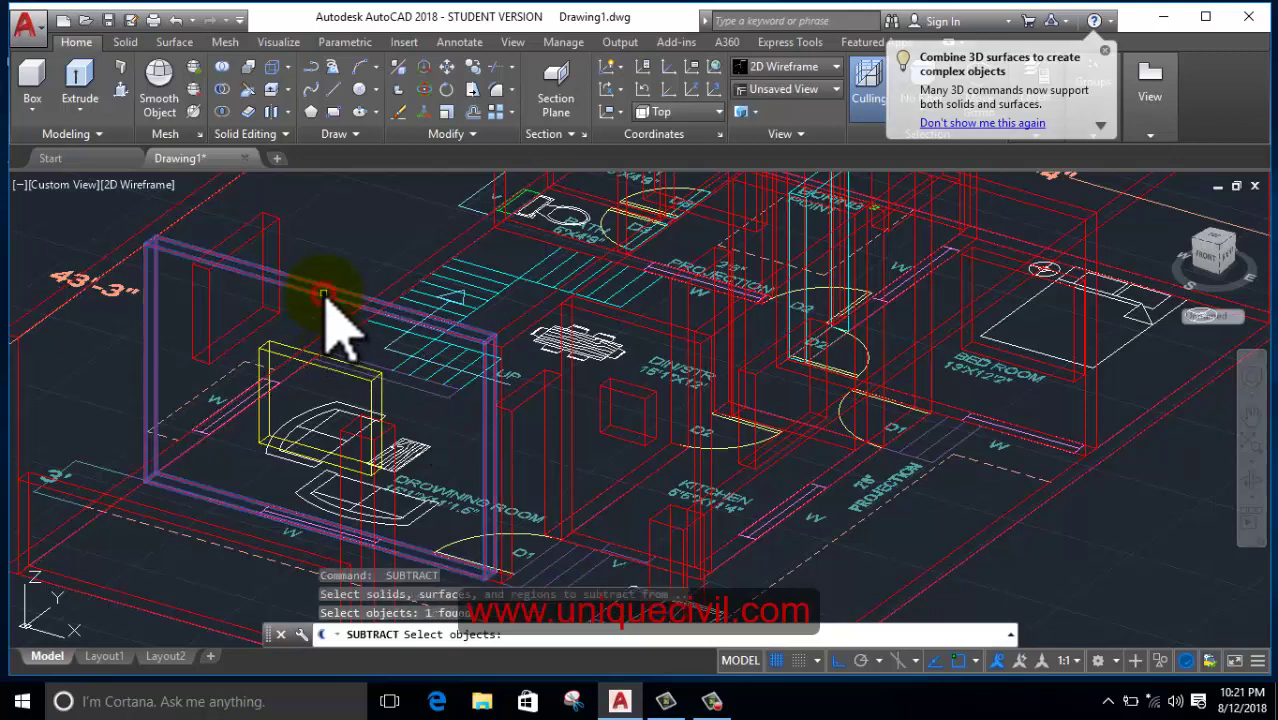
pyautogui.press('Return')
pyautogui.click(281, 356)
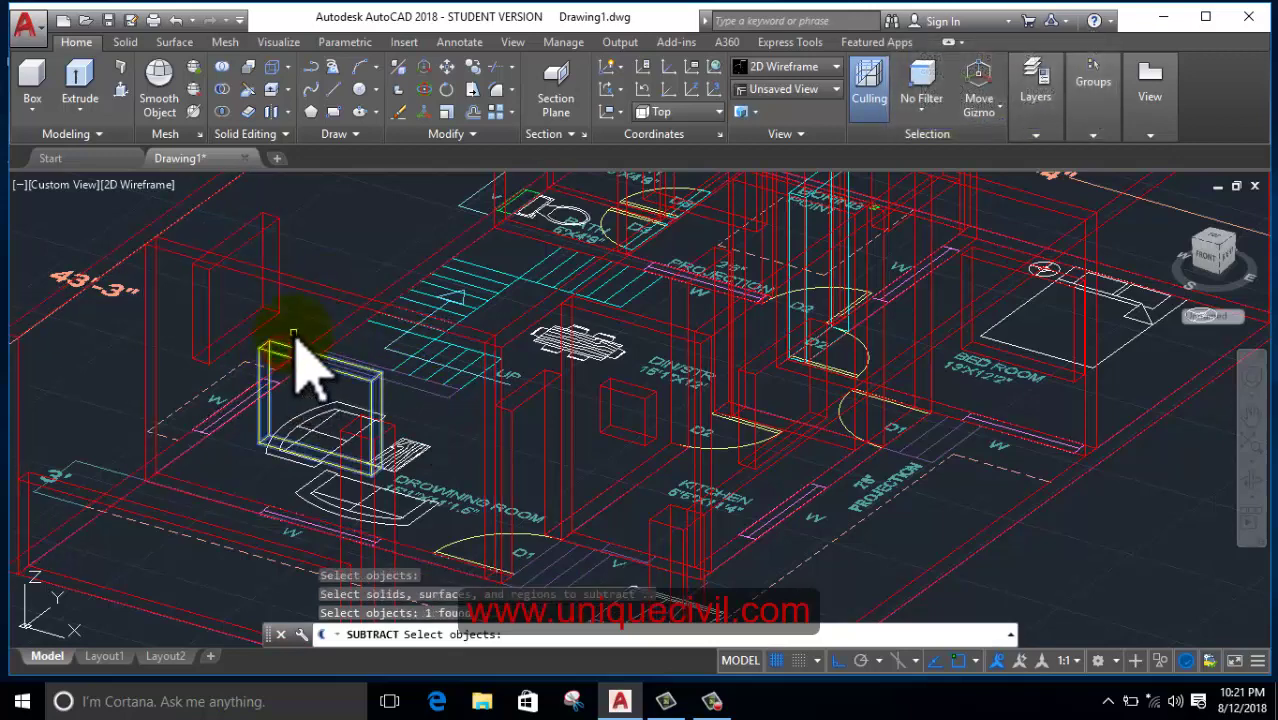
pyautogui.scroll(-4, 300, 365)
pyautogui.moveTo(312, 368)
pyautogui.keyDown('shift'); pyautogui.mouseDown(button='middle')
pyautogui.moveTo(442, 380)
pyautogui.moveTo(322, 394)
pyautogui.moveTo(390, 485)
pyautogui.moveTo(362, 370)
pyautogui.mouseUp(button='middle'); pyautogui.keyUp('shift')
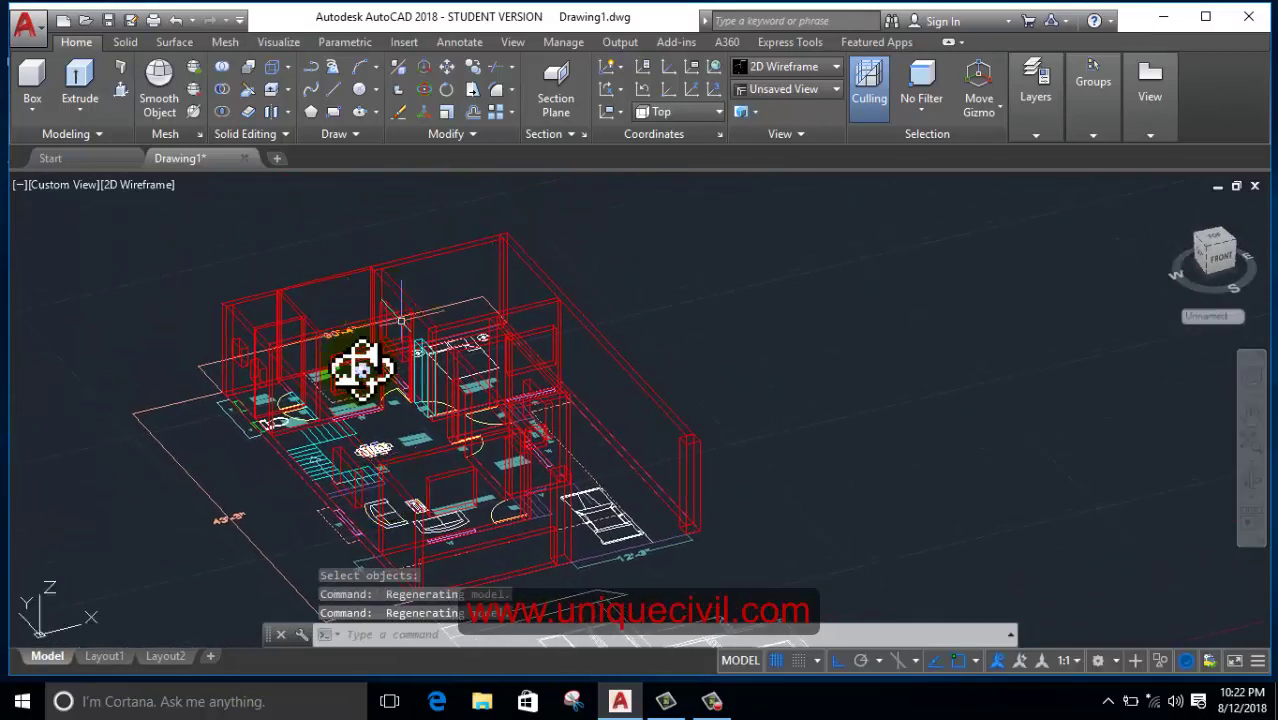
# - Change the visual style from 2D Wireframe to Realistic and orbit to inspect the red walls
pyautogui.click(148, 186)
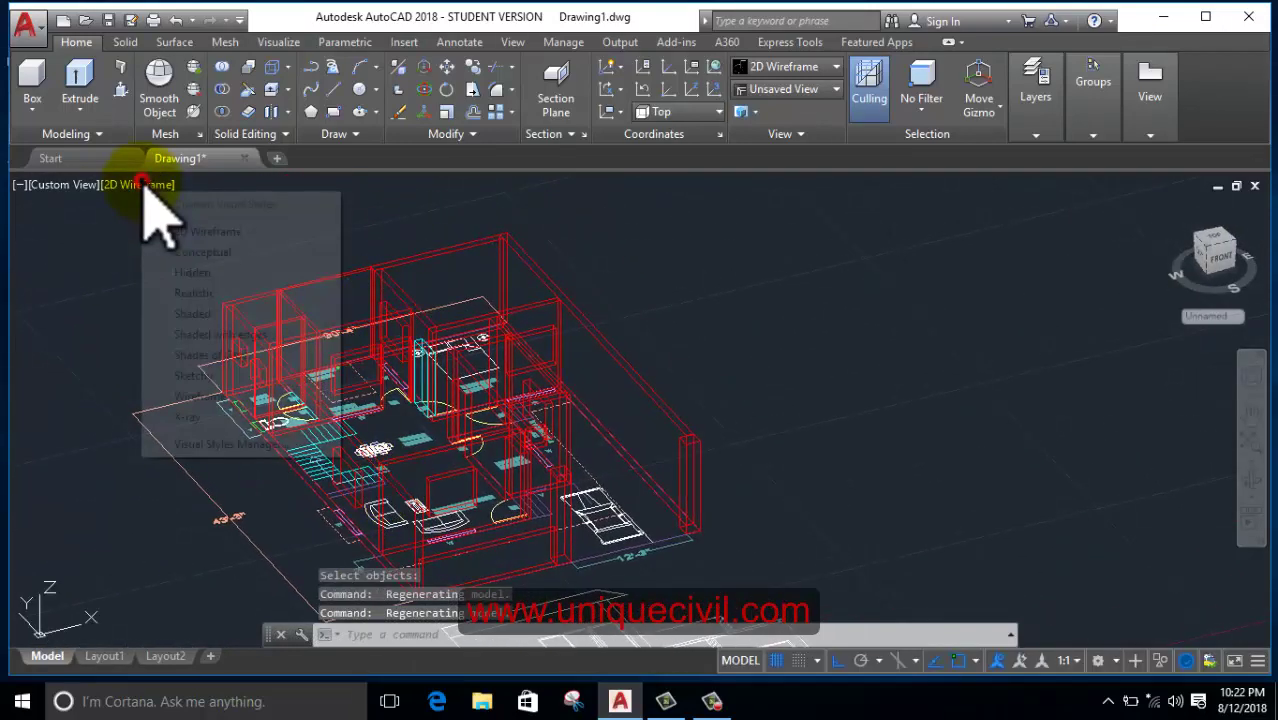
pyautogui.click(170, 288)
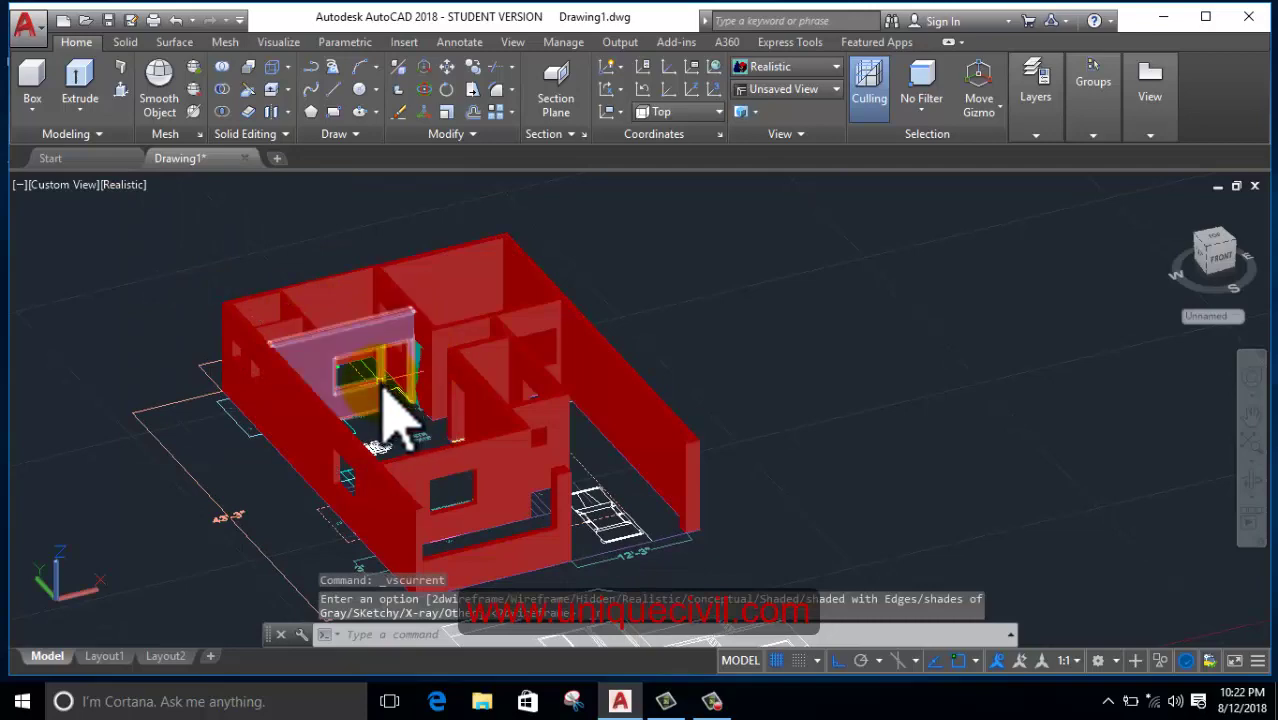
pyautogui.scroll(5, 313, 367)
pyautogui.scroll(-5, 358, 388)
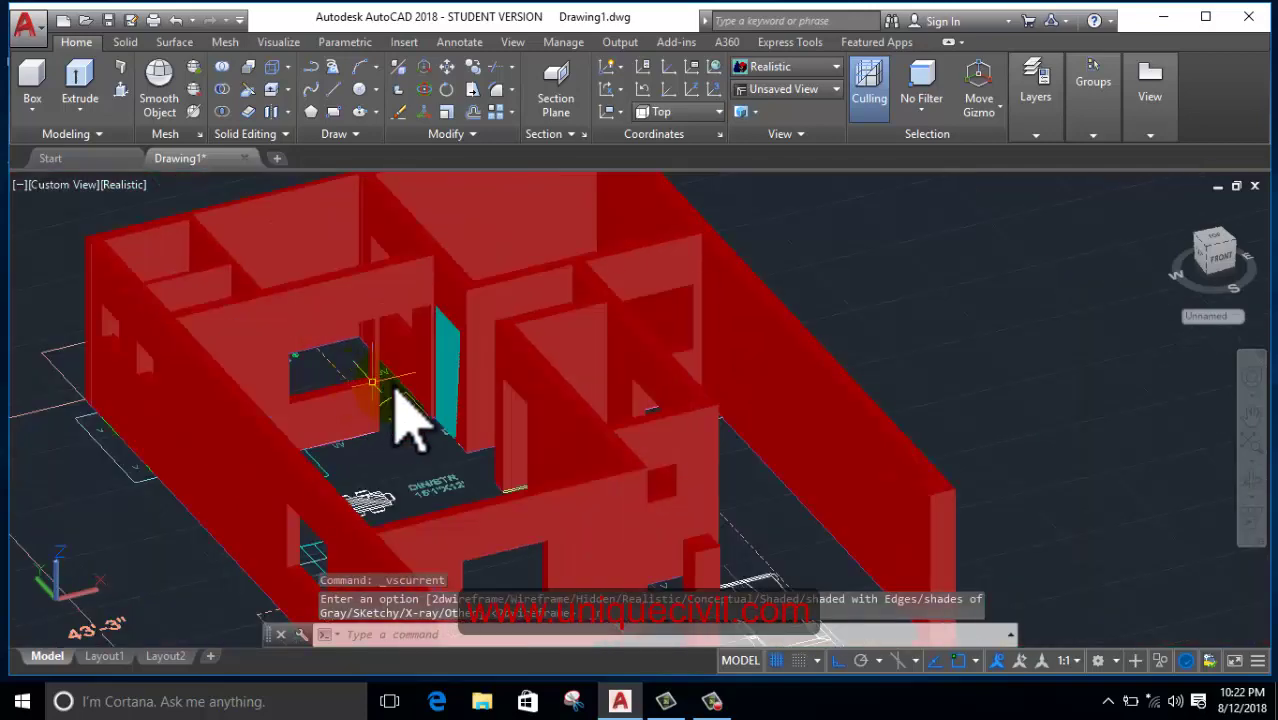
pyautogui.moveTo(385, 385)
pyautogui.keyDown('shift'); pyautogui.mouseDown(button='middle')
pyautogui.moveTo(295, 367)
pyautogui.moveTo(240, 471)
pyautogui.moveTo(428, 502)
pyautogui.moveTo(443, 513)
pyautogui.moveTo(428, 522)
pyautogui.moveTo(585, 379)
pyautogui.moveTo(414, 408)
pyautogui.moveTo(467, 387)
pyautogui.moveTo(402, 385)
pyautogui.moveTo(411, 357)
pyautogui.moveTo(454, 353)
pyautogui.moveTo(402, 377)
pyautogui.moveTo(331, 372)
pyautogui.mouseUp(button='middle'); pyautogui.keyUp('shift')
pyautogui.scroll(-3, 331, 372)
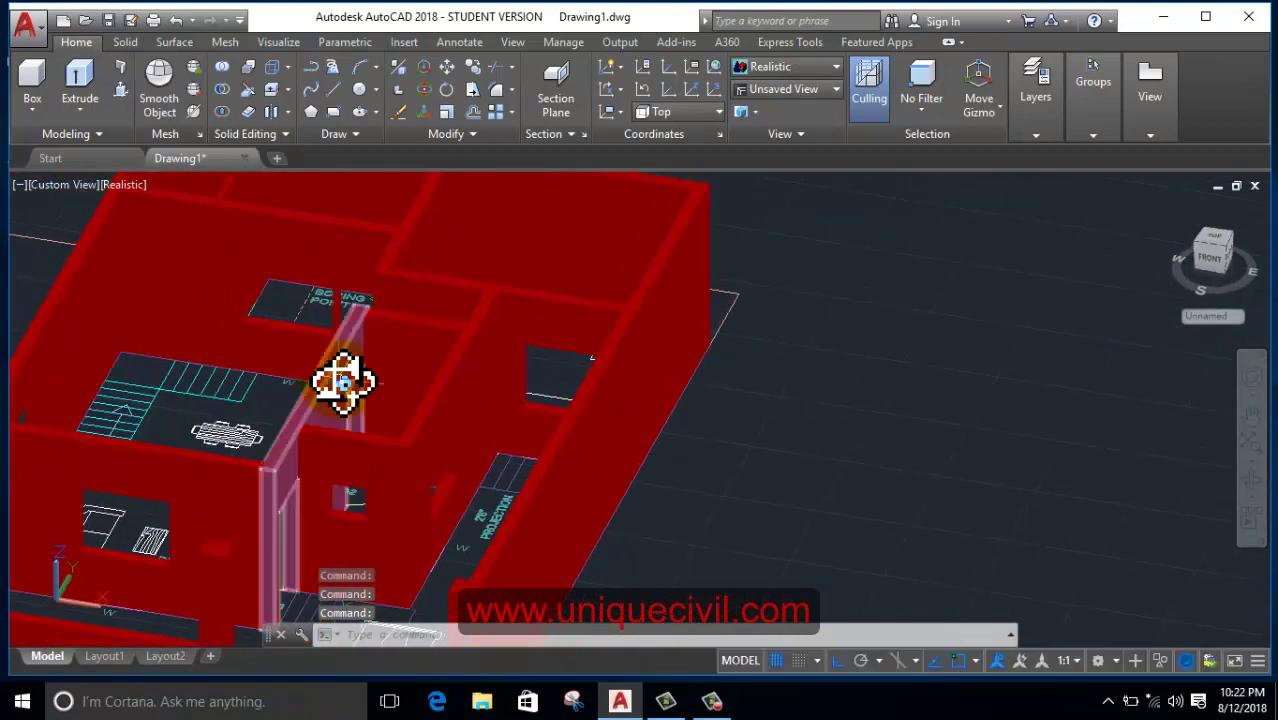
pyautogui.scroll(-3, 337, 377)
pyautogui.moveTo(379, 448)
pyautogui.keyDown('shift'); pyautogui.mouseDown(button='middle')
pyautogui.moveTo(365, 377)
pyautogui.moveTo(459, 399)
pyautogui.moveTo(474, 448)
pyautogui.moveTo(528, 465)
pyautogui.mouseUp(button='middle'); pyautogui.keyUp('shift')
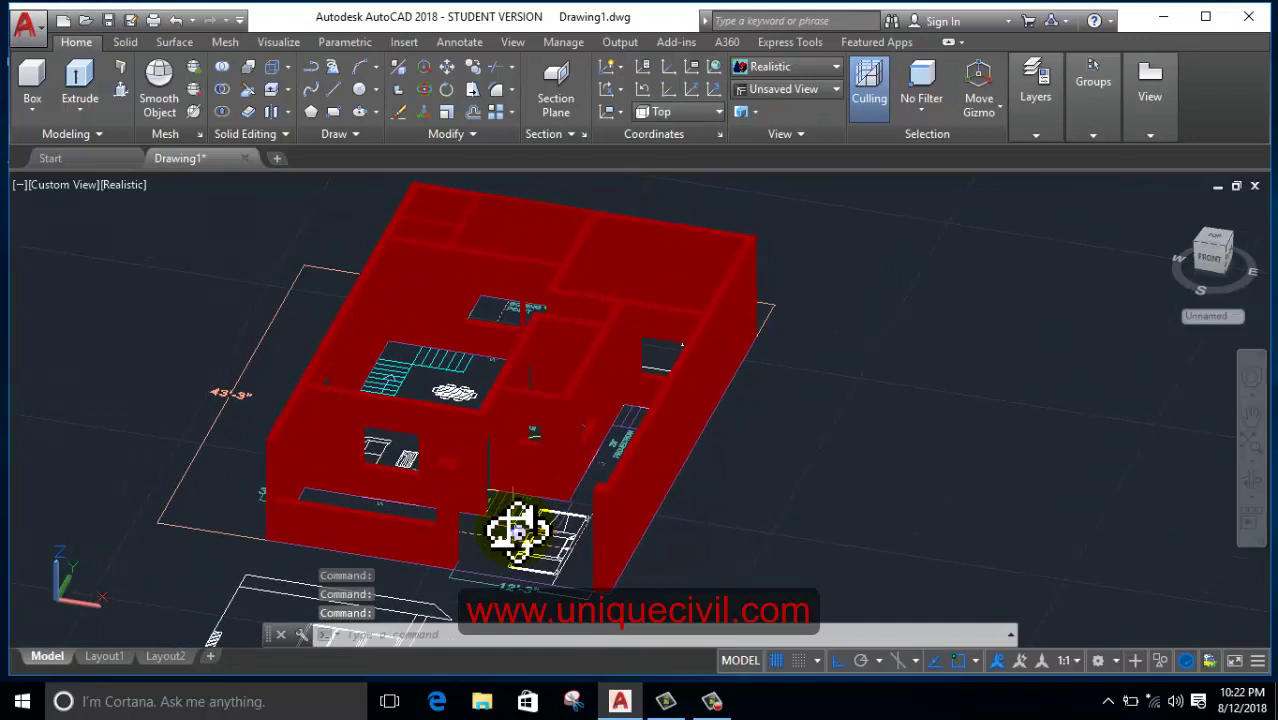
# - Open the Materials Browser and expand the Autodesk Library category list
pyautogui.write('ma')
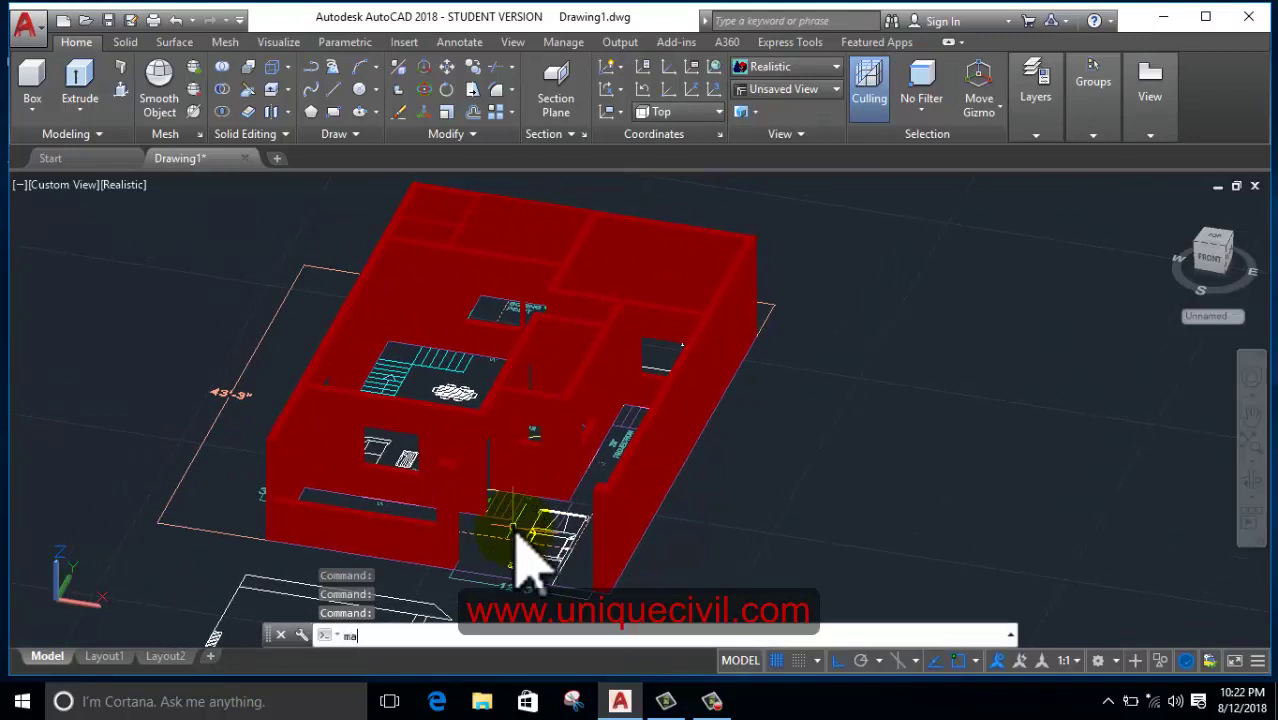
pyautogui.write('t')
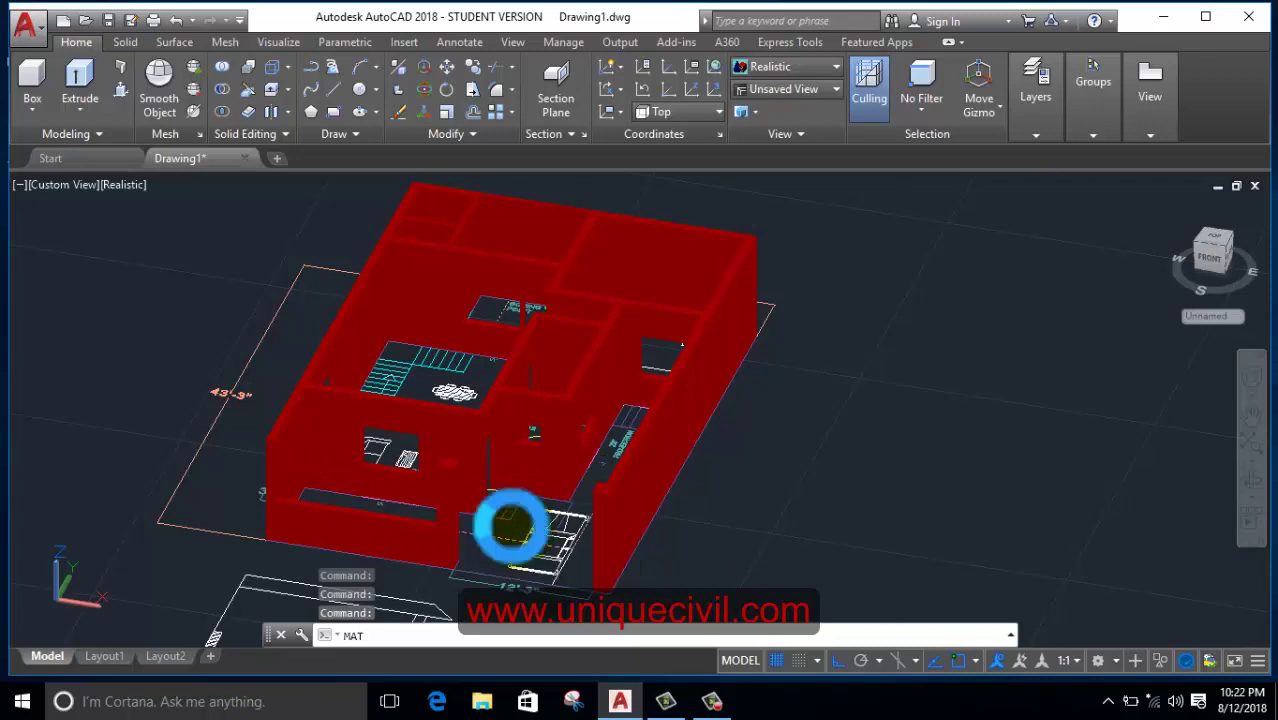
pyautogui.press('Return')
pyautogui.press('Return')
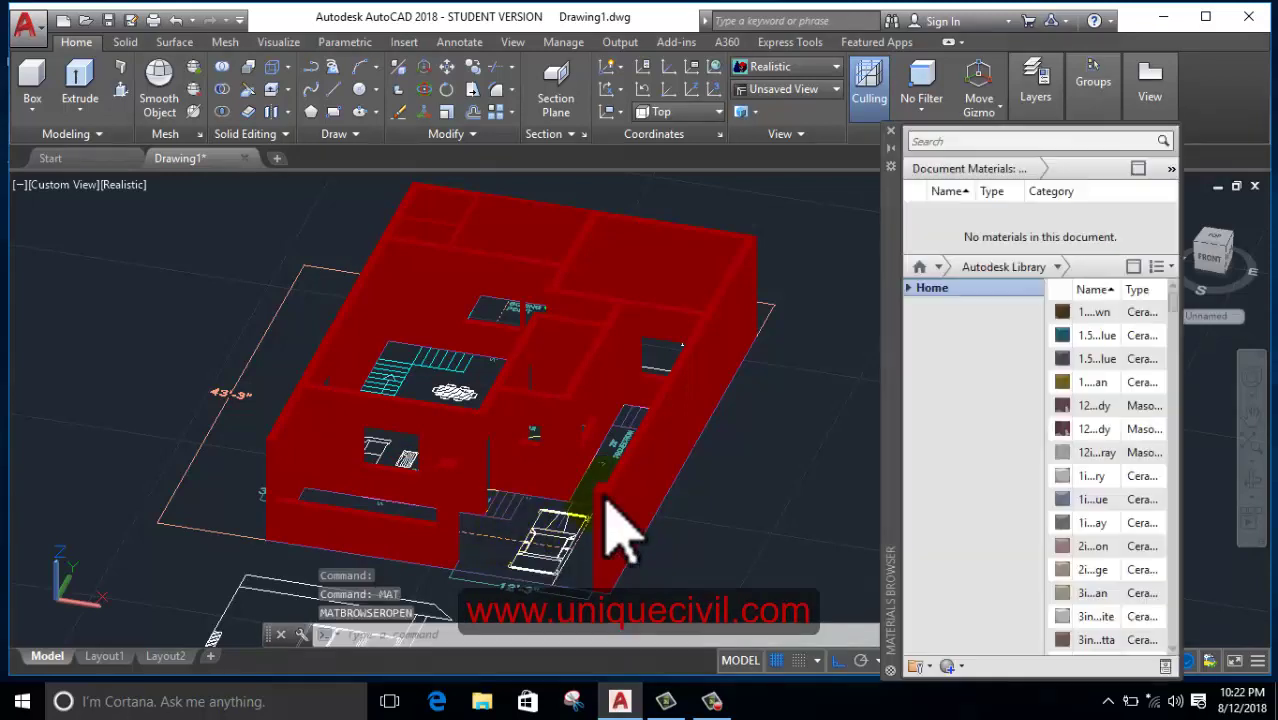
pyautogui.click(1058, 268)
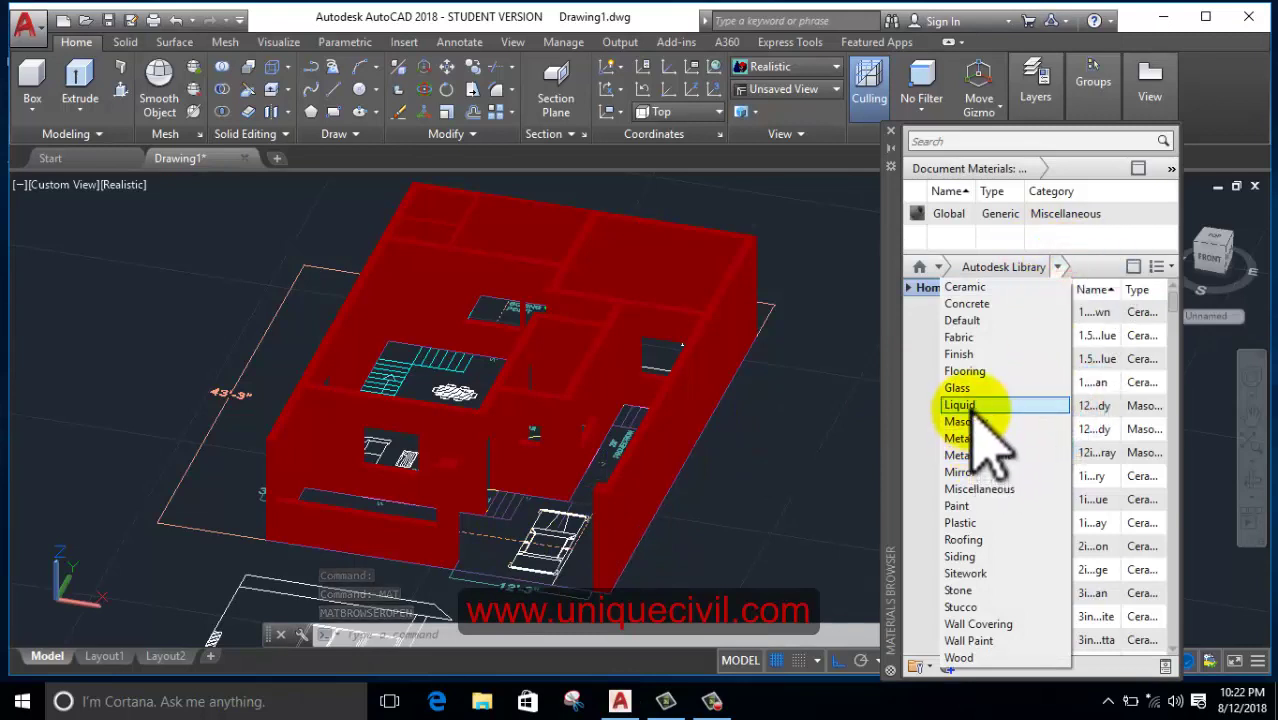
# - Show the Wall Paint materials and drag teal matte paint onto the interior and central walls
pyautogui.click(976, 642)
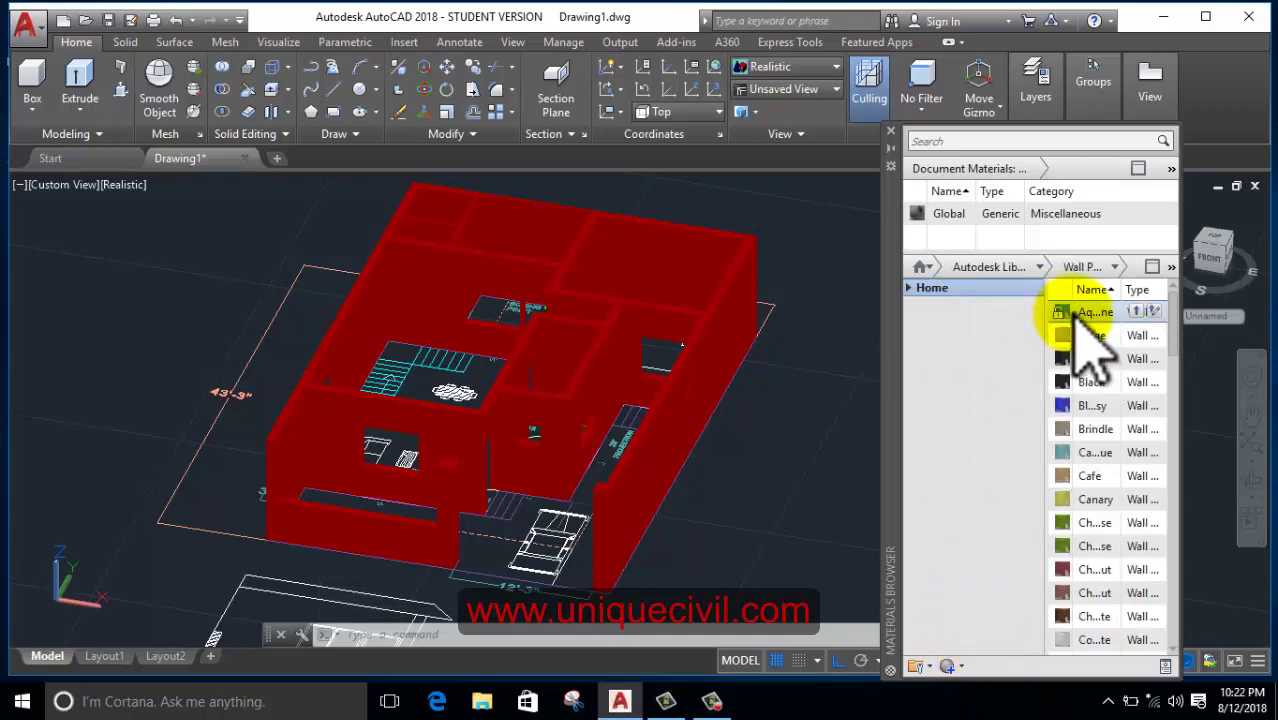
pyautogui.moveTo(1073, 318)
pyautogui.mouseDown()
pyautogui.moveTo(684, 408)
pyautogui.moveTo(803, 468)
pyautogui.mouseUp()
pyautogui.moveTo(1070, 320); pyautogui.dragTo(605, 388)
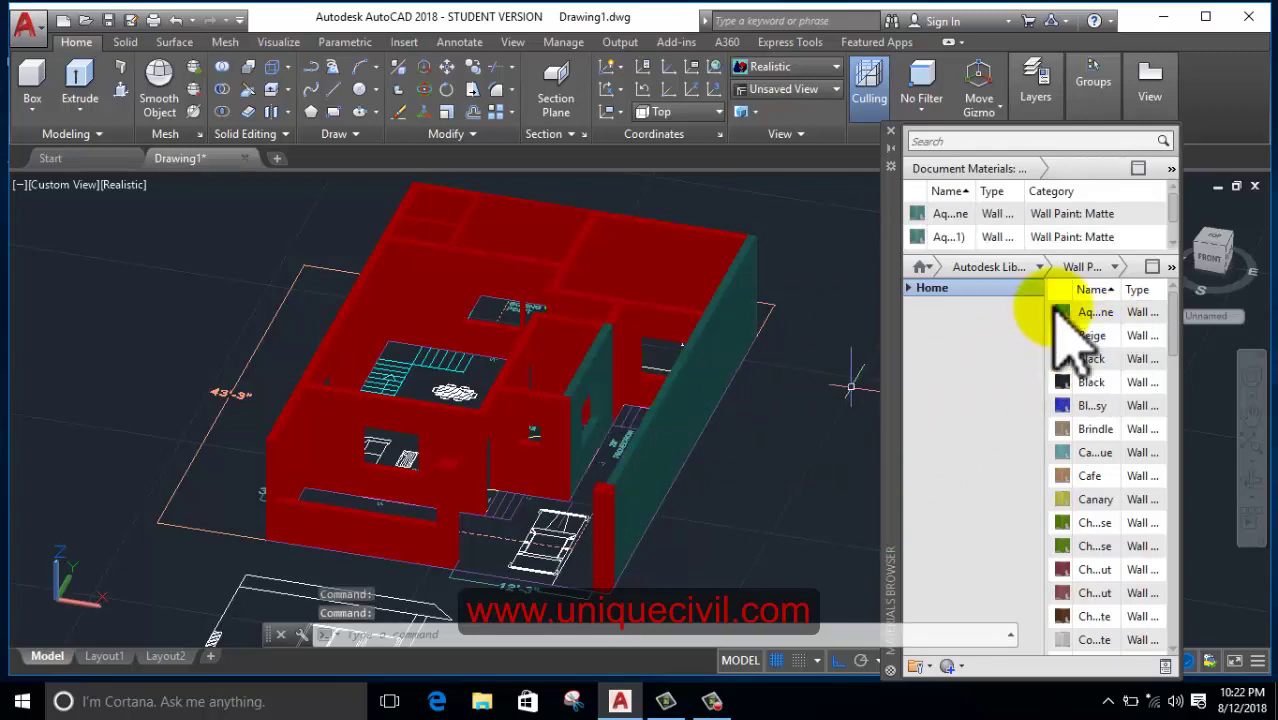
pyautogui.moveTo(1073, 312)
pyautogui.mouseDown()
pyautogui.moveTo(455, 520)
pyautogui.moveTo(470, 527)
pyautogui.mouseUp()
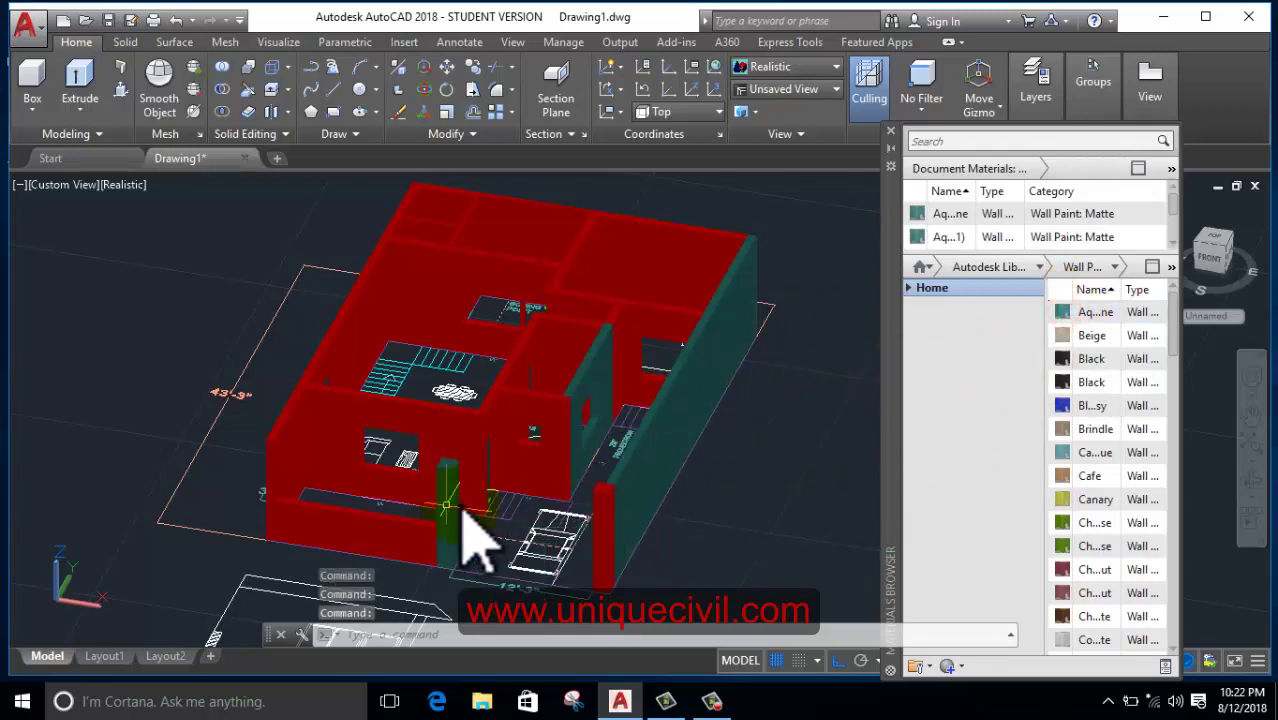
pyautogui.scroll(2, 371, 457)
pyautogui.scroll(2, 463, 471)
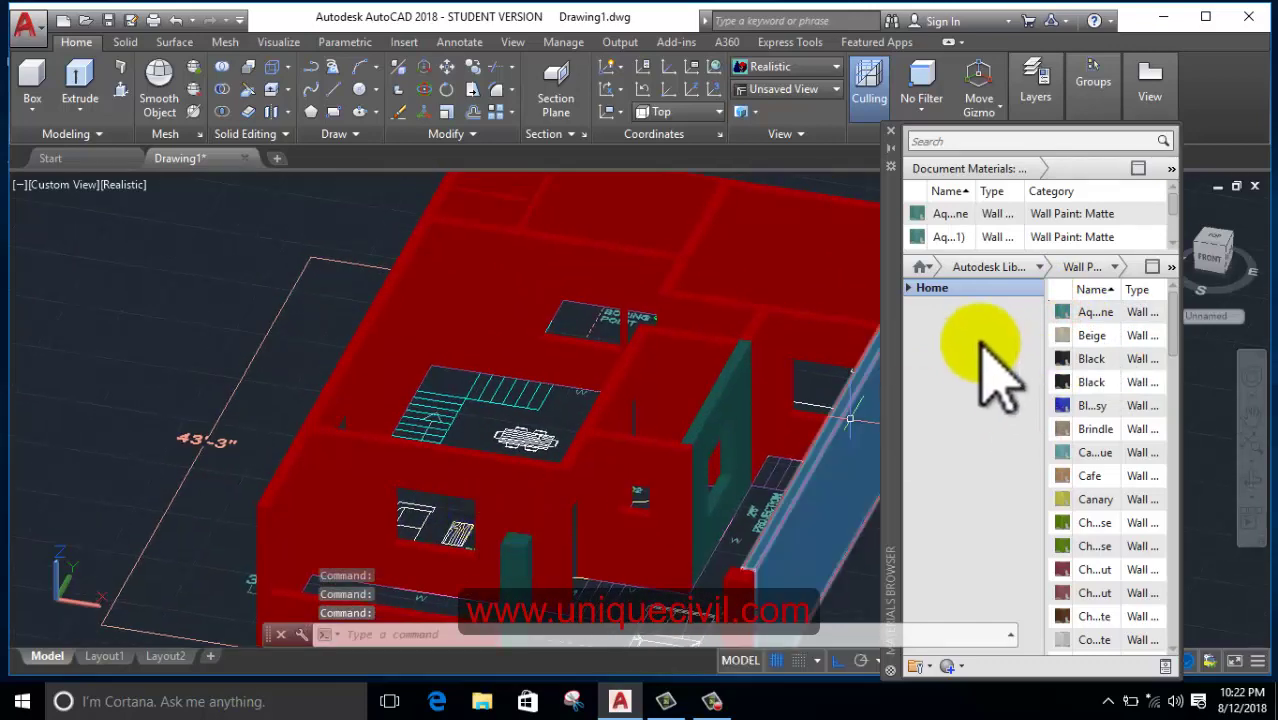
pyautogui.moveTo(1063, 316)
pyautogui.mouseDown()
pyautogui.moveTo(1077, 322)
pyautogui.moveTo(542, 499)
pyautogui.mouseUp()
pyautogui.moveTo(1068, 320); pyautogui.dragTo(599, 485)
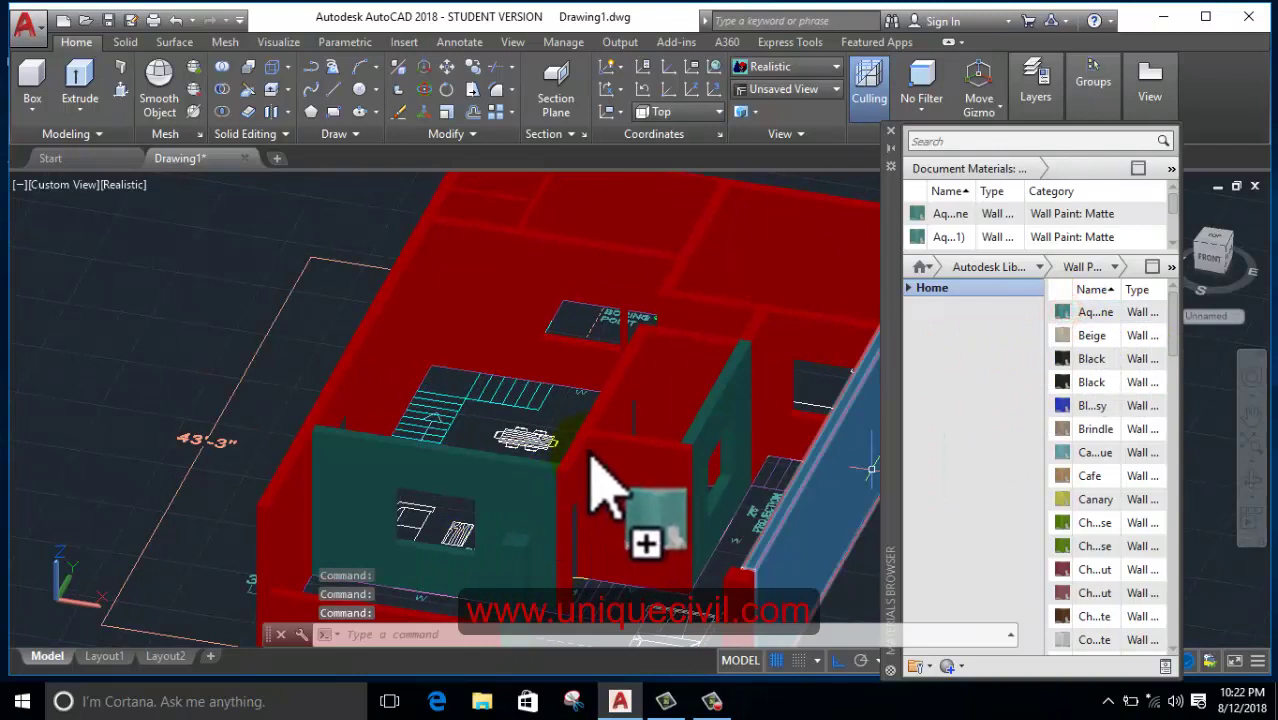
pyautogui.moveTo(1063, 316)
pyautogui.mouseDown()
pyautogui.moveTo(640, 460)
pyautogui.moveTo(660, 465)
pyautogui.mouseUp()
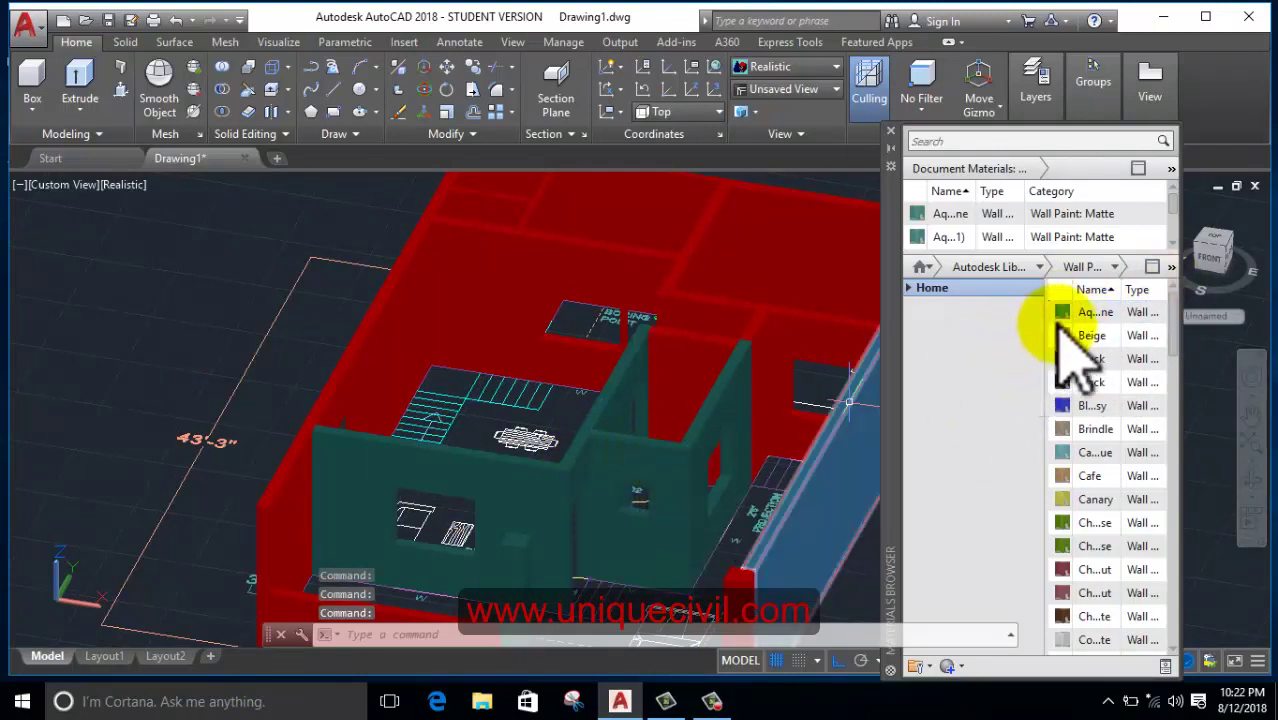
pyautogui.moveTo(1063, 313)
pyautogui.mouseDown()
pyautogui.moveTo(760, 380)
pyautogui.moveTo(700, 372)
pyautogui.mouseUp()
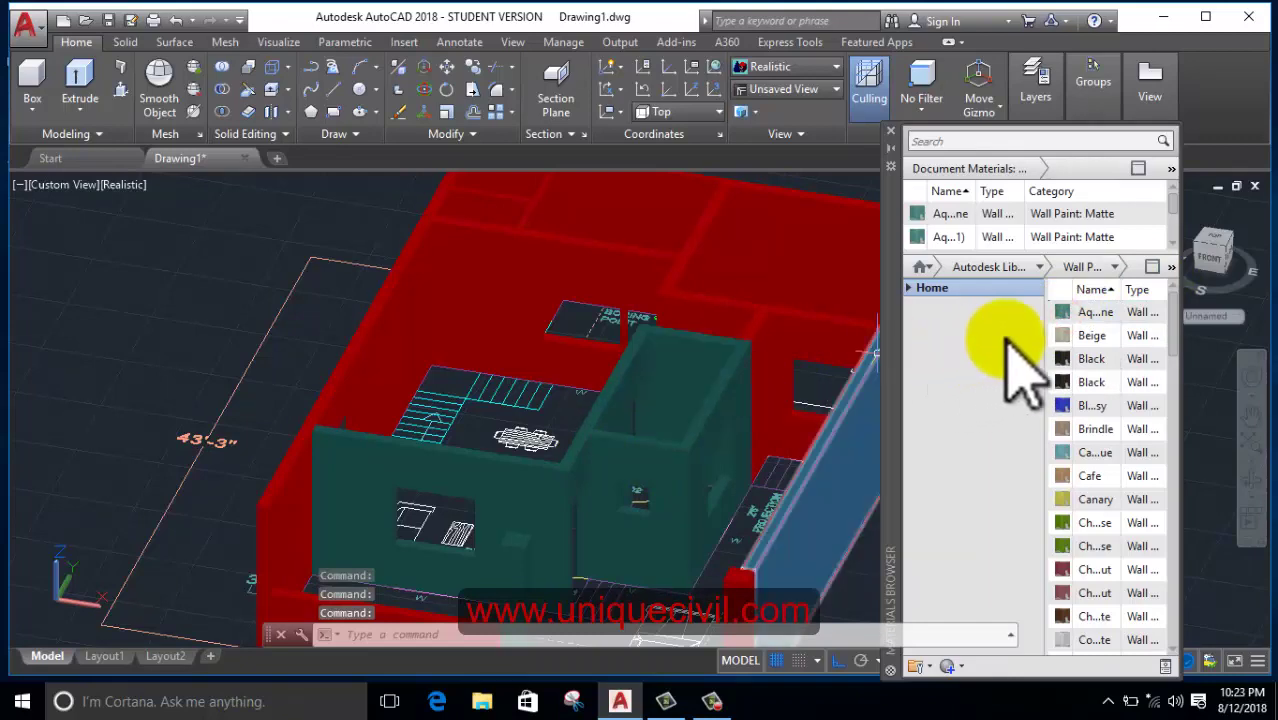
pyautogui.moveTo(1063, 313)
pyautogui.mouseDown()
pyautogui.moveTo(765, 380)
pyautogui.moveTo(705, 368)
pyautogui.mouseUp()
# - Paint the front wall piece and the upper red wall faces with teal wall paint
pyautogui.moveTo(1075, 313); pyautogui.dragTo(548, 456)
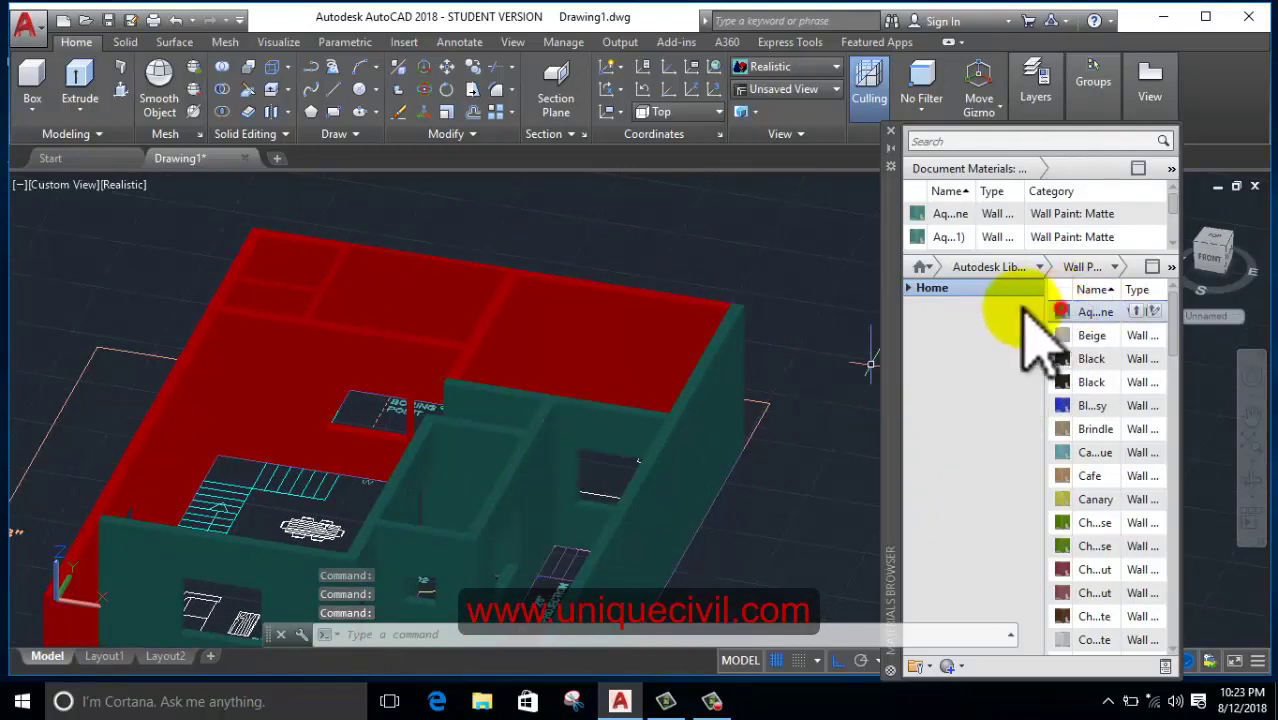
pyautogui.moveTo(1063, 313); pyautogui.dragTo(633, 348)
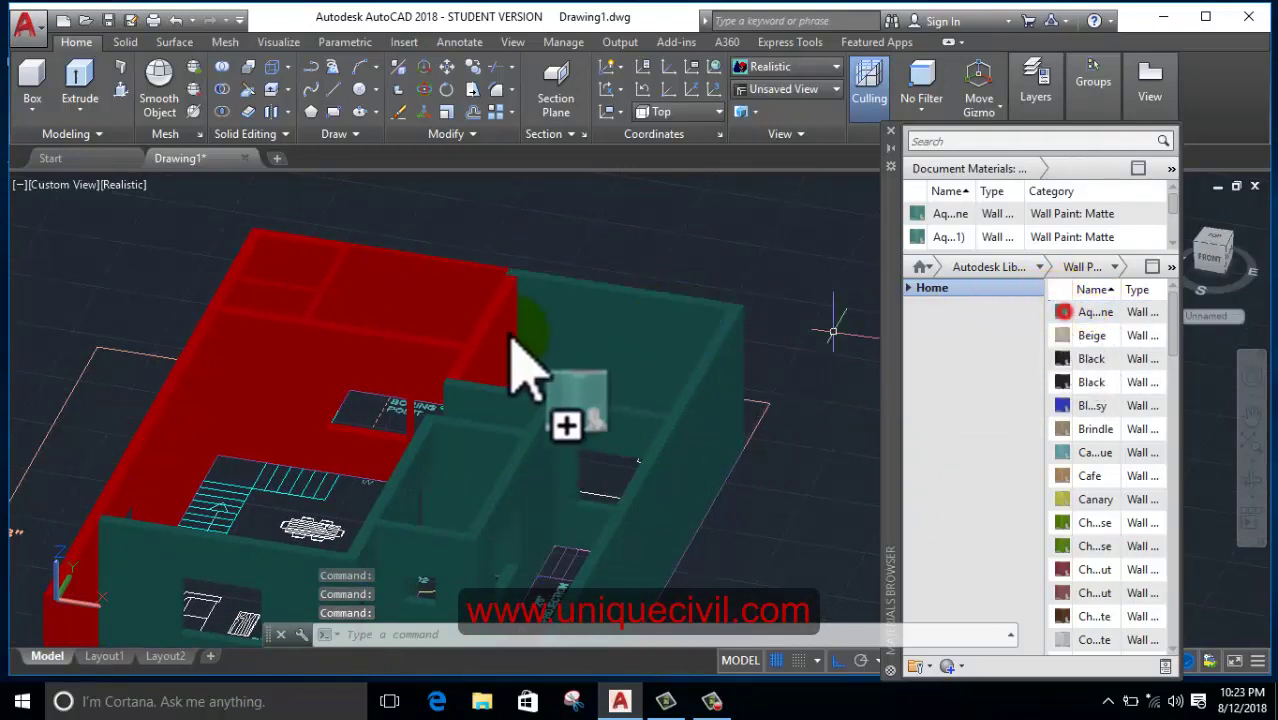
pyautogui.moveTo(1084, 313); pyautogui.dragTo(571, 365)
pyautogui.moveTo(1080, 313); pyautogui.dragTo(425, 295)
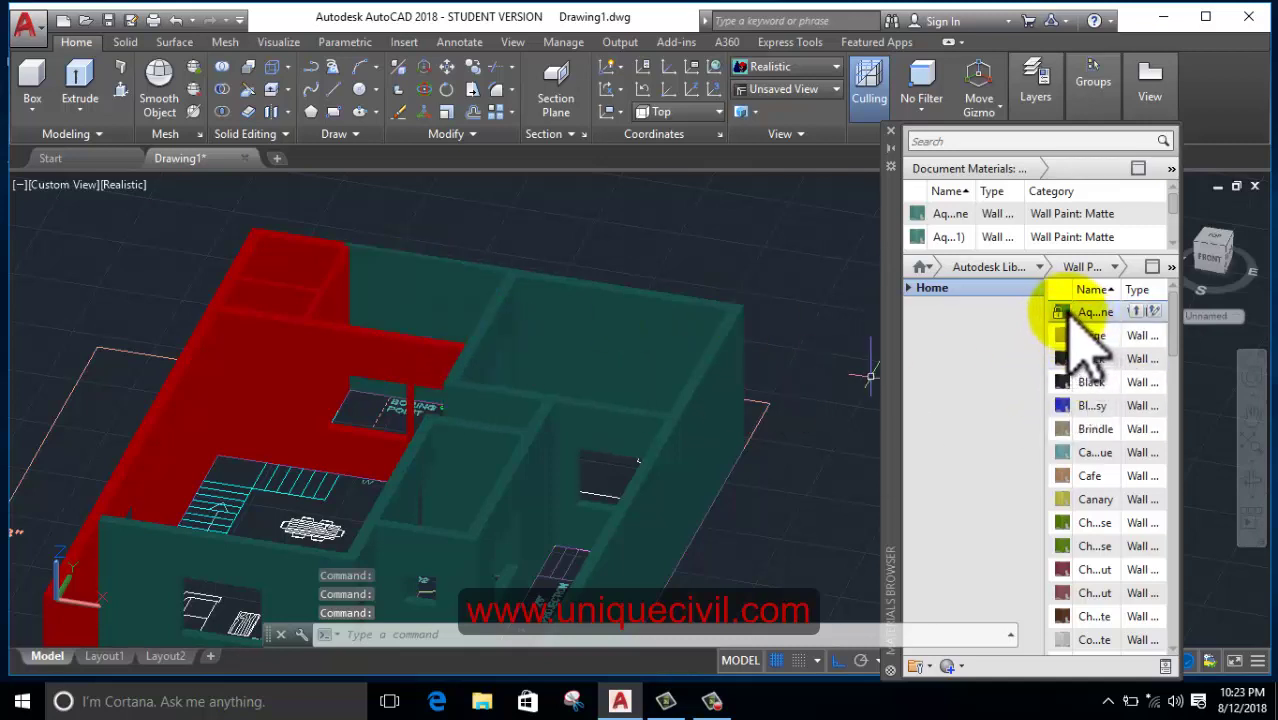
pyautogui.moveTo(1075, 315)
pyautogui.mouseDown()
pyautogui.moveTo(415, 372)
pyautogui.moveTo(402, 345)
pyautogui.mouseUp()
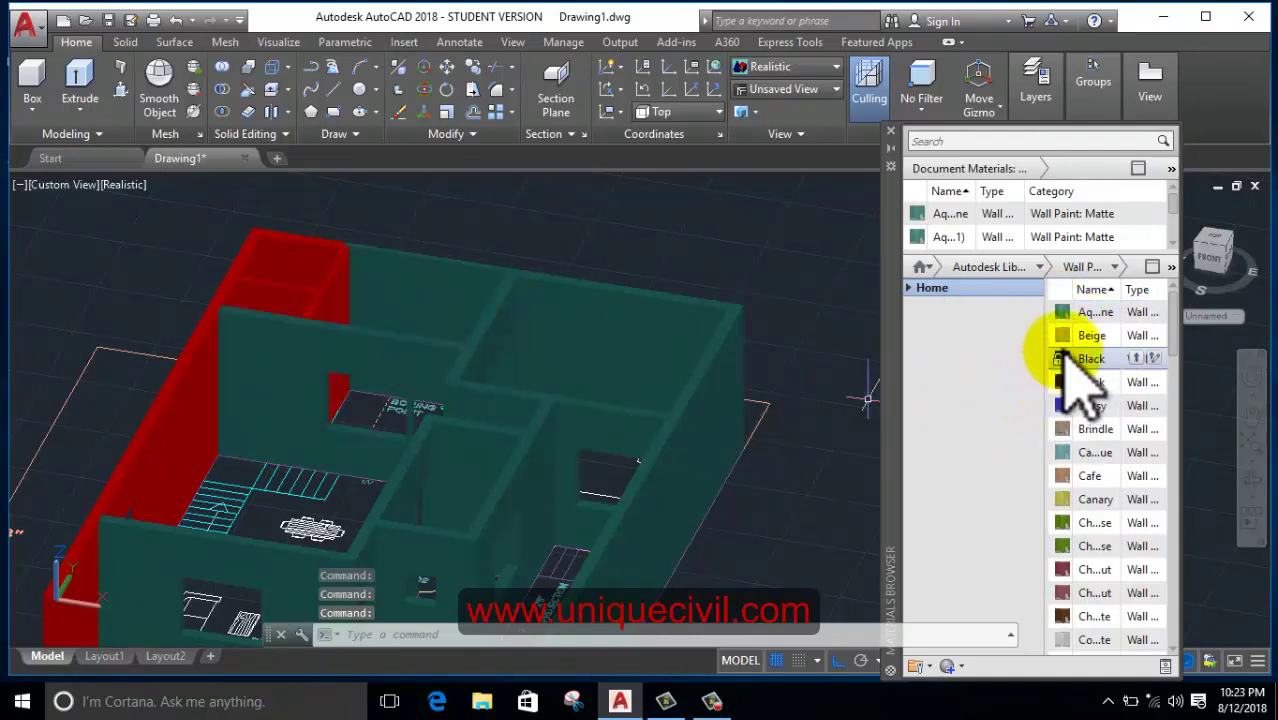
pyautogui.moveTo(1062, 311)
pyautogui.mouseDown()
pyautogui.moveTo(404, 360)
pyautogui.moveTo(310, 285)
pyautogui.mouseUp()
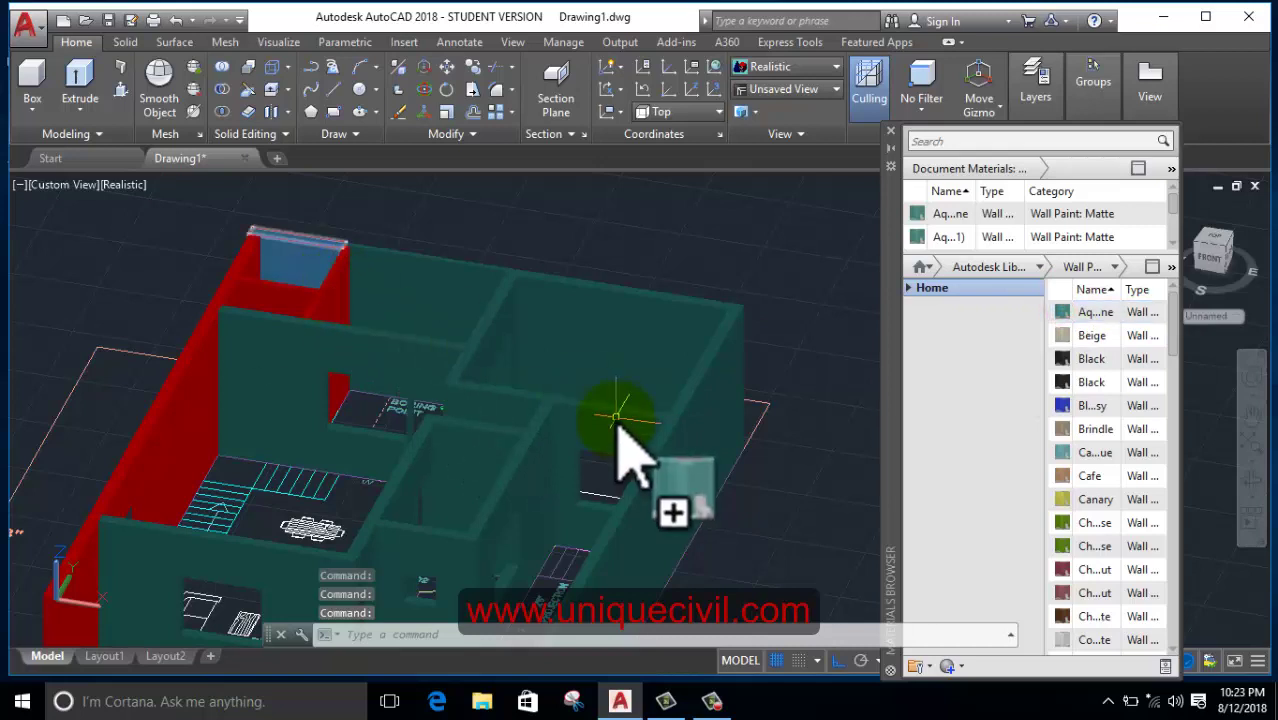
pyautogui.moveTo(1080, 318); pyautogui.dragTo(365, 292)
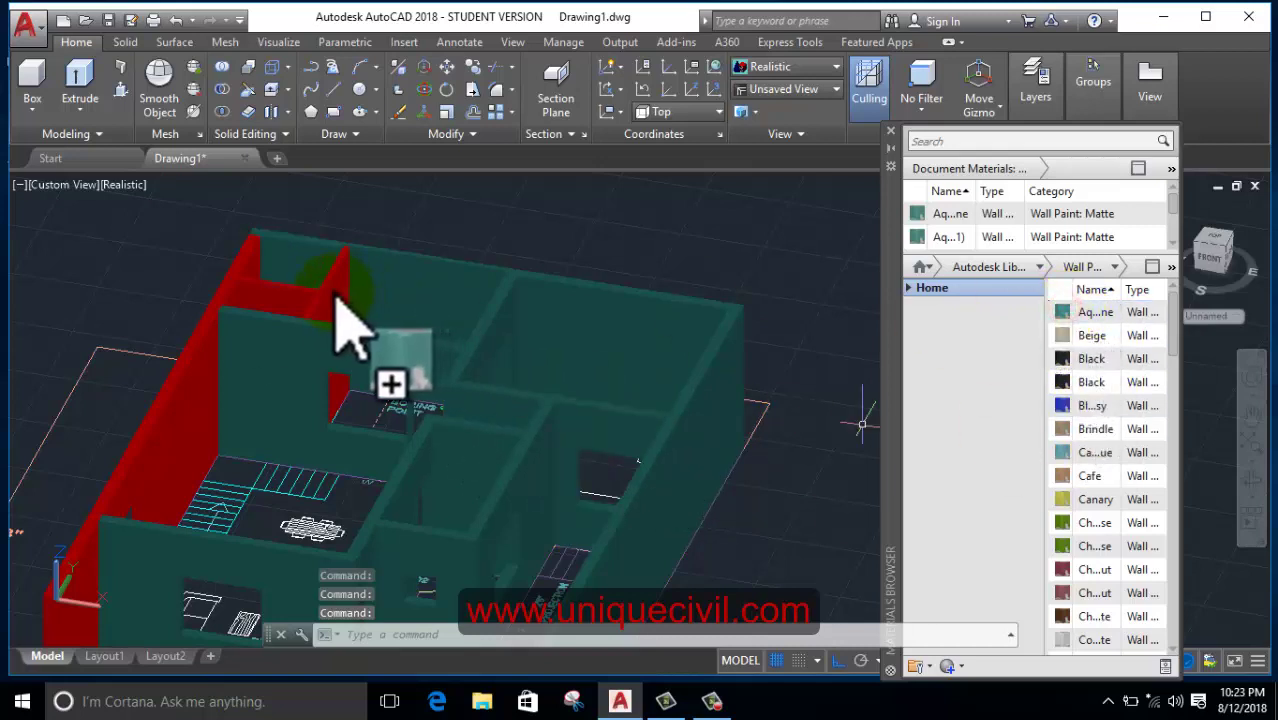
pyautogui.moveTo(1062, 311); pyautogui.dragTo(272, 298)
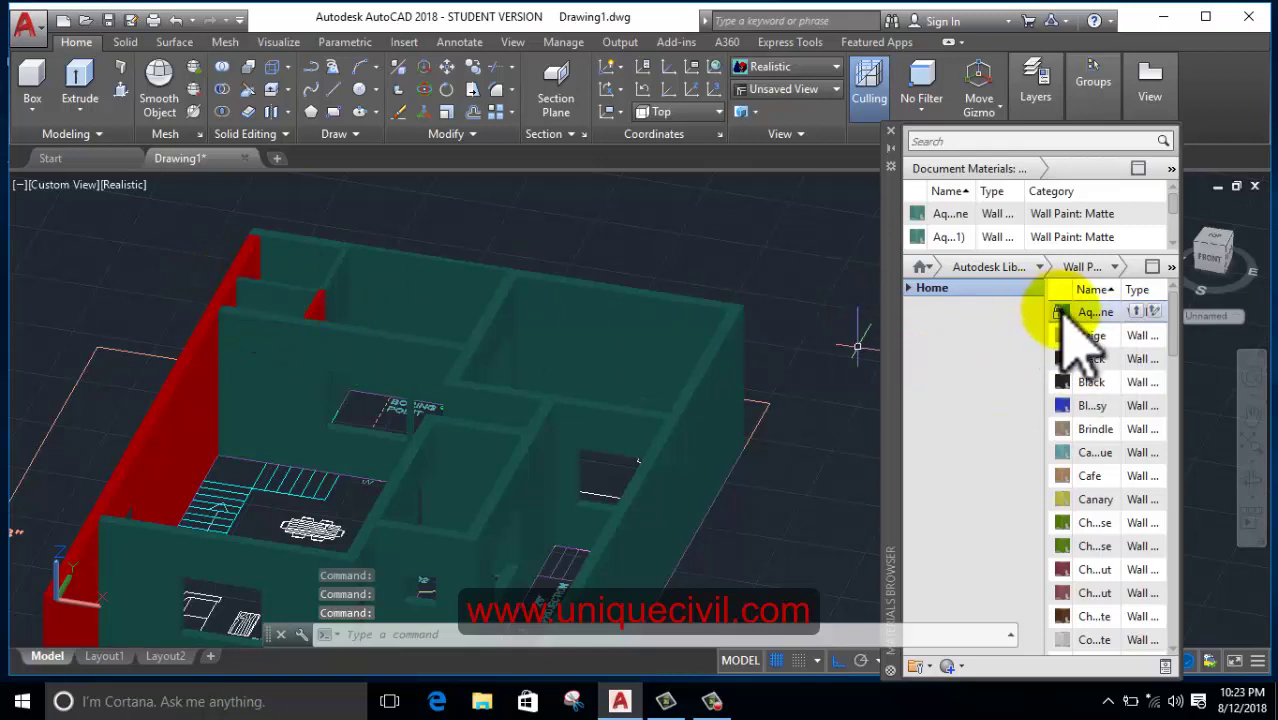
# - Apply the teal wall paint to the remaining left and front red walls
pyautogui.moveTo(1062, 312)
pyautogui.mouseDown()
pyautogui.moveTo(318, 310)
pyautogui.moveTo(228, 370)
pyautogui.mouseUp()
pyautogui.moveTo(228, 370); pyautogui.dragTo(570, 370, button='middle')
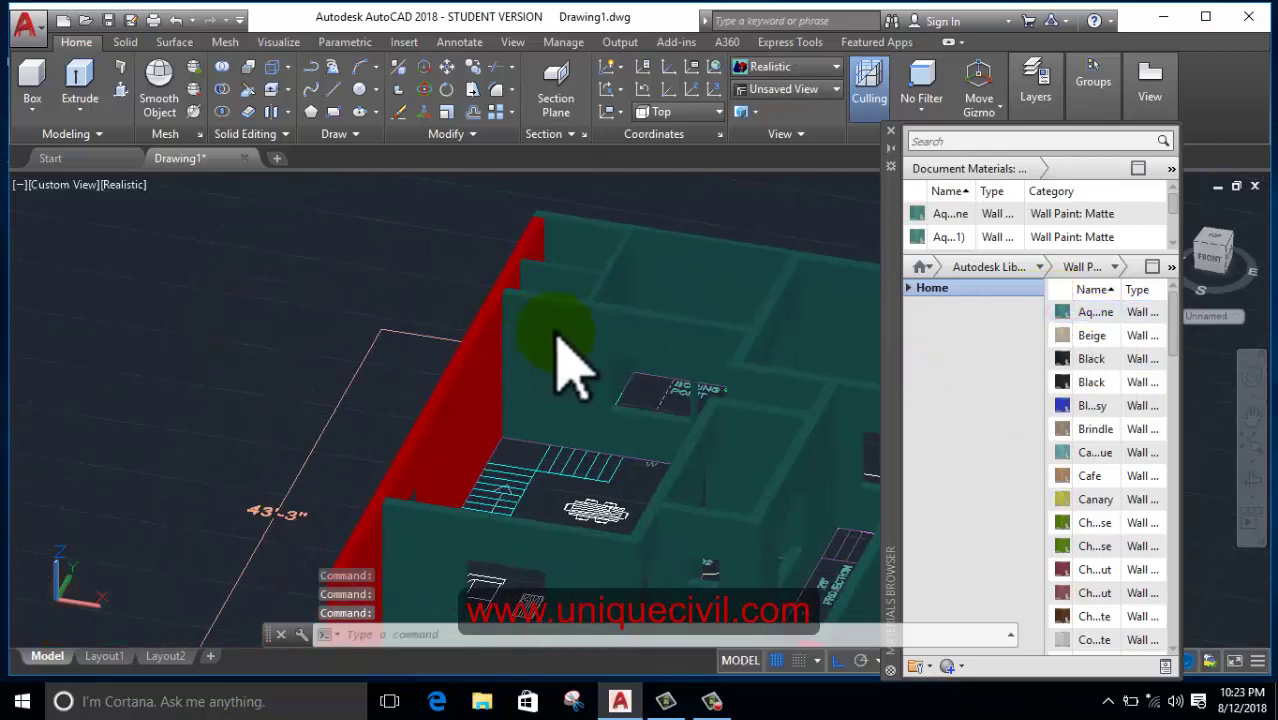
pyautogui.moveTo(1060, 311); pyautogui.dragTo(485, 385)
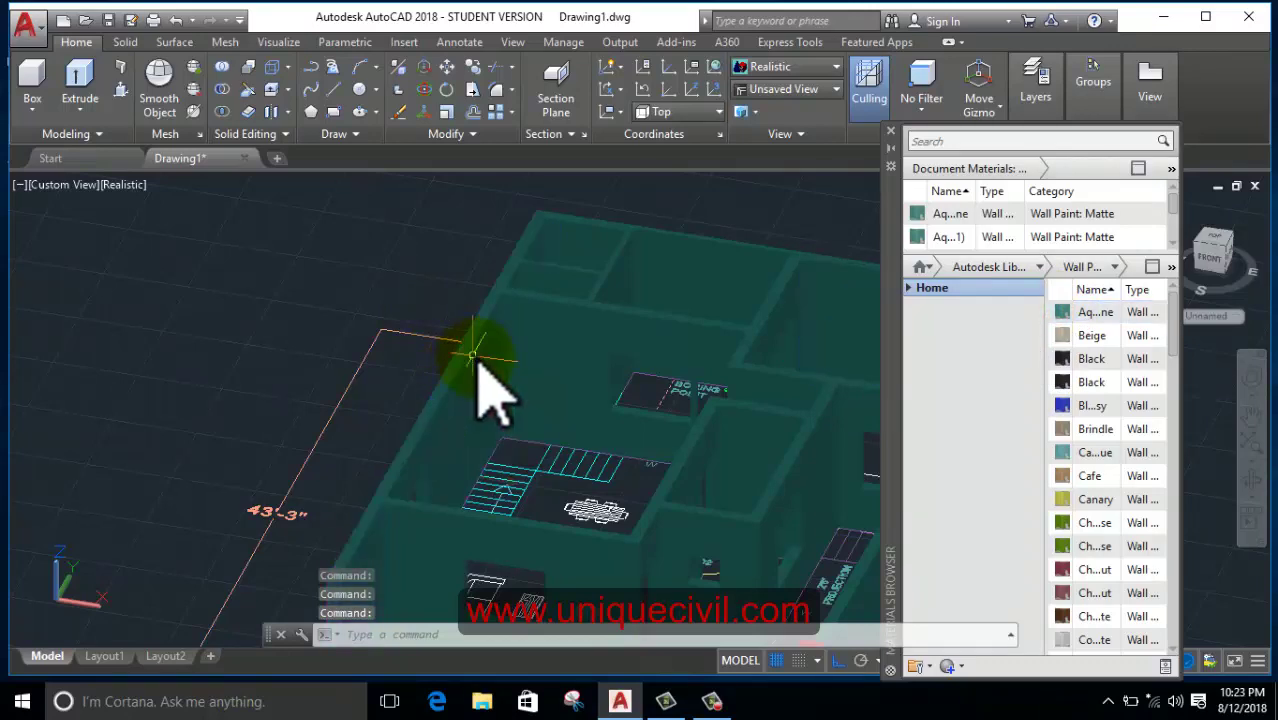
pyautogui.keyDown('shift'); pyautogui.moveTo(485, 385); pyautogui.dragTo(442, 342, button='middle'); pyautogui.keyUp('shift')
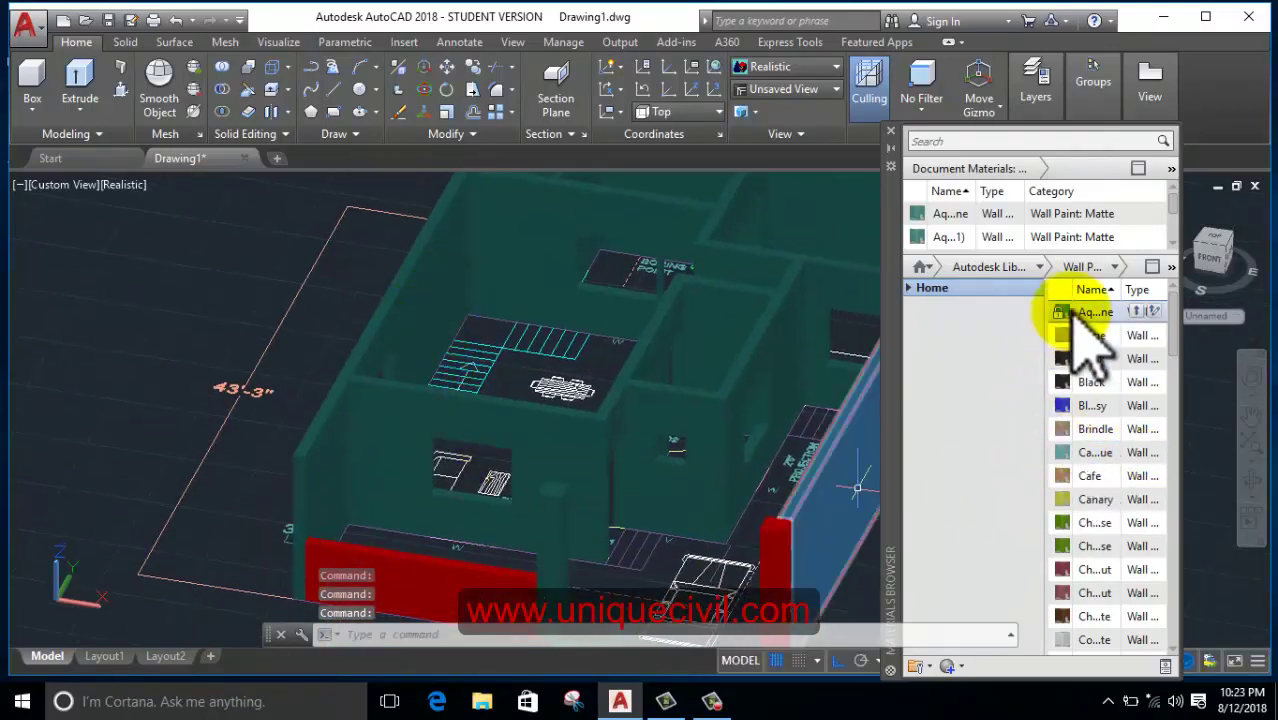
pyautogui.moveTo(1062, 312); pyautogui.dragTo(505, 595)
pyautogui.moveTo(613, 614); pyautogui.dragTo(456, 529, button='middle')
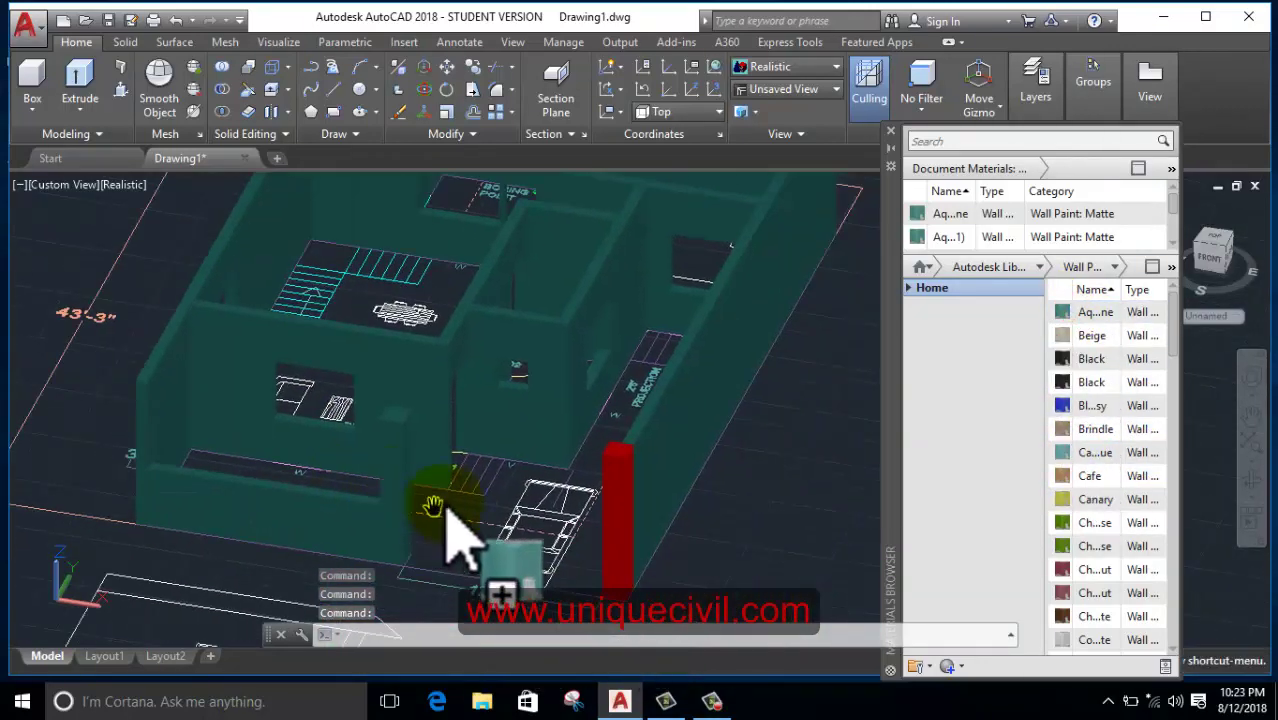
# - Paint the last red piece with teal wall paint
pyautogui.moveTo(1075, 313); pyautogui.dragTo(556, 548)
pyautogui.moveTo(593, 528)
pyautogui.keyDown('shift'); pyautogui.mouseDown(button='middle')
pyautogui.moveTo(553, 556)
pyautogui.moveTo(699, 522)
pyautogui.moveTo(633, 548)
pyautogui.moveTo(613, 531)
pyautogui.moveTo(710, 479)
pyautogui.moveTo(676, 499)
pyautogui.mouseUp(button='middle'); pyautogui.keyUp('shift')
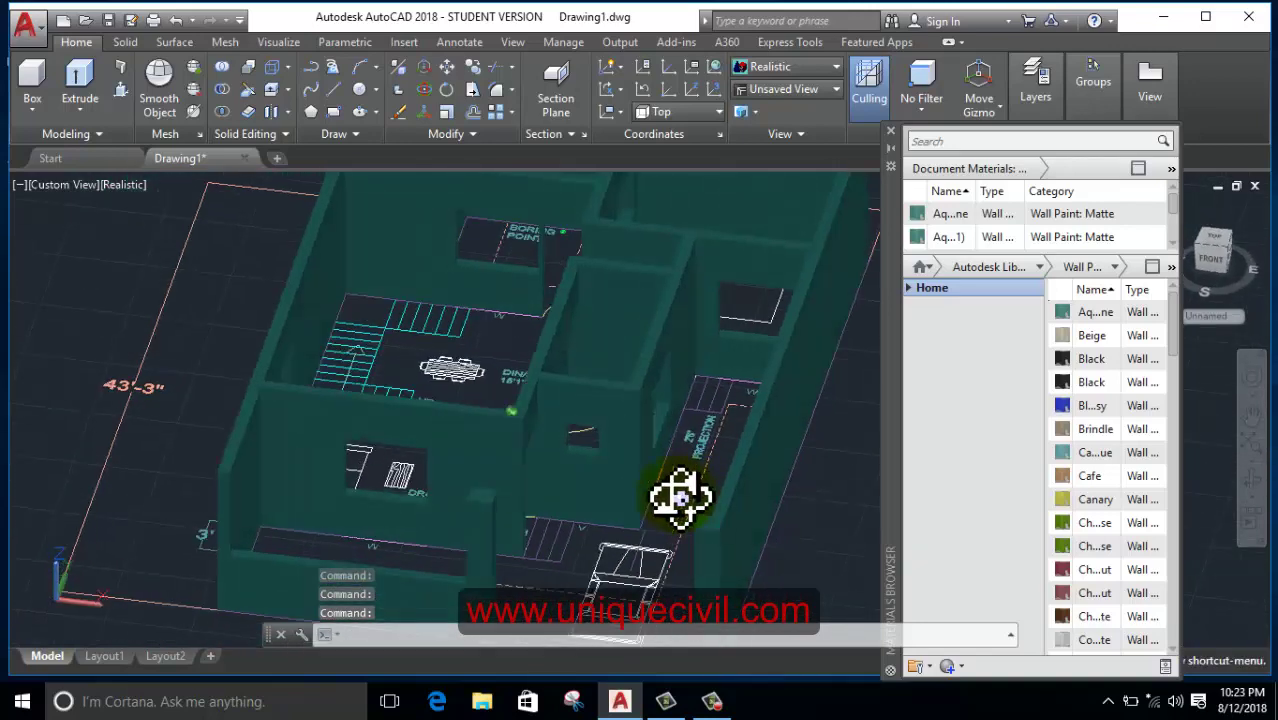
pyautogui.scroll(4, 338, 481)
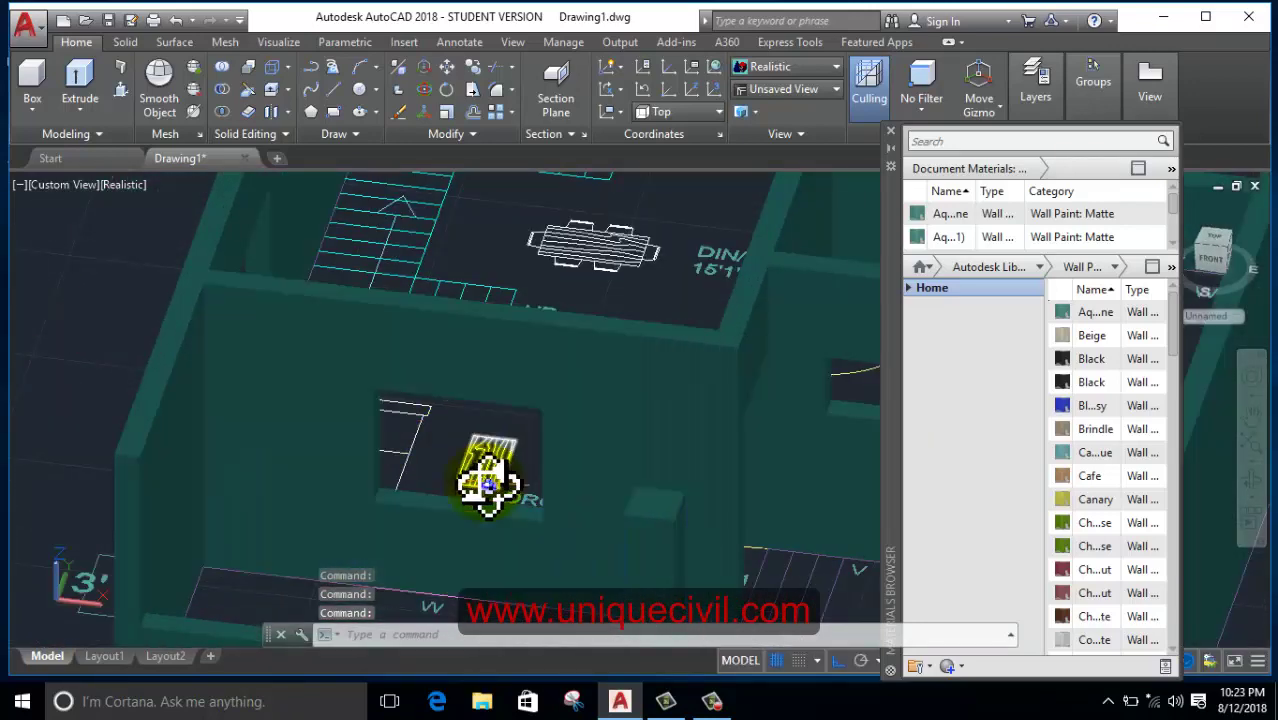
pyautogui.scroll(-3, 490, 483)
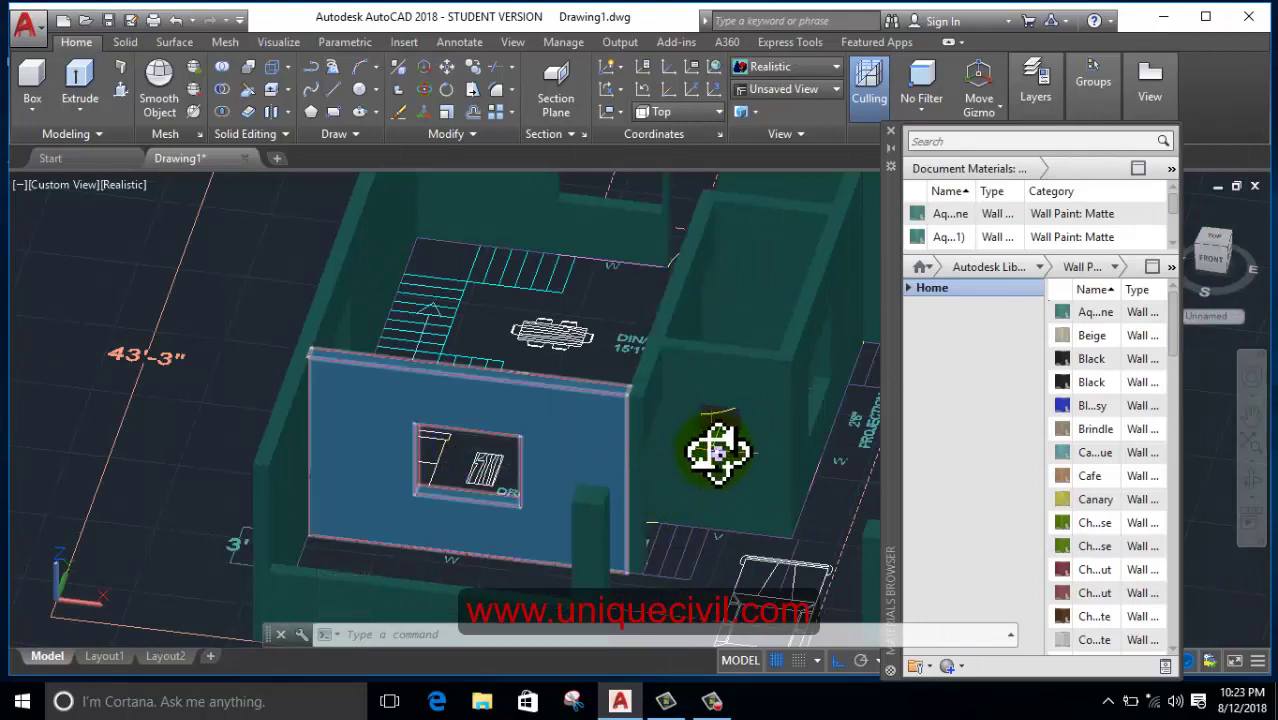
# - Pan to inspect the all-teal house, then close the Materials Browser
pyautogui.moveTo(713, 460); pyautogui.dragTo(651, 522, button='middle')
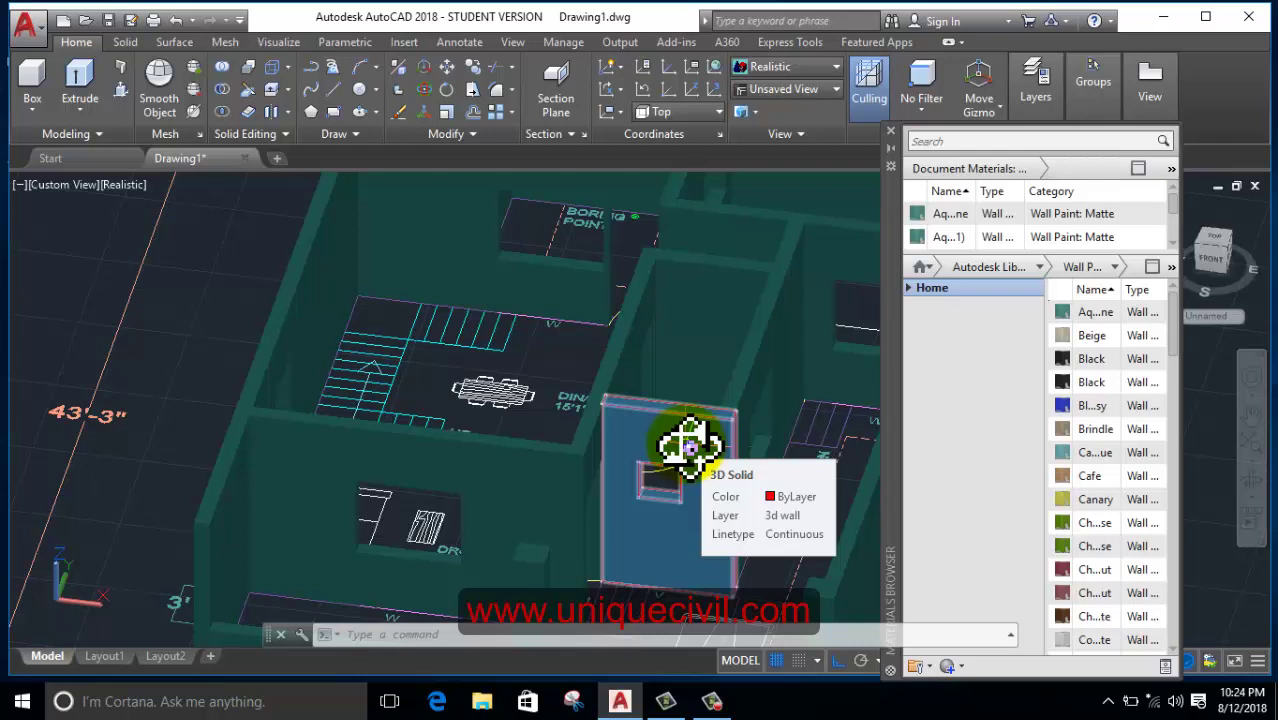
pyautogui.moveTo(690, 445)
pyautogui.moveTo(690, 445); pyautogui.dragTo(555, 412, button='middle')
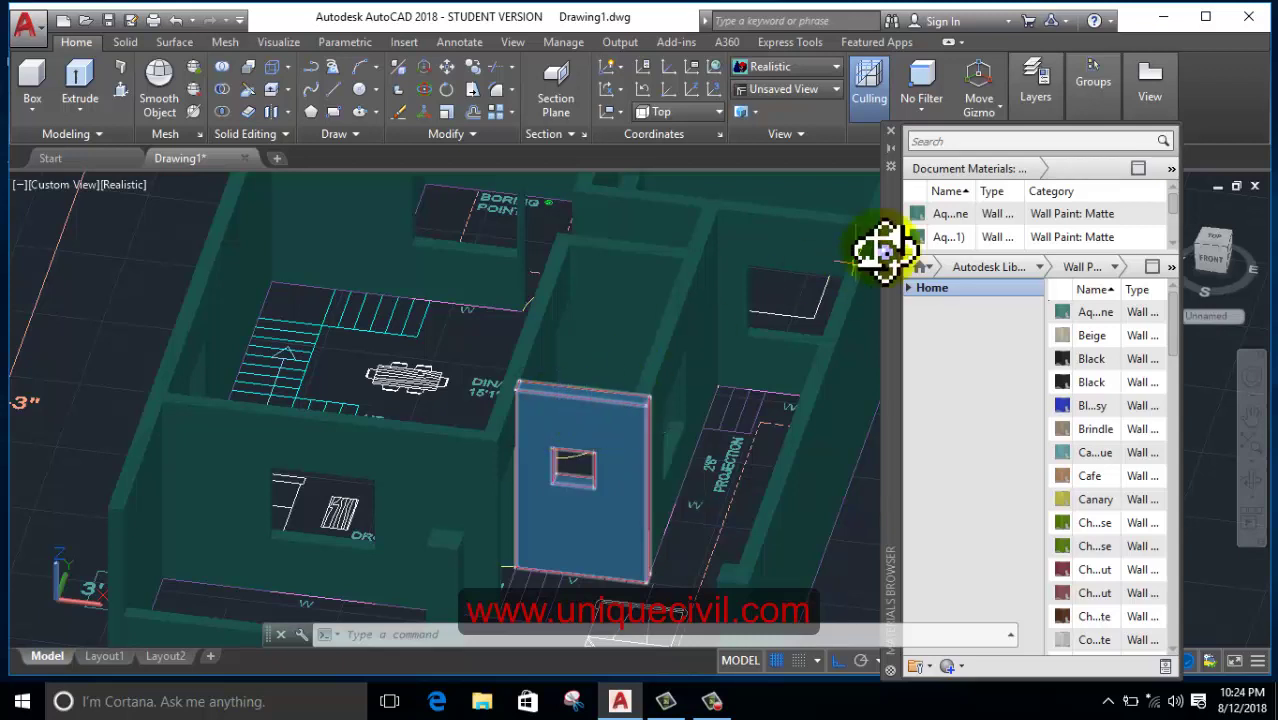
pyautogui.click(890, 132)
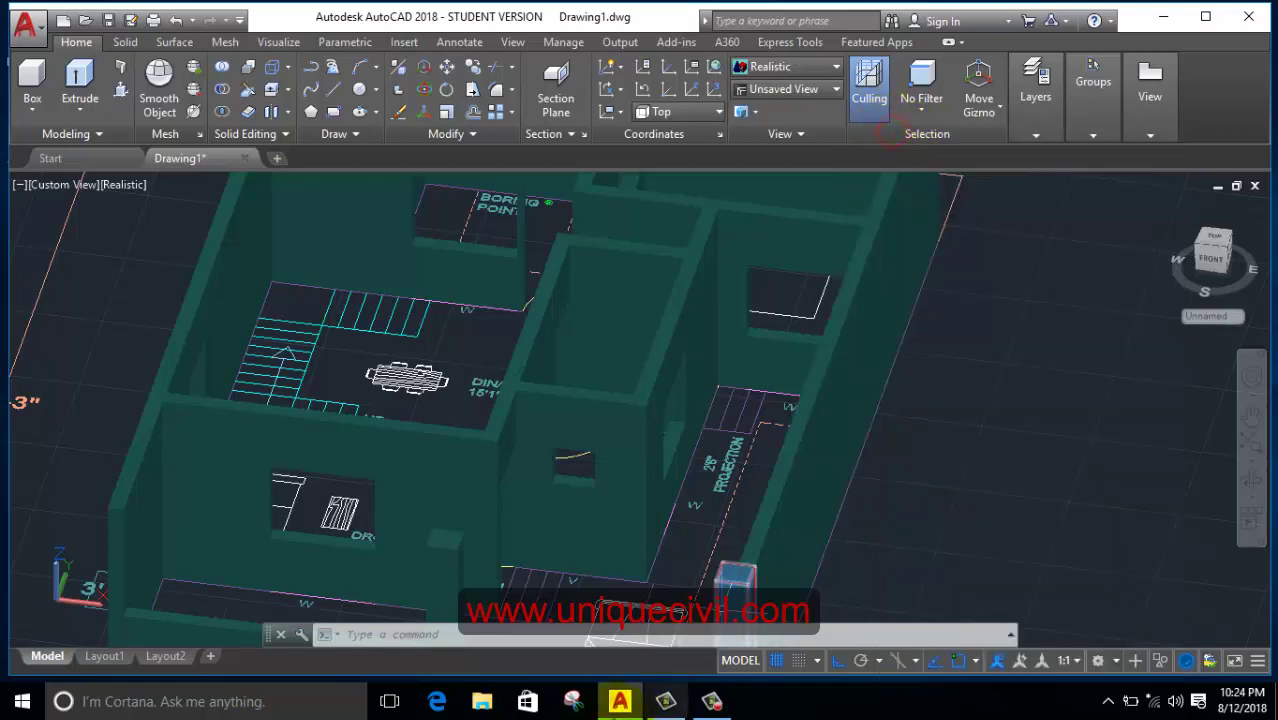
pyautogui.click(712, 701)
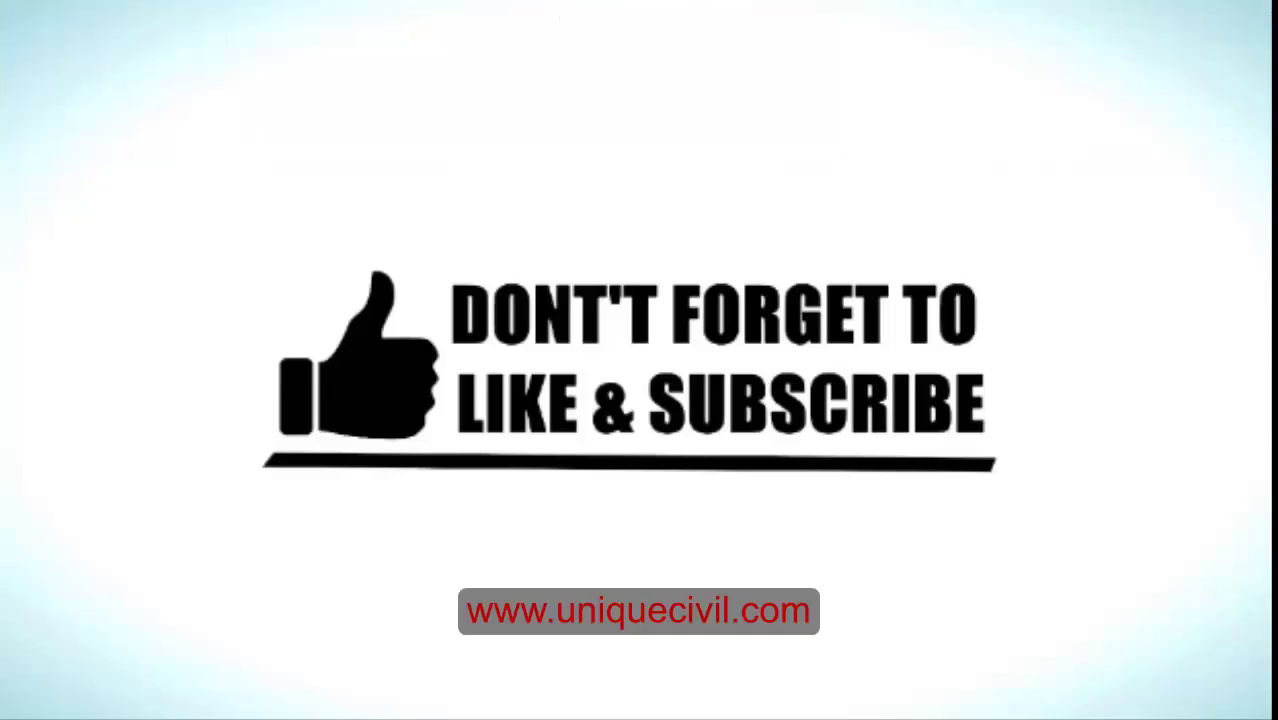